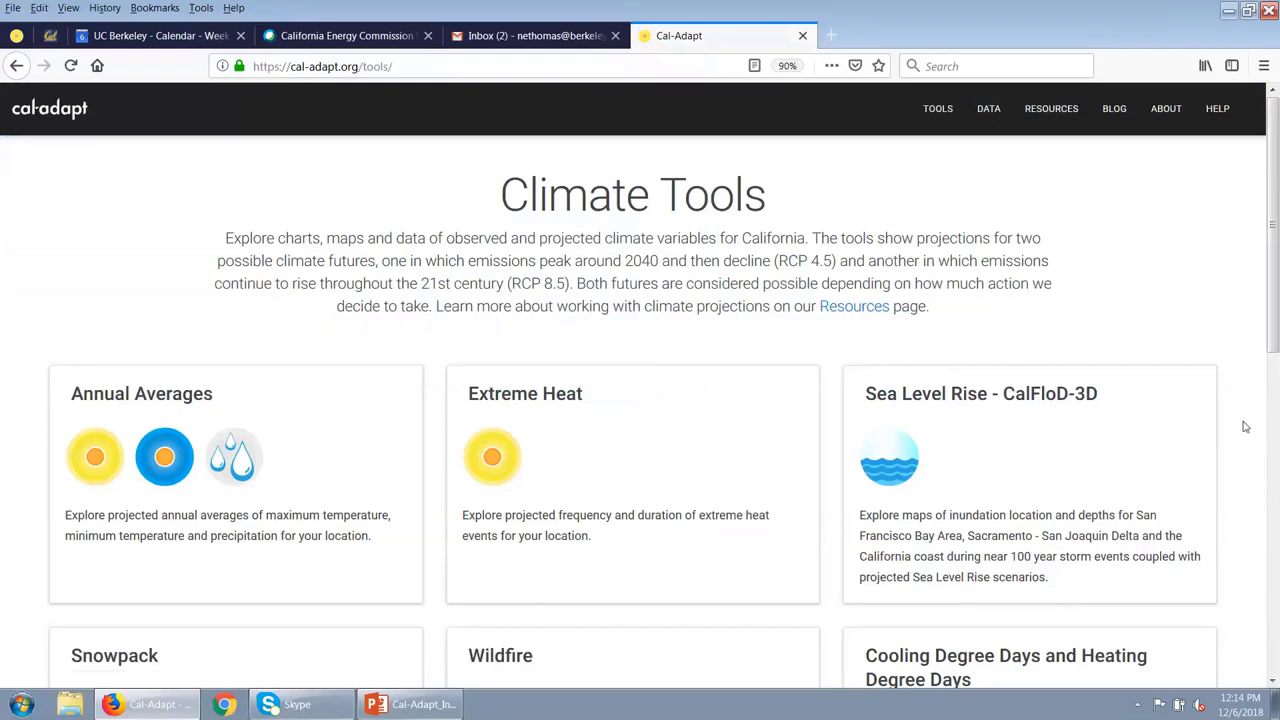
- Look through the available climate tools and open the Annual Averages tool
scroll(1245, 427, "down", 3)
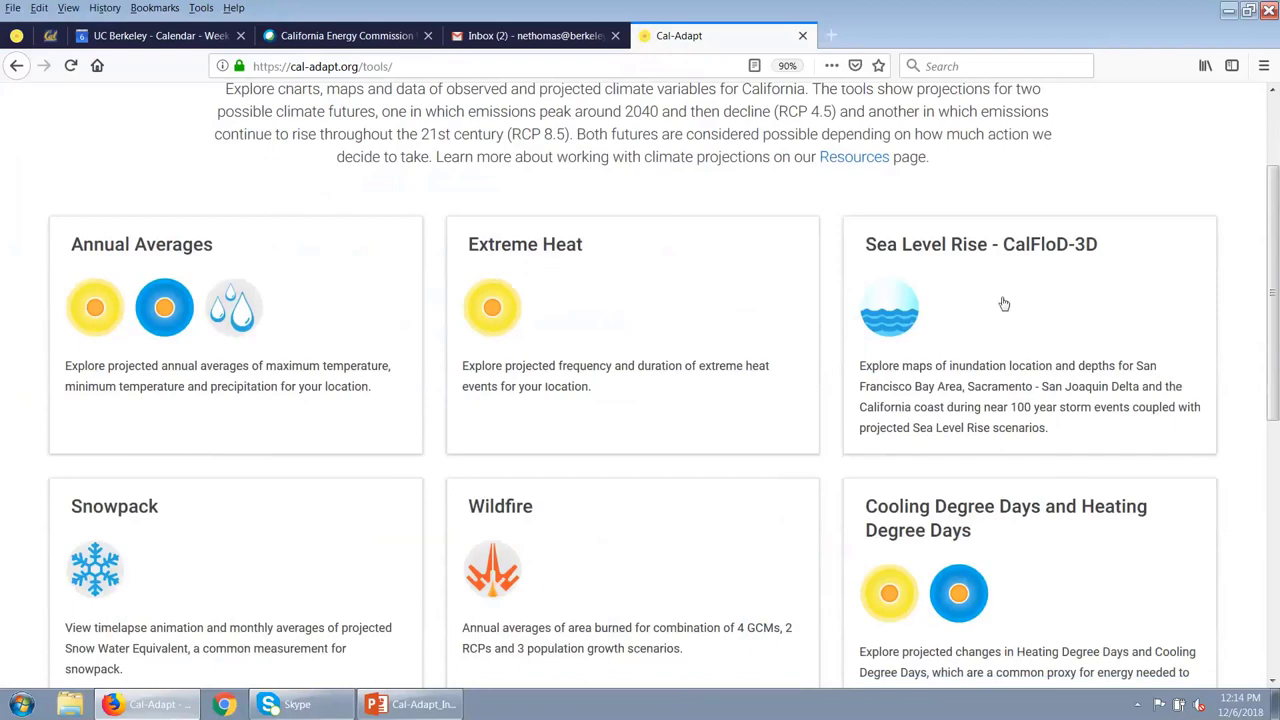
scroll(1245, 424, "down", 5)
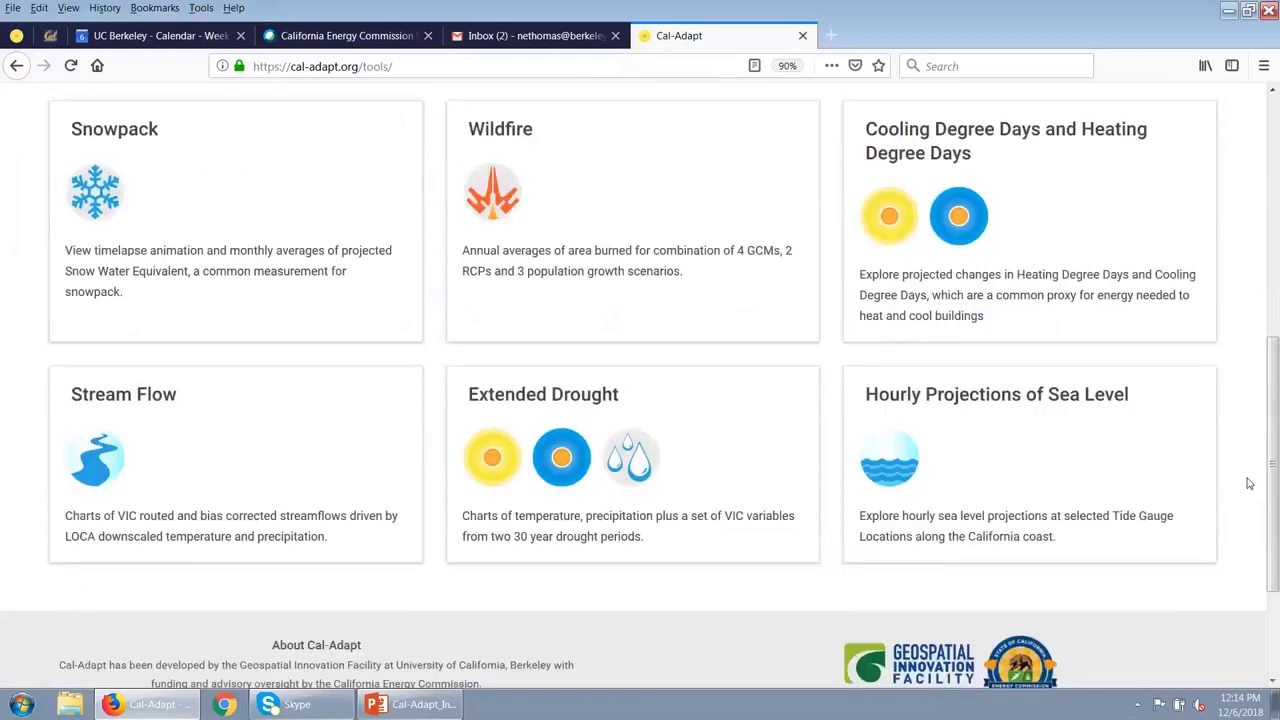
scroll(1250, 483, "down", 2)
scroll(1248, 483, "down", 1)
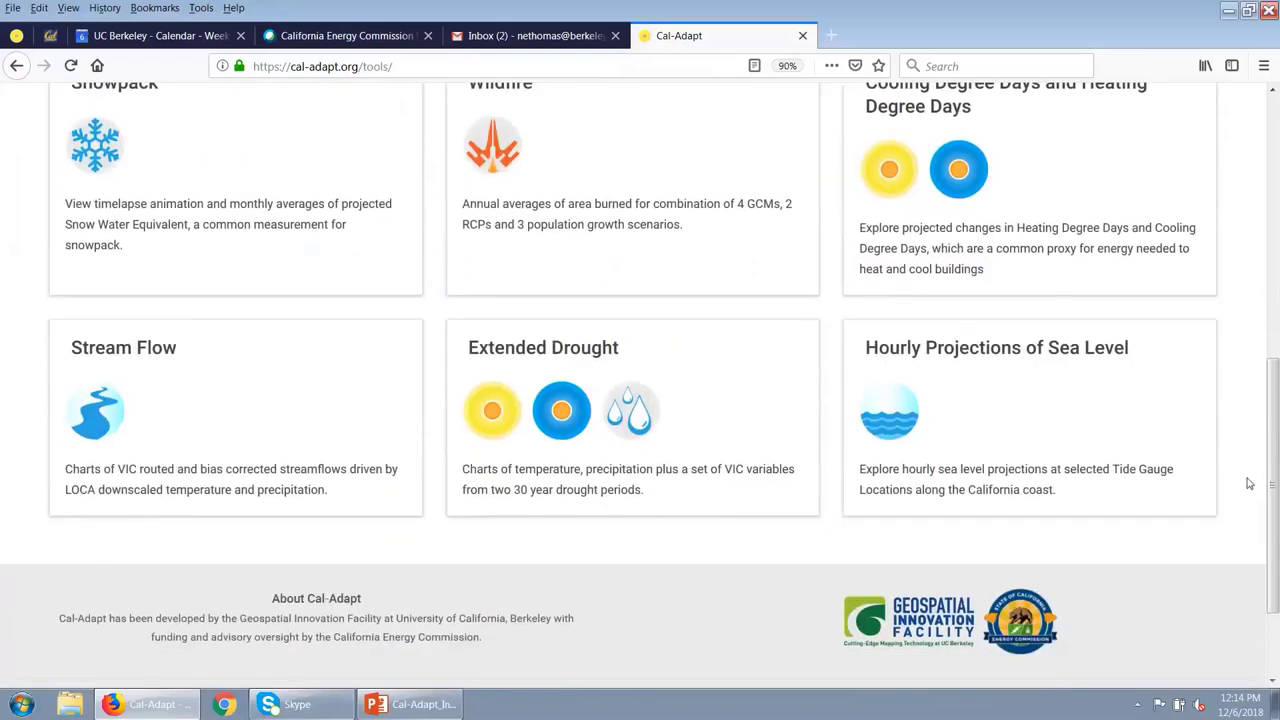
scroll(1248, 483, "up", 1)
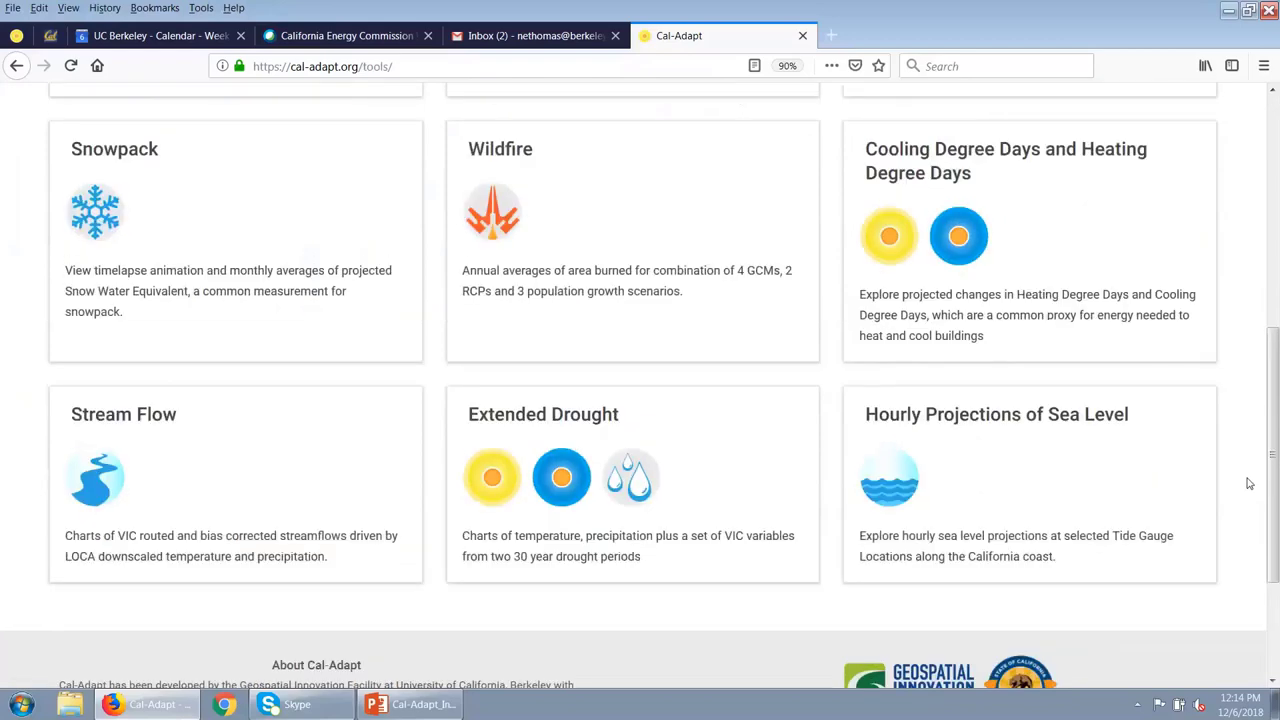
scroll(1248, 483, "up", 1)
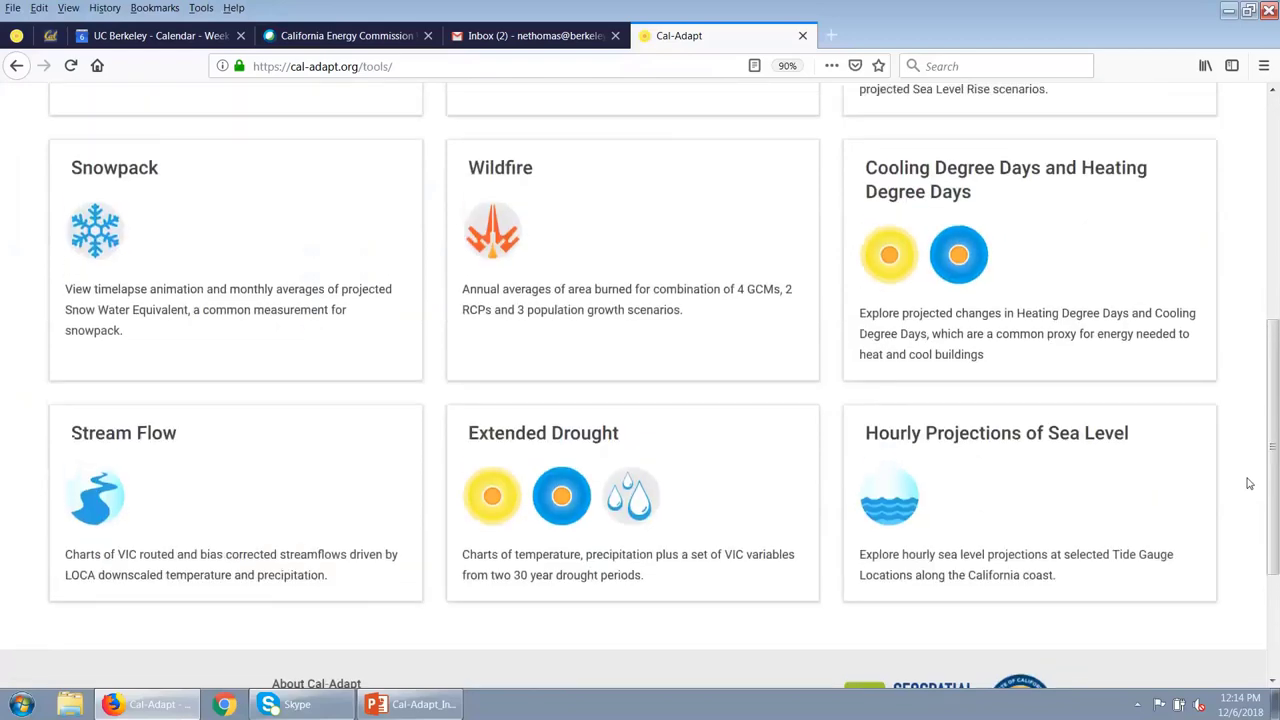
scroll(1248, 483, "up", 3)
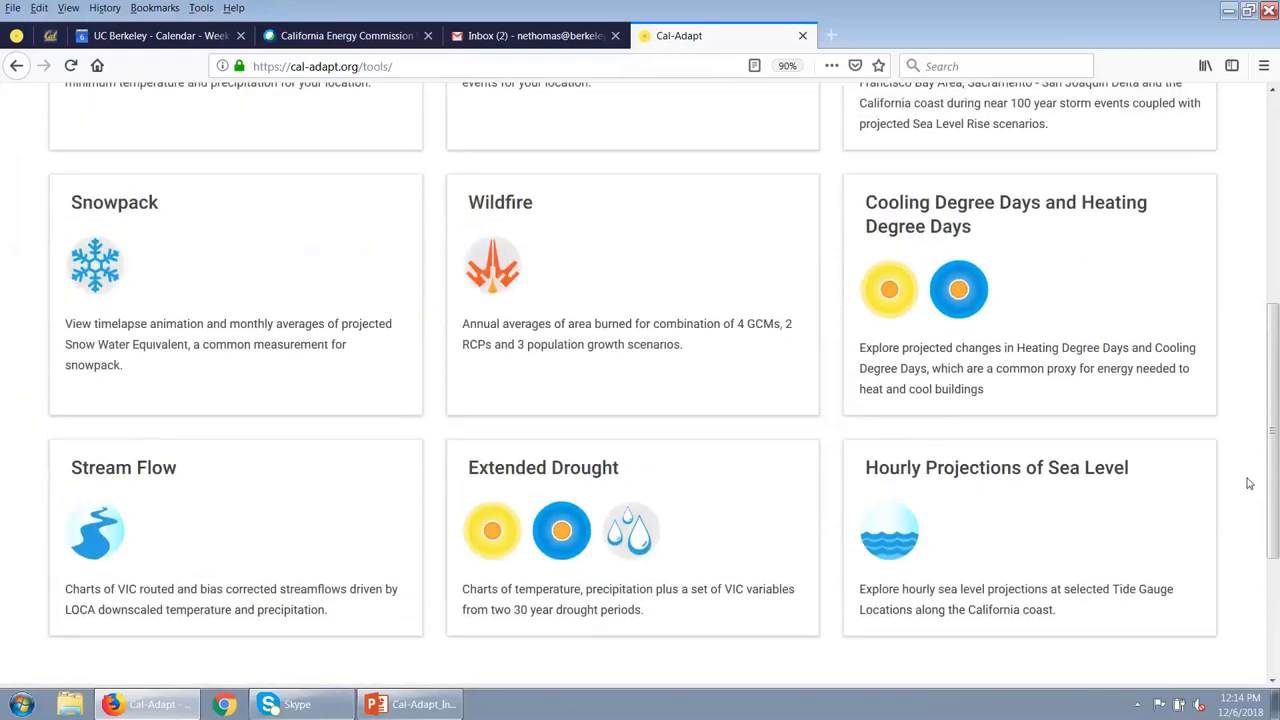
scroll(1248, 483, "up", 4)
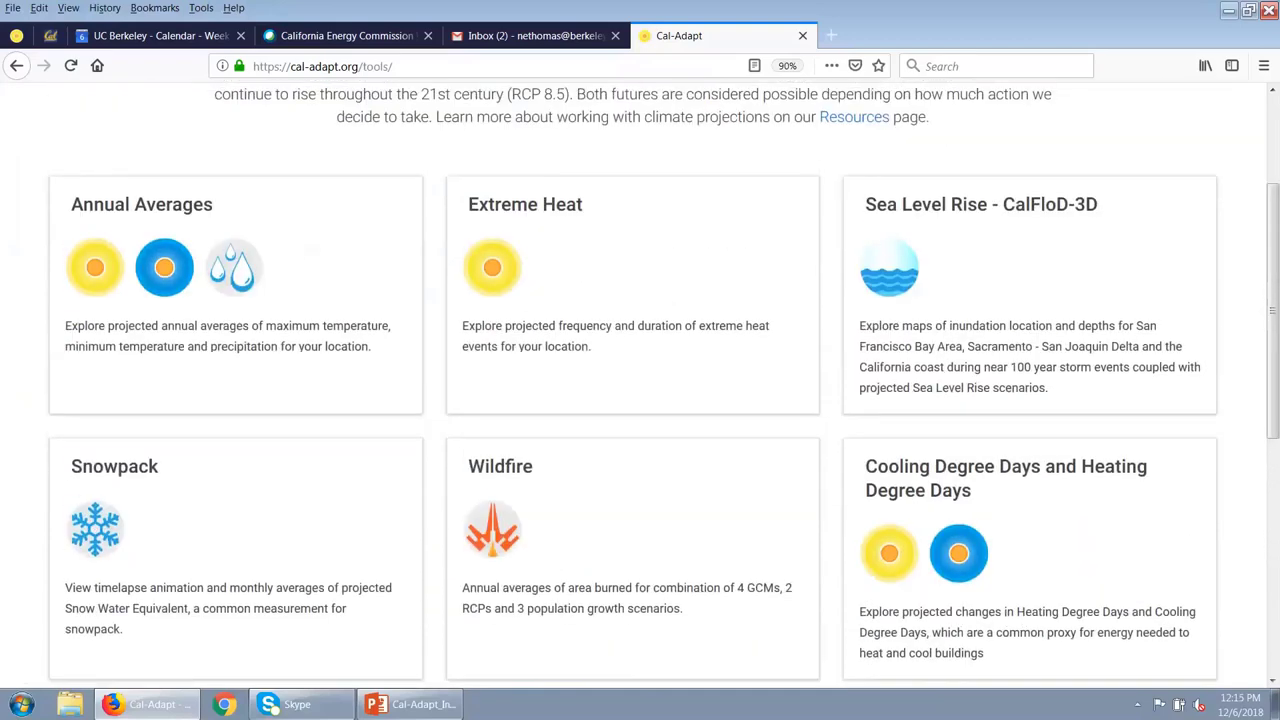
left_click(145, 207)
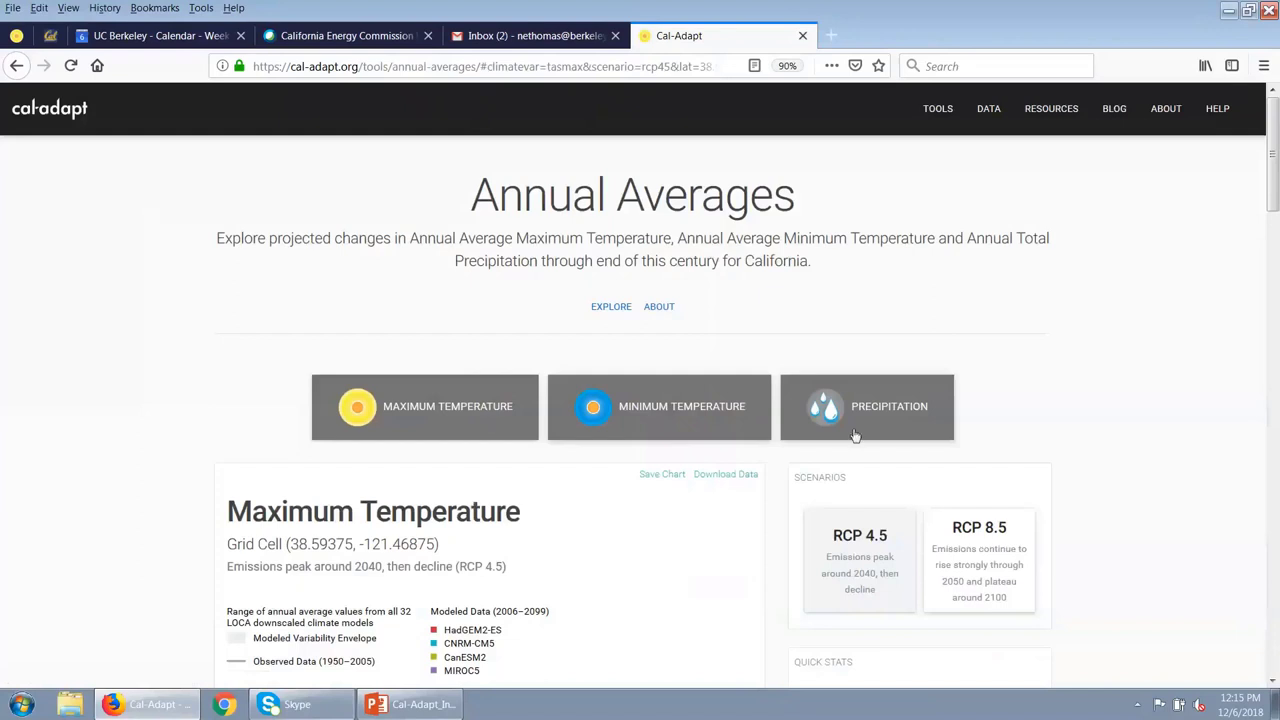
- Examine the Maximum Temperature chart together with its scenarios, quick stats and location map
scroll(1119, 408, "down", 1)
scroll(1117, 408, "down", 1)
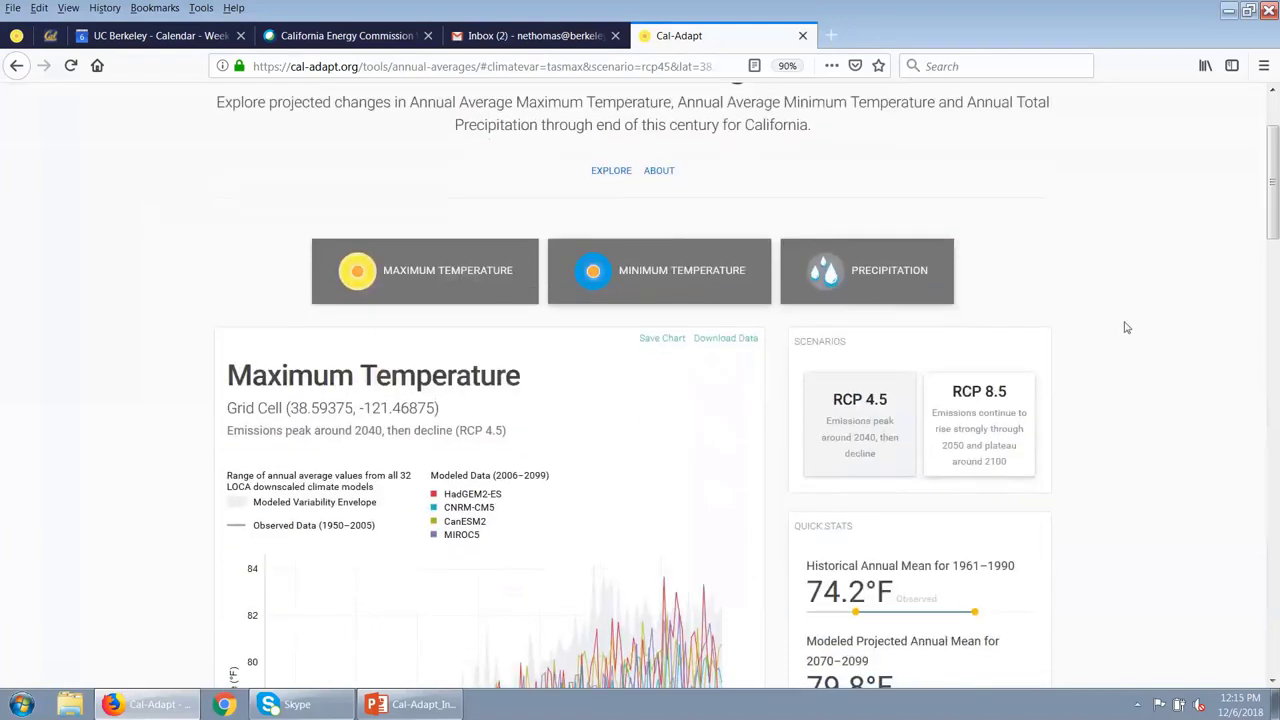
scroll(1126, 328, "down", 1)
scroll(1126, 328, "down", 1)
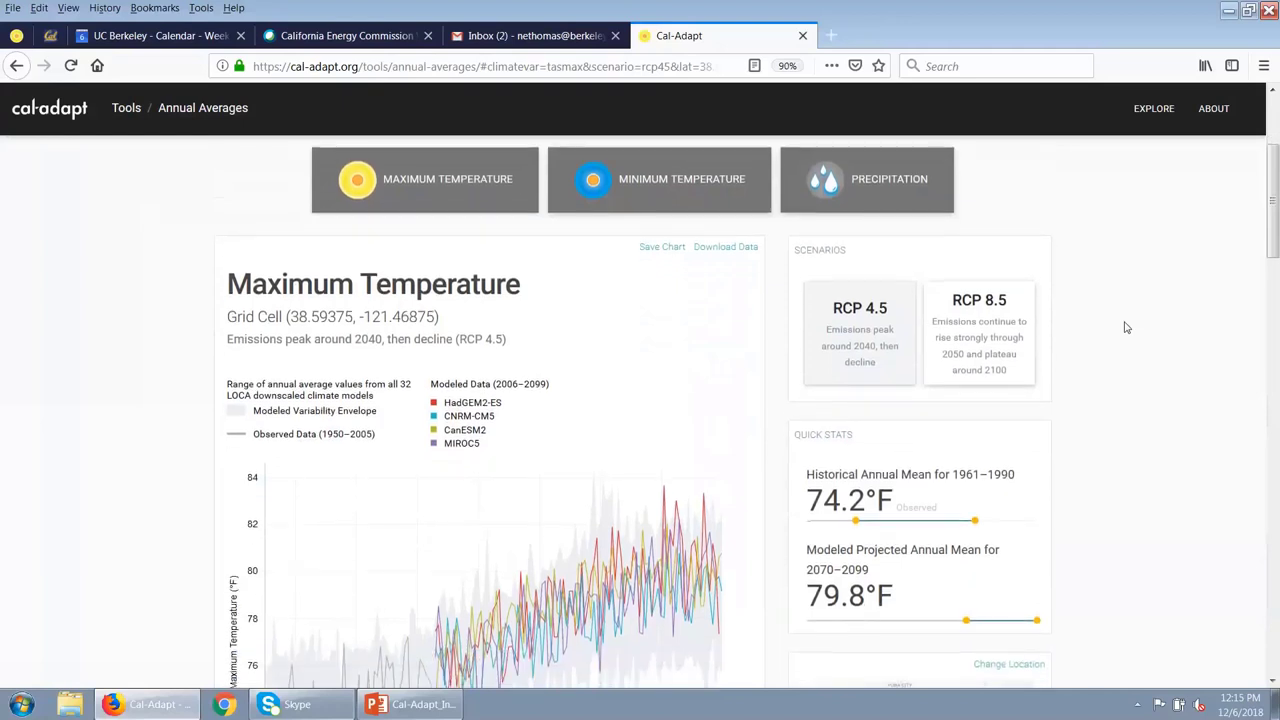
scroll(1126, 328, "down", 1)
scroll(1126, 328, "down", 1)
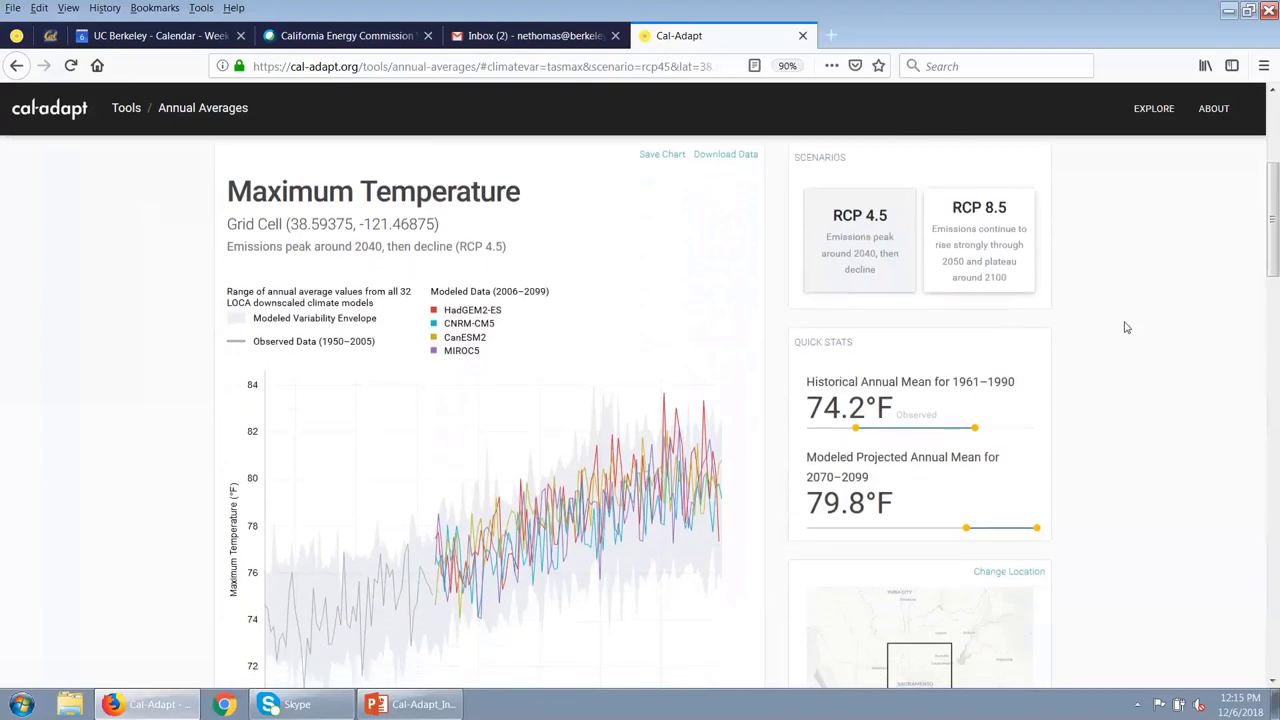
scroll(1126, 328, "down", 1)
scroll(1126, 328, "down", 1)
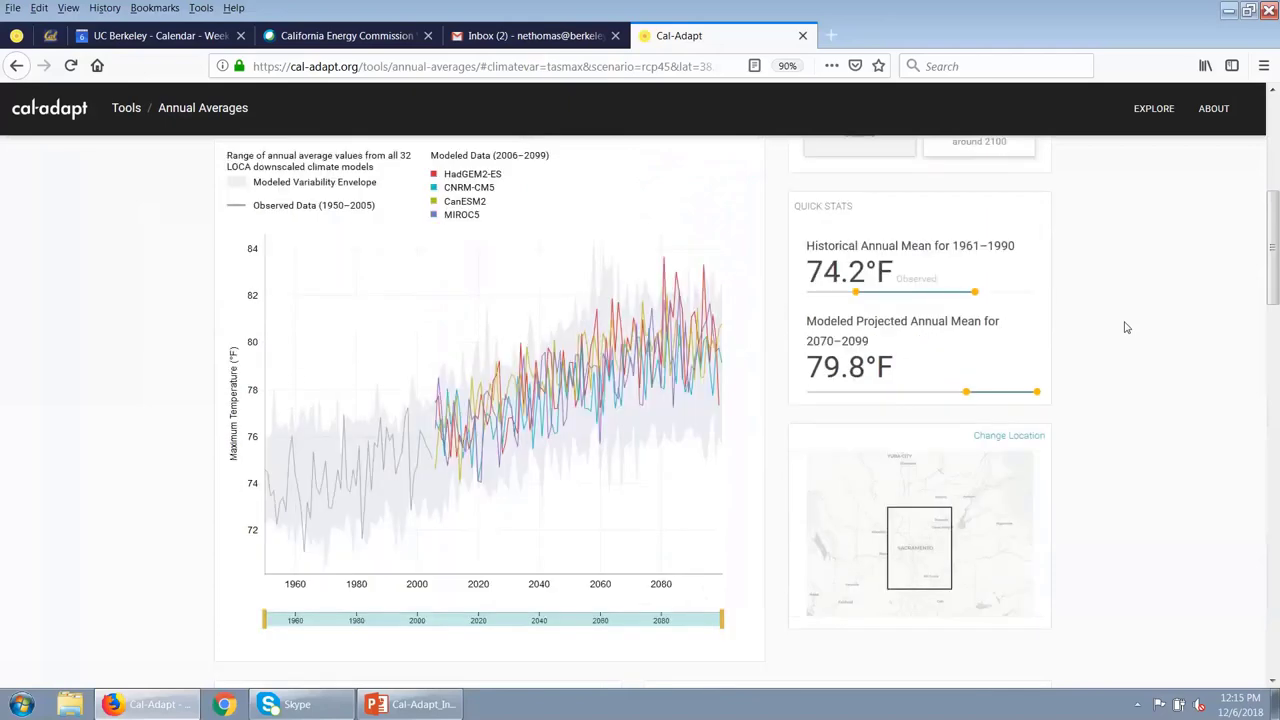
- Show the ACCESS1-0 climate model on the chart and hide it again
scroll(1126, 328, "down", 5)
scroll(1124, 325, "down", 2)
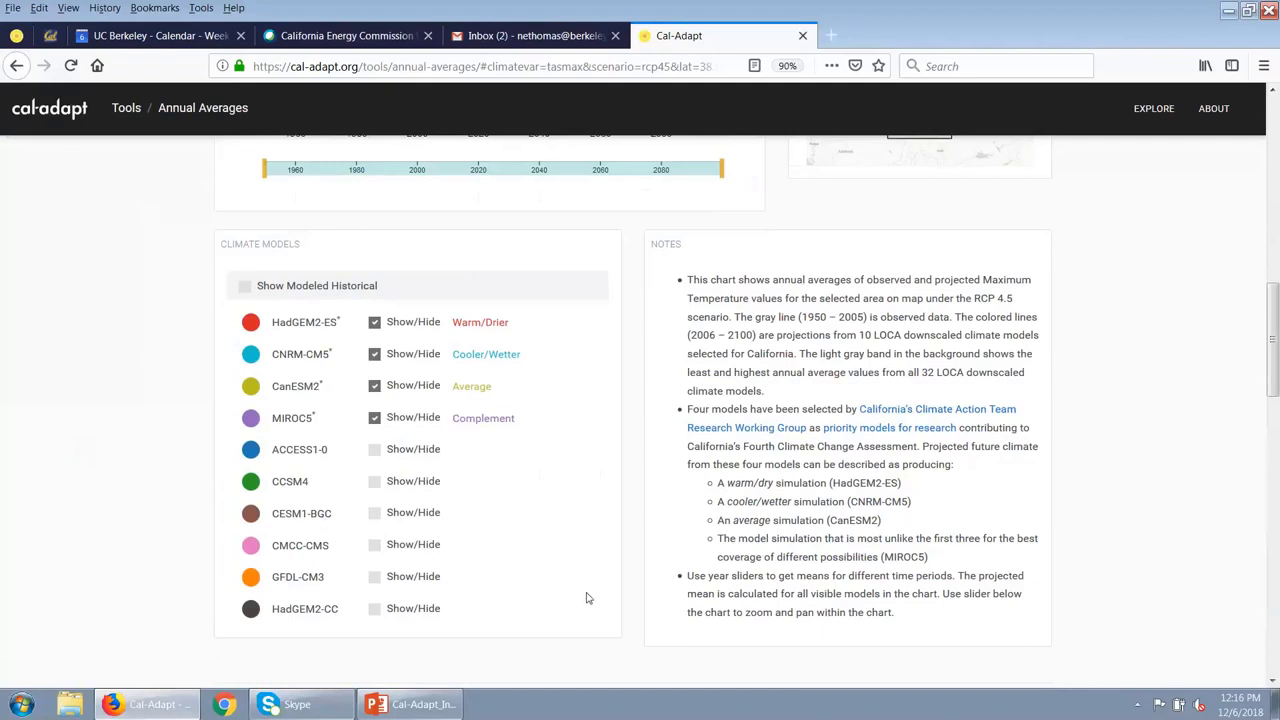
left_click(374, 451)
left_click(375, 451)
- Read the chart notes, the tool description and the data sources for Annual Averages
scroll(1084, 458, "down", 5)
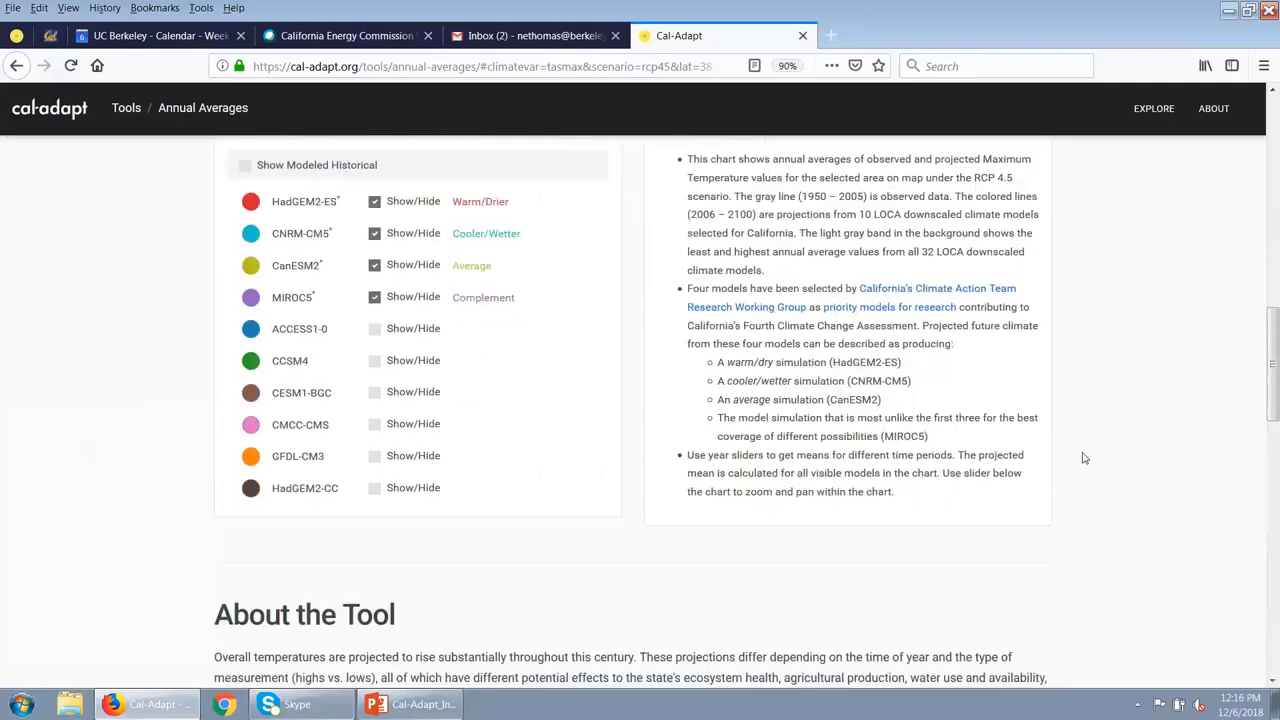
scroll(1084, 458, "down", 1)
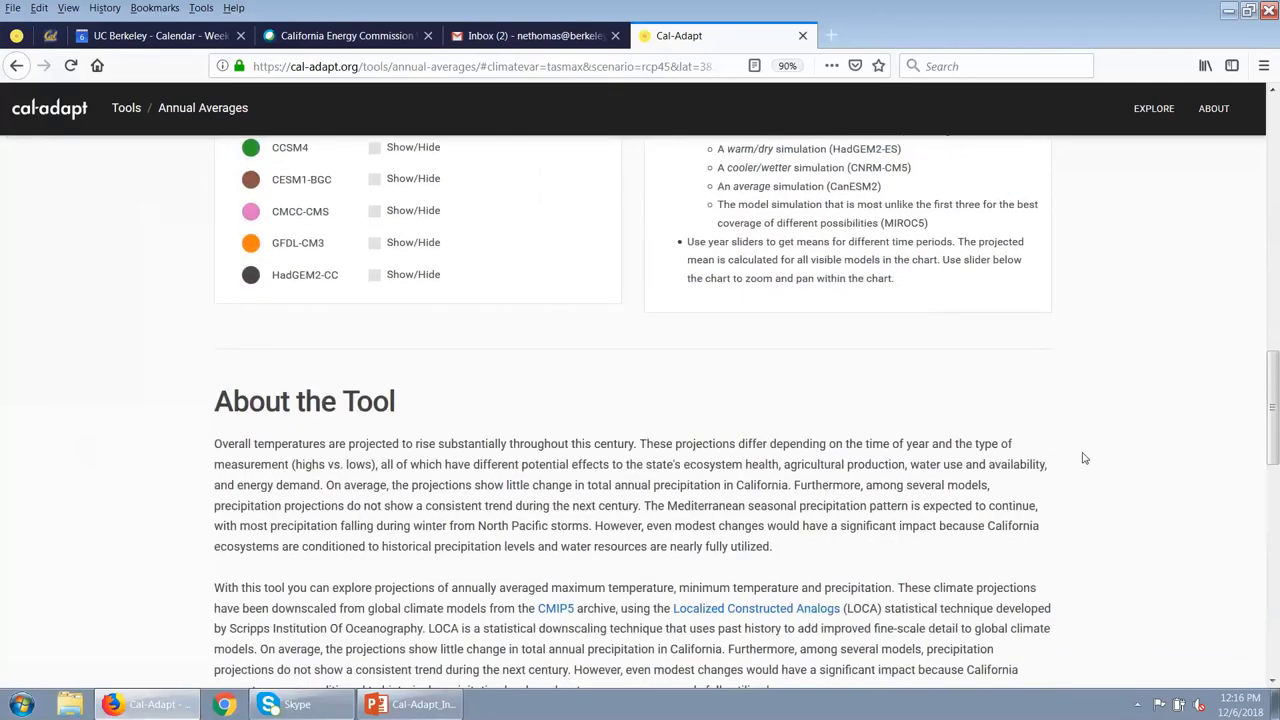
scroll(1084, 458, "down", 7)
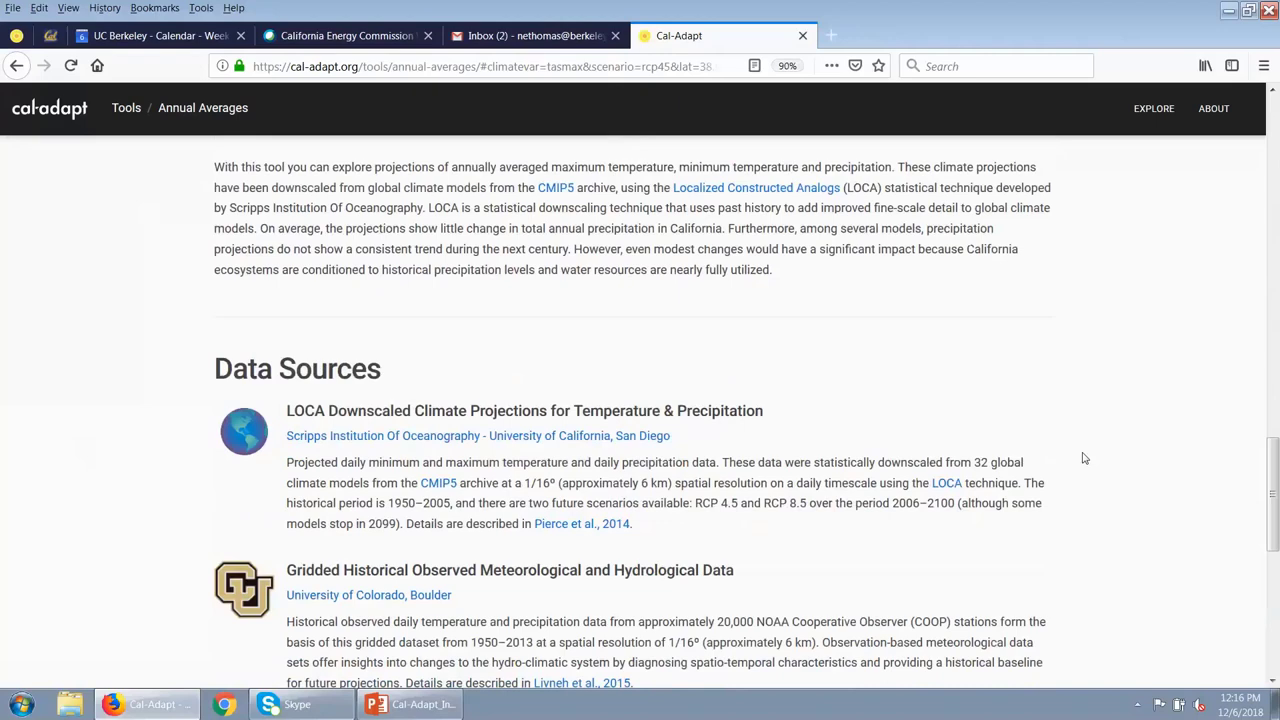
scroll(1084, 458, "down", 1)
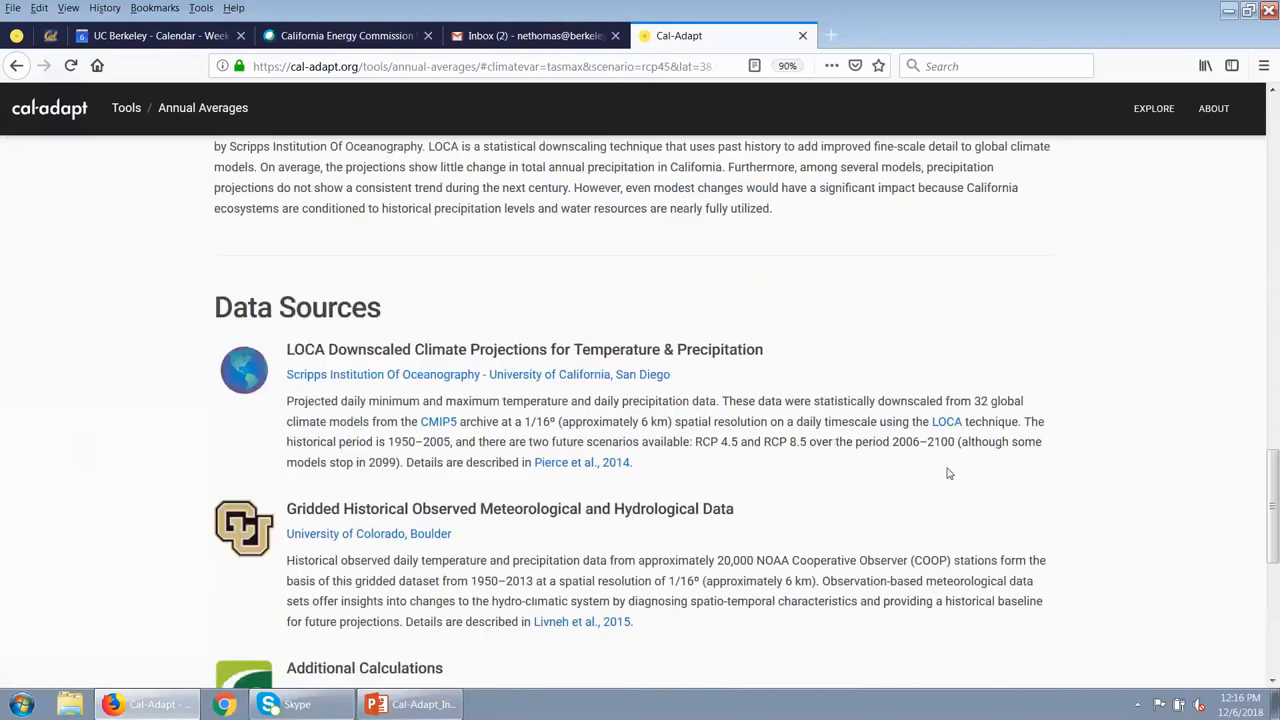
scroll(1048, 468, "down", 2)
scroll(1048, 468, "down", 3)
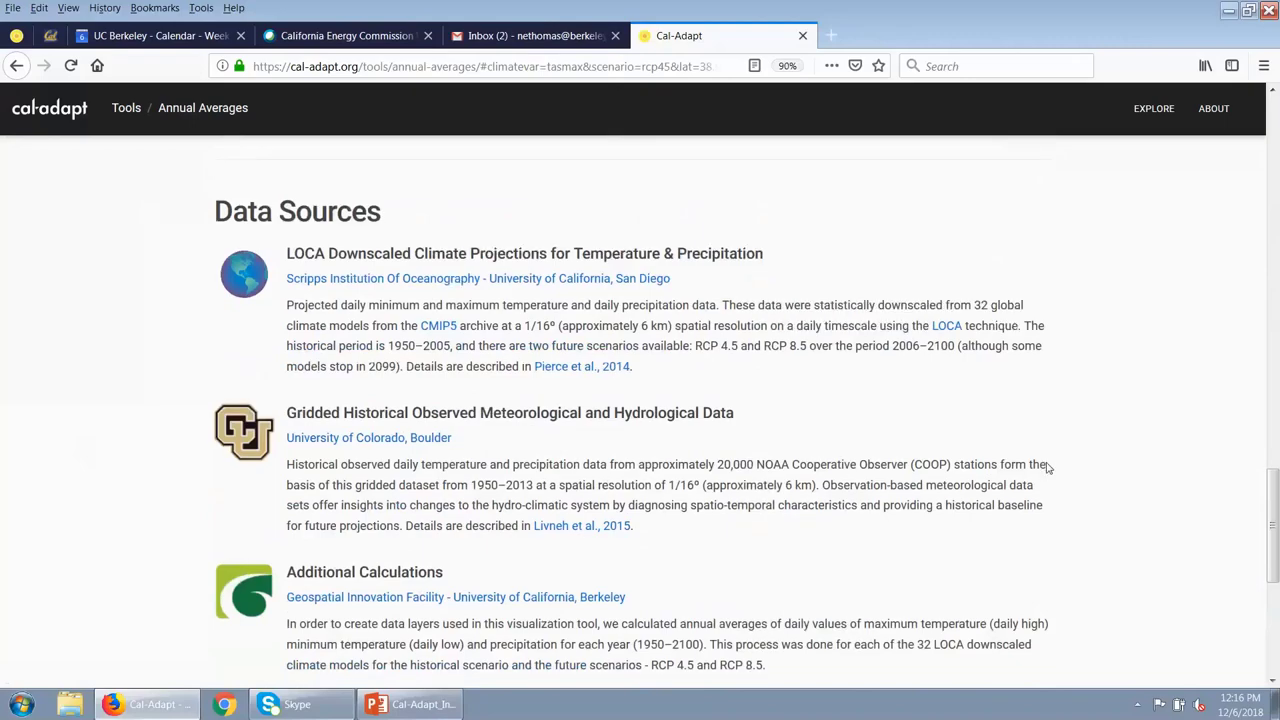
scroll(1048, 468, "down", 2)
- Return to the Maximum Temperature chart and review its legend, modeled lines and quick stats
scroll(1048, 468, "up", 13)
scroll(1048, 468, "up", 5)
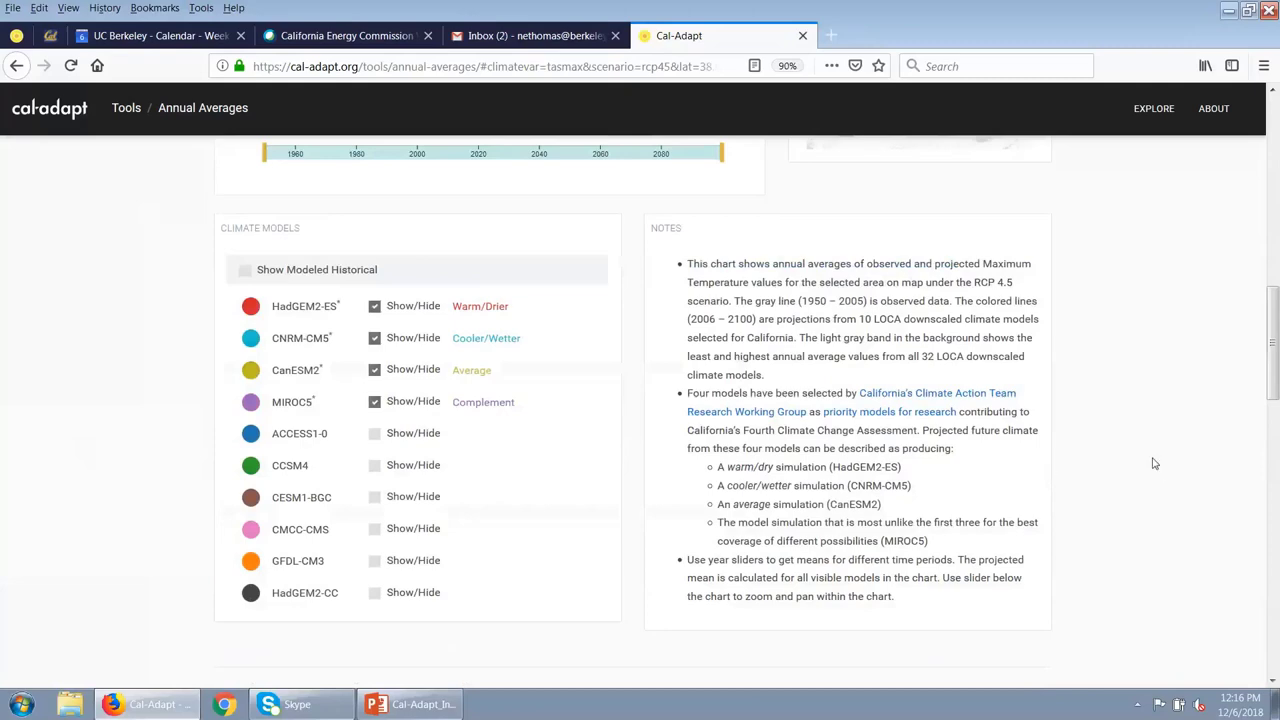
scroll(1154, 463, "up", 4)
scroll(1154, 463, "up", 3)
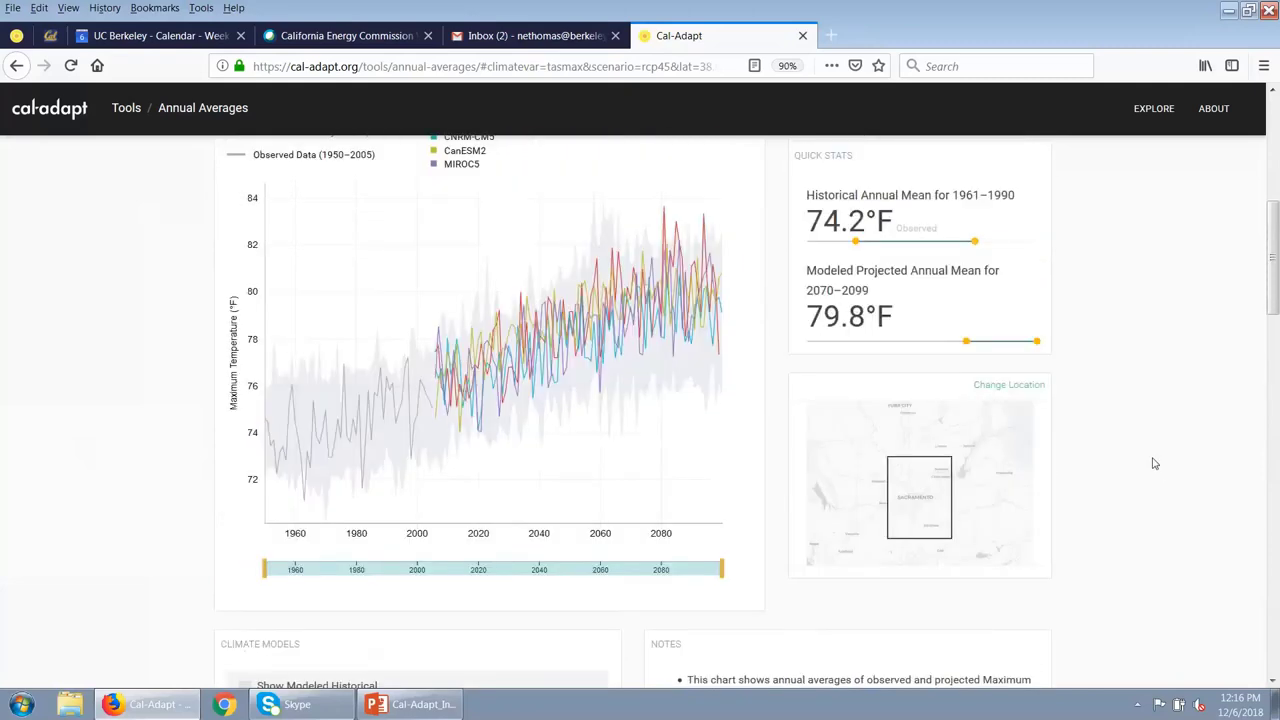
scroll(1154, 463, "up", 2)
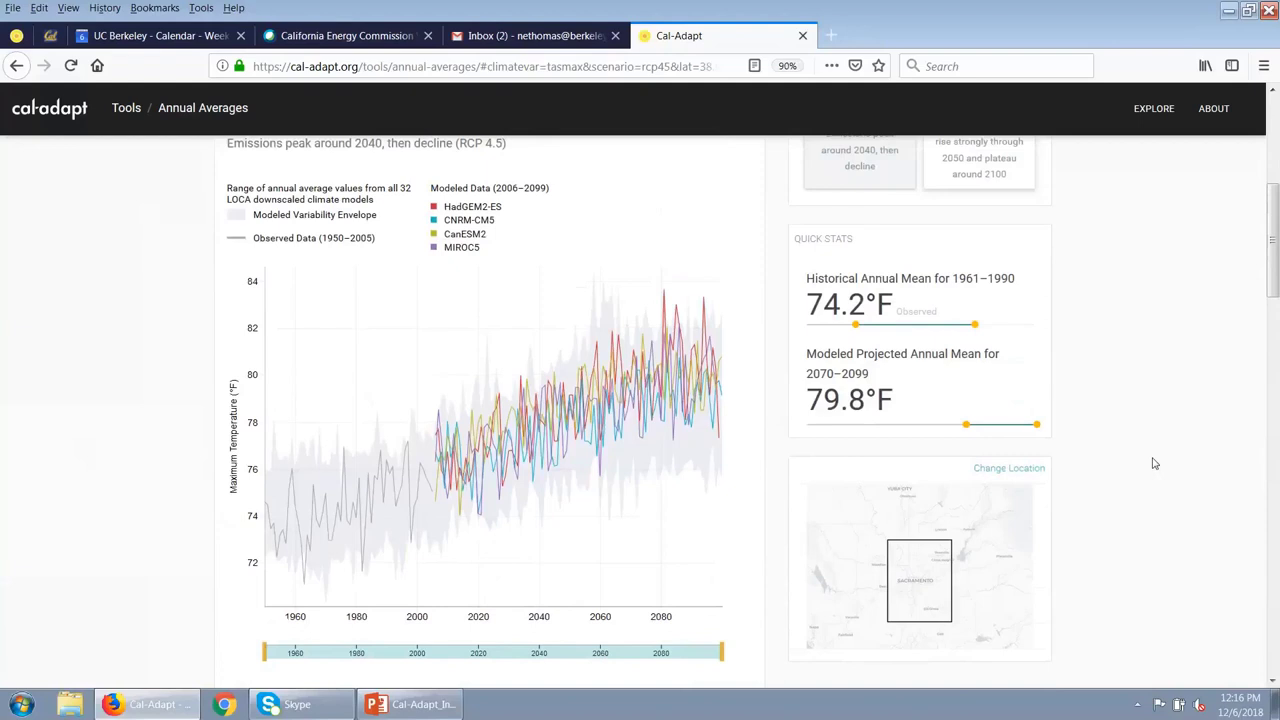
scroll(1154, 463, "up", 1)
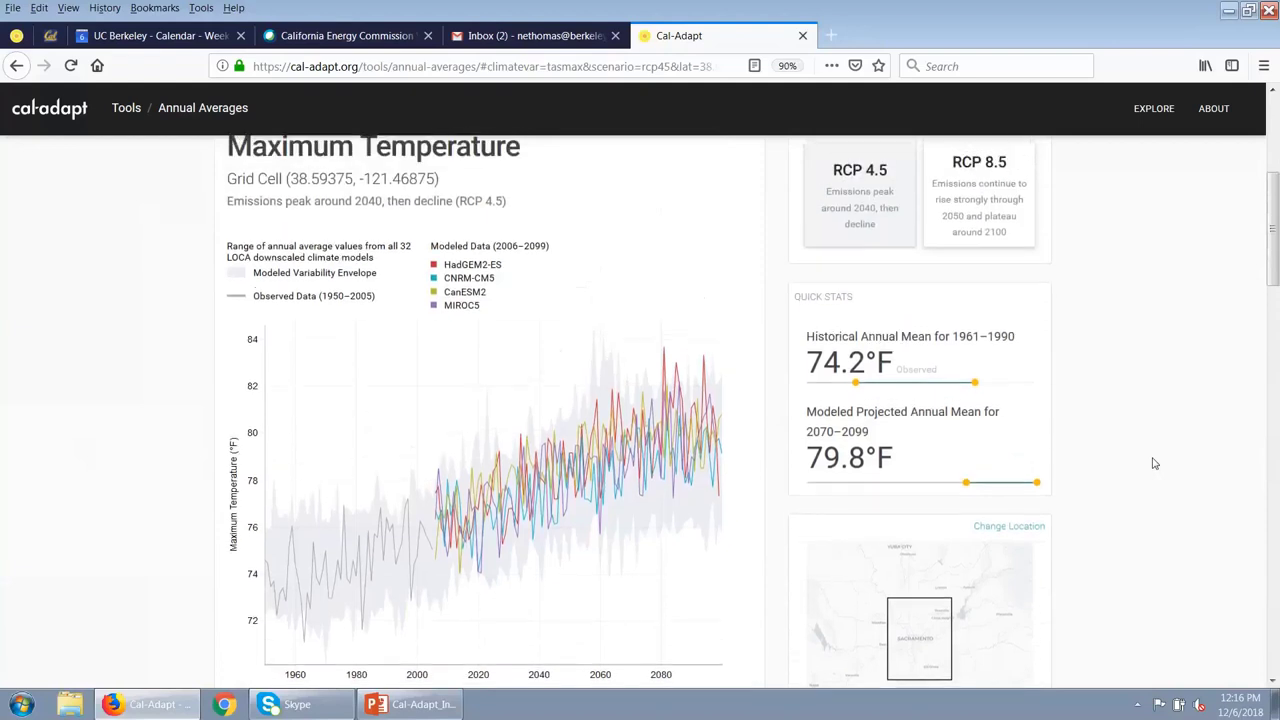
scroll(1154, 463, "up", 1)
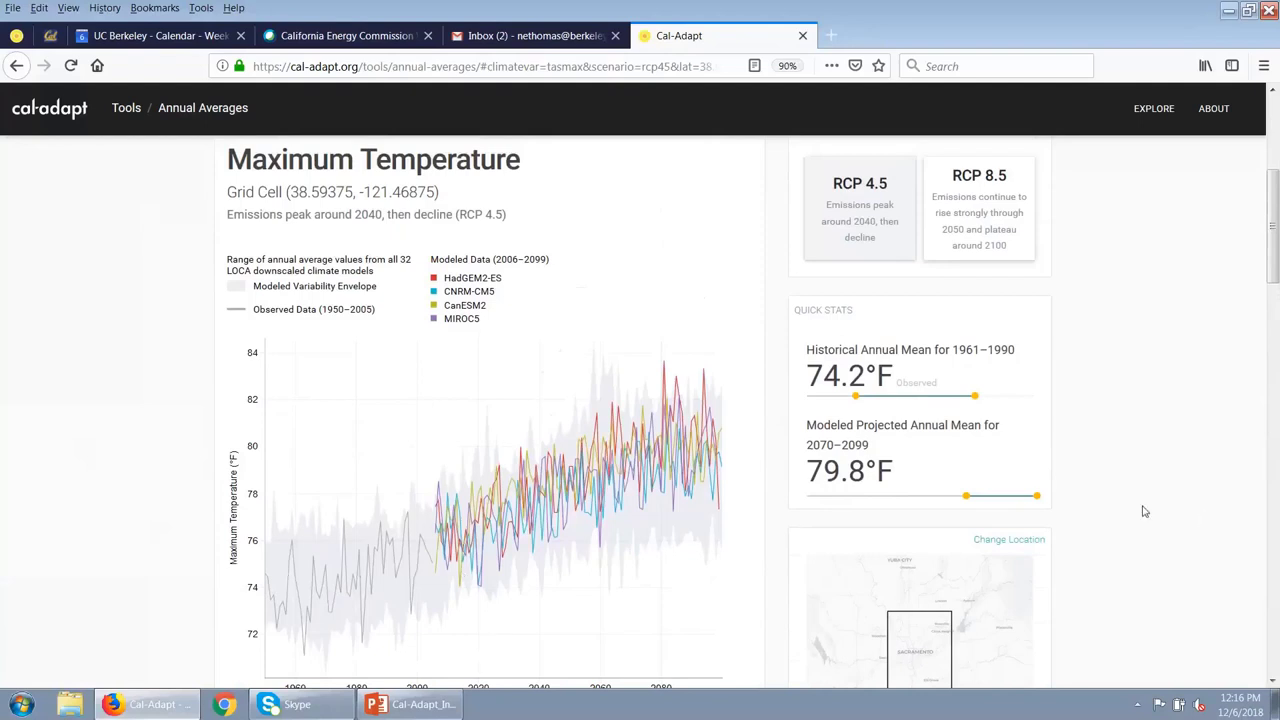
scroll(1143, 509, "down", 1)
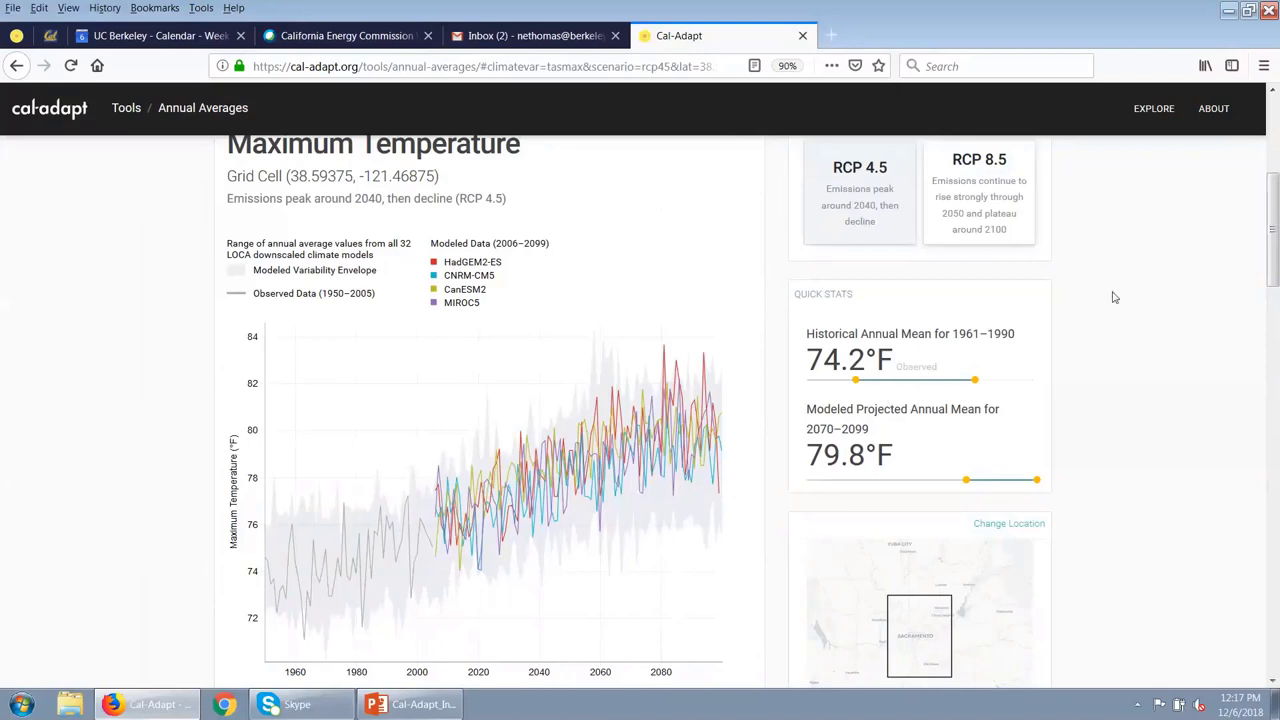
- Switch the Maximum Temperature chart to the RCP 8.5 emissions scenario
scroll(1116, 297, "up", 1)
scroll(1116, 297, "up", 1)
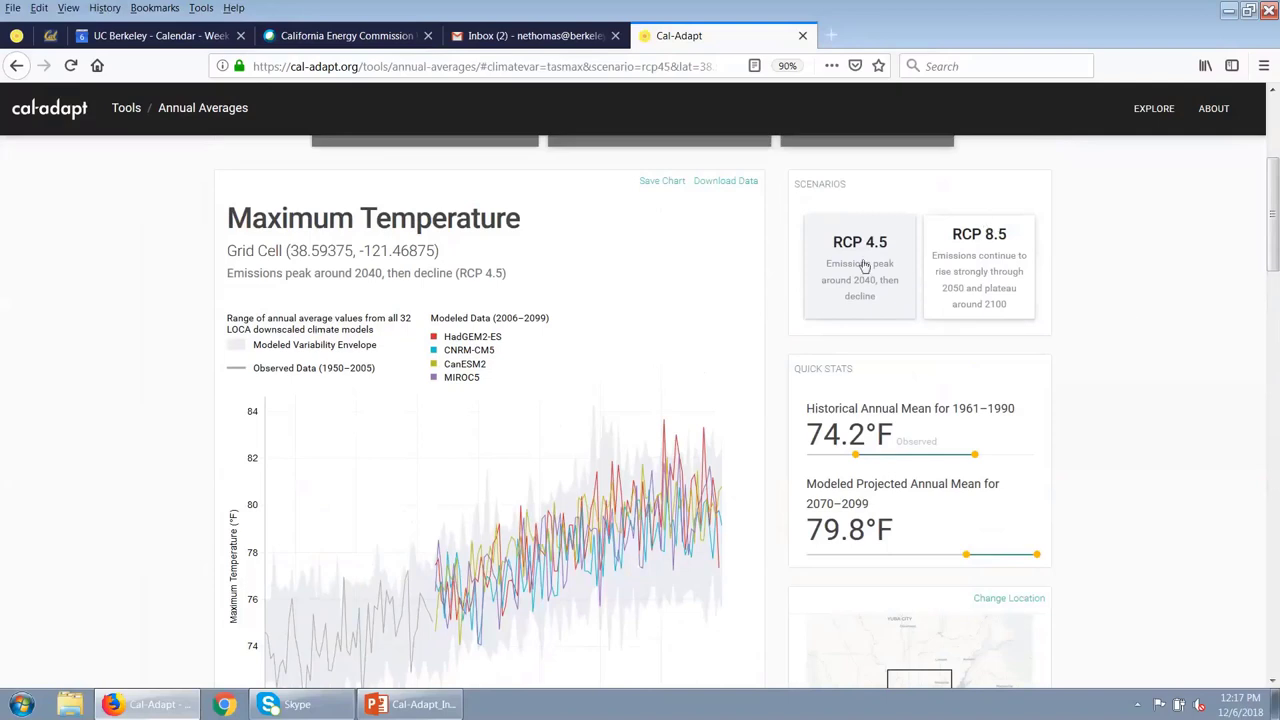
left_click(982, 283)
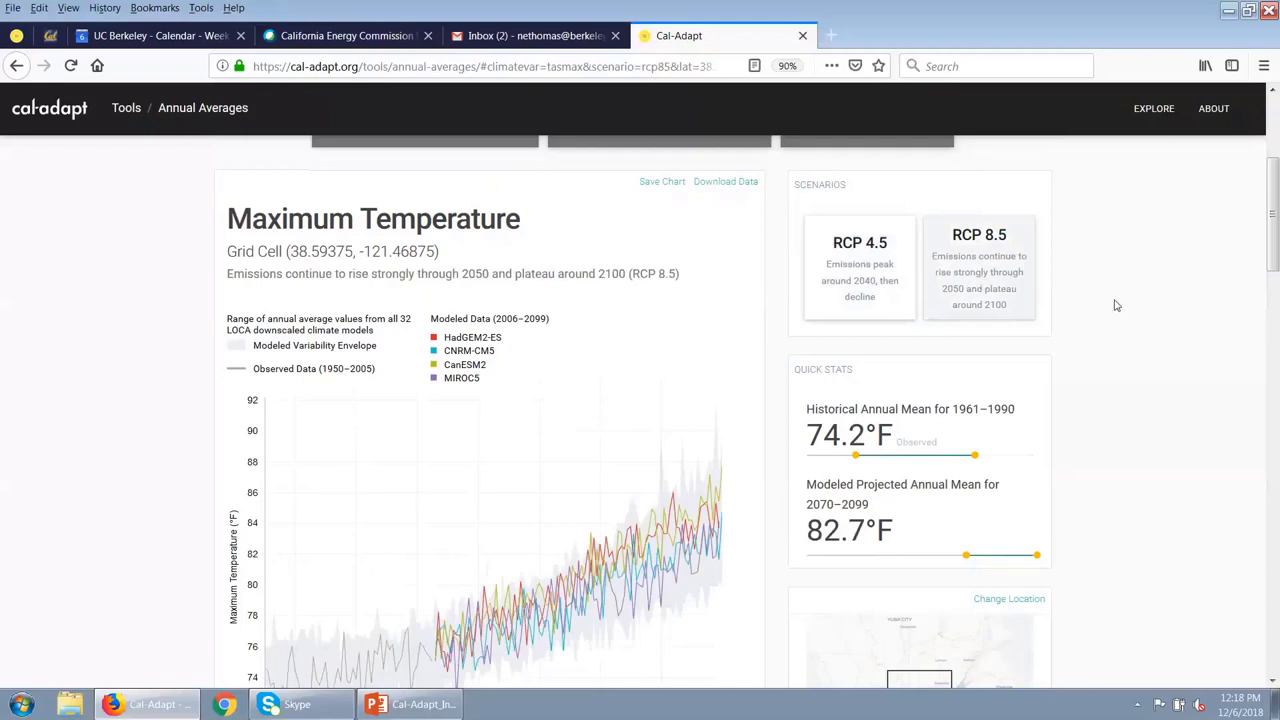
- Set the period for the modeled projected annual mean to 2040–2066
scroll(1117, 349, "down", 1)
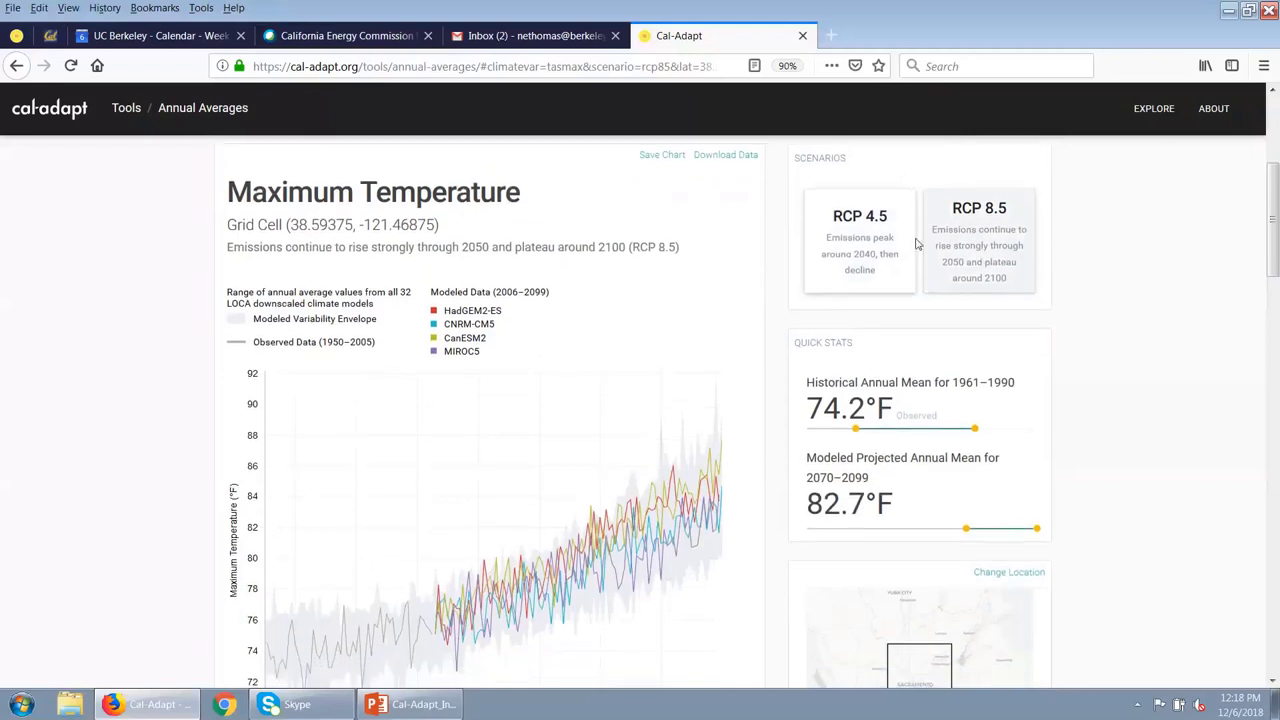
scroll(1123, 307, "down", 3)
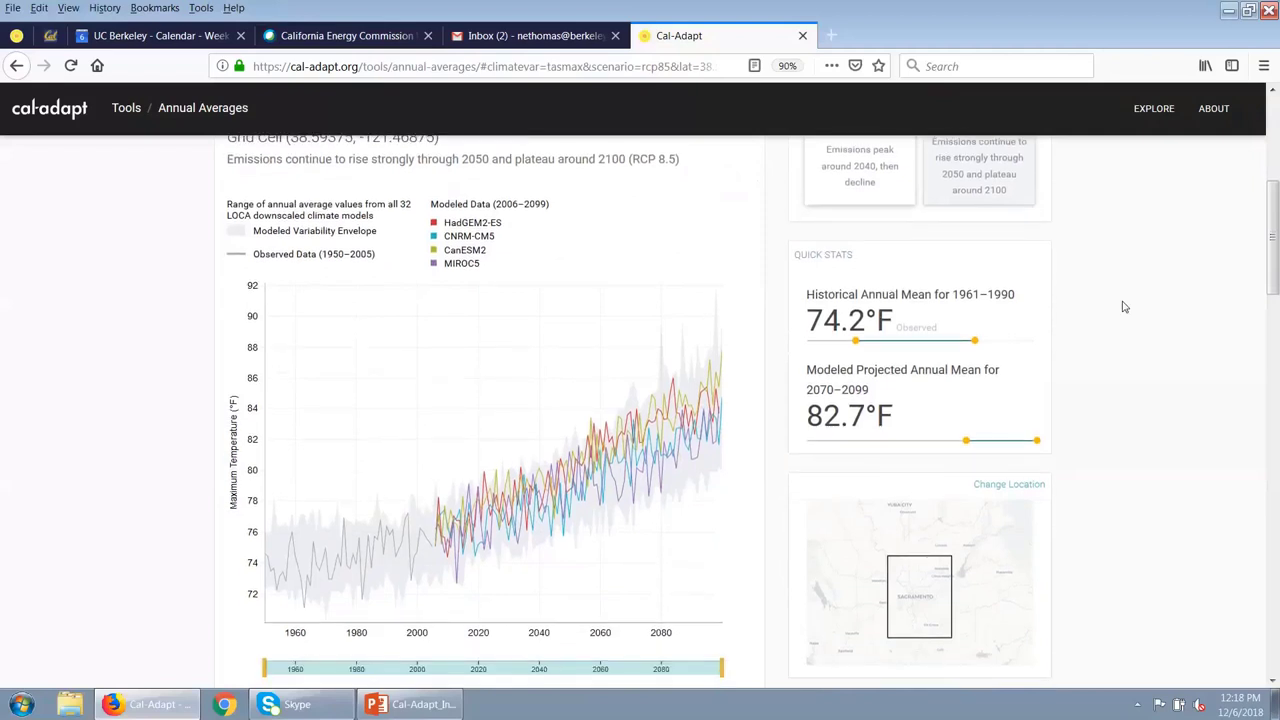
scroll(1123, 307, "down", 1)
scroll(1123, 307, "down", 1)
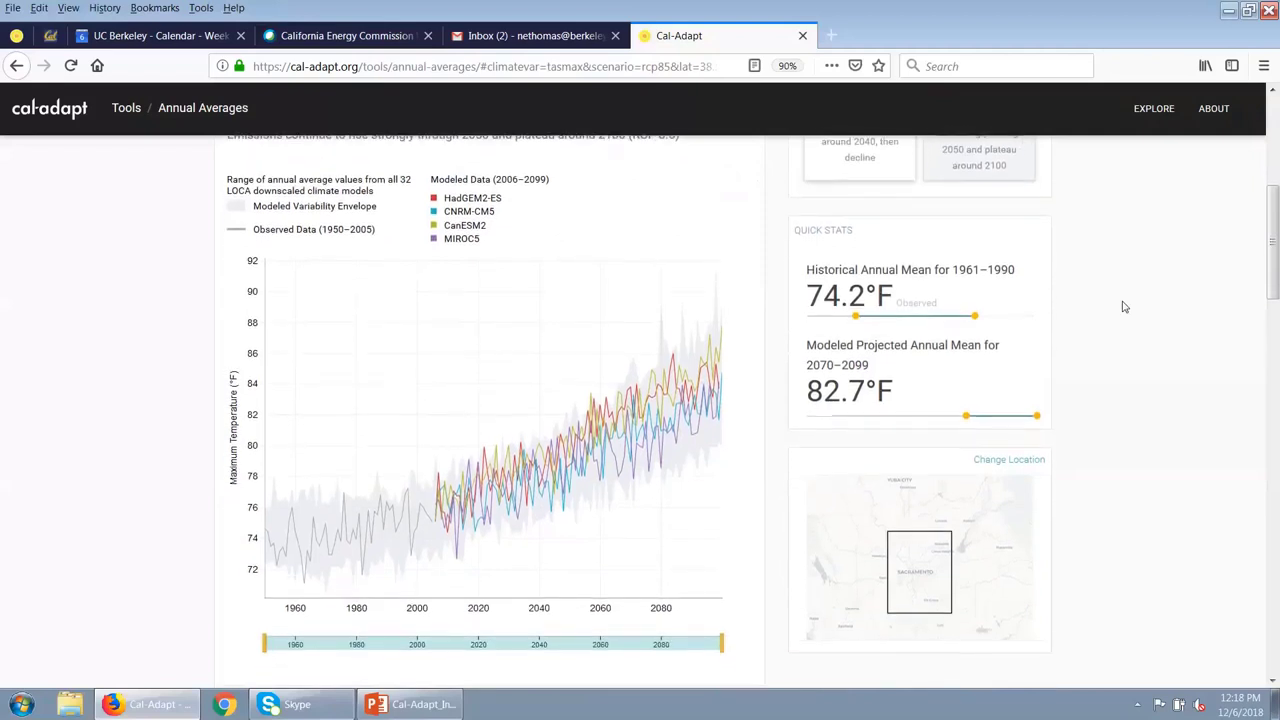
scroll(1123, 307, "down", 1)
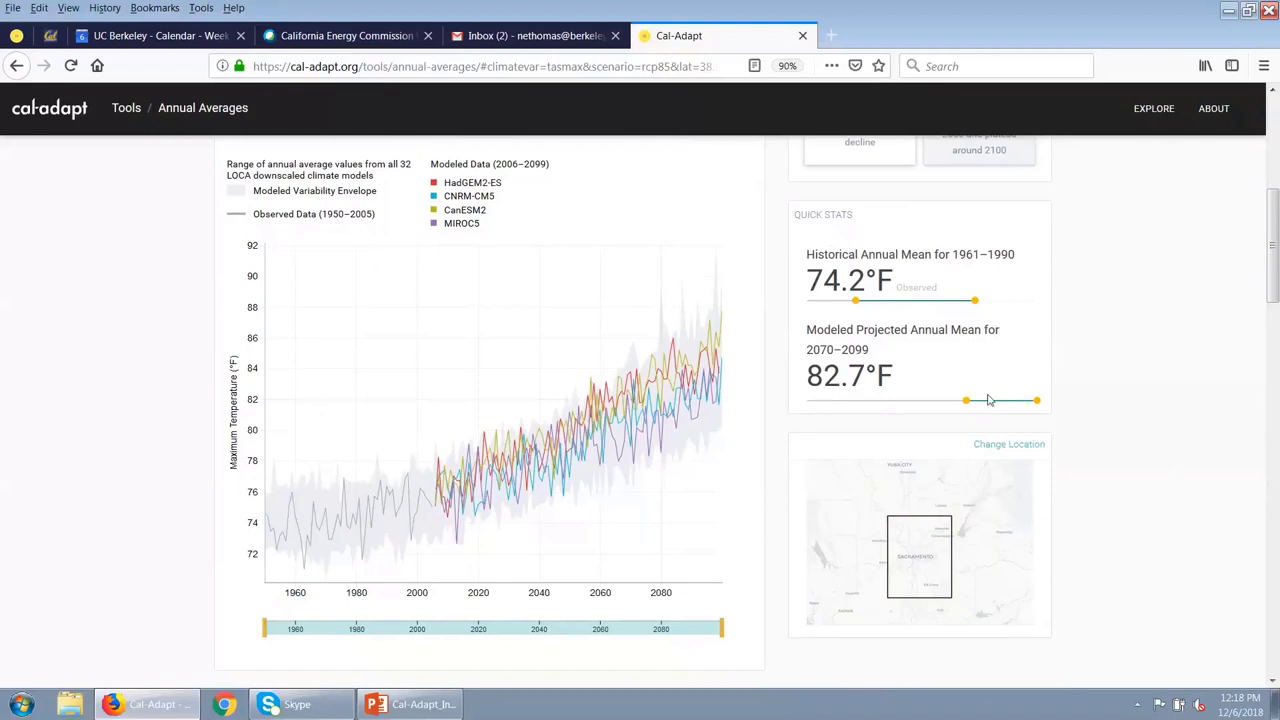
left_click_drag(968, 405, 894, 403)
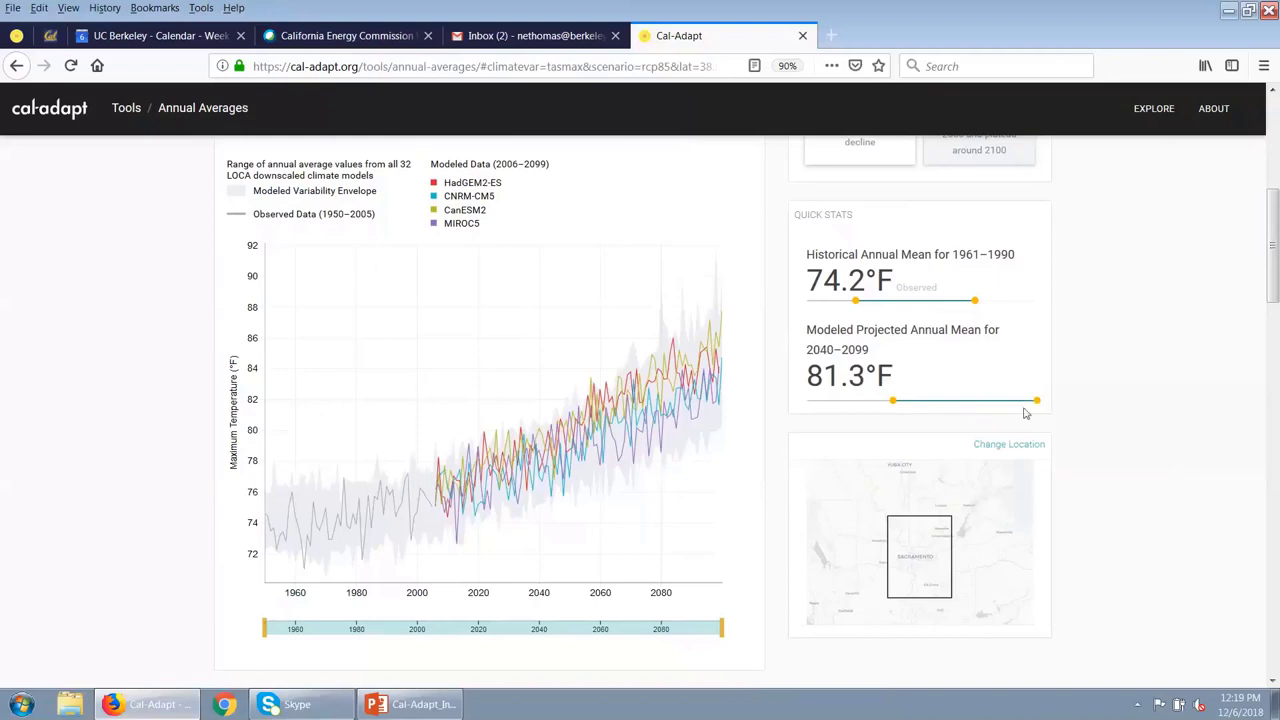
left_click_drag(1036, 405, 955, 404)
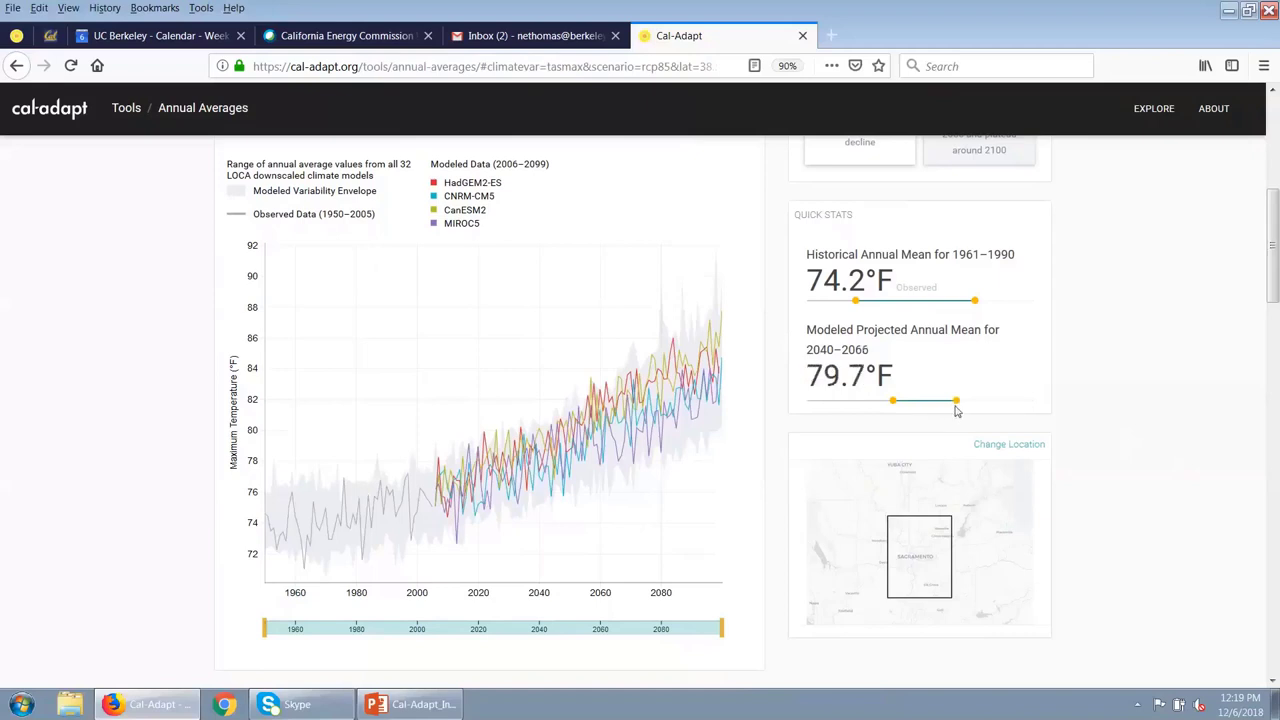
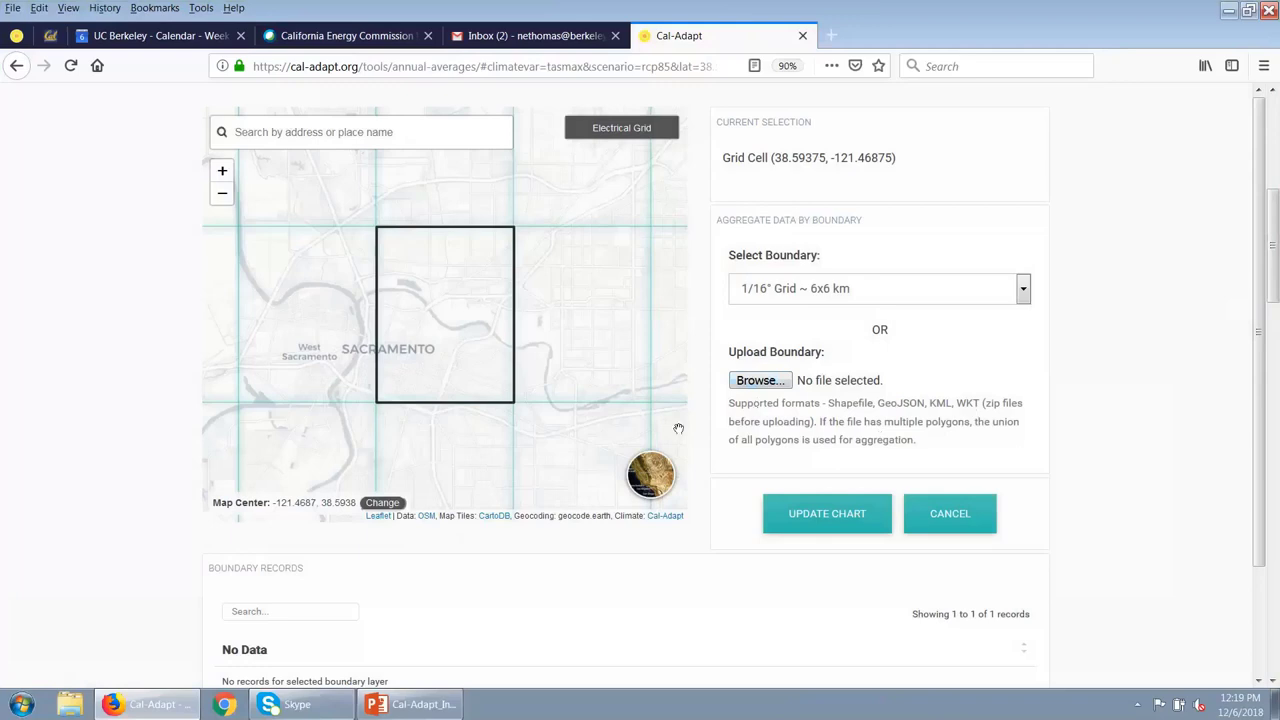
- Choose Incorporated and Census Designated Places (2015) as the boundary for aggregating the chart data
left_click(1023, 290)
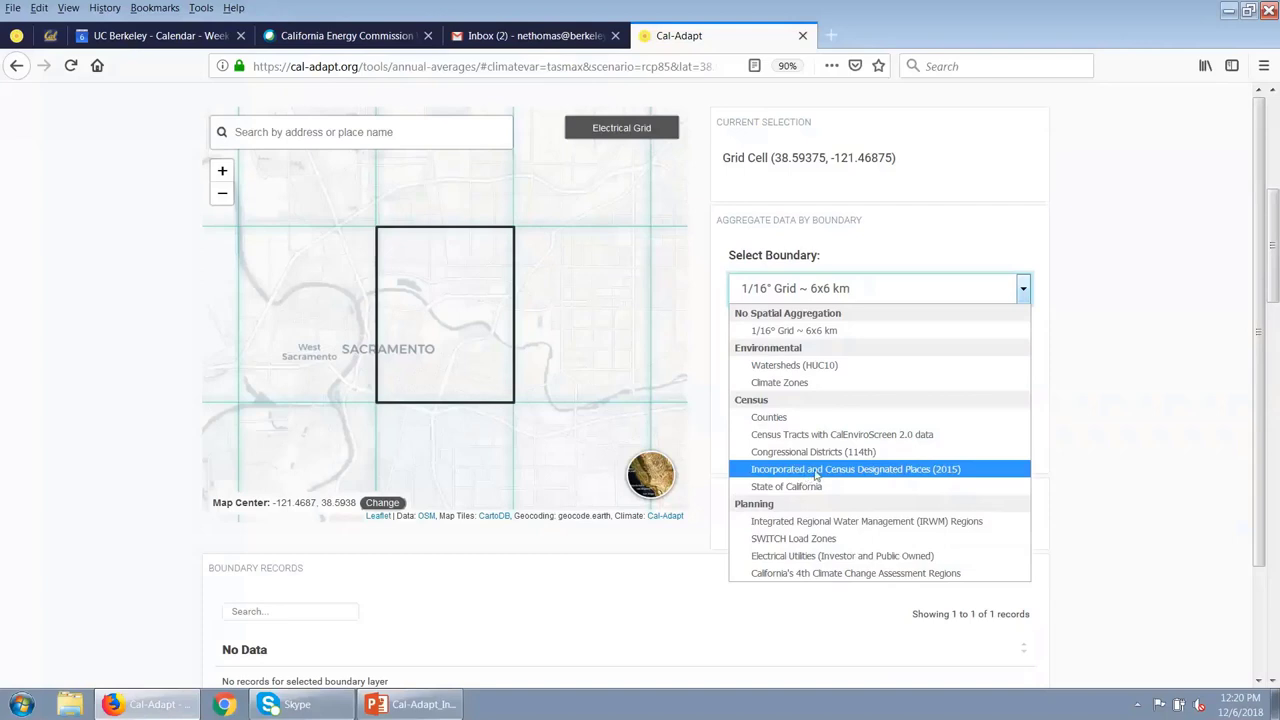
left_click(874, 477)
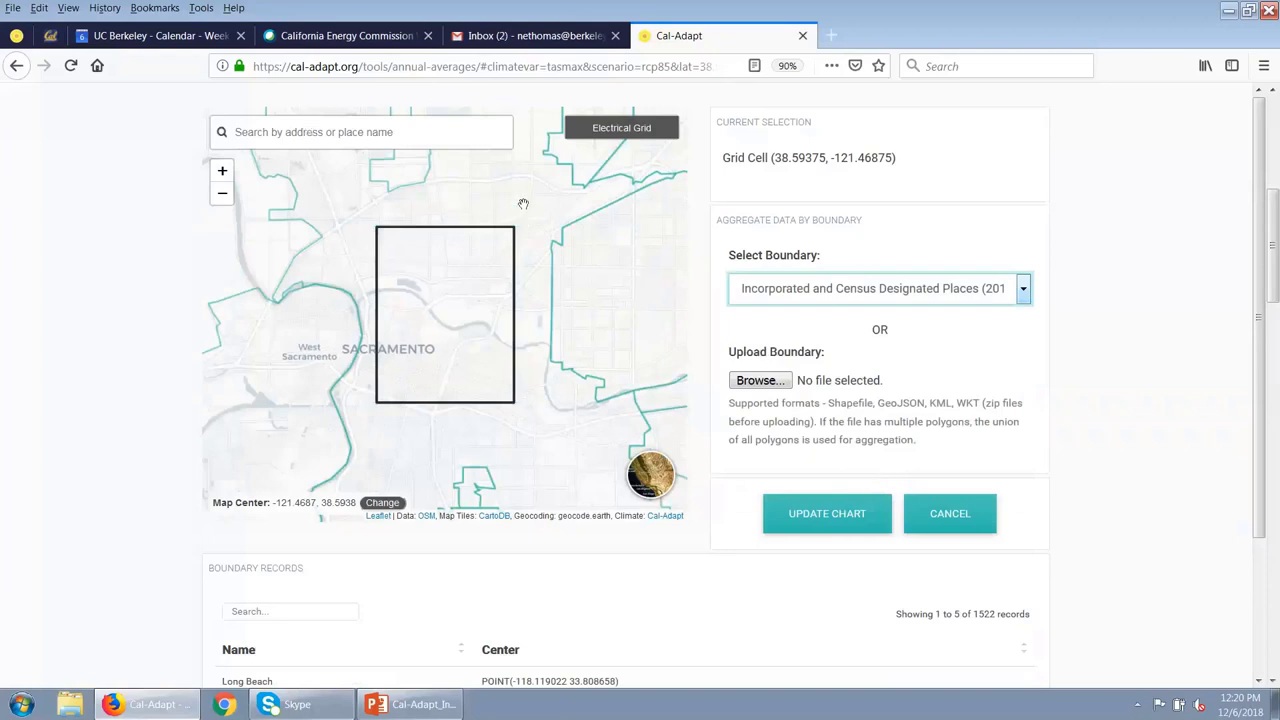
- Select the Sacramento place boundary on the map and update the chart with its aggregated data
left_click(222, 193)
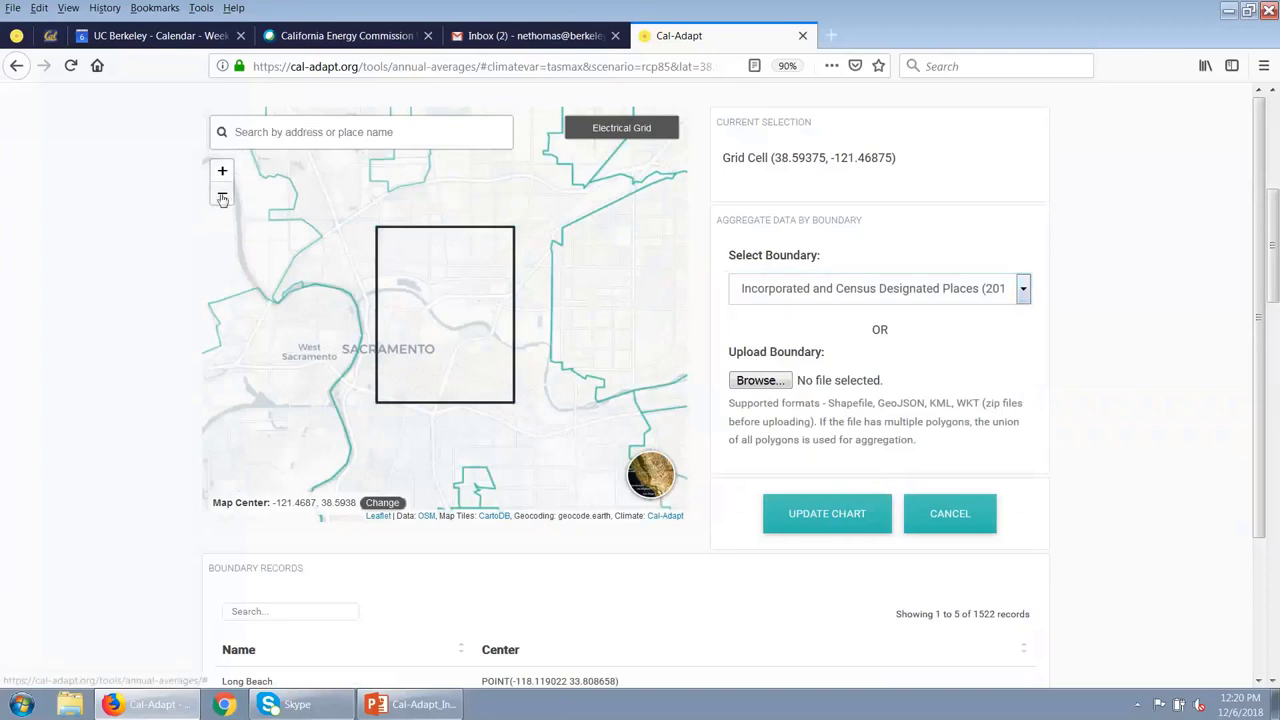
left_click(441, 345)
scroll(441, 345, "down", 1)
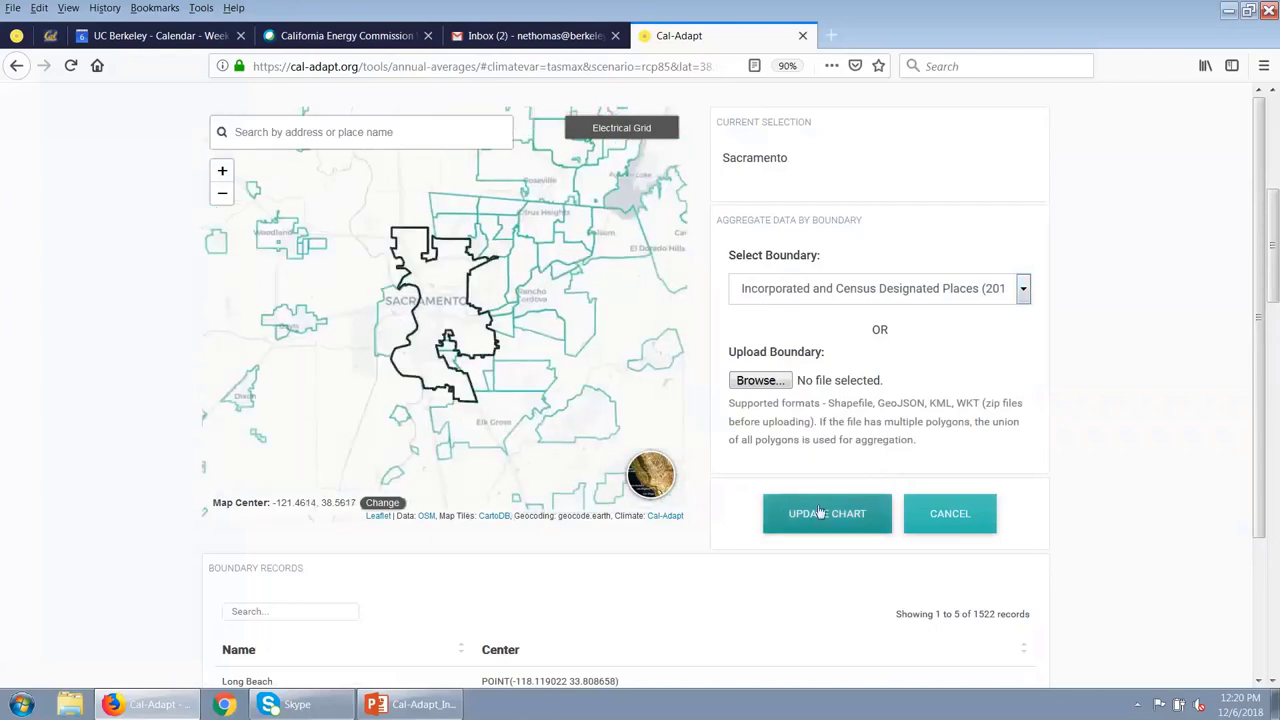
left_click(826, 515)
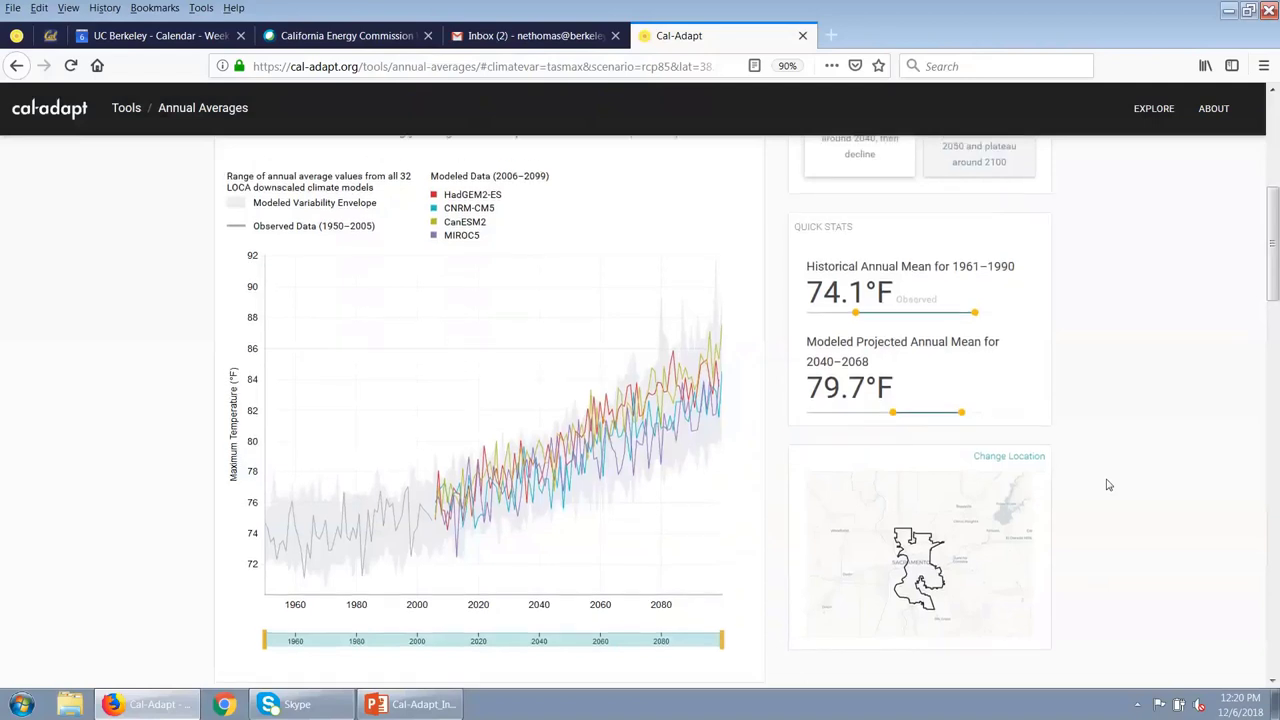
- Download the Sacramento Maximum Temperature data as timeseries.csv and open it in Microsoft Excel
scroll(1108, 485, "up", 1)
scroll(1108, 485, "up", 3)
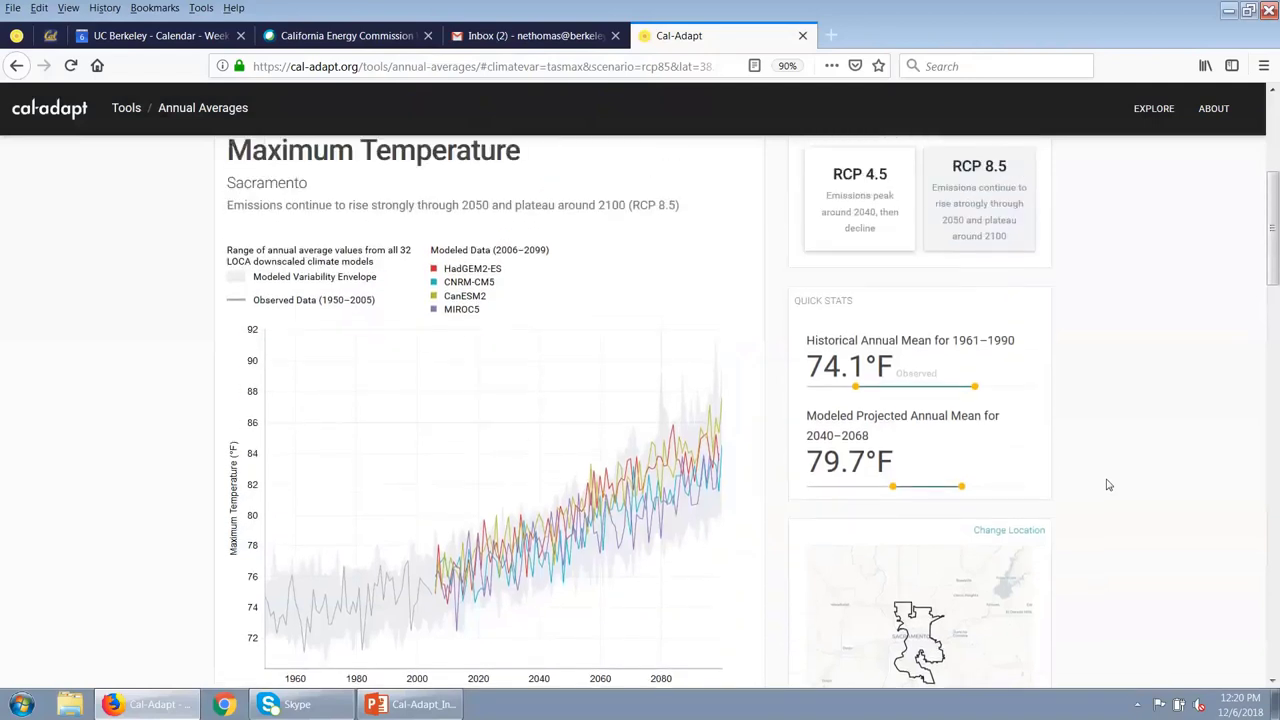
scroll(1108, 485, "down", 3)
scroll(1108, 485, "up", 3)
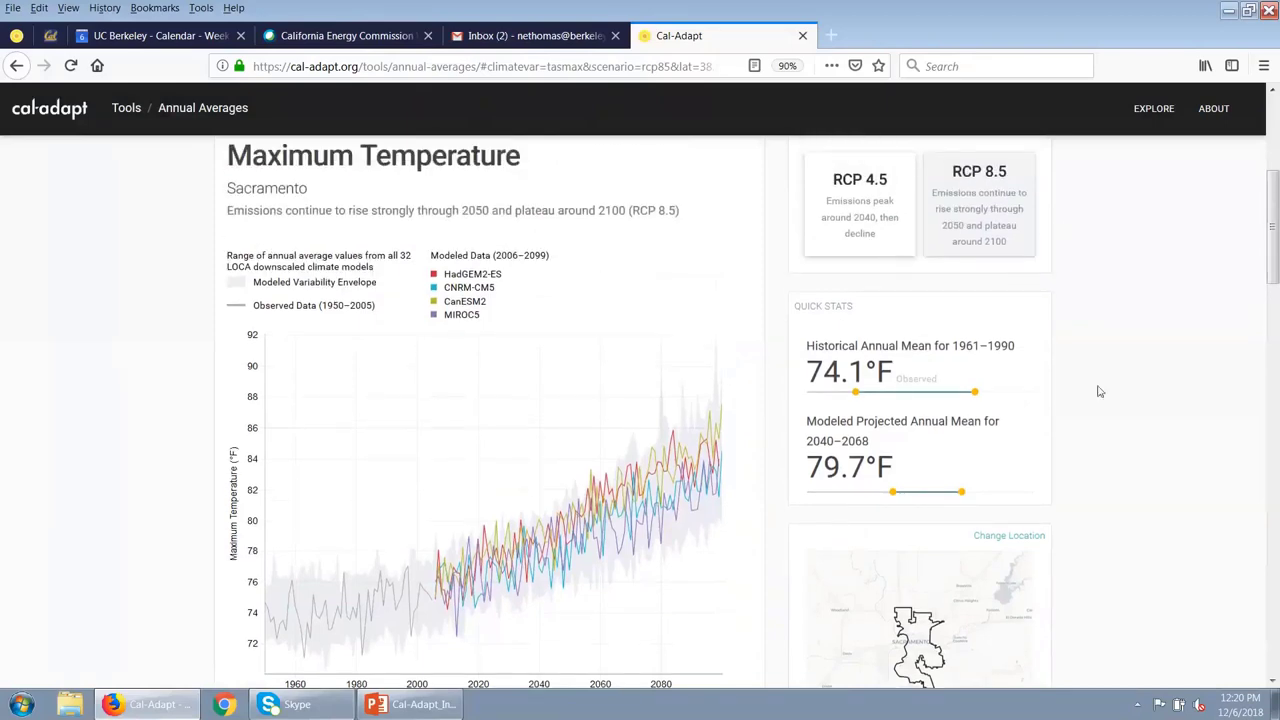
scroll(1098, 391, "up", 5)
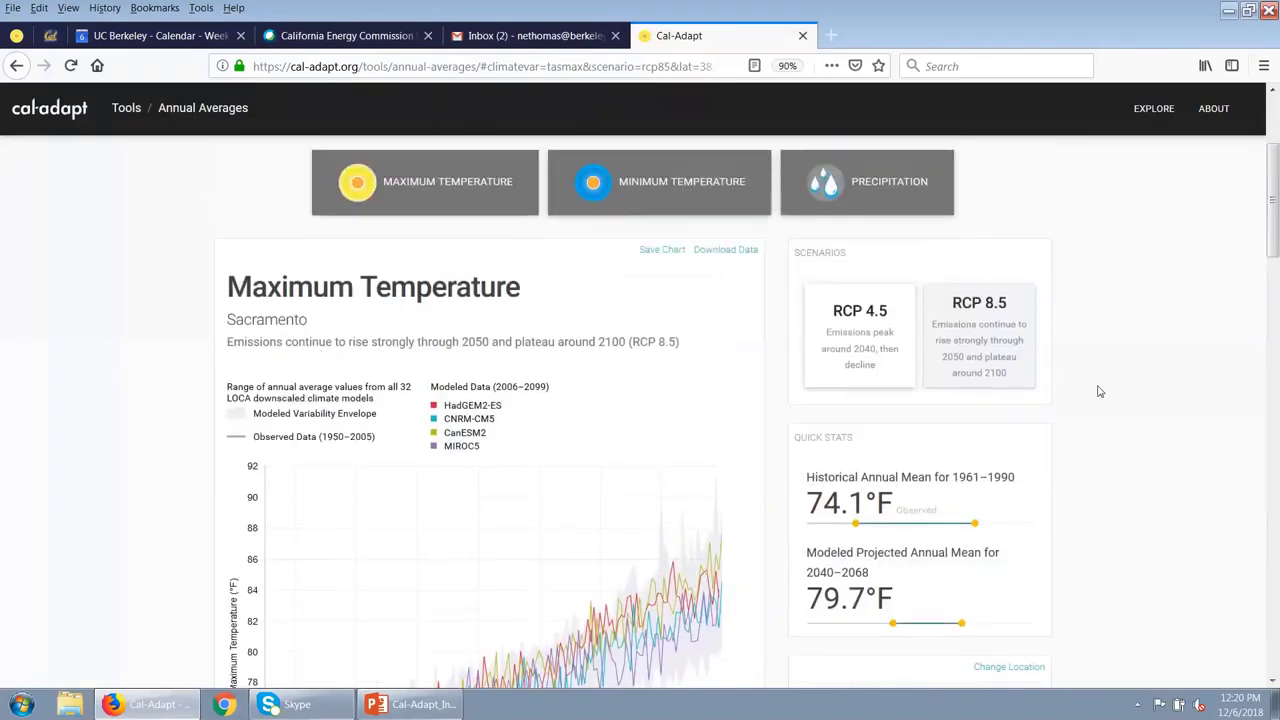
scroll(1105, 385, "down", 1)
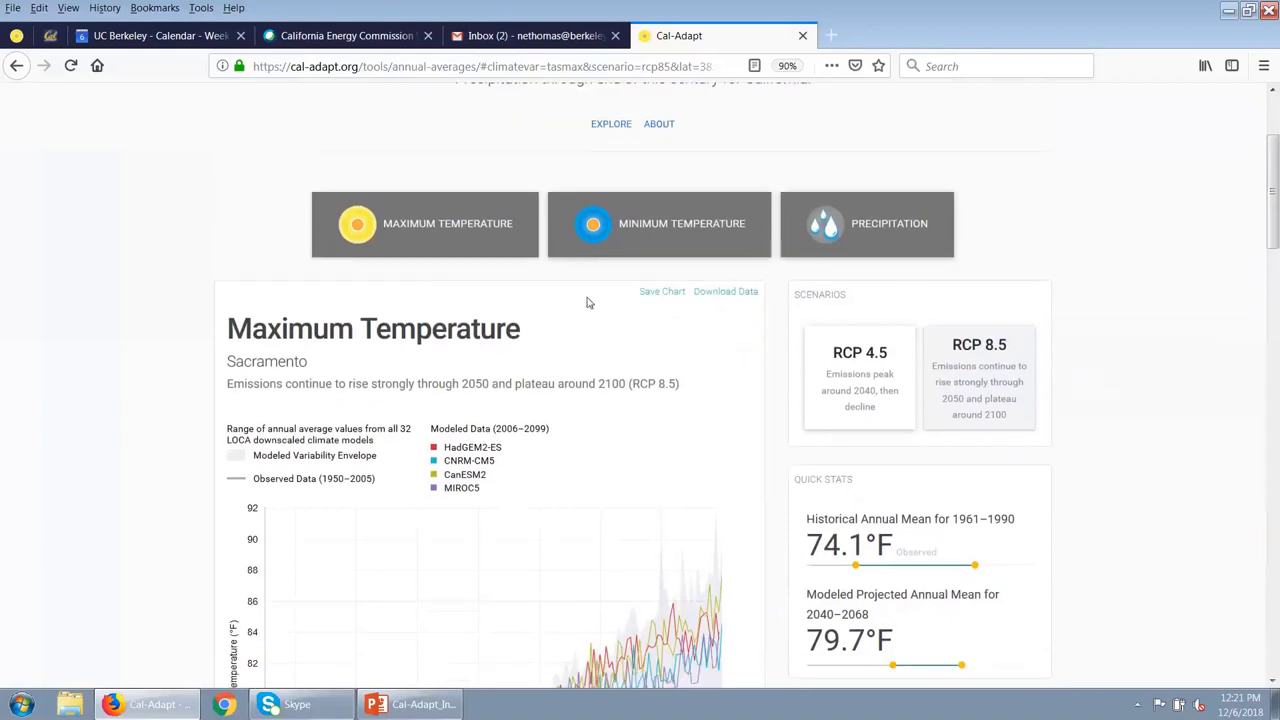
left_click(723, 292)
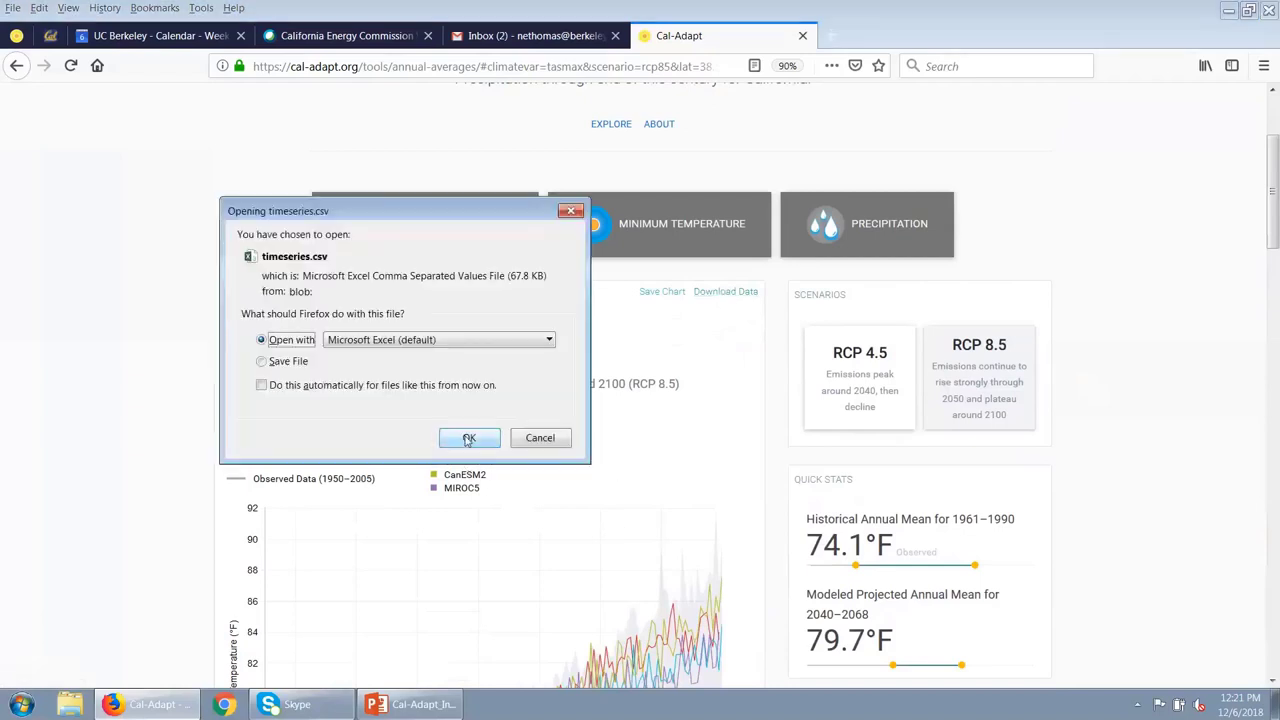
left_click(469, 439)
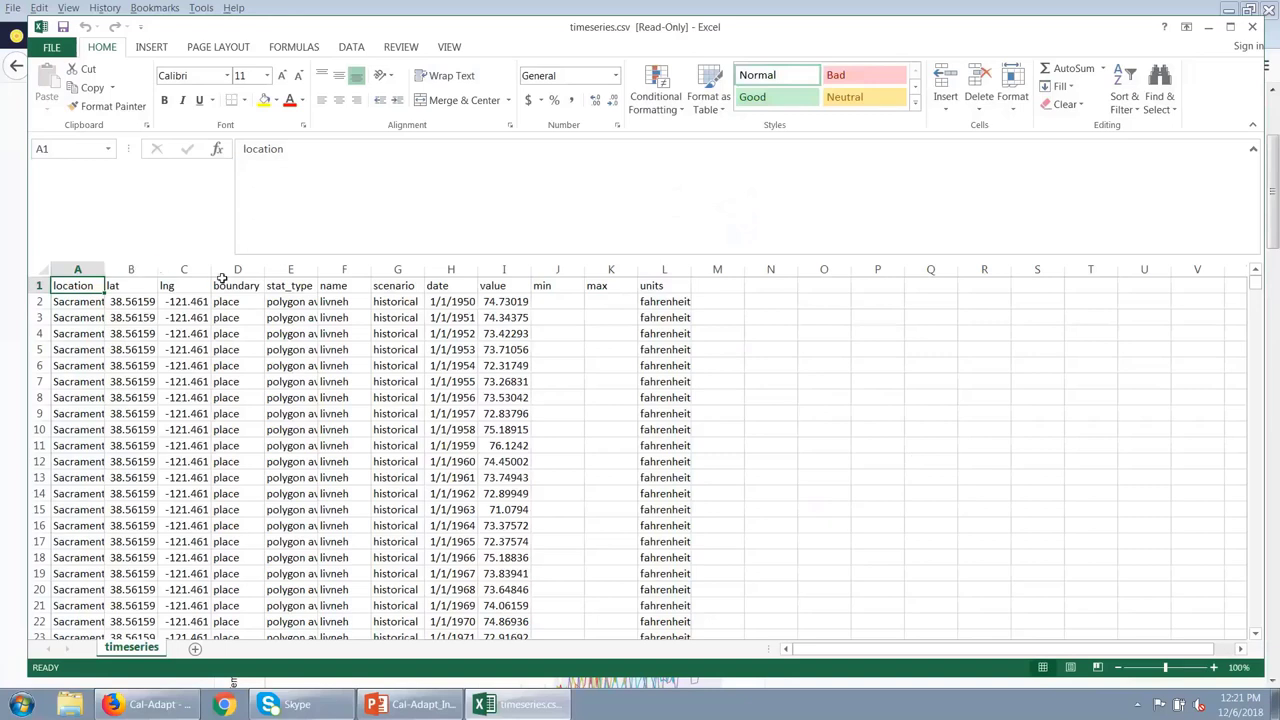
- Fit the stat_type column to its contents, review the yearly temperature rows, and close timeseries.csv without saving
double_click(315, 271)
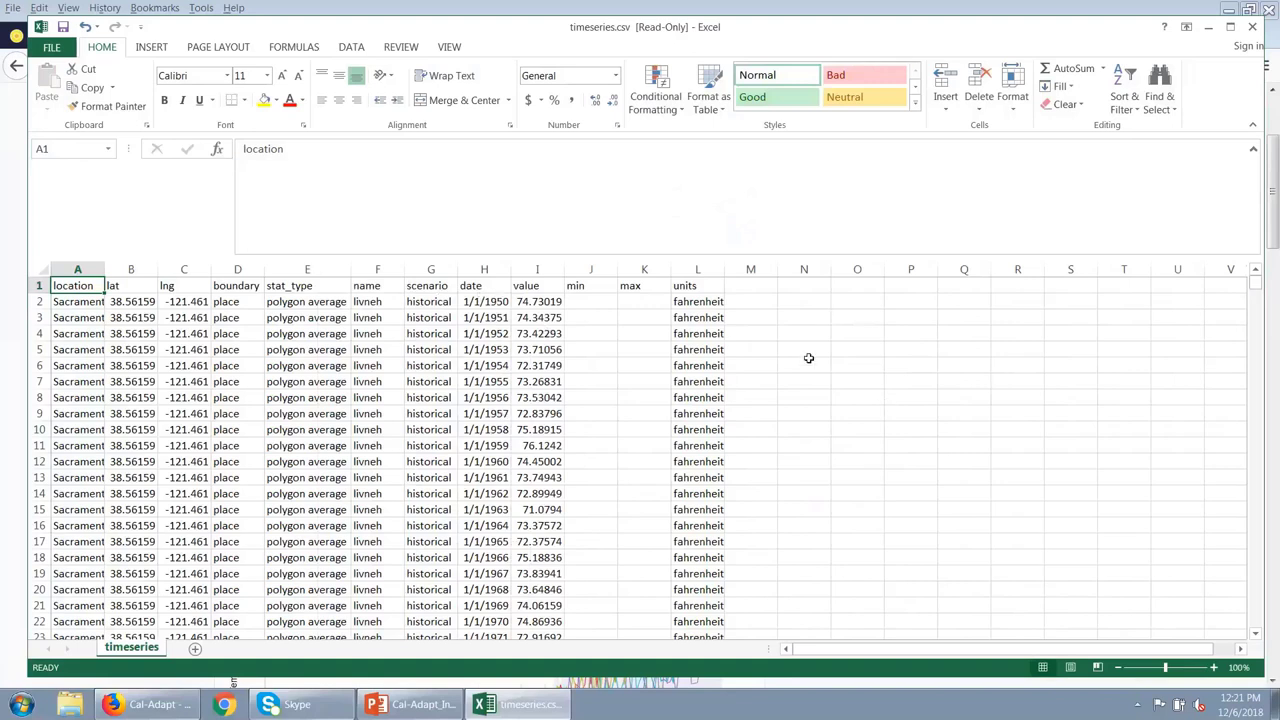
scroll(849, 382, "down", 20)
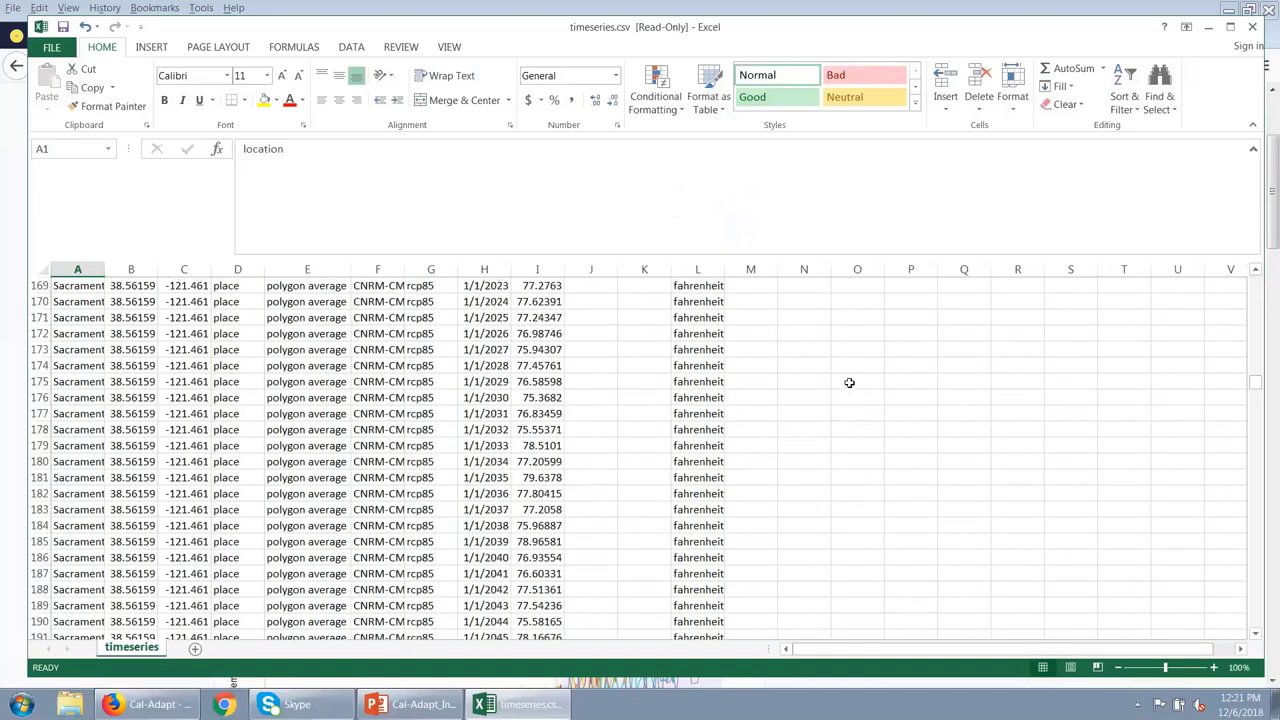
scroll(849, 382, "down", 20)
scroll(849, 382, "up", 20)
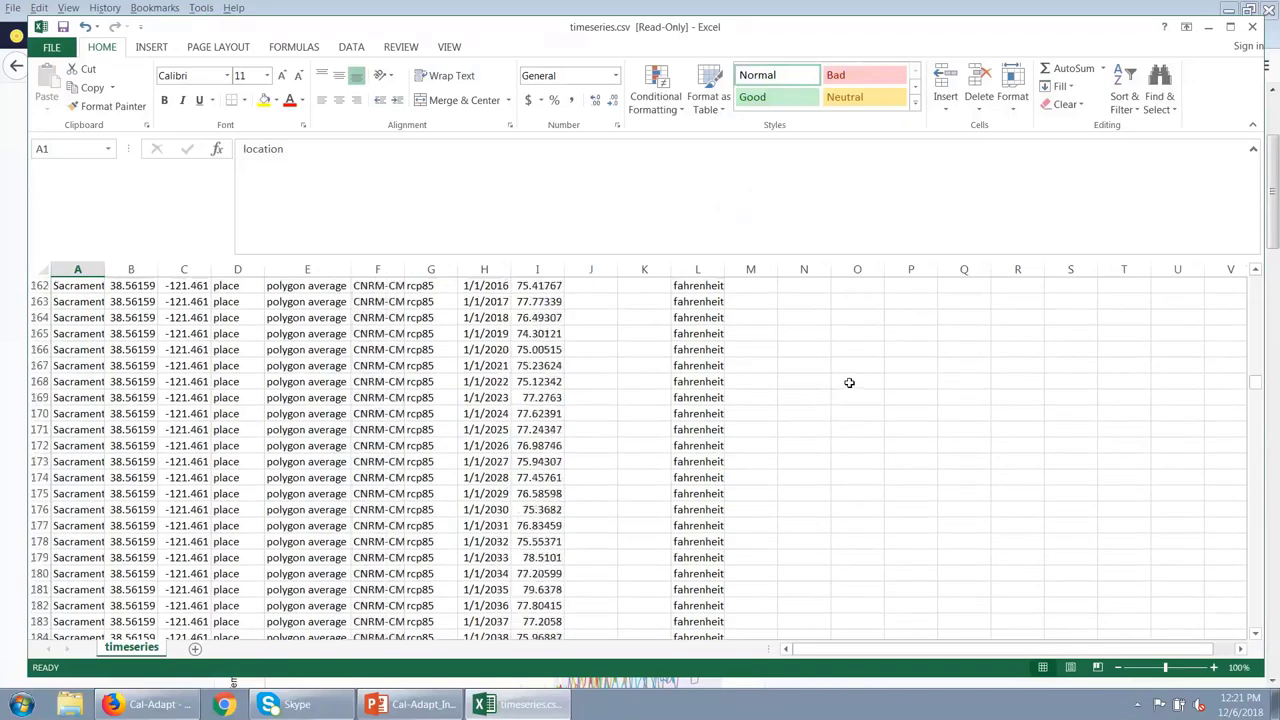
scroll(849, 382, "up", 20)
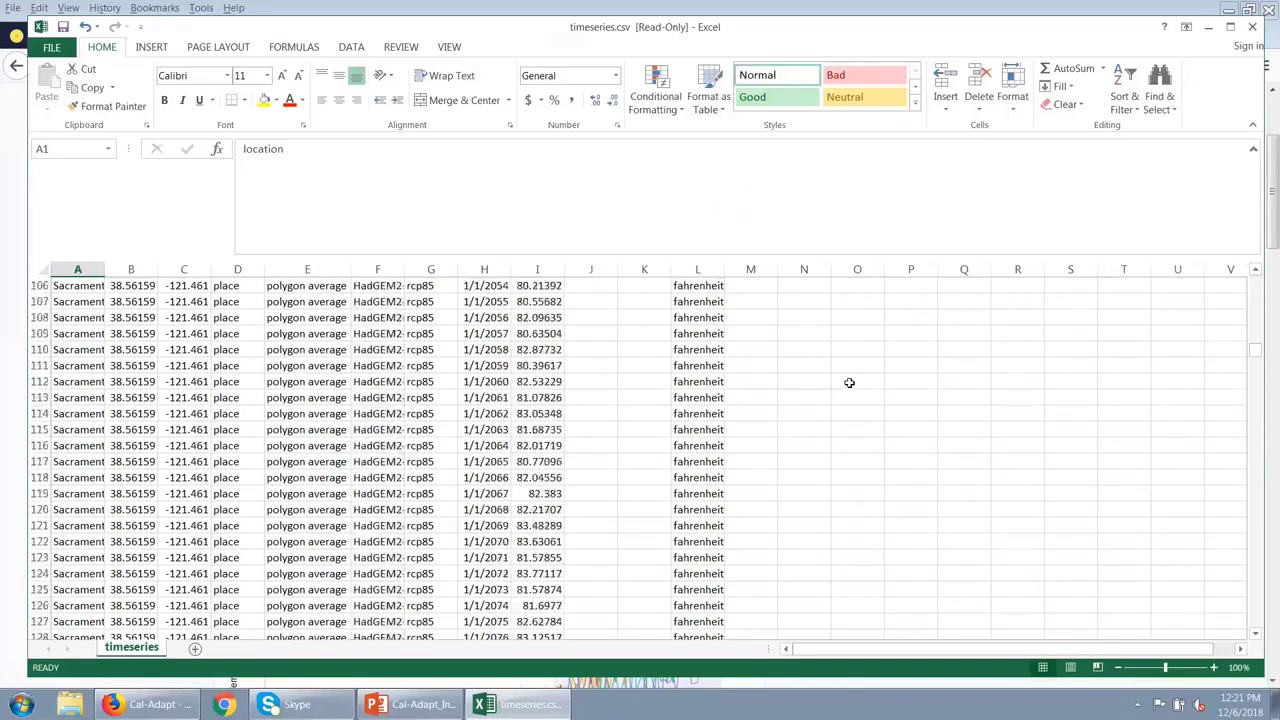
left_click(1252, 27)
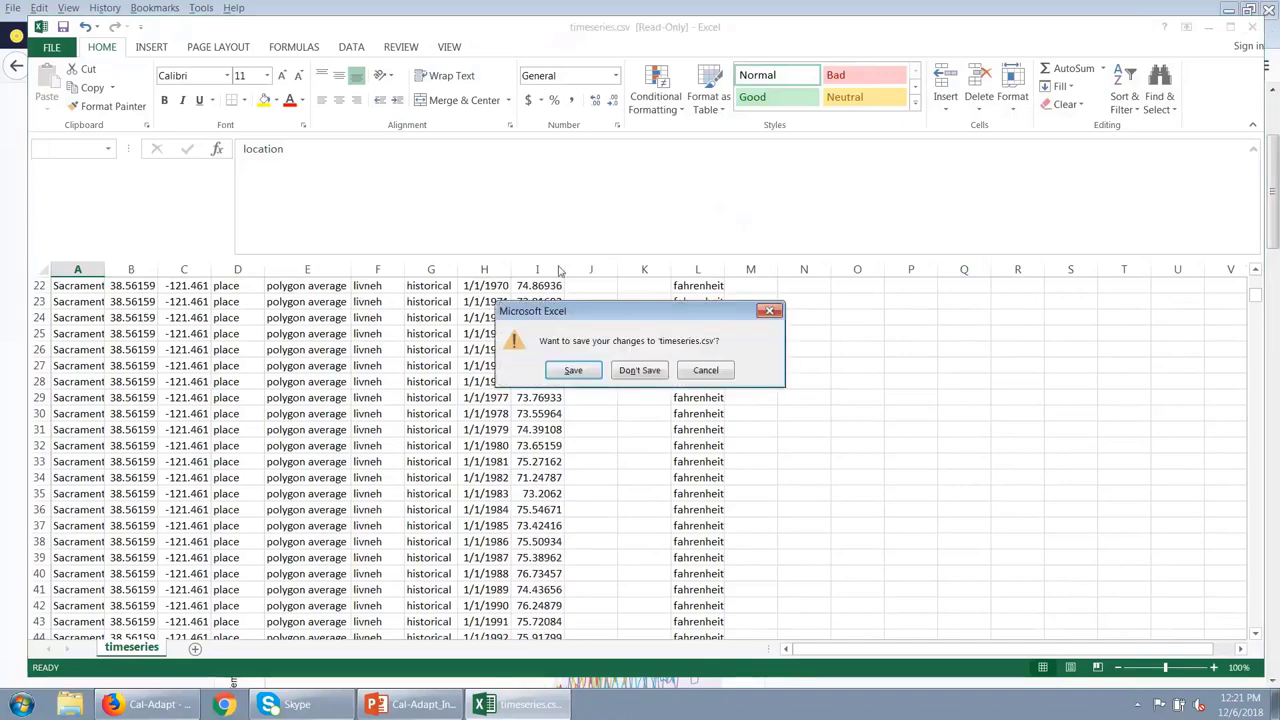
left_click(638, 371)
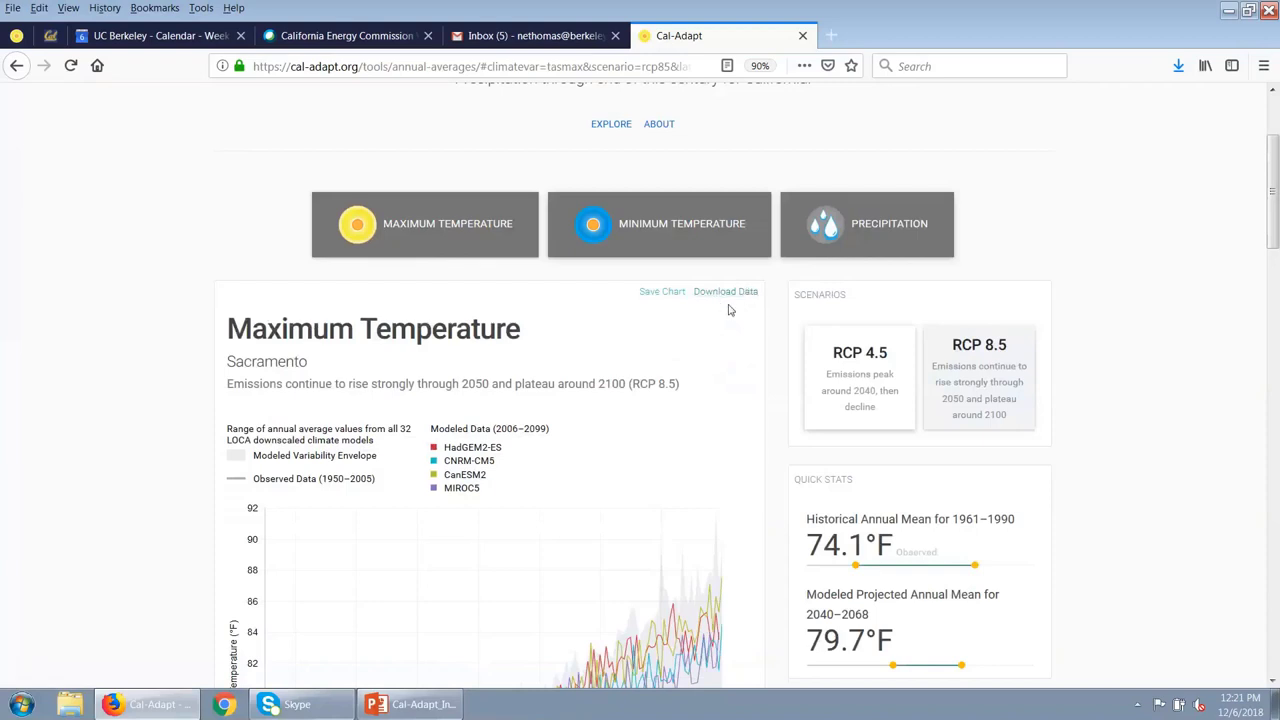
- Export the Maximum Temperature chart as chart.png, view it in Windows Photo Viewer, and close the viewer
left_click(662, 293)
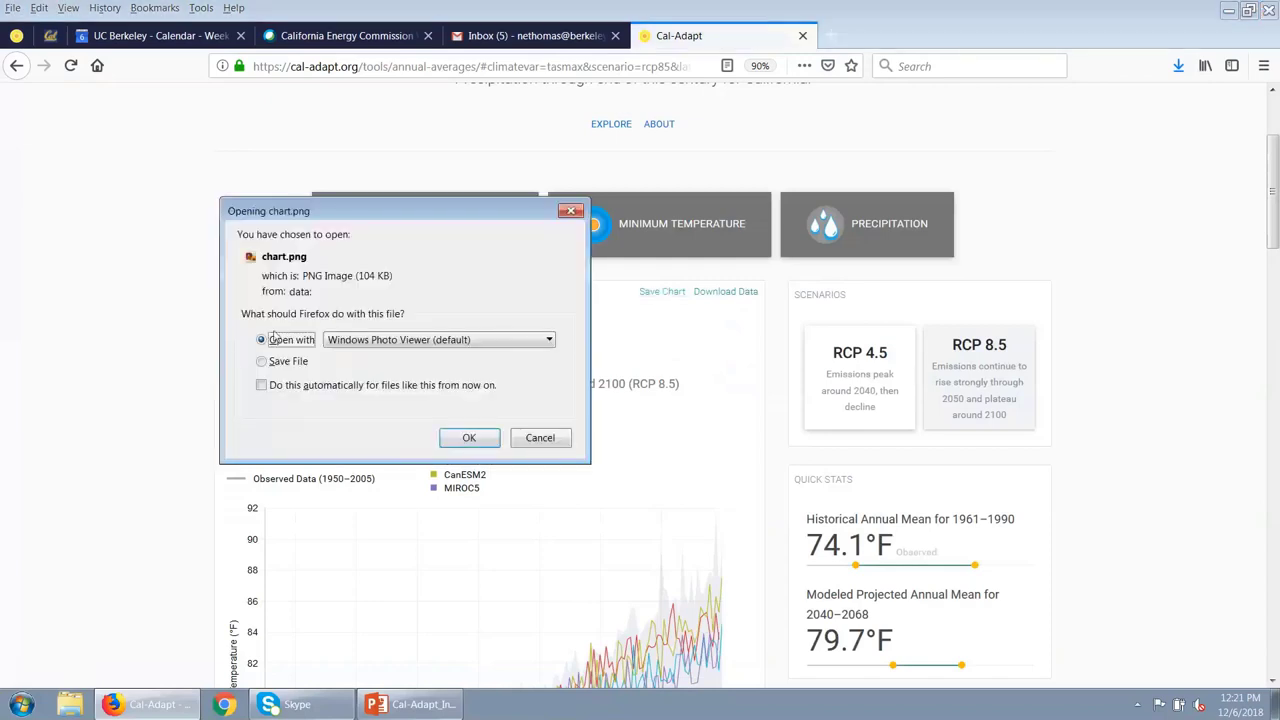
left_click(470, 438)
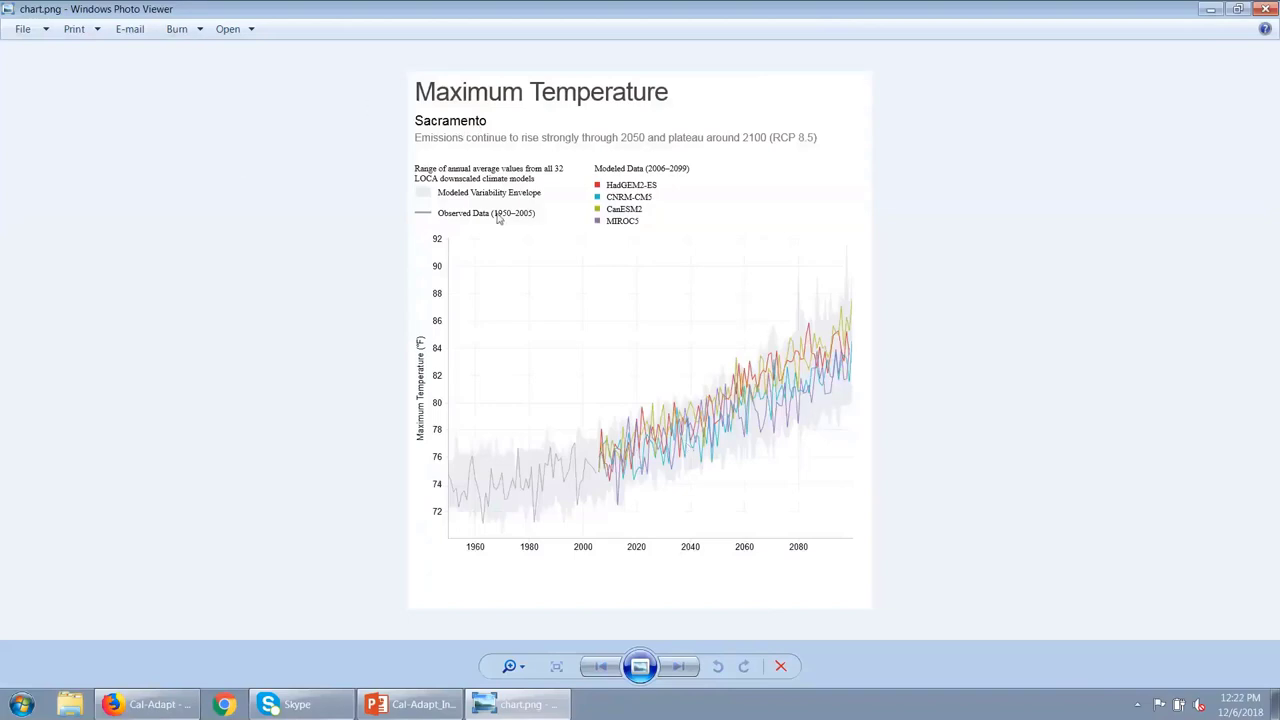
left_click(1267, 10)
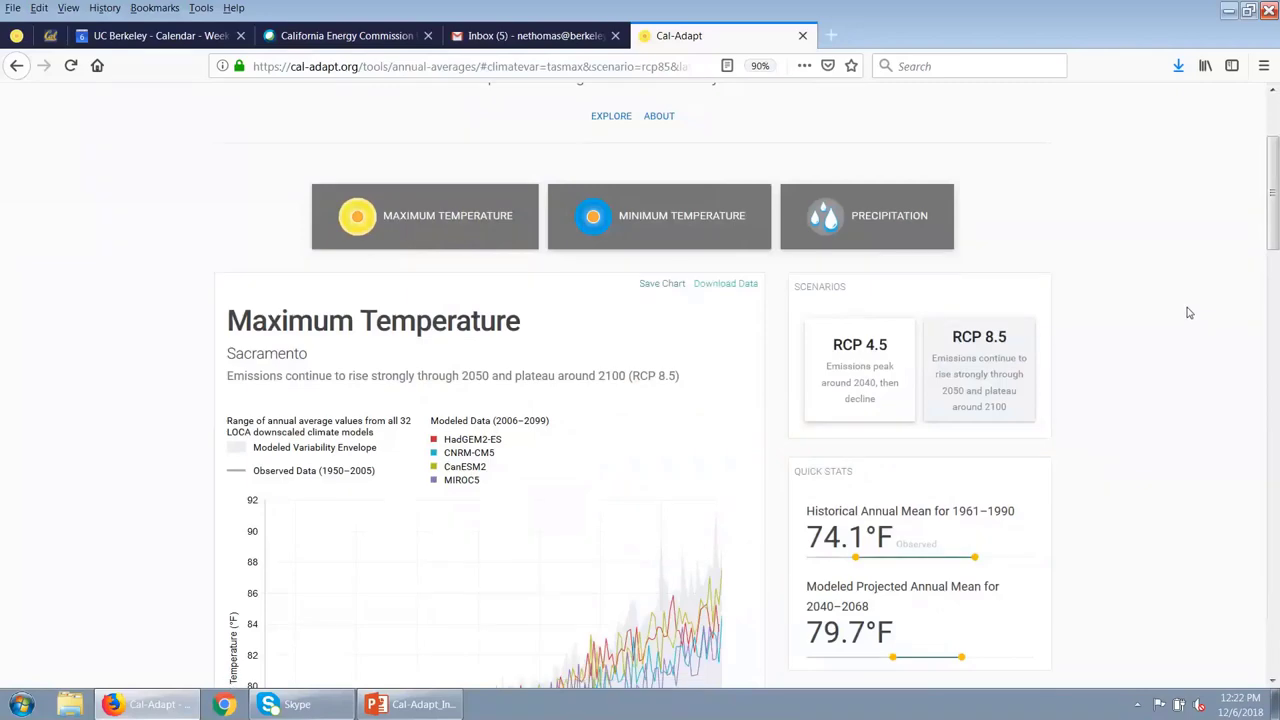
- Switch the Sacramento annual averages chart to Minimum Temperature
scroll(1188, 313, "down", 5)
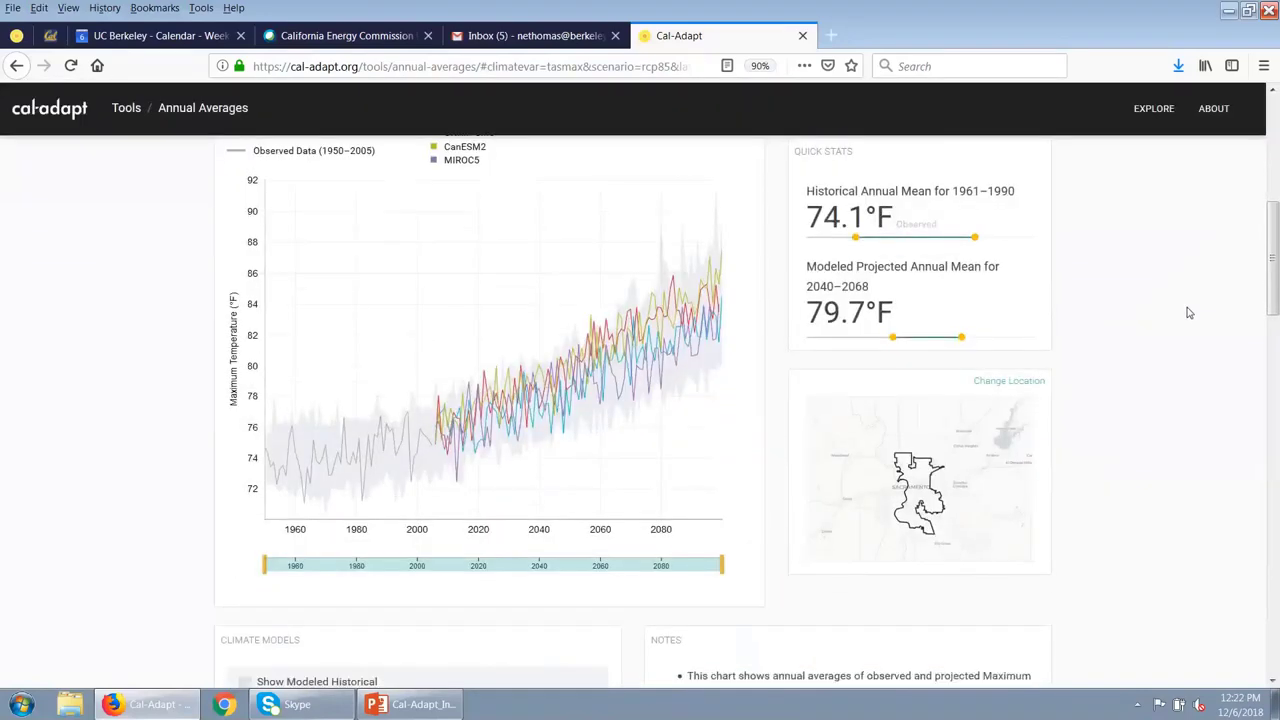
scroll(1188, 313, "up", 6)
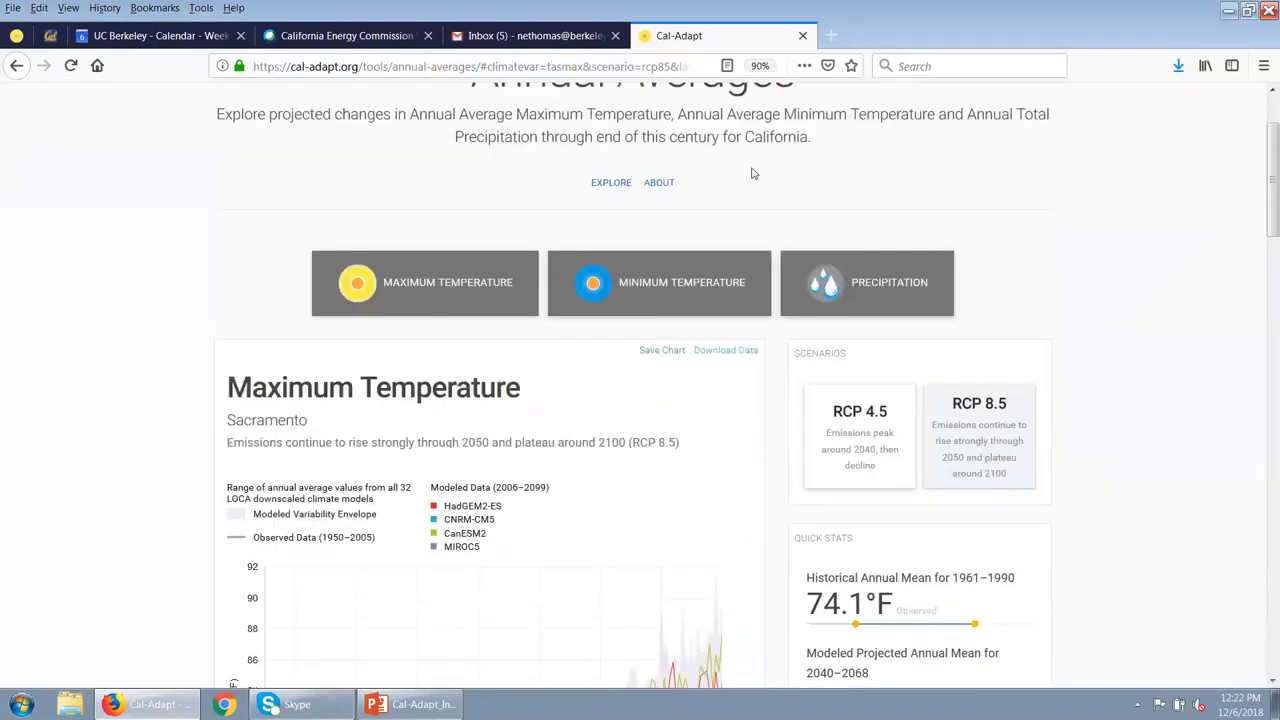
left_click(661, 285)
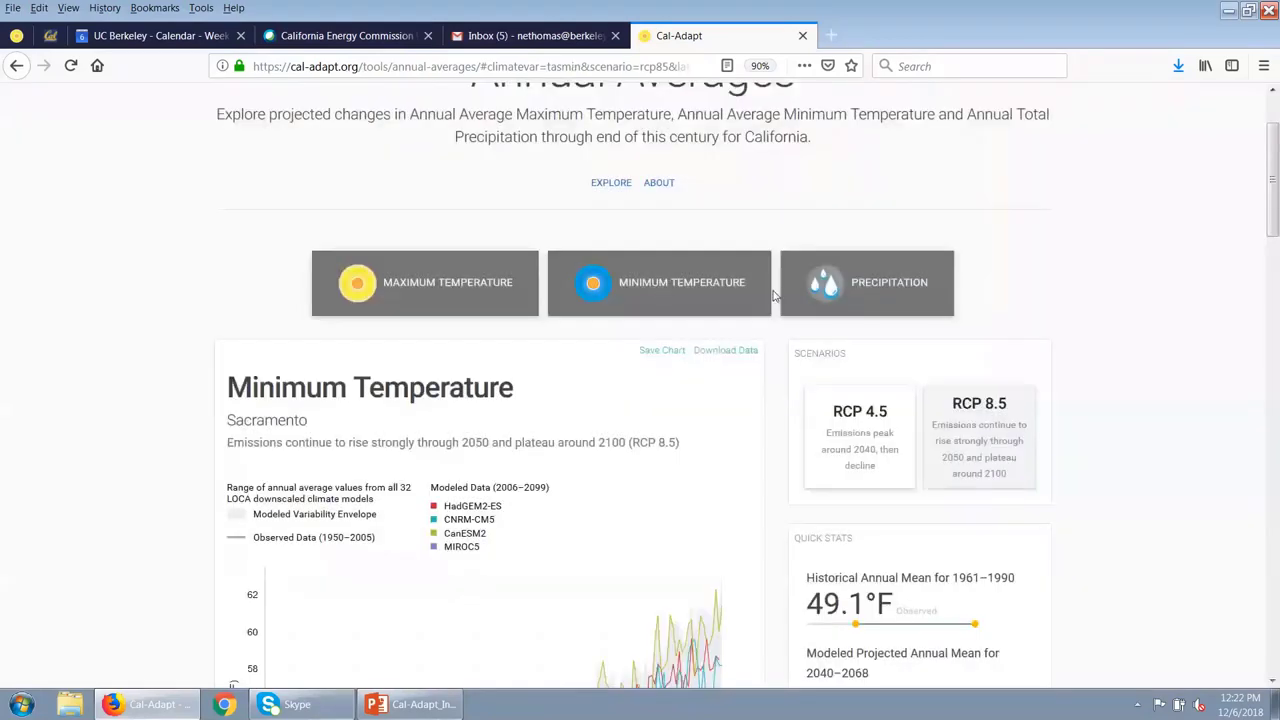
- Switch the Sacramento chart to Precipitation and review its modeled lines and quick stats
left_click(887, 286)
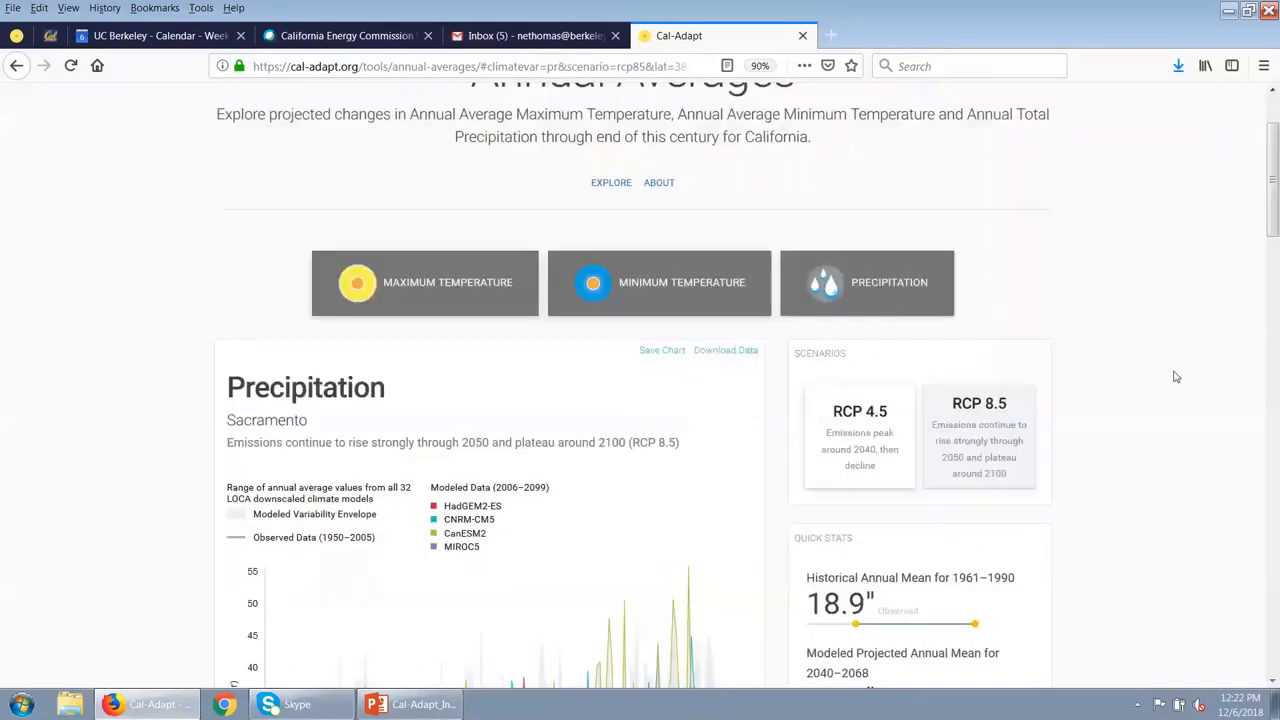
scroll(1176, 377, "down", 1)
scroll(1176, 377, "down", 4)
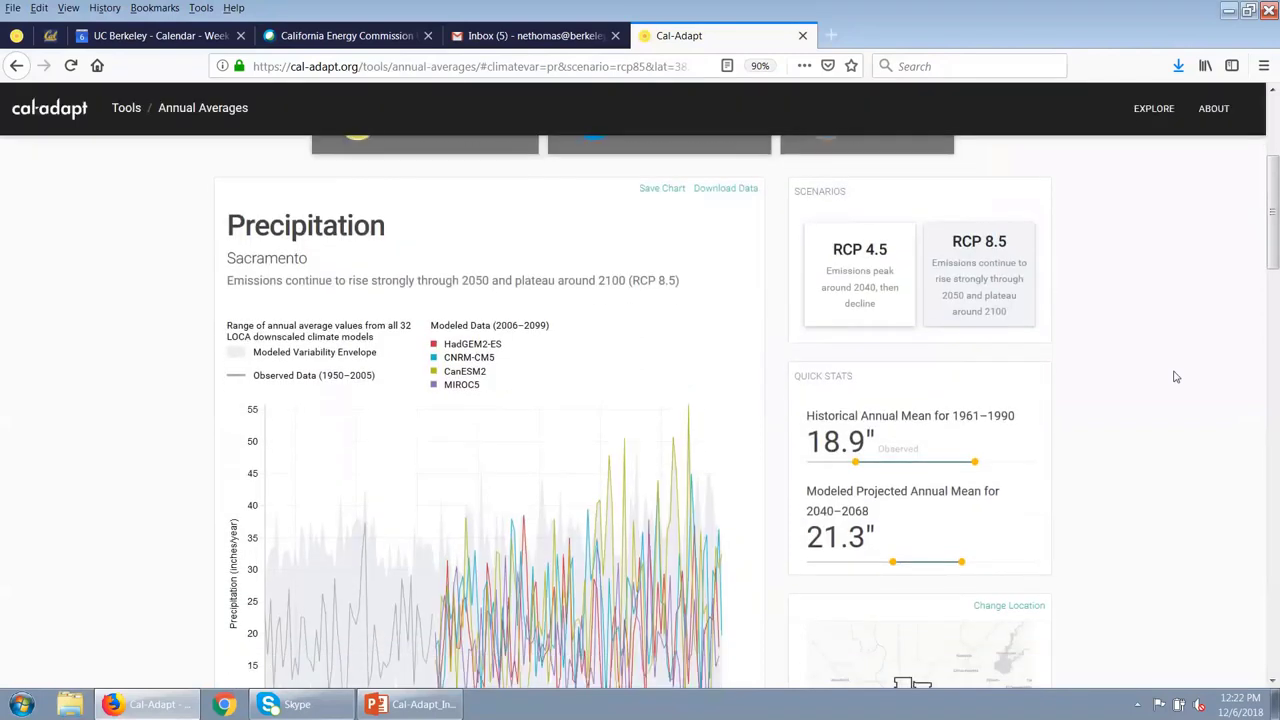
scroll(1176, 377, "down", 1)
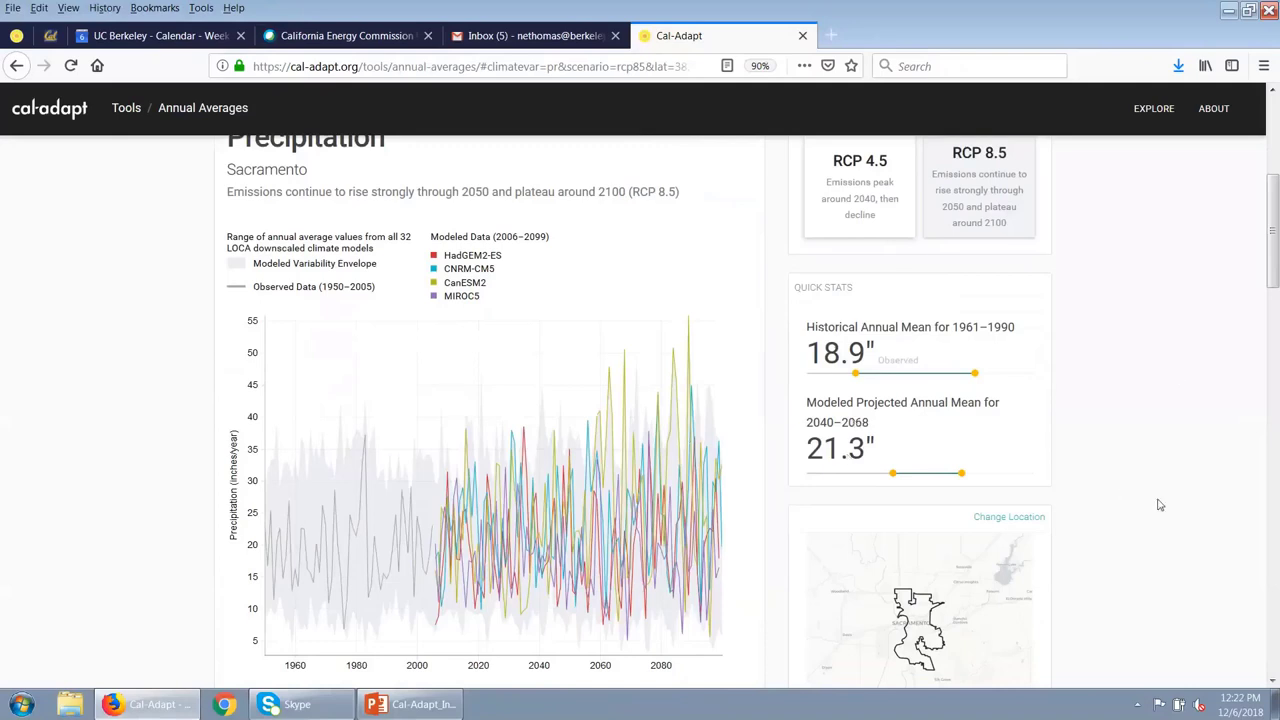
scroll(1159, 505, "up", 1)
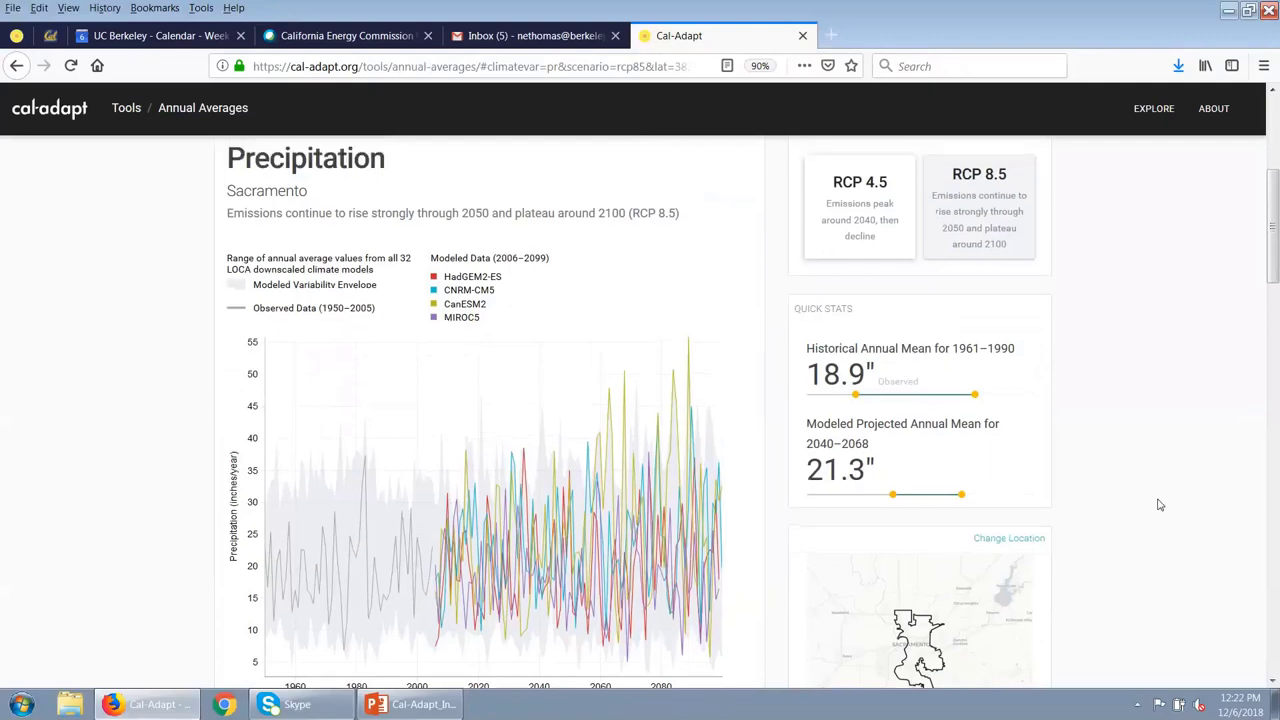
scroll(1159, 505, "up", 1)
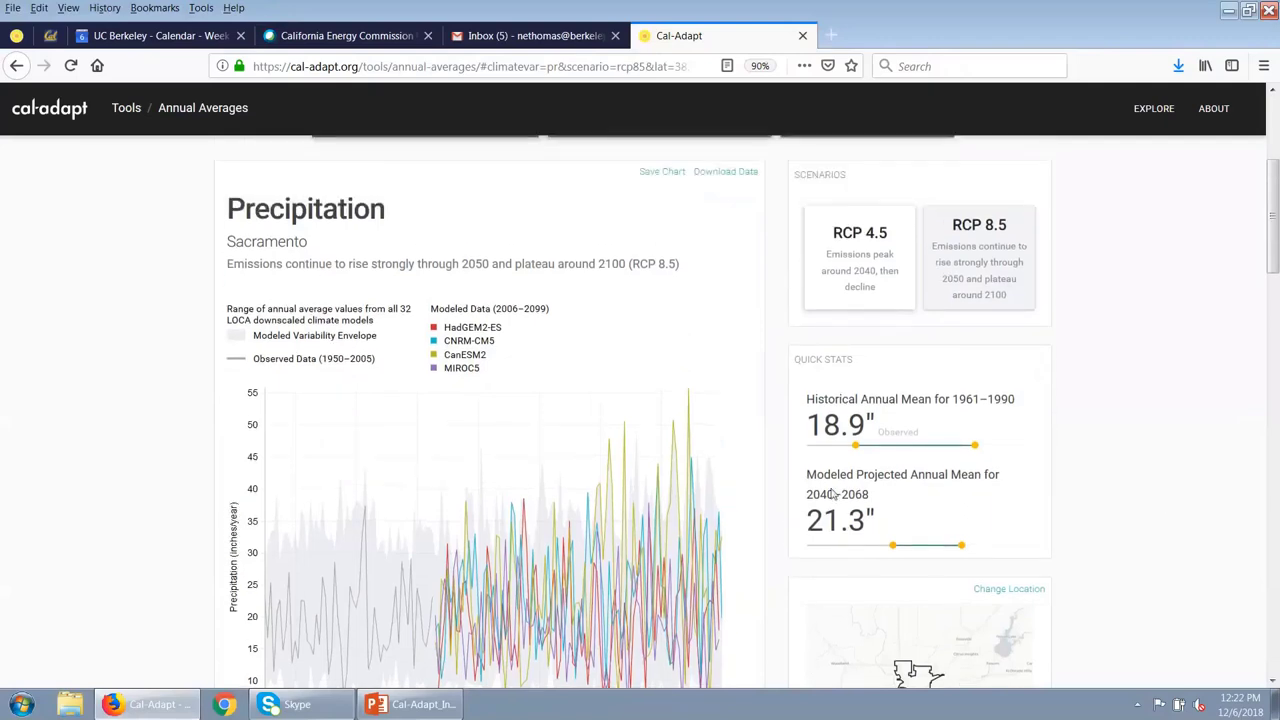
- Go to the Climate Tools overview and open the Extreme Heat tool
scroll(1166, 509, "up", 6)
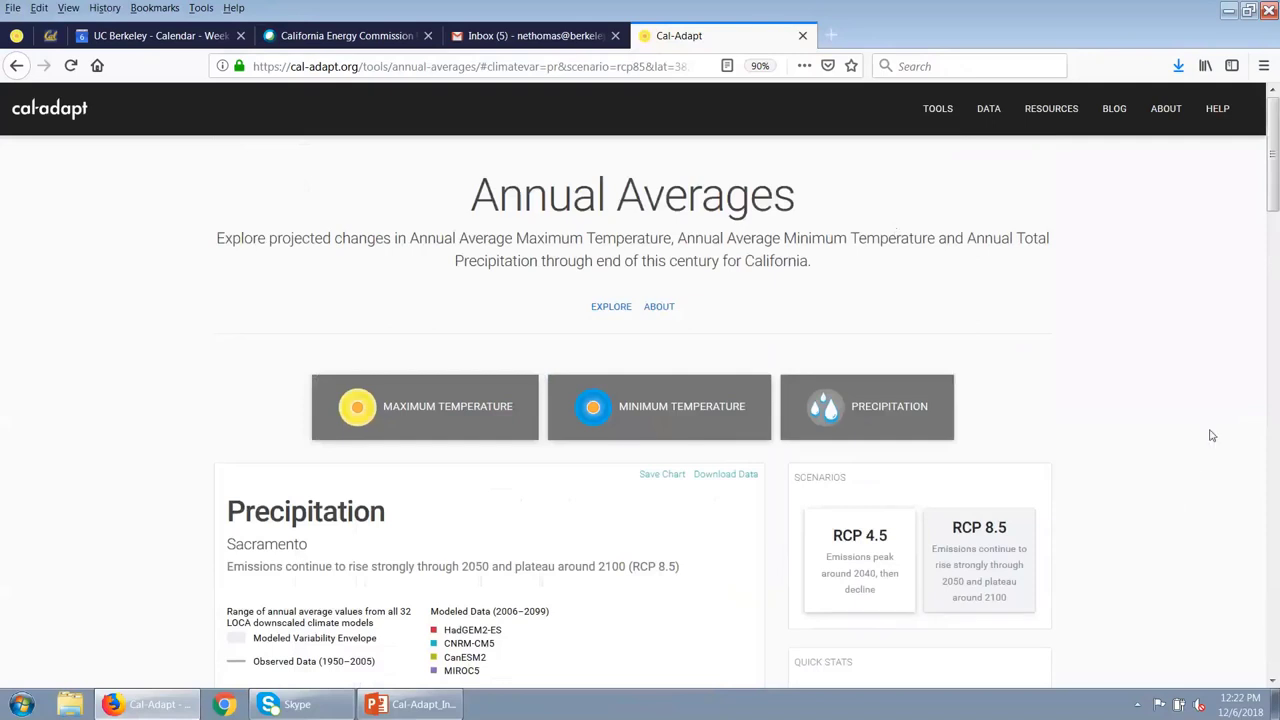
left_click(933, 112)
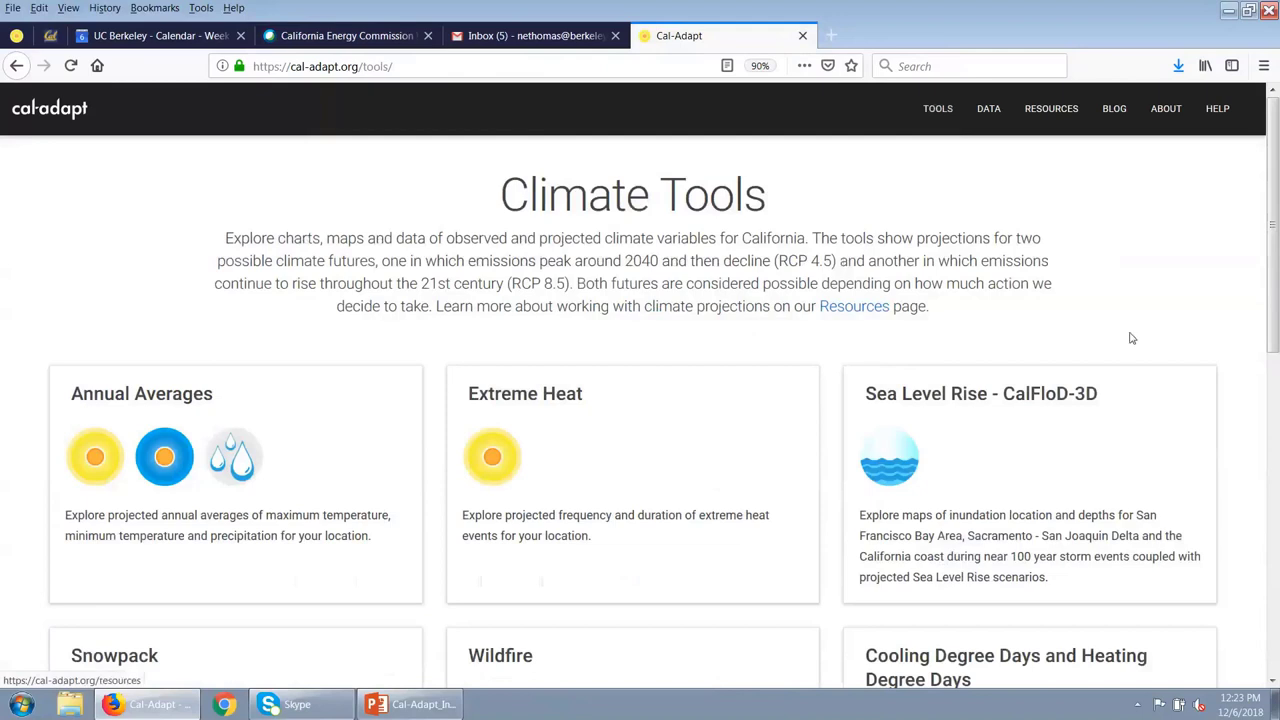
scroll(1131, 338, "down", 1)
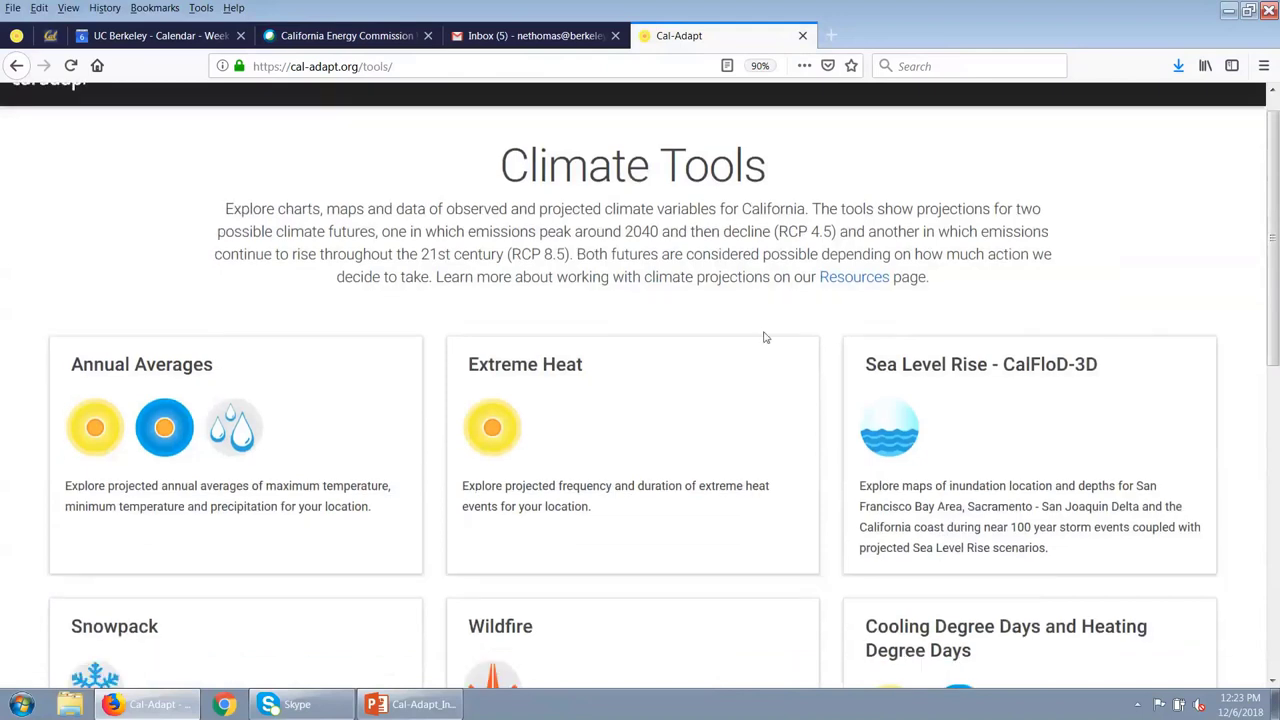
left_click(519, 367)
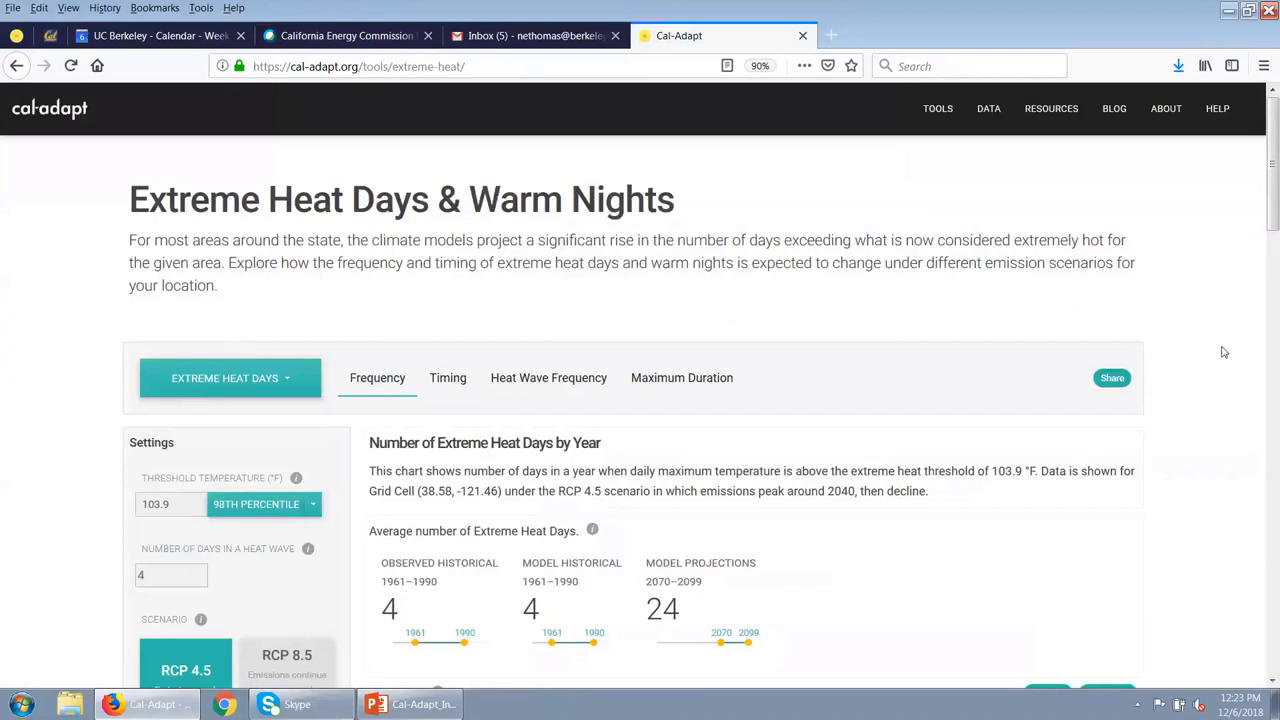
- Bring the Number of Extreme Heat Days chart into view and reduce the page zoom to 80%
scroll(1220, 359, "down", 3)
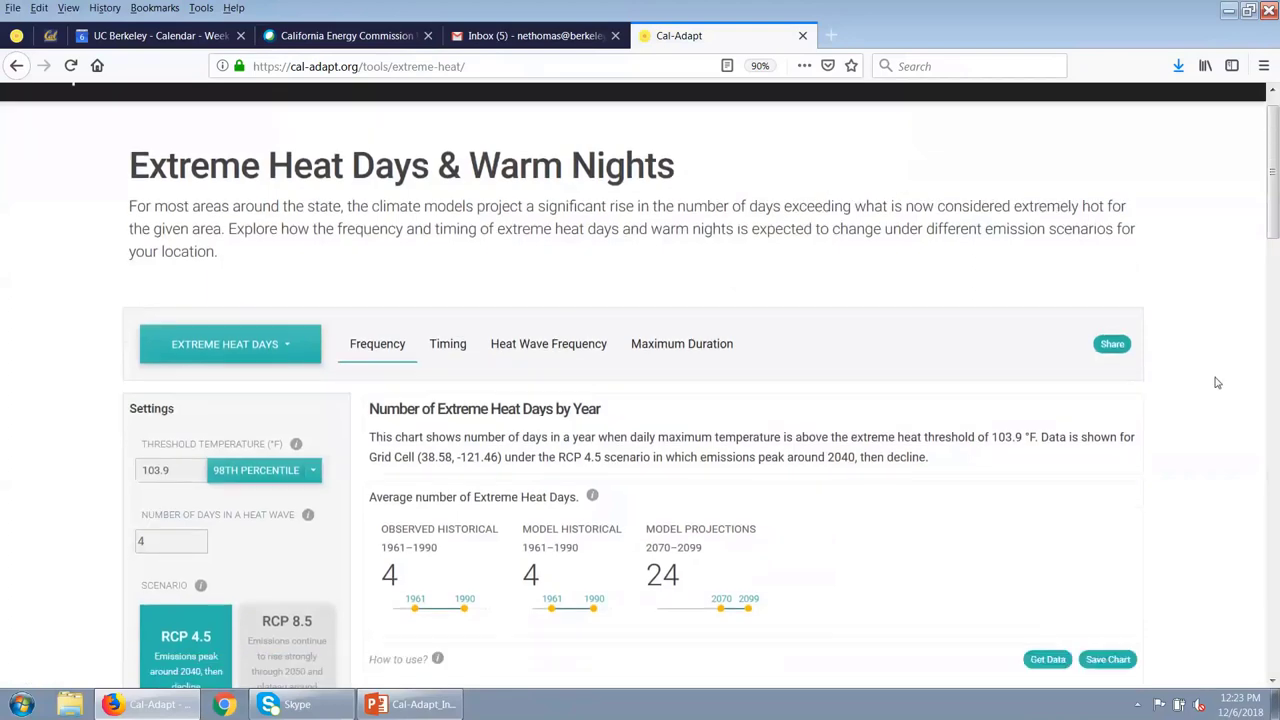
scroll(1217, 383, "down", 1)
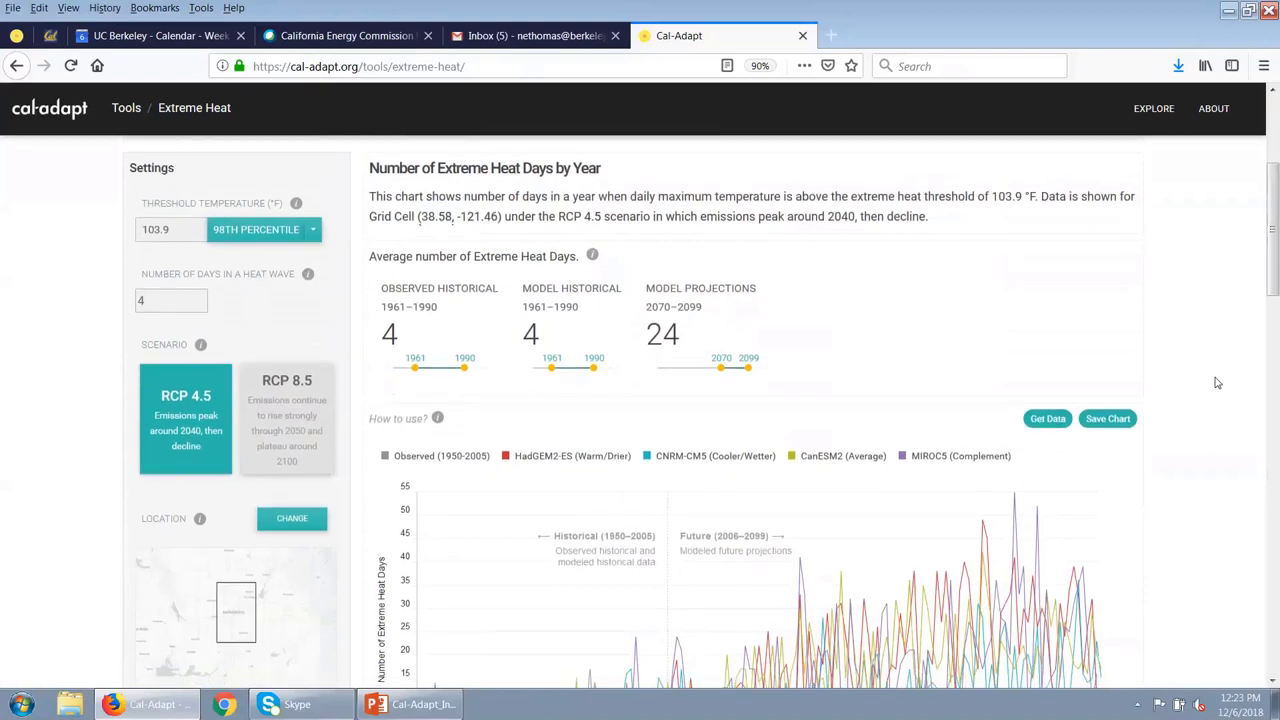
scroll(1217, 383, "down", 1)
key("alt")
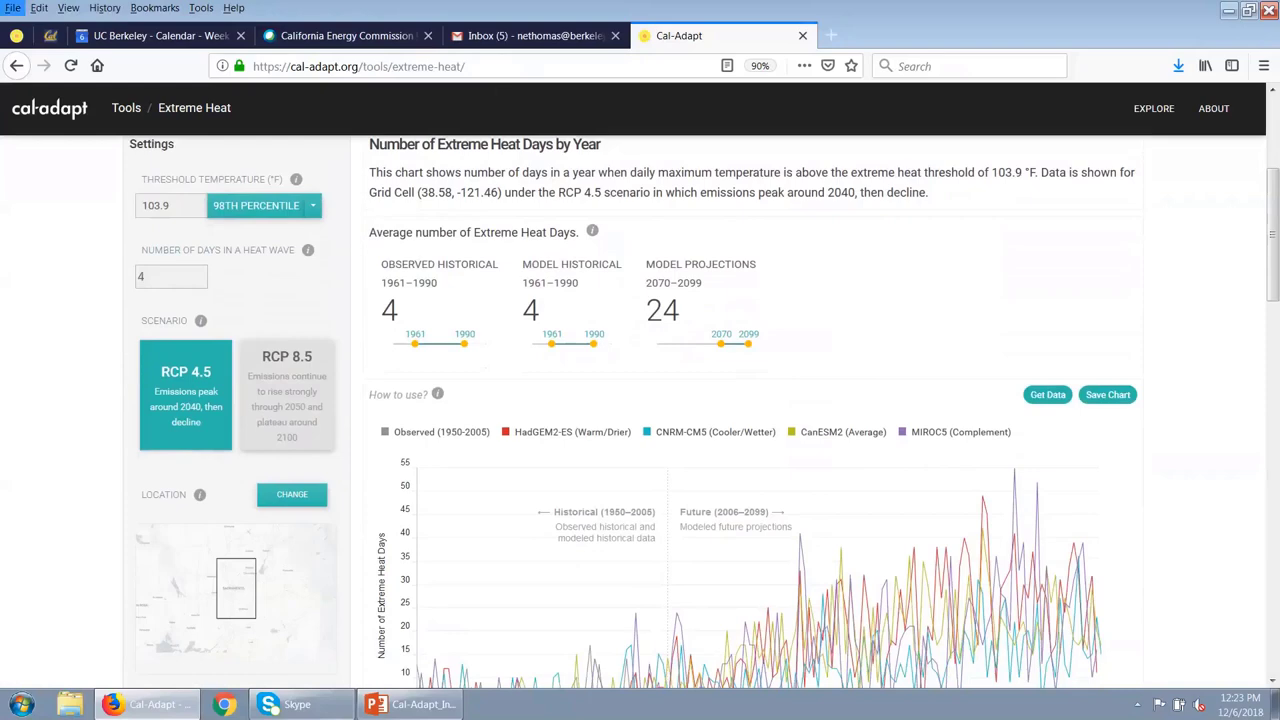
left_click(68, 8)
mouse_move(97, 67)
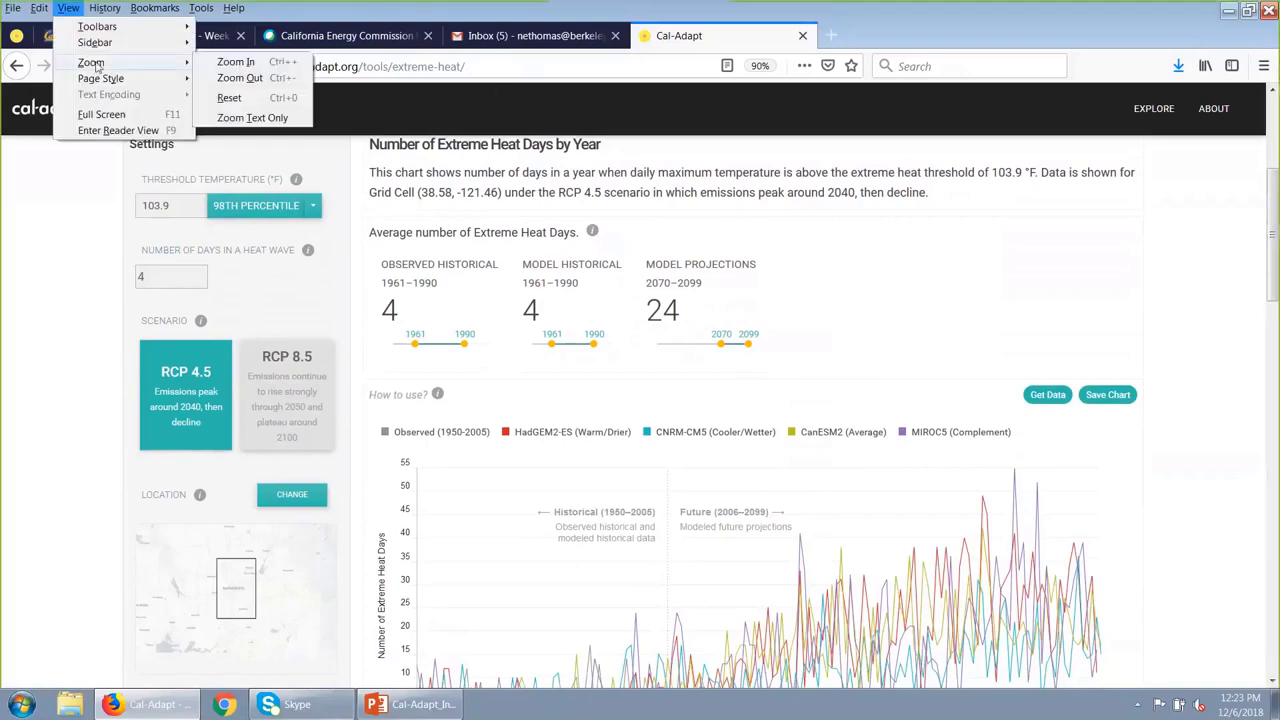
left_click(244, 80)
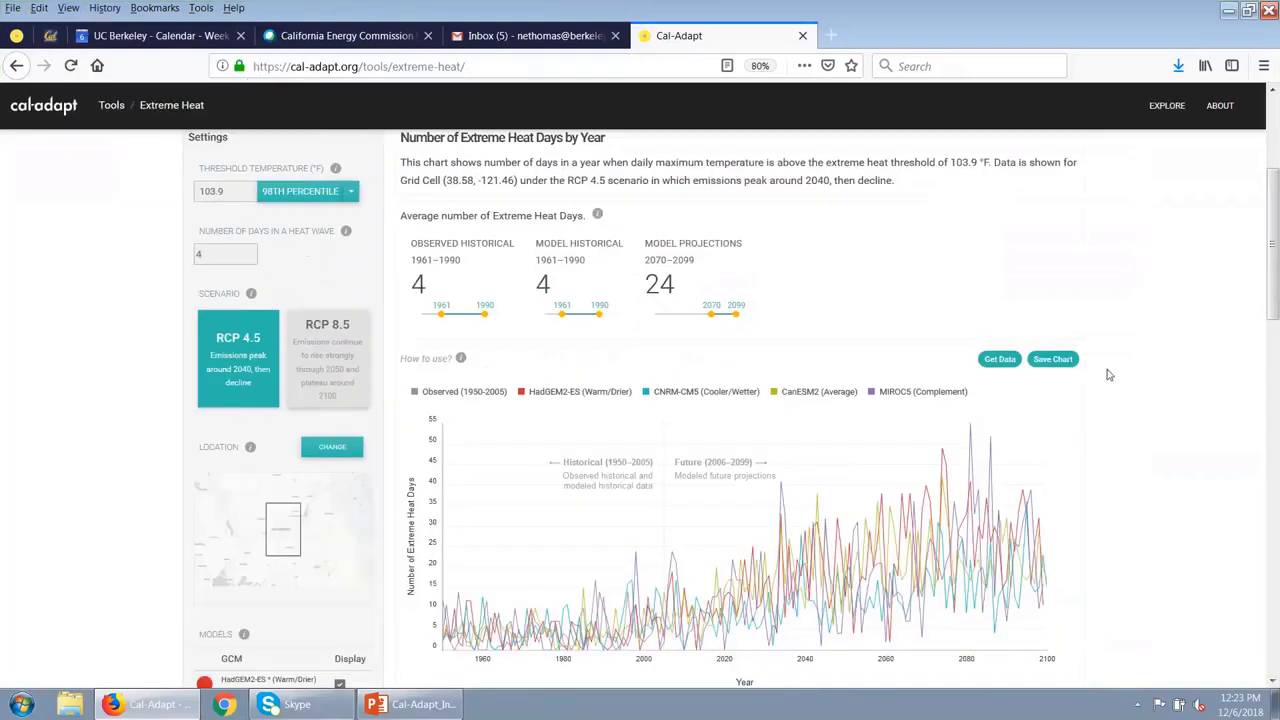
- Examine the extreme heat days chart and model list, and read the About and Data Sources notes below them
scroll(1118, 401, "down", 2)
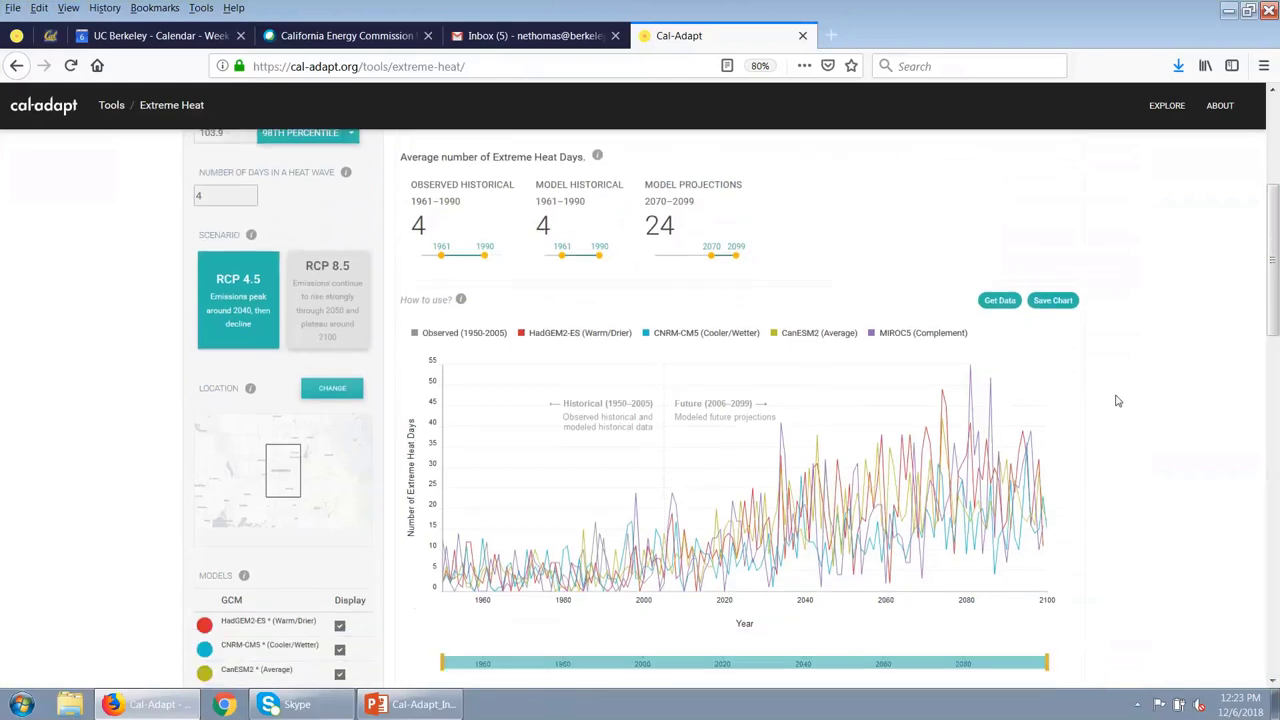
scroll(1118, 401, "up", 3)
scroll(1118, 401, "up", 1)
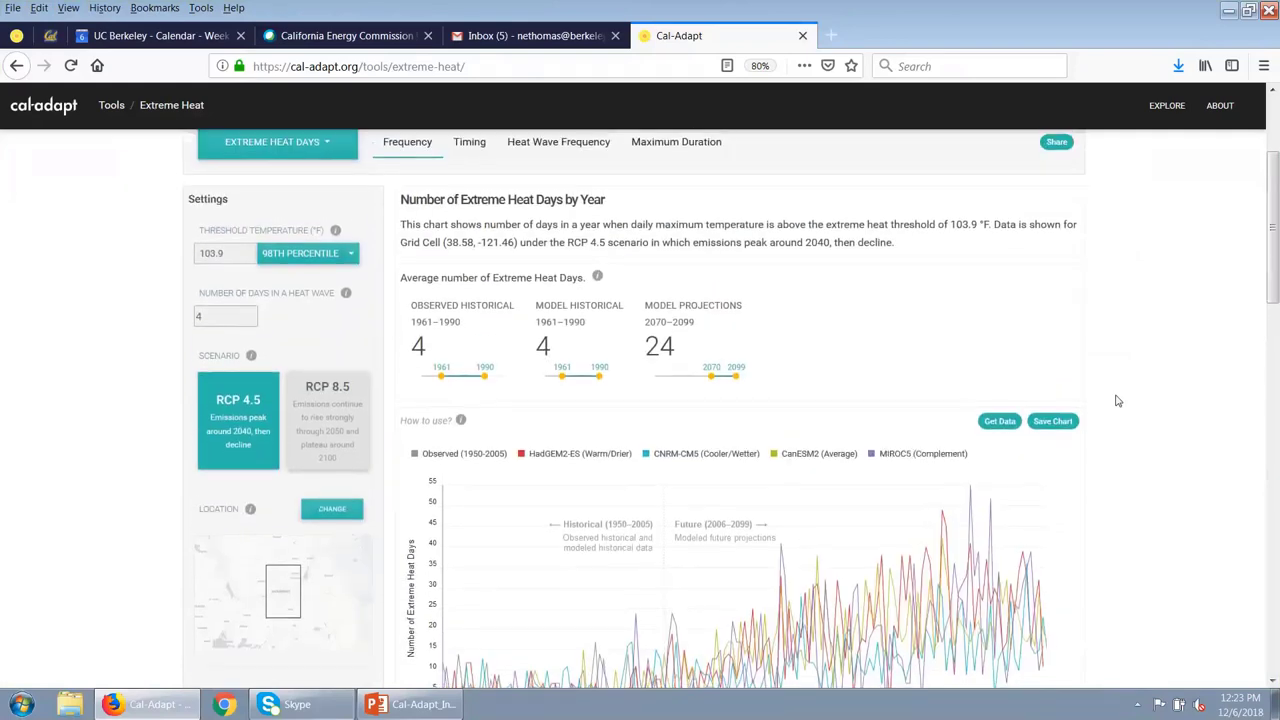
scroll(1118, 401, "down", 4)
scroll(1118, 401, "down", 2)
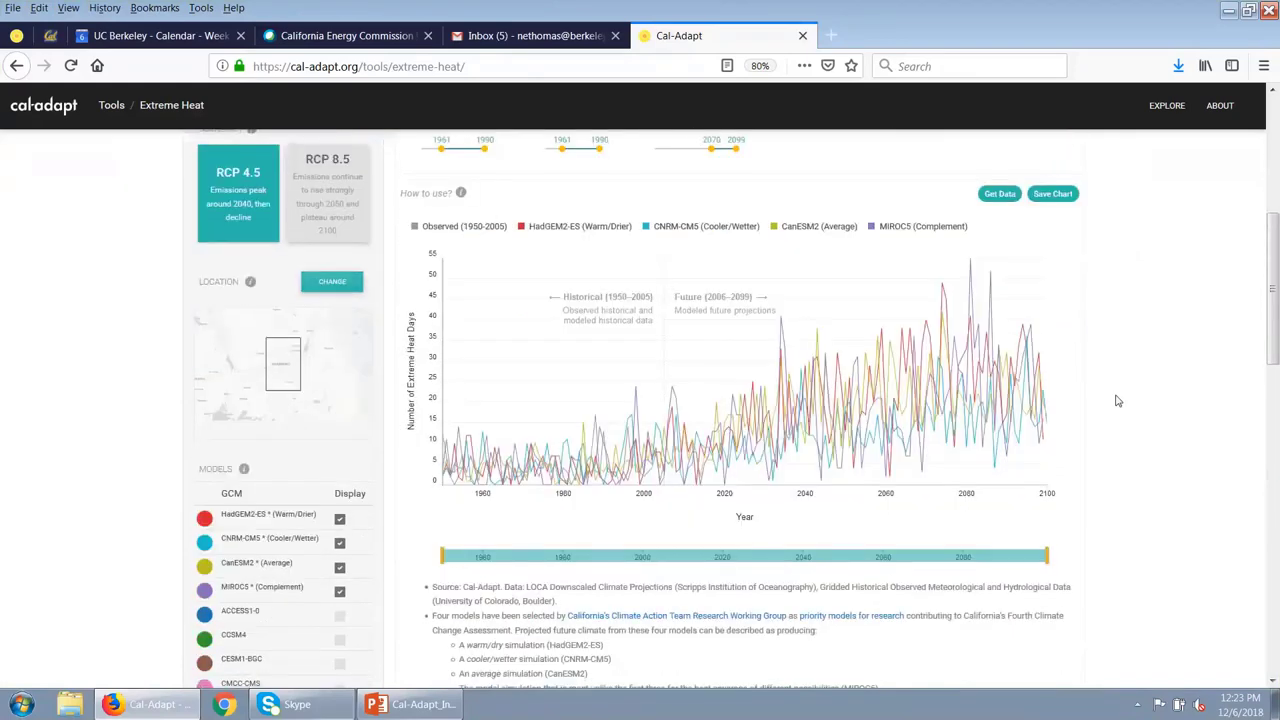
scroll(1118, 401, "down", 3)
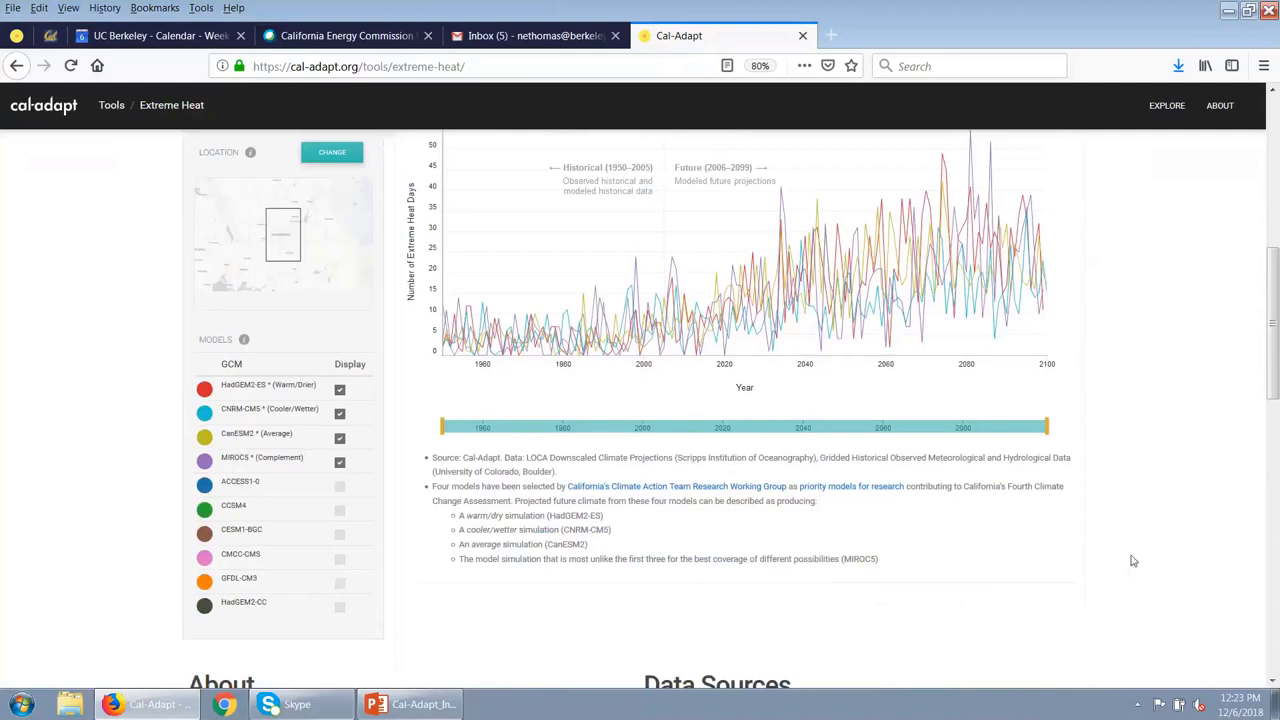
scroll(1133, 561, "down", 6)
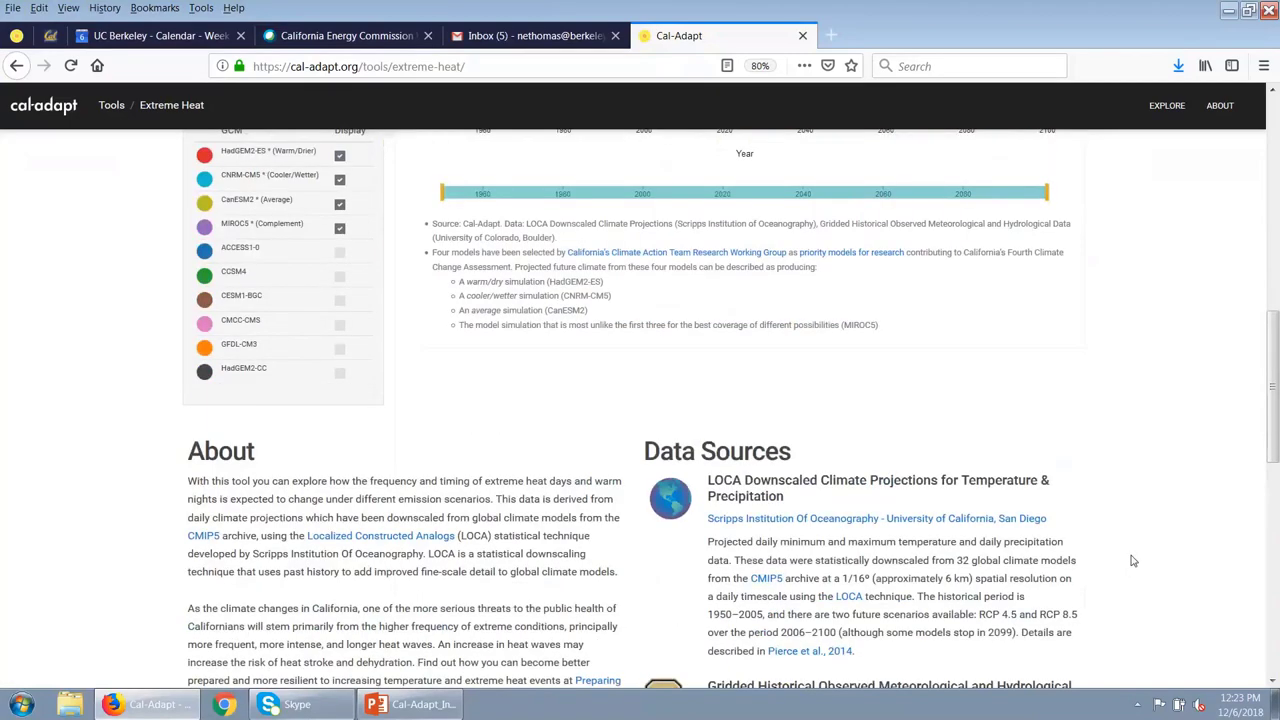
scroll(1133, 561, "down", 4)
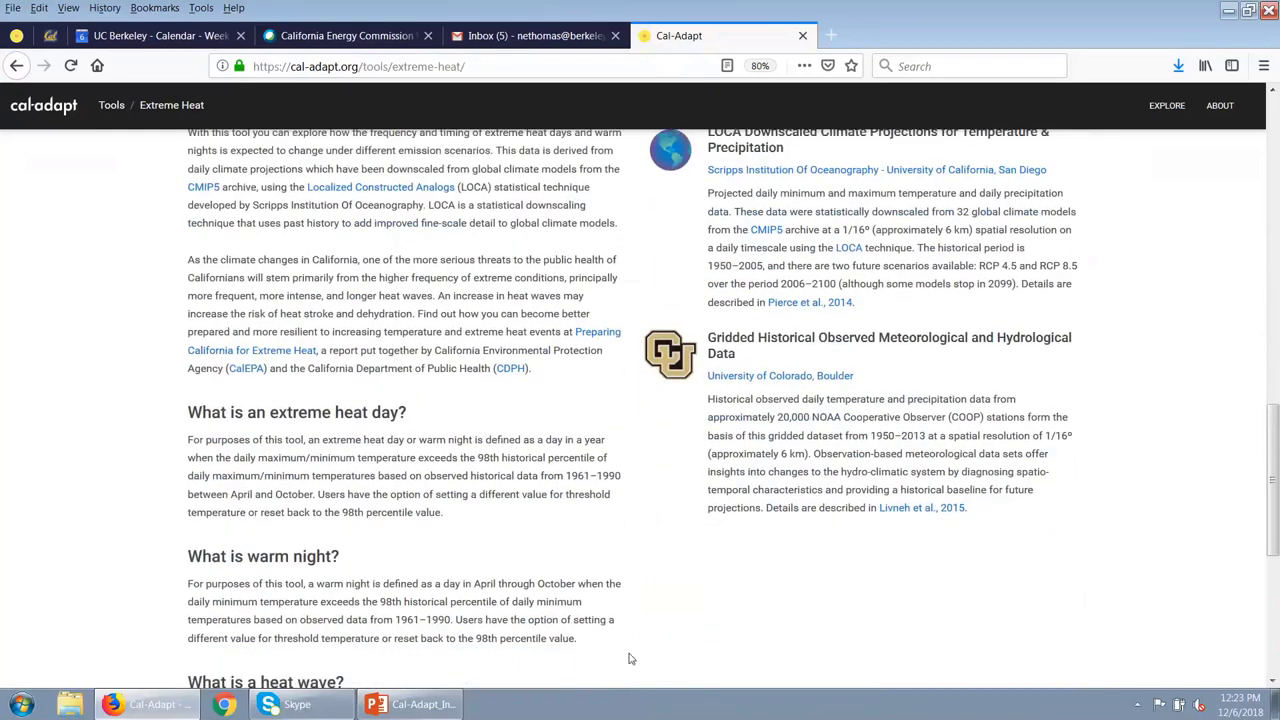
scroll(1089, 555, "down", 1)
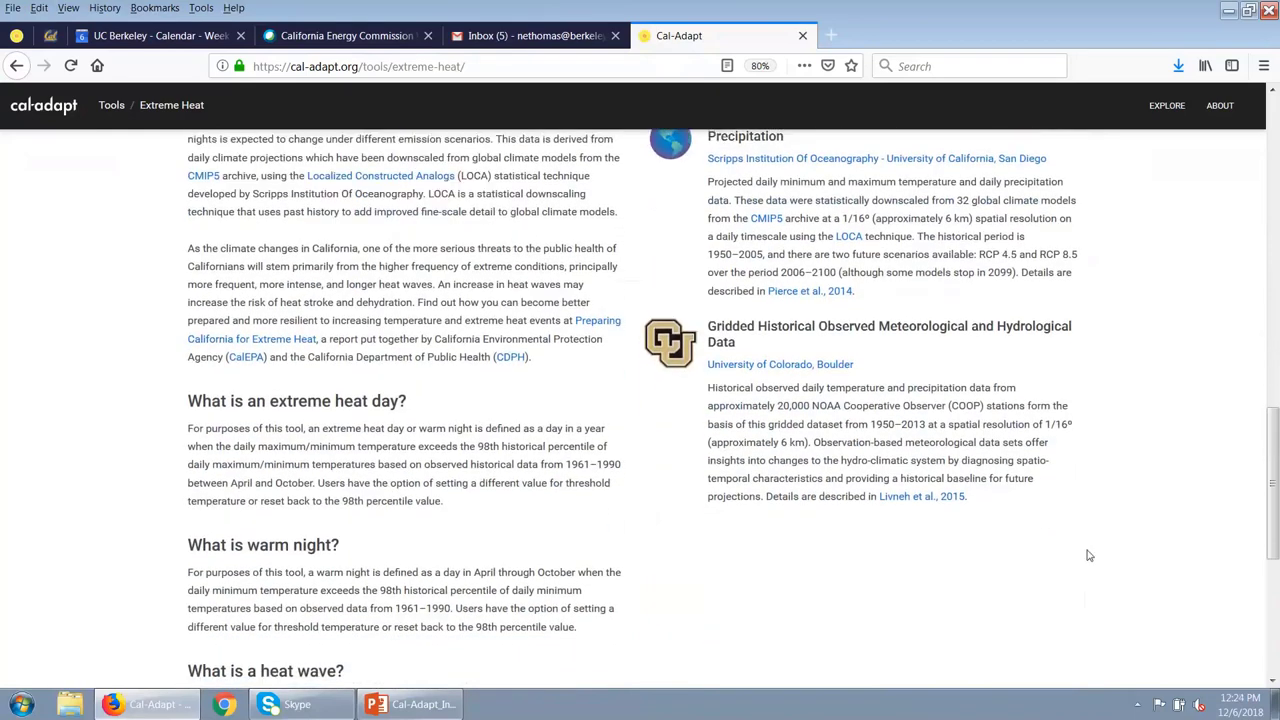
- Return to the extreme heat chart settings and view the available threshold temperature options, keeping the current choice
scroll(1089, 555, "up", 4)
scroll(1089, 555, "up", 8)
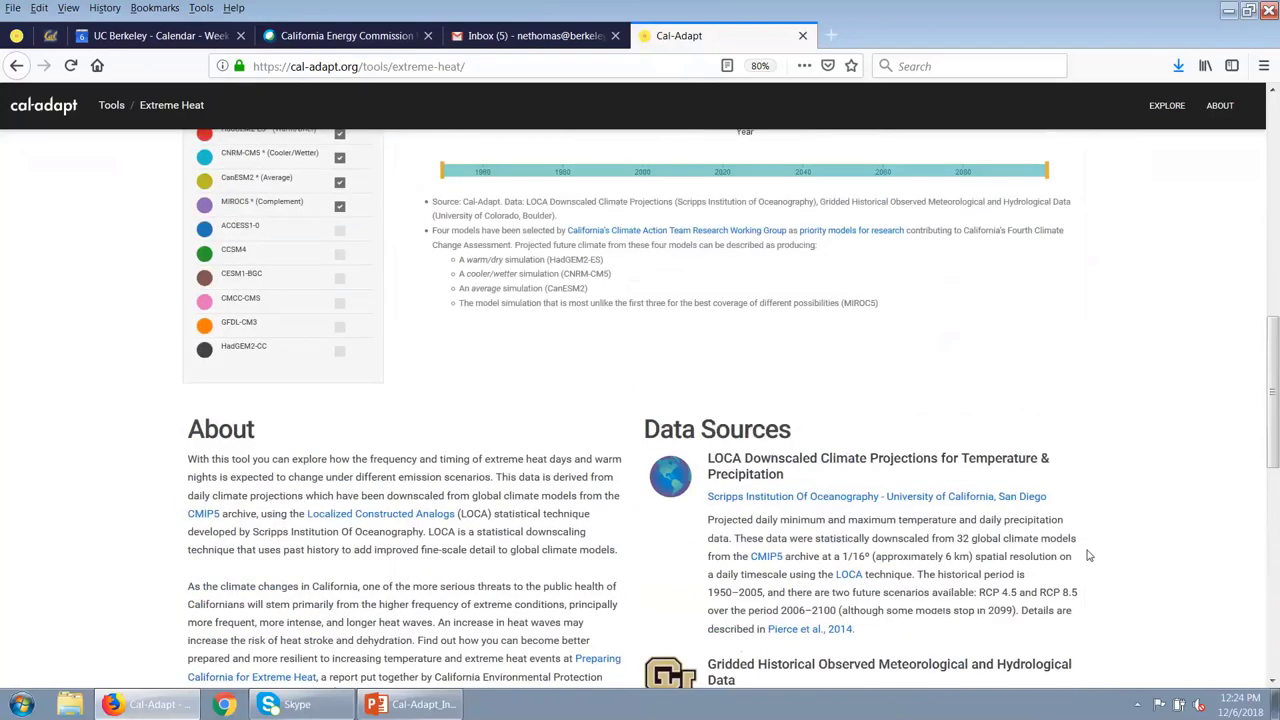
scroll(1089, 555, "up", 4)
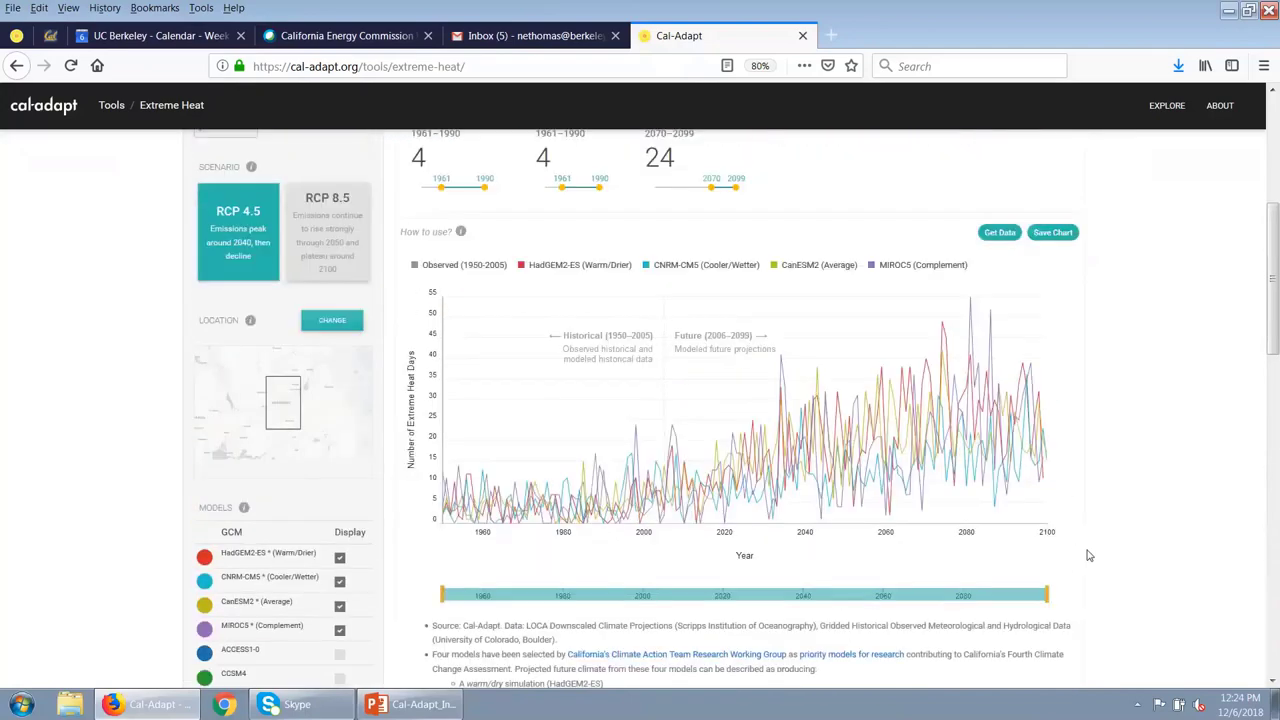
scroll(1089, 555, "up", 1)
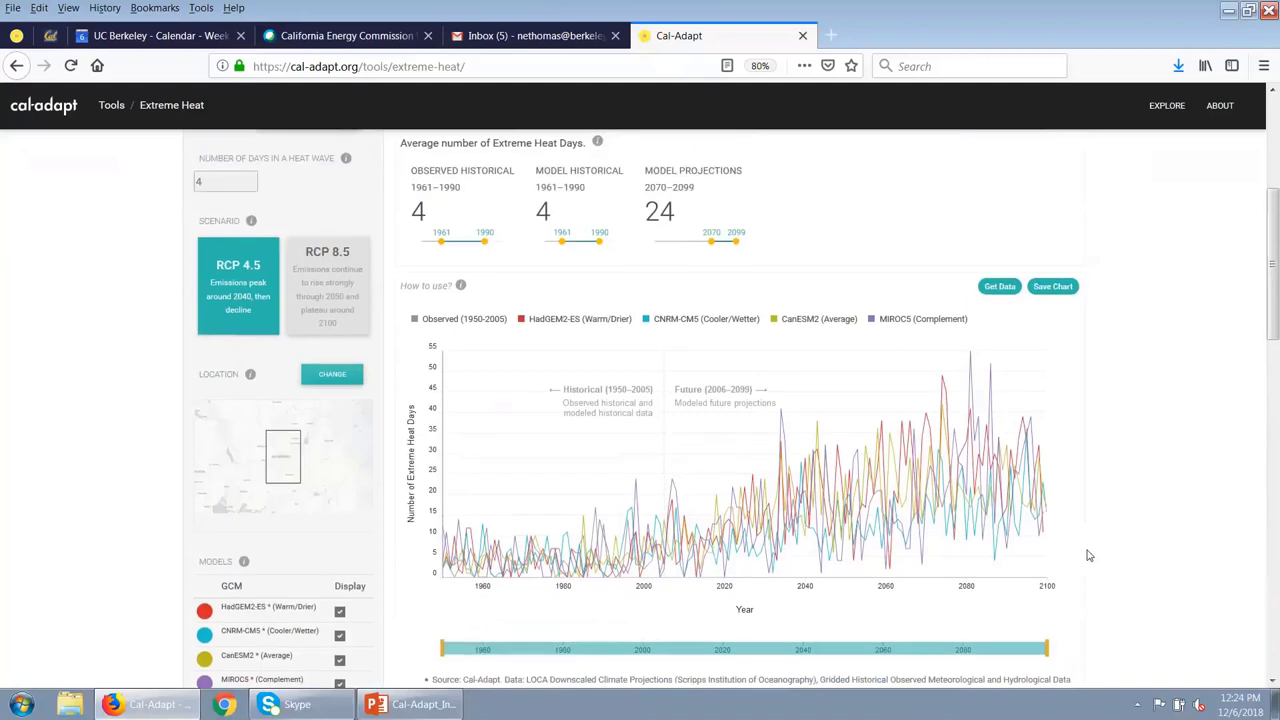
scroll(1100, 527, "up", 1)
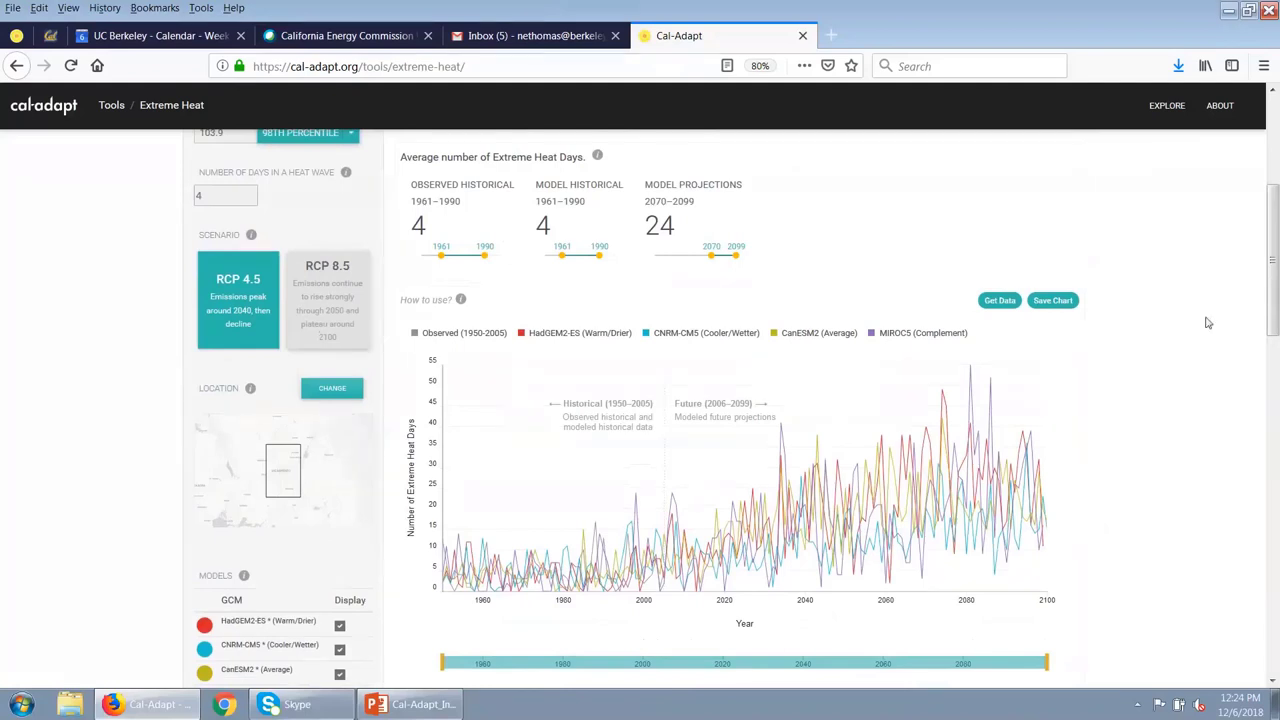
scroll(1207, 322, "up", 1)
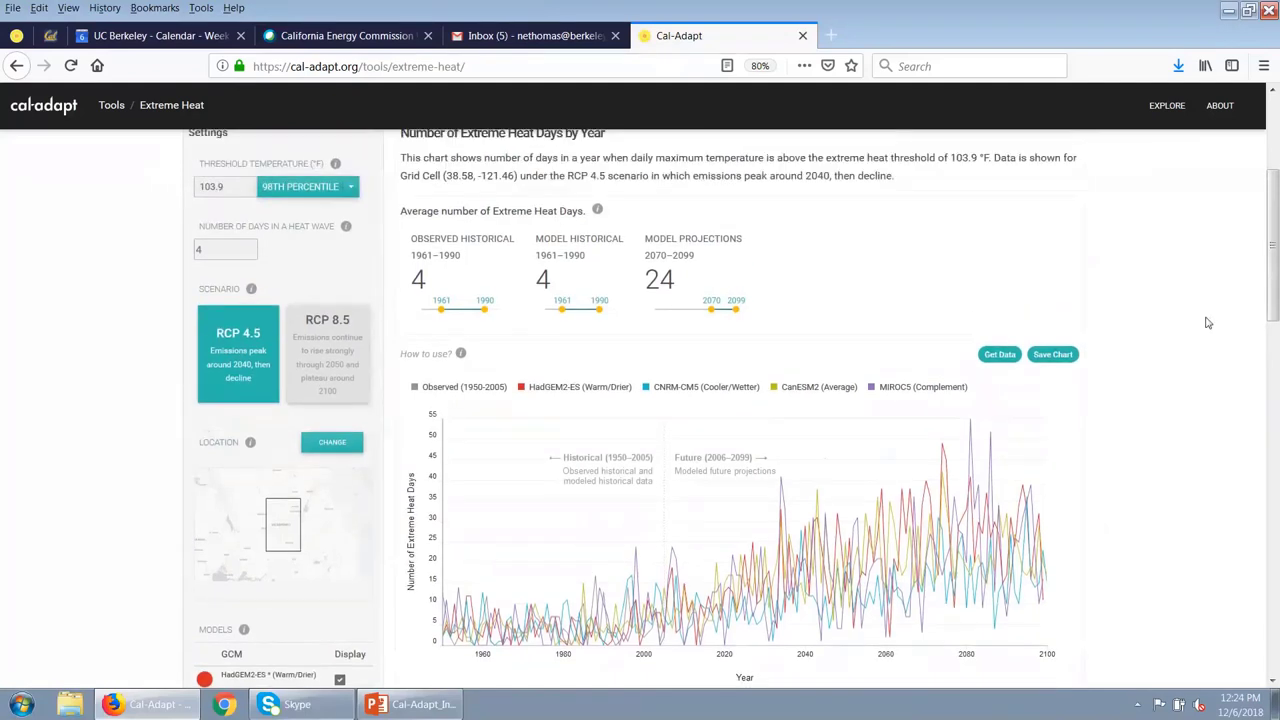
scroll(1193, 337, "up", 1)
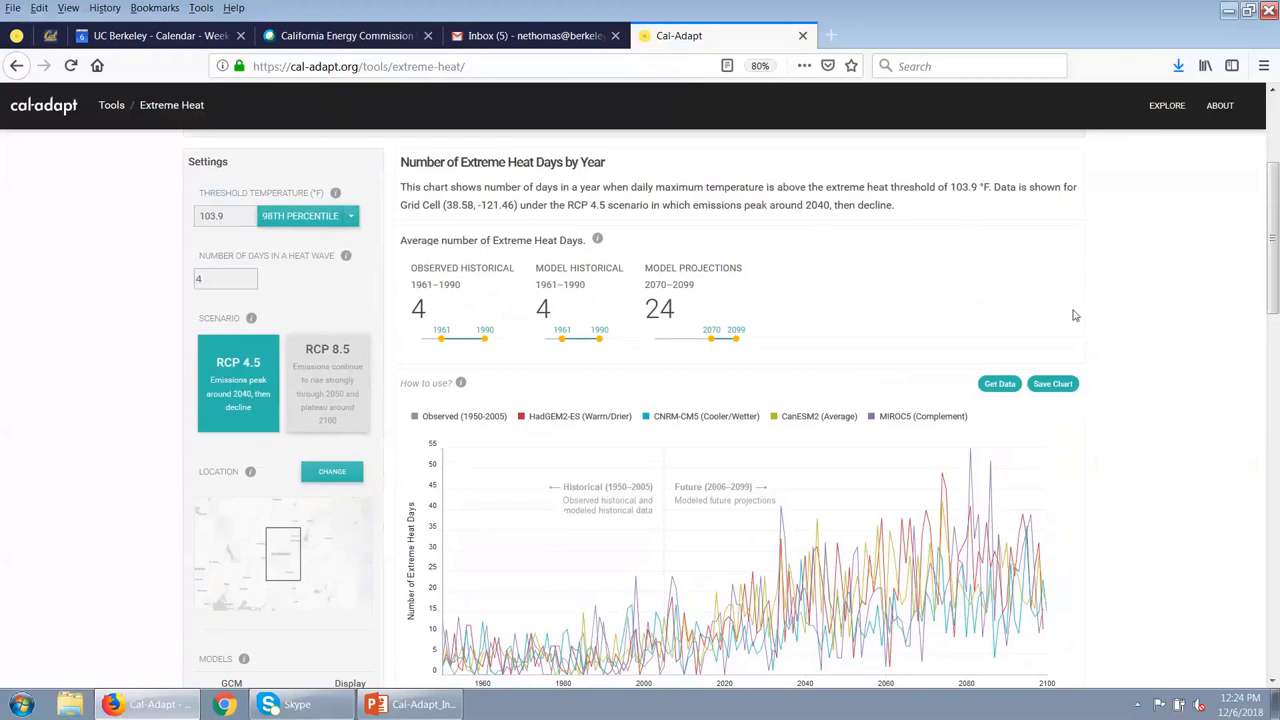
left_click(352, 219)
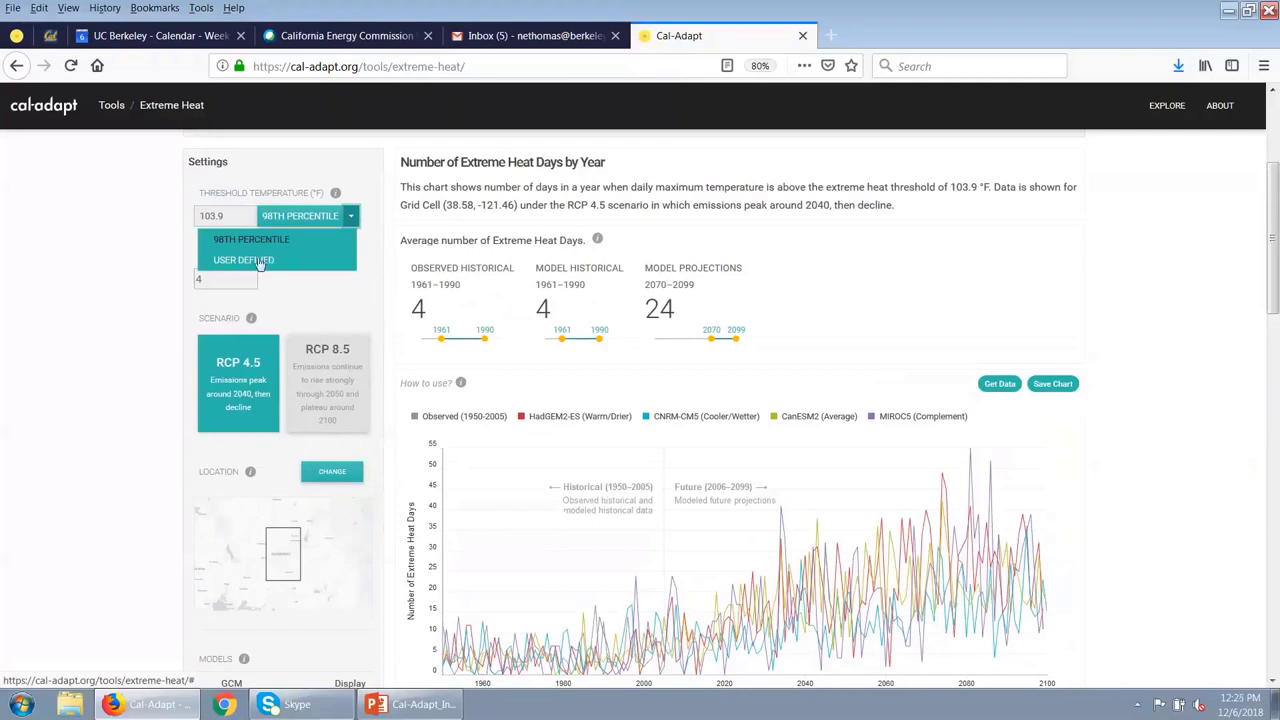
left_click(370, 197)
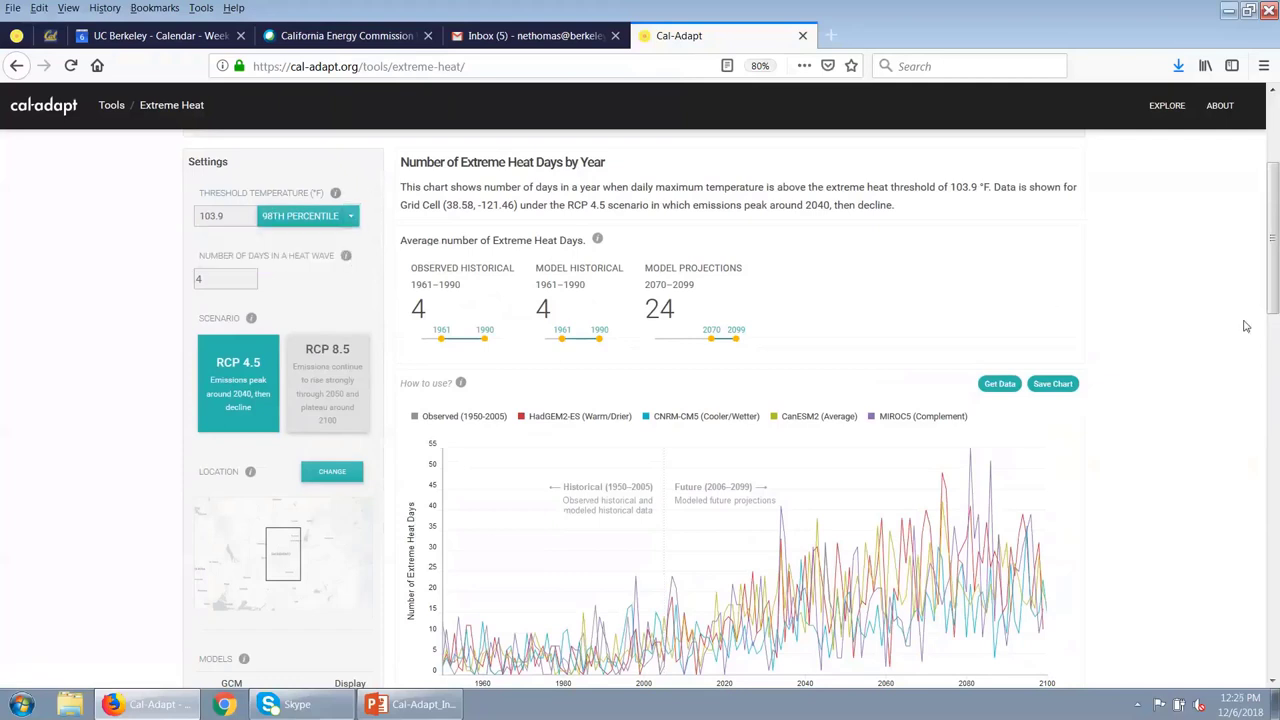
- Open the location change dialog, search for Bakersfield and choose the match Kern, Kern County, CA, USA
scroll(1245, 326, "down", 3)
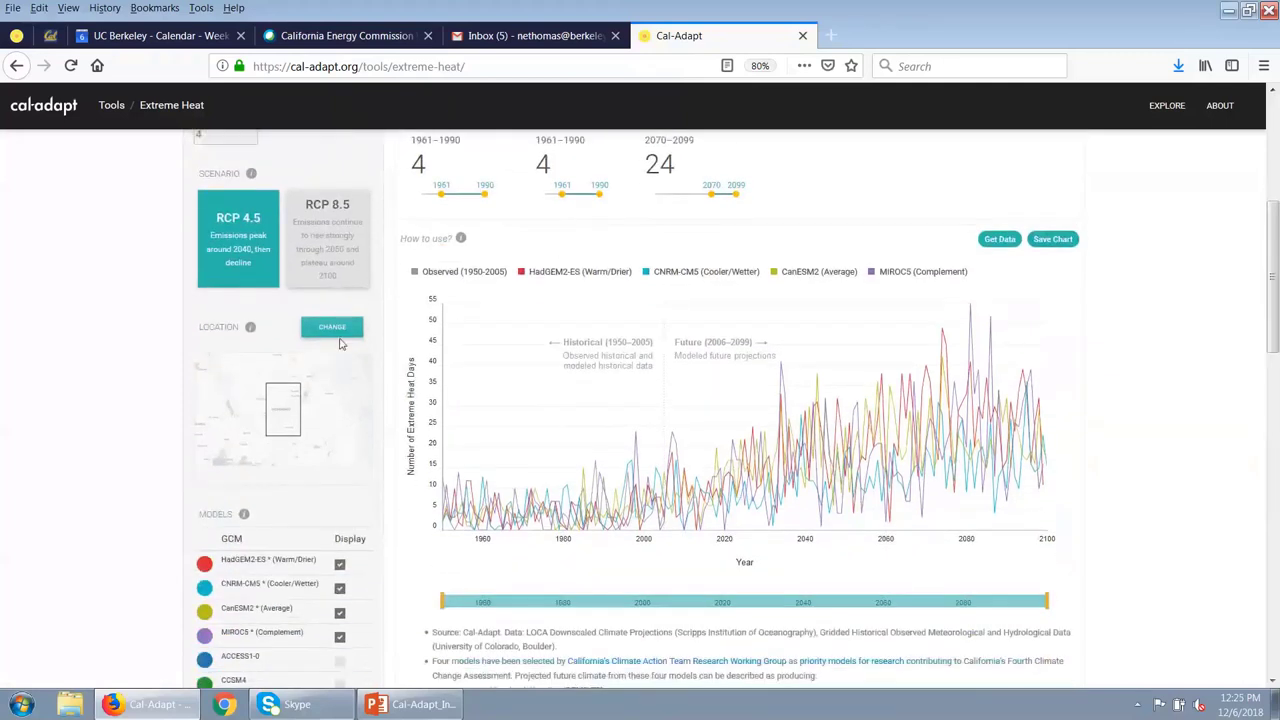
left_click(332, 329)
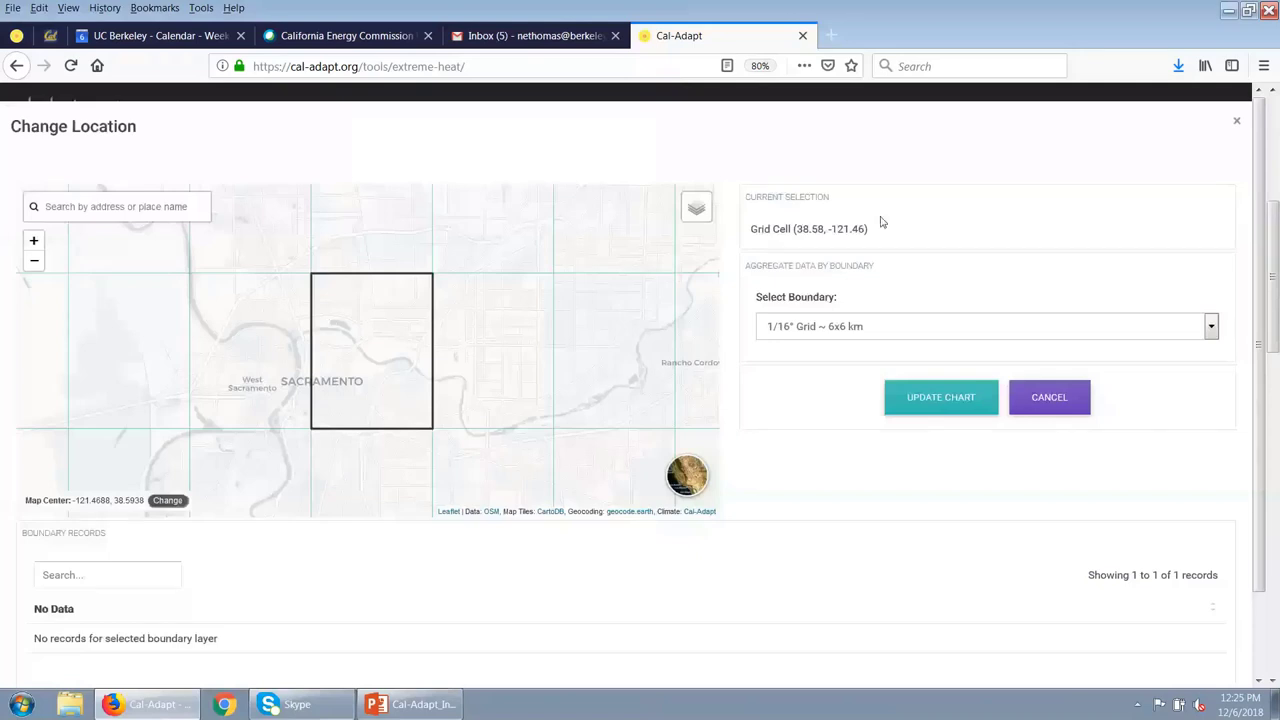
left_click(123, 205)
type("Bakersfi")
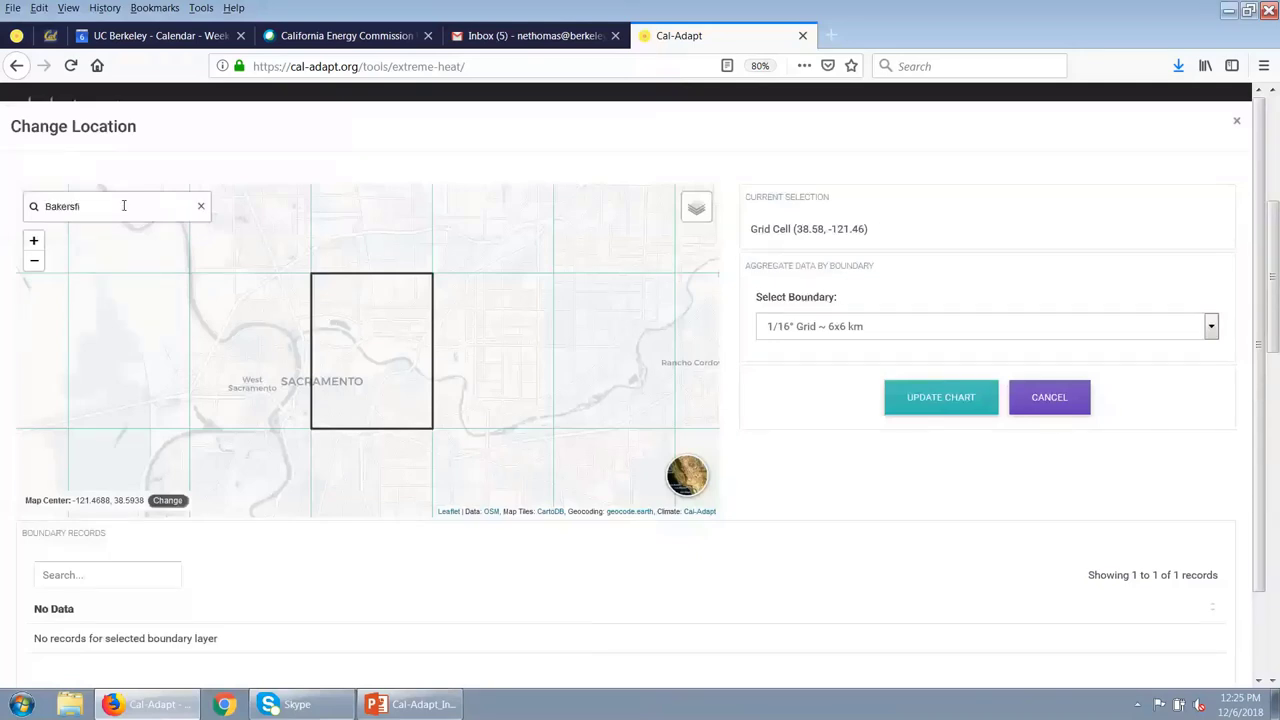
type("eld")
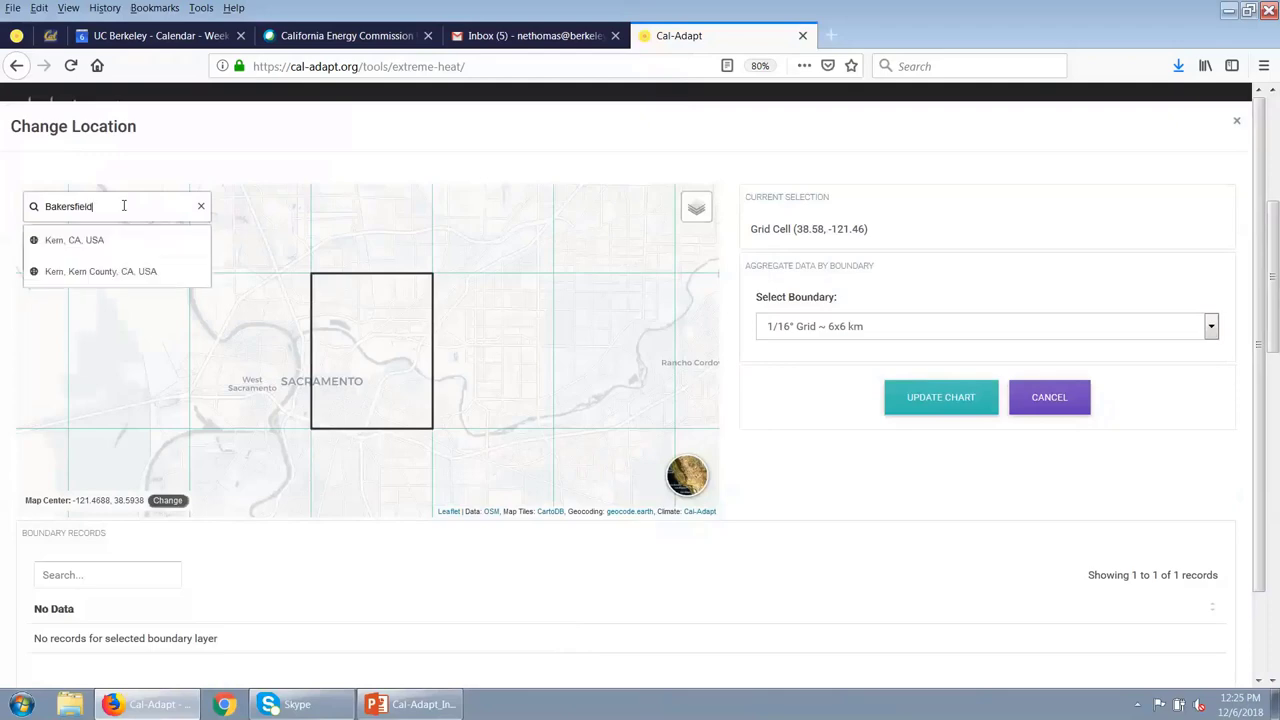
left_click(102, 271)
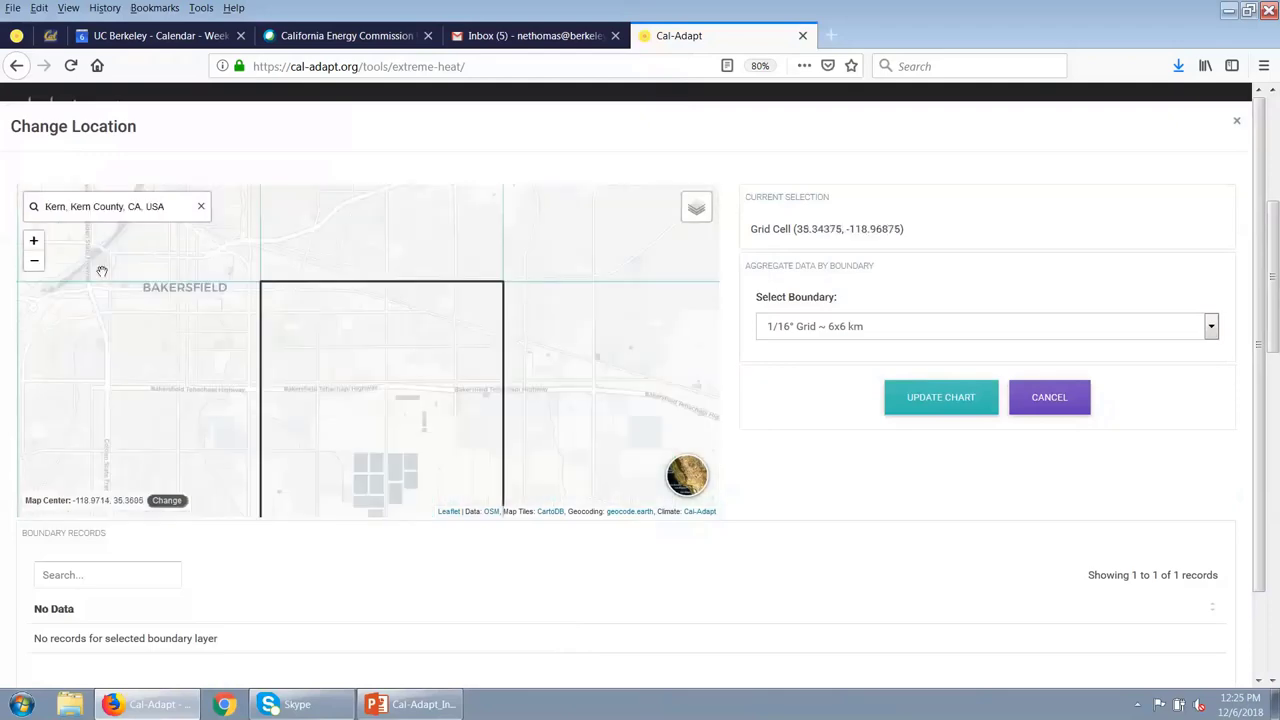
left_click(1211, 330)
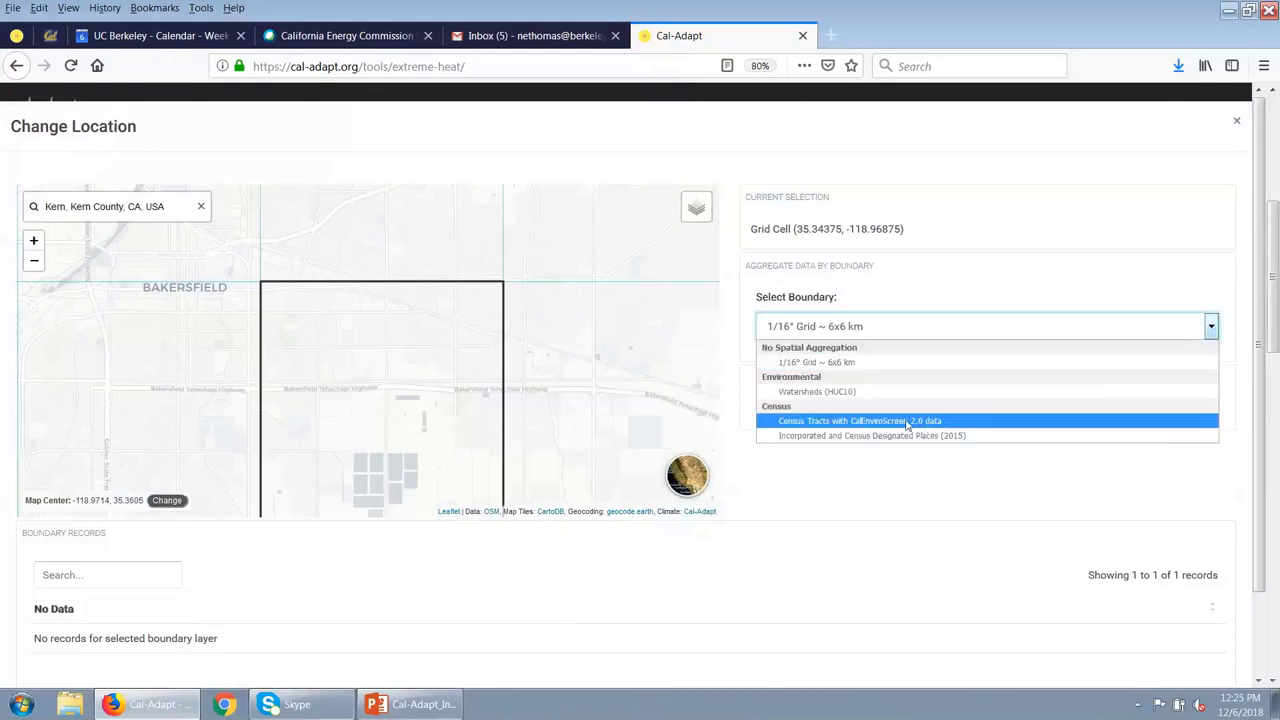
key("Escape")
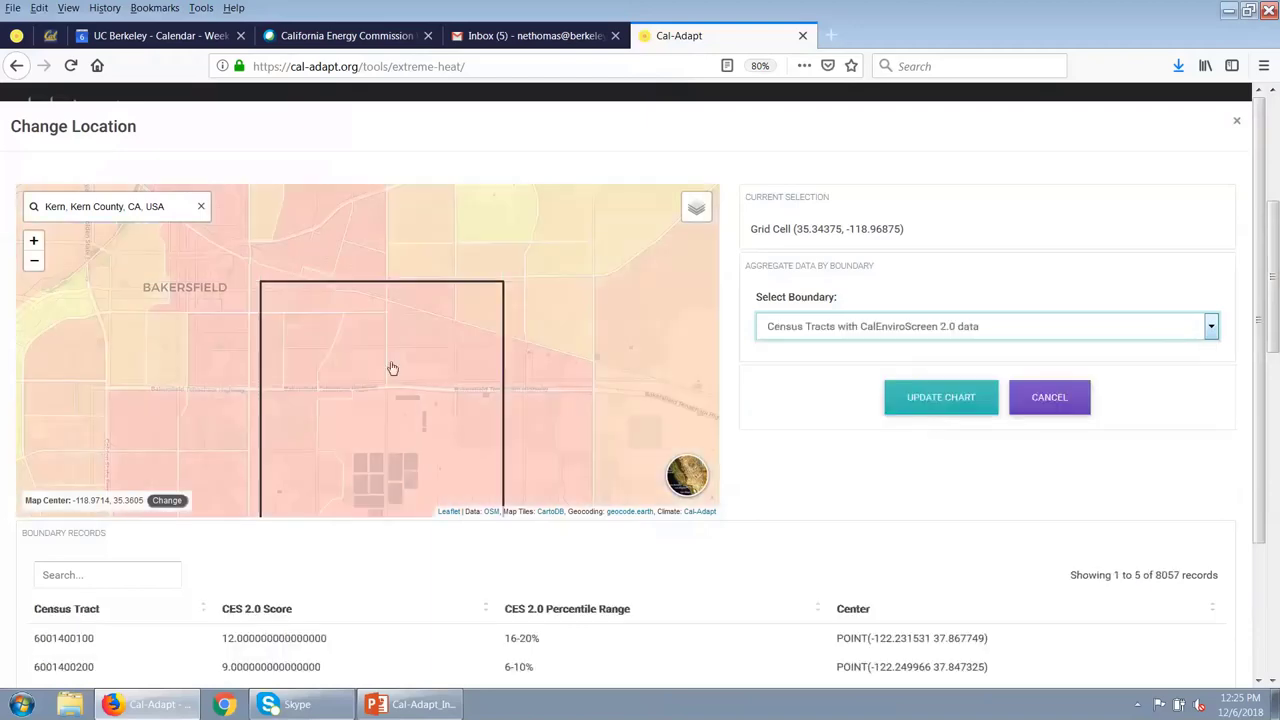
left_click_drag(543, 421, 536, 341)
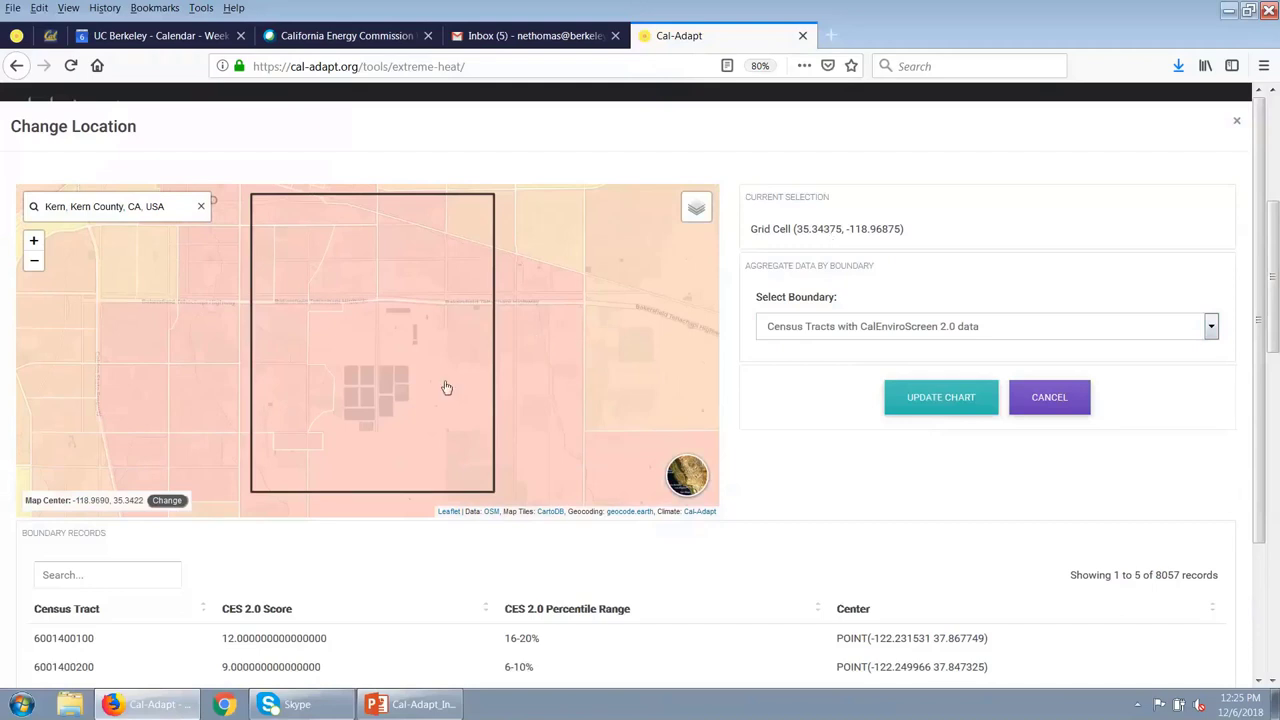
left_click(533, 401)
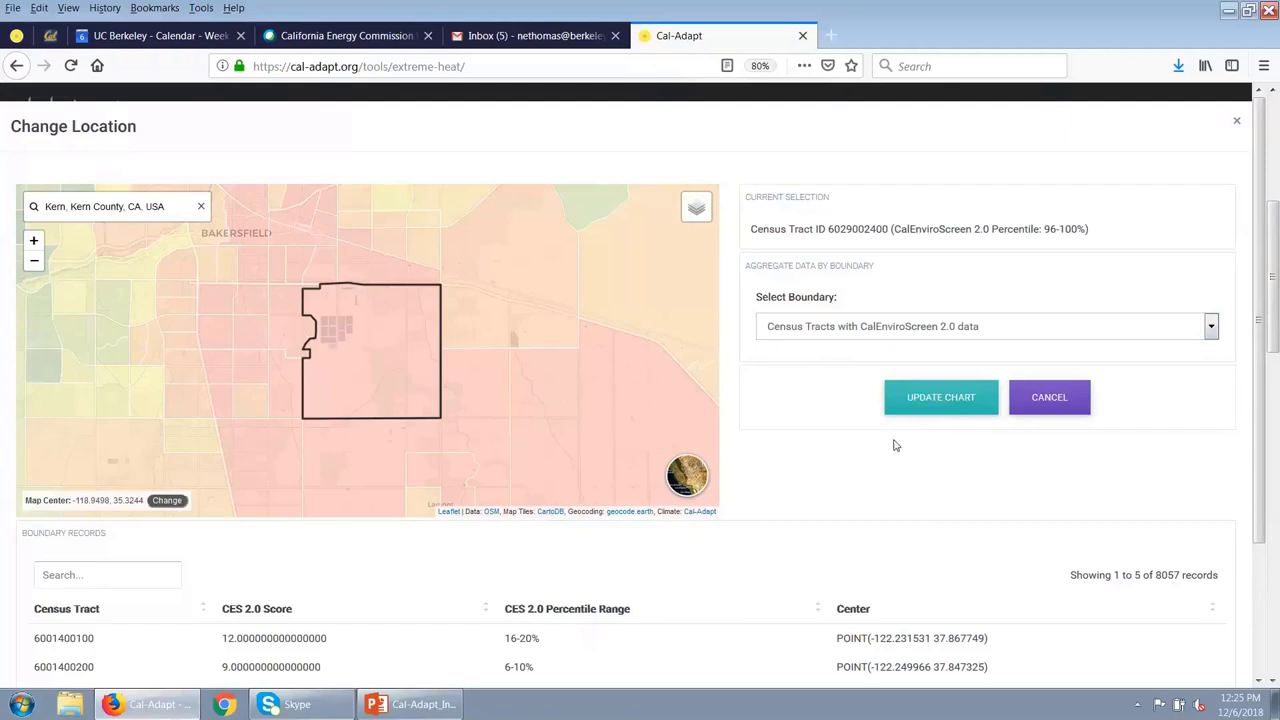
left_click(943, 400)
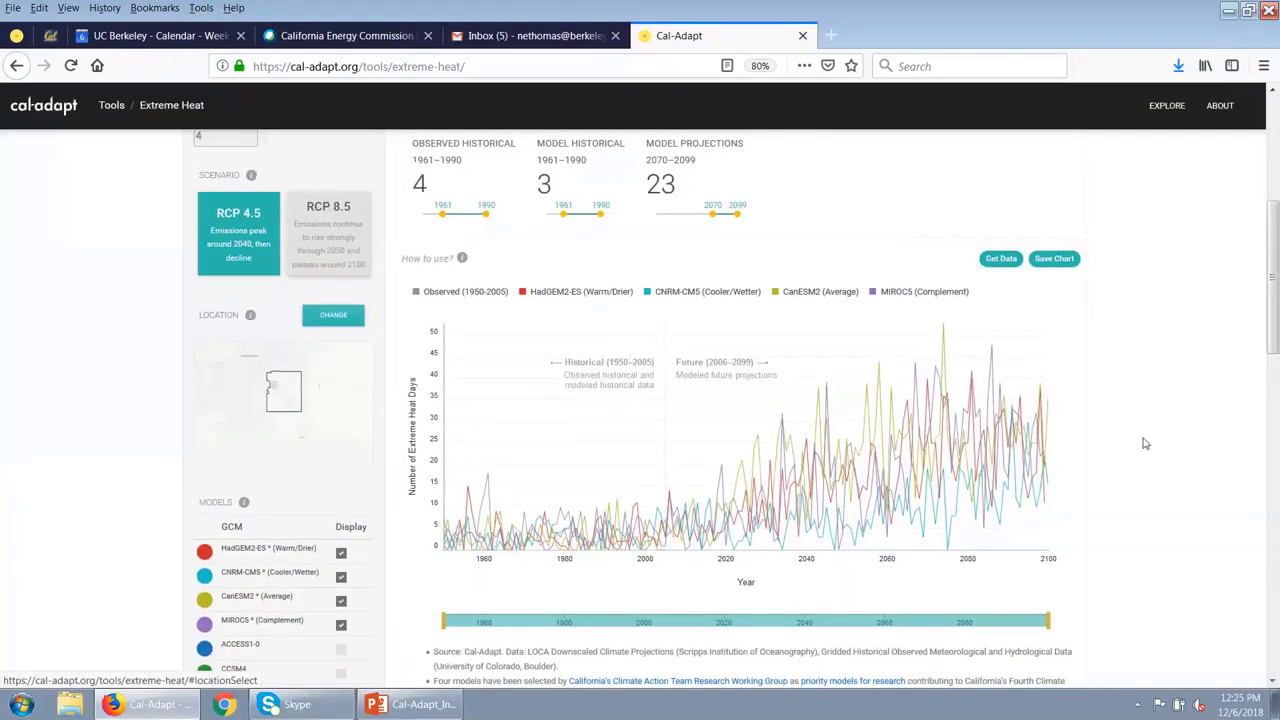
- Switch the census tract's extreme heat days chart to the RCP 8.5 scenario and review its average number of days
scroll(1145, 443, "up", 2)
scroll(1145, 443, "up", 1)
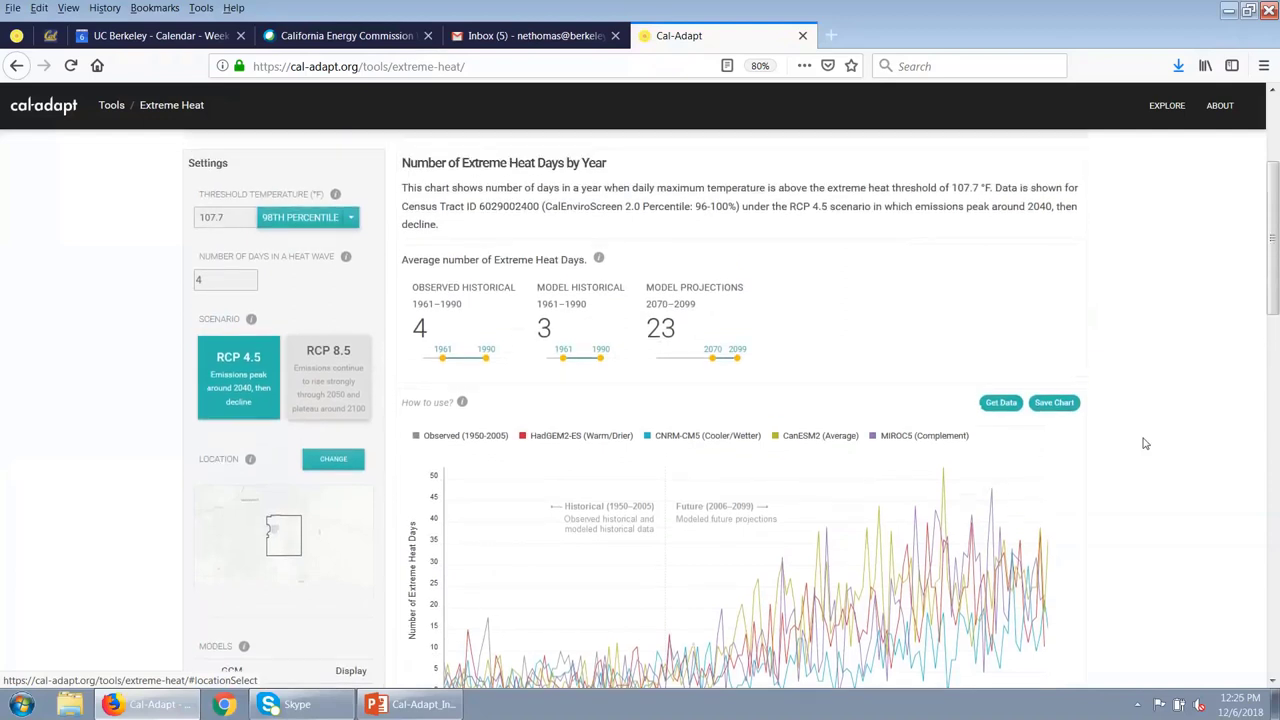
scroll(1145, 443, "down", 1)
scroll(1145, 443, "up", 1)
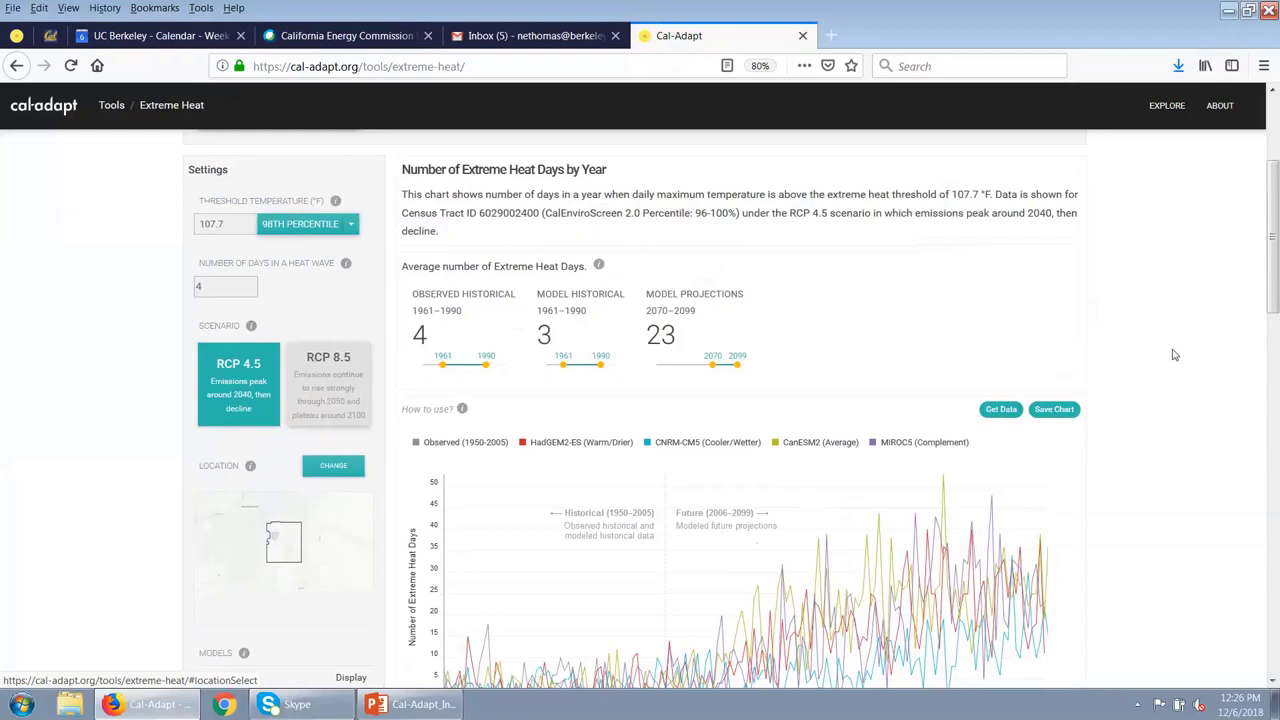
scroll(1172, 354, "down", 1)
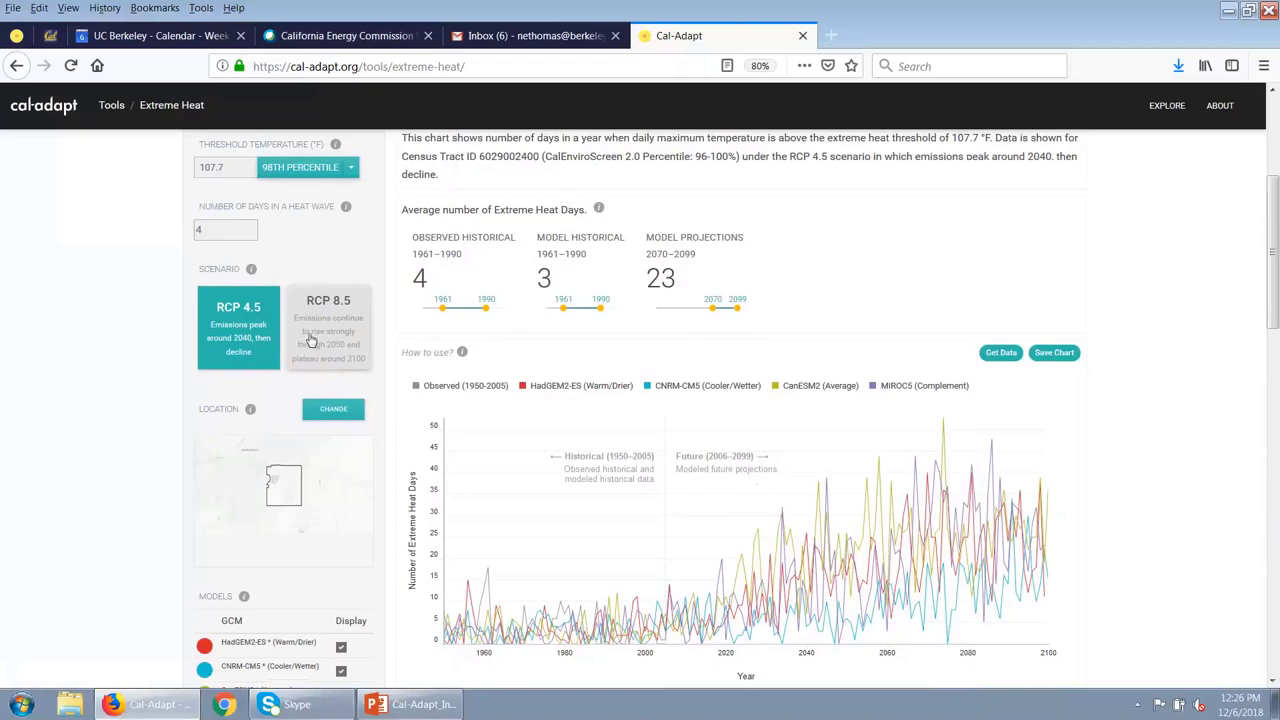
left_click(346, 339)
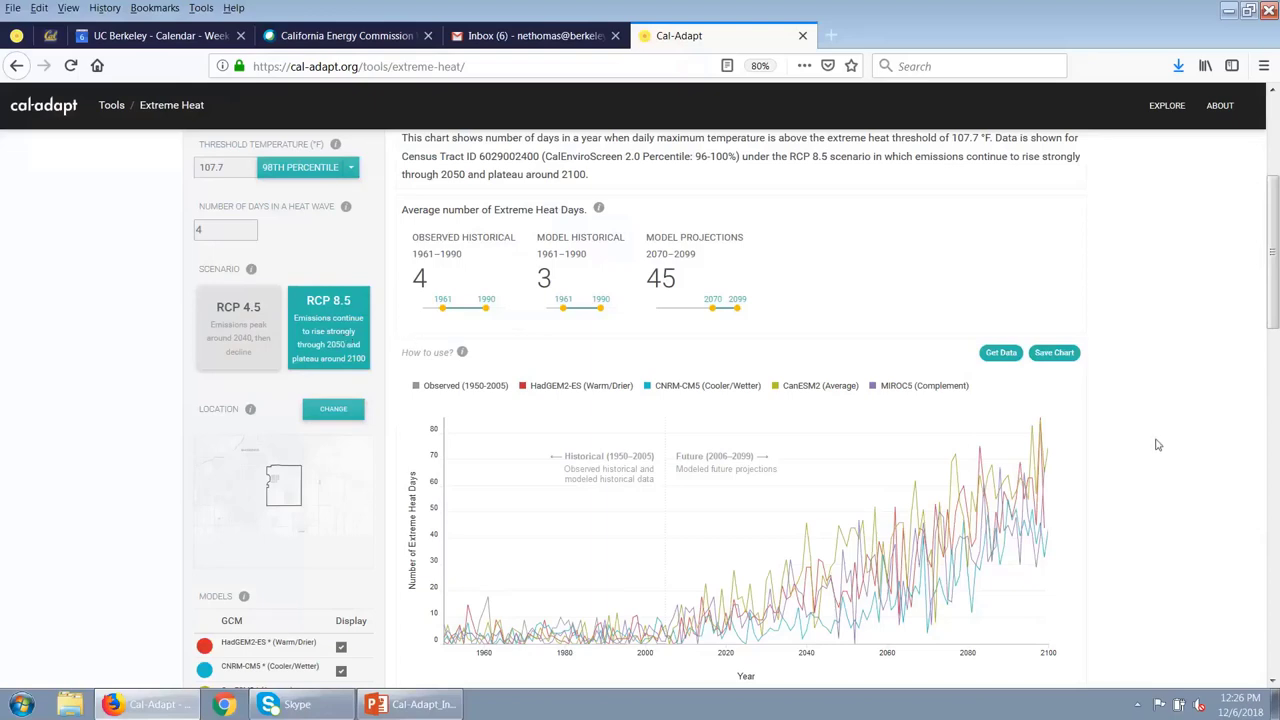
scroll(1158, 445, "up", 2)
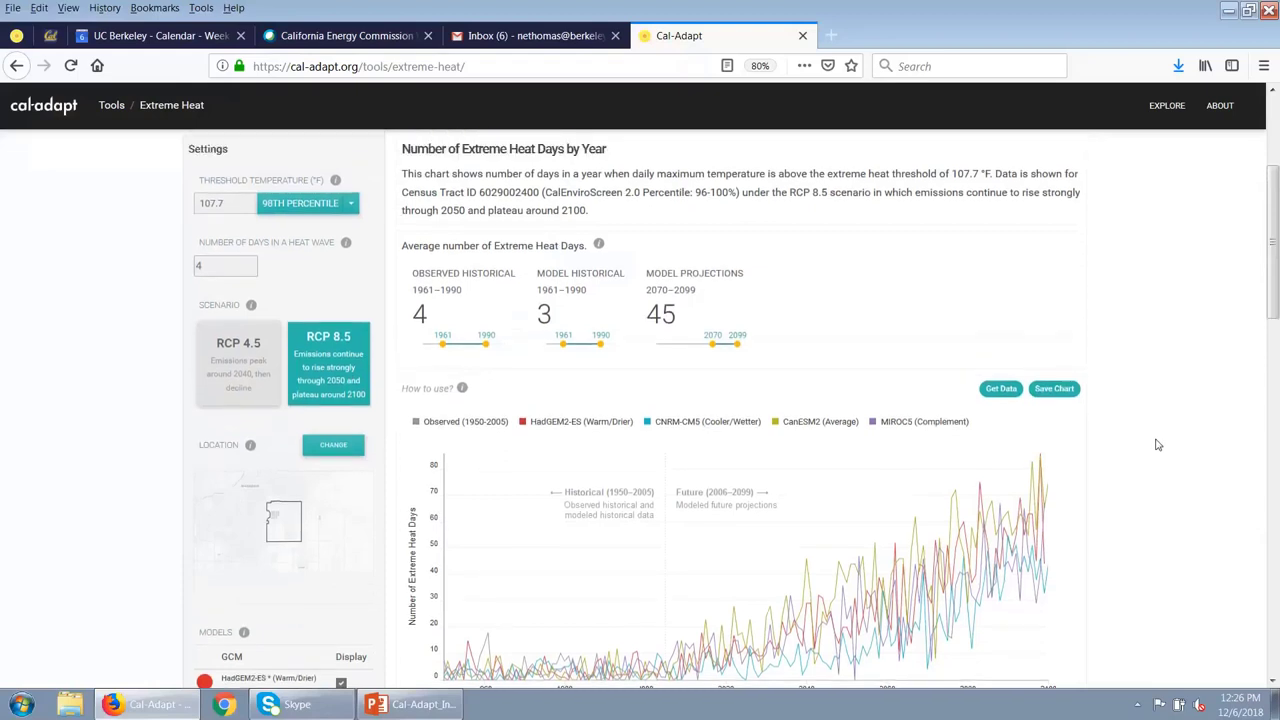
scroll(1158, 445, "up", 1)
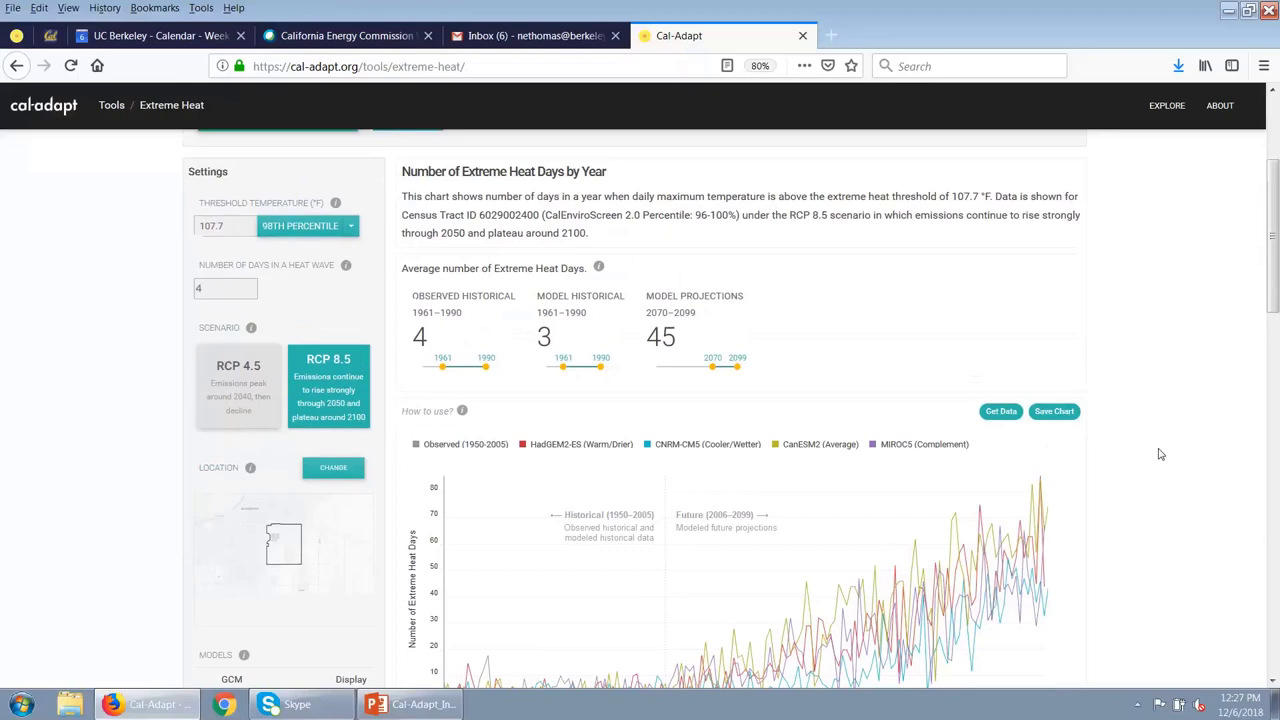
- Hide the MIROC5 (Complement) model from the extreme heat days chart and review the remaining model lines and averages
scroll(1160, 454, "down", 3)
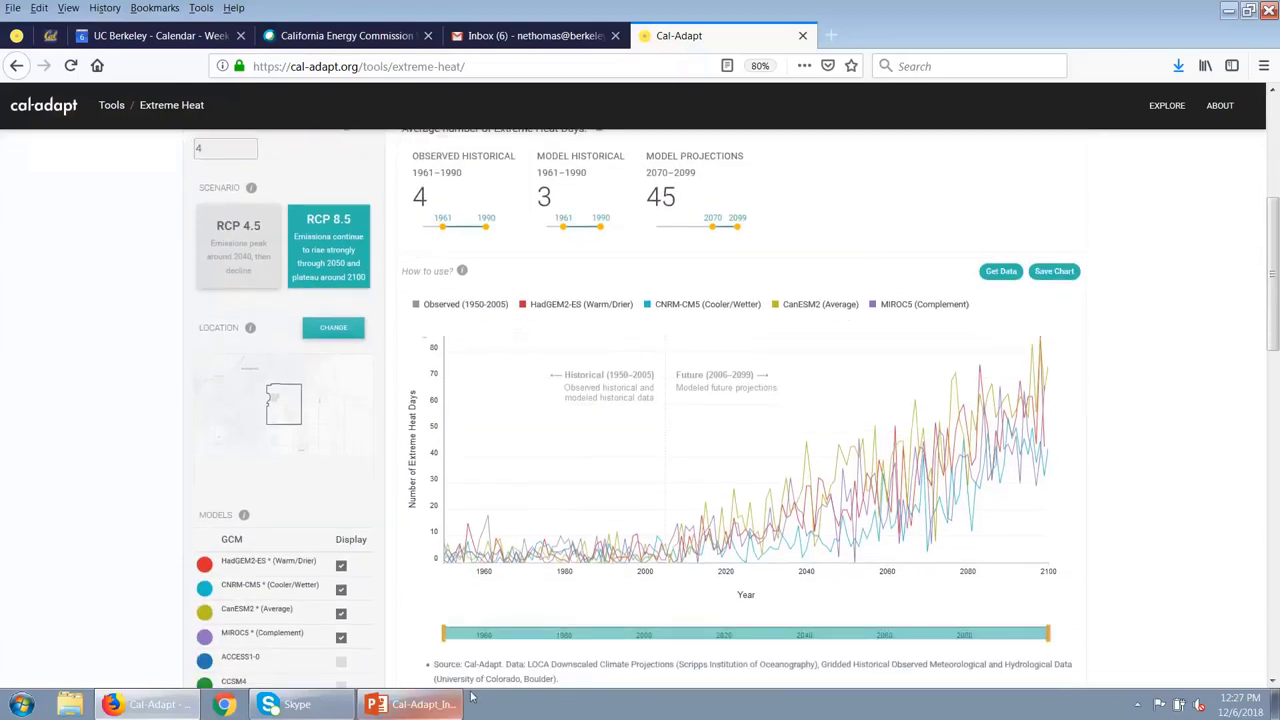
left_click(340, 640)
scroll(340, 640, "up", 2)
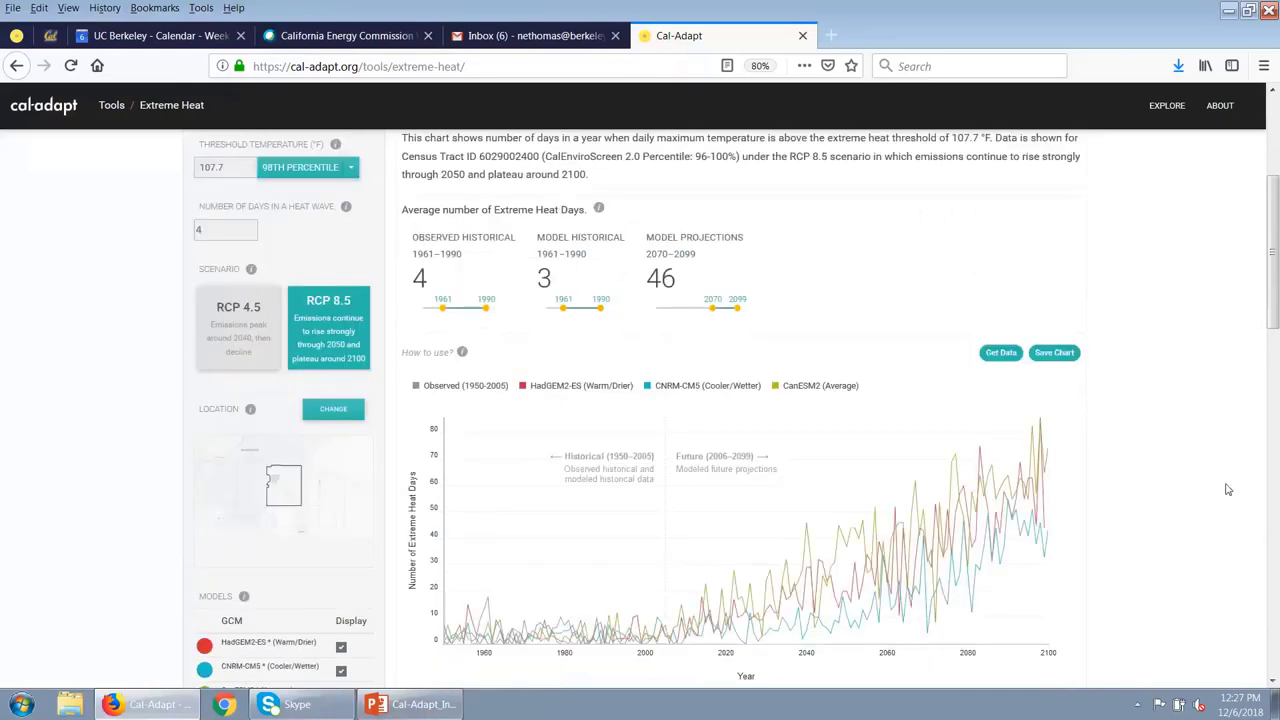
scroll(1170, 487, "down", 1)
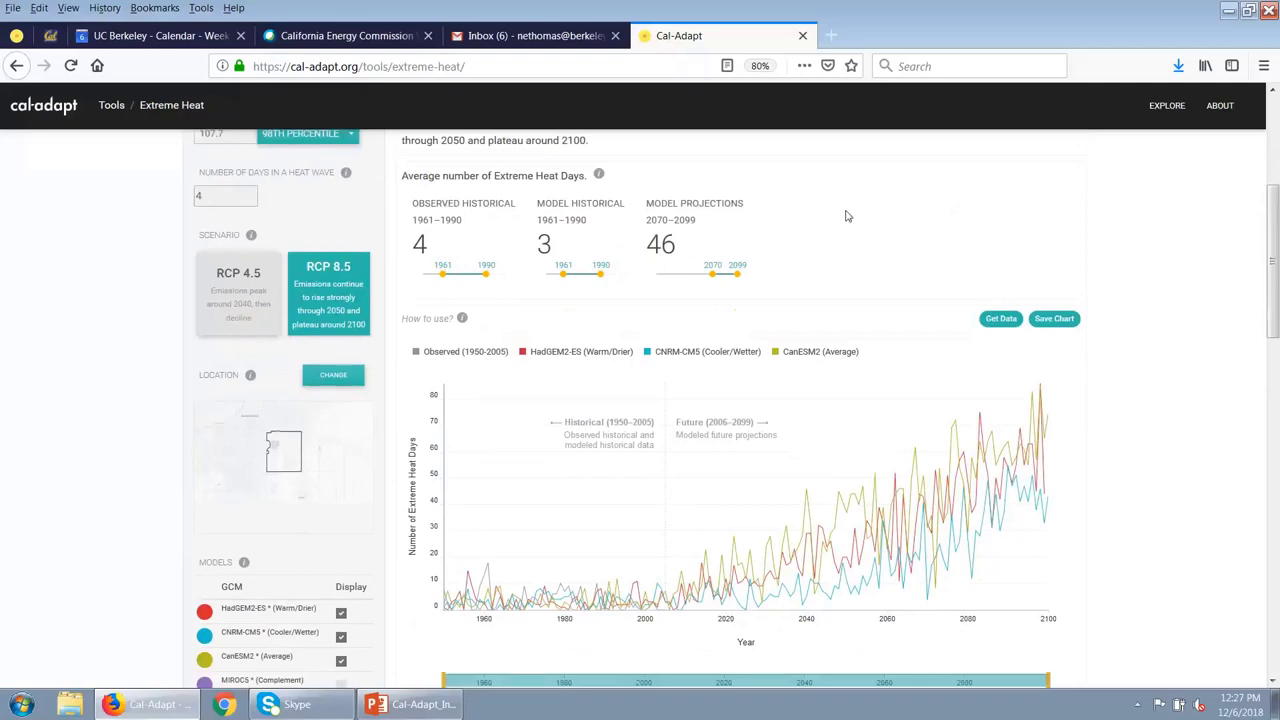
scroll(1217, 417, "down", 2)
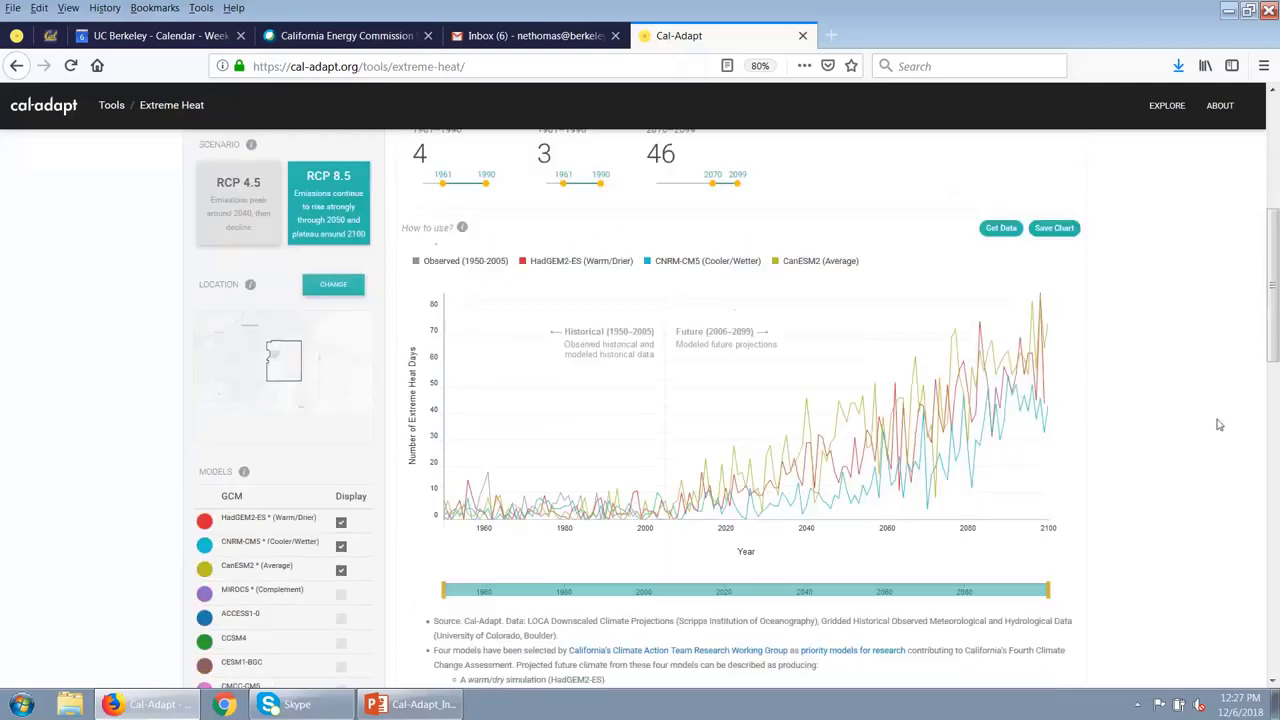
- Hide the CanESM2 (Average) model from the extreme heat days chart and review the two remaining models
left_click(341, 570)
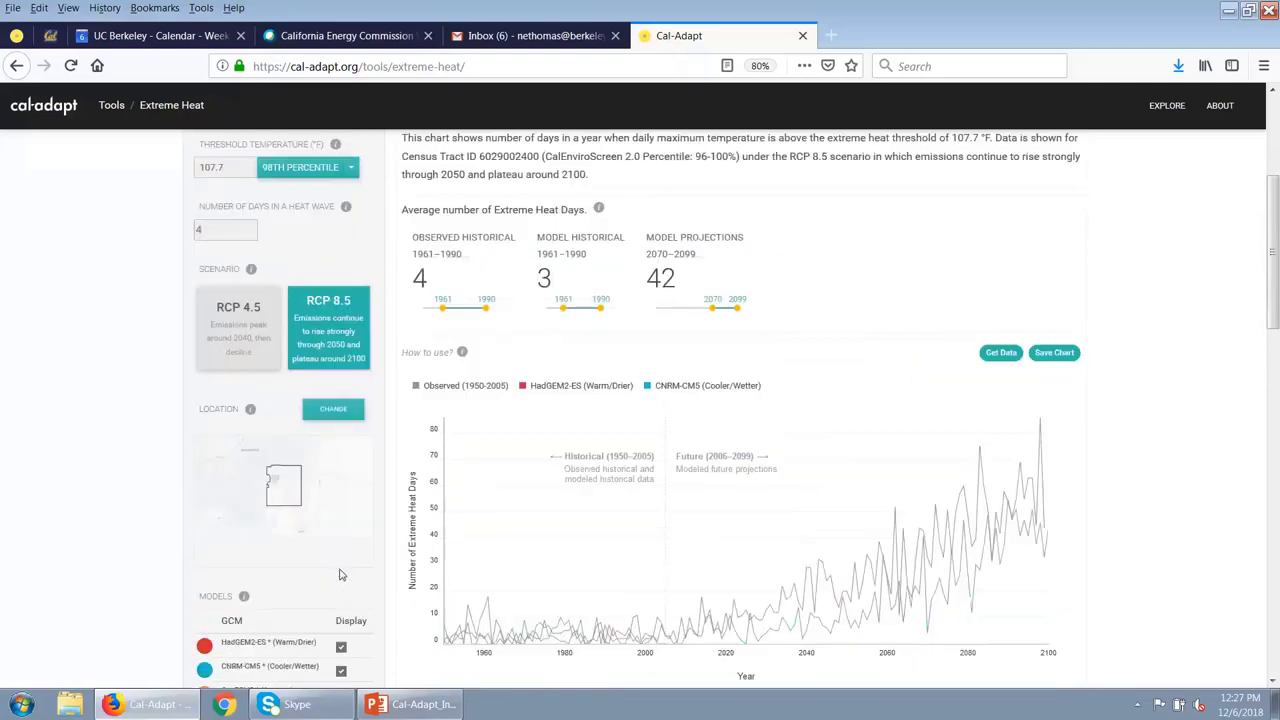
scroll(1086, 460, "down", 2)
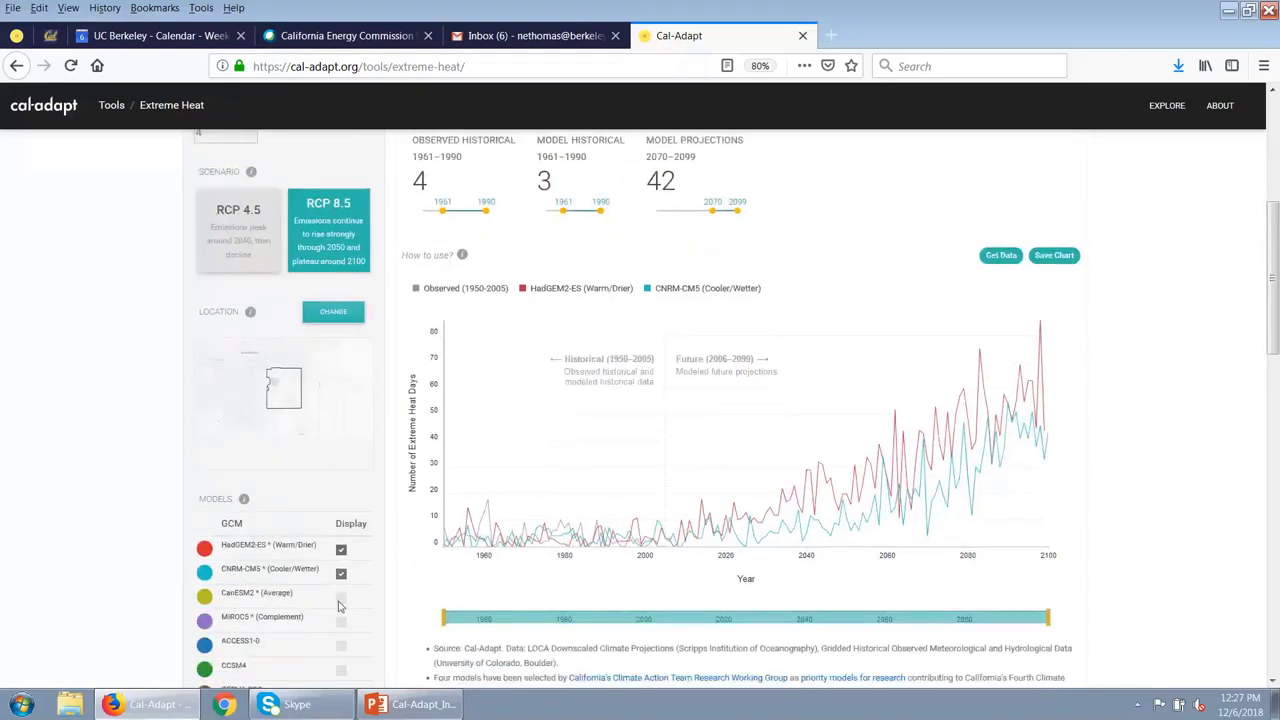
- Display the CanESM2 (Average) and MIROC5 (Complement) models again in the extreme heat days chart and review the averages
left_click(339, 599)
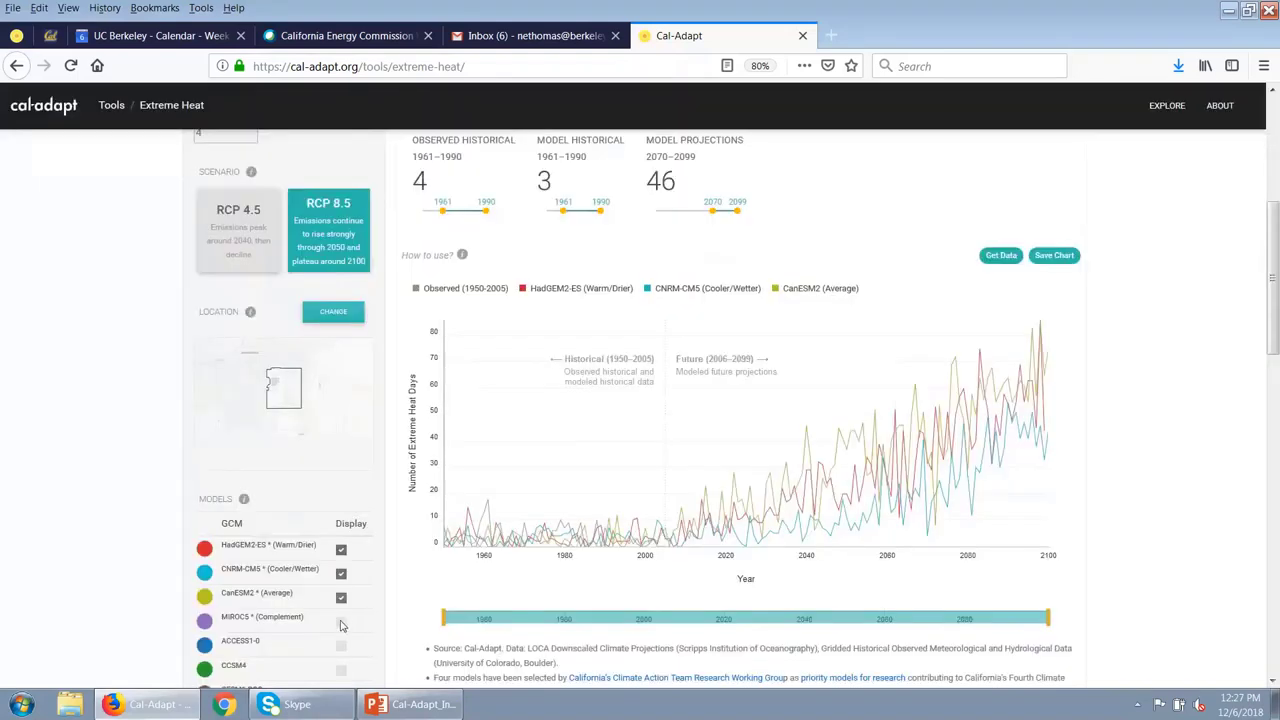
left_click(341, 622)
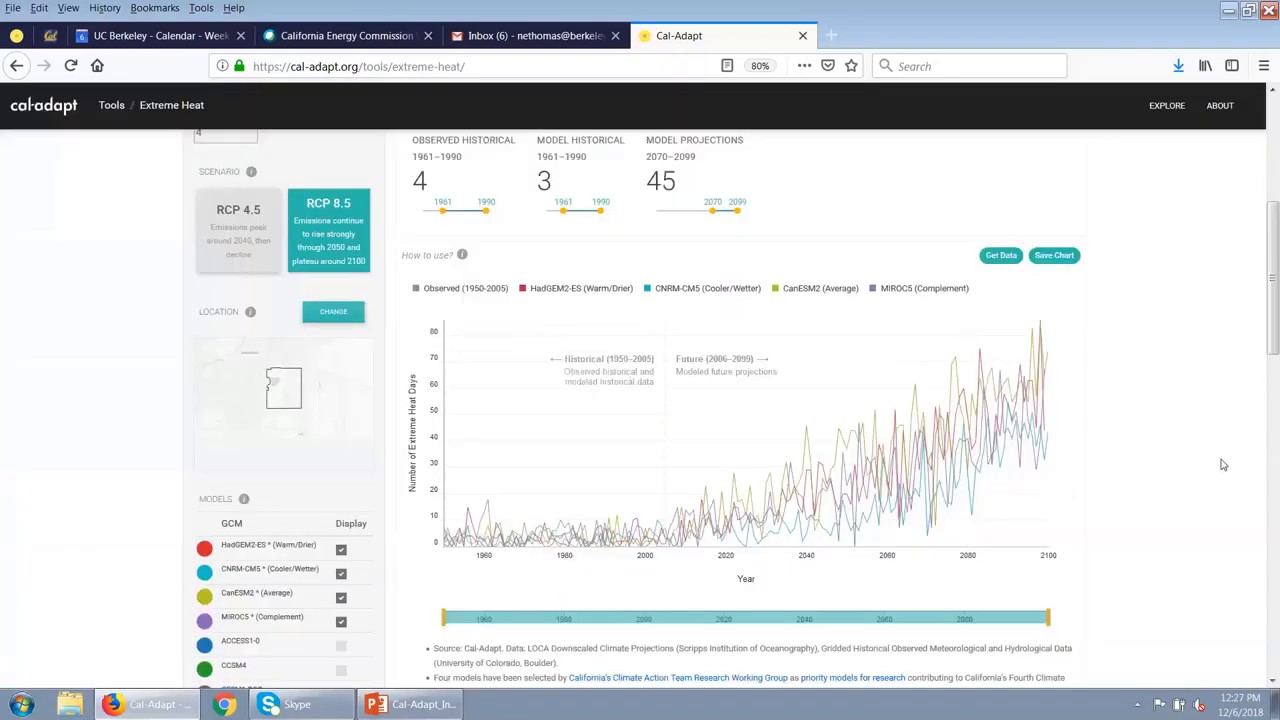
scroll(1222, 464, "up", 2)
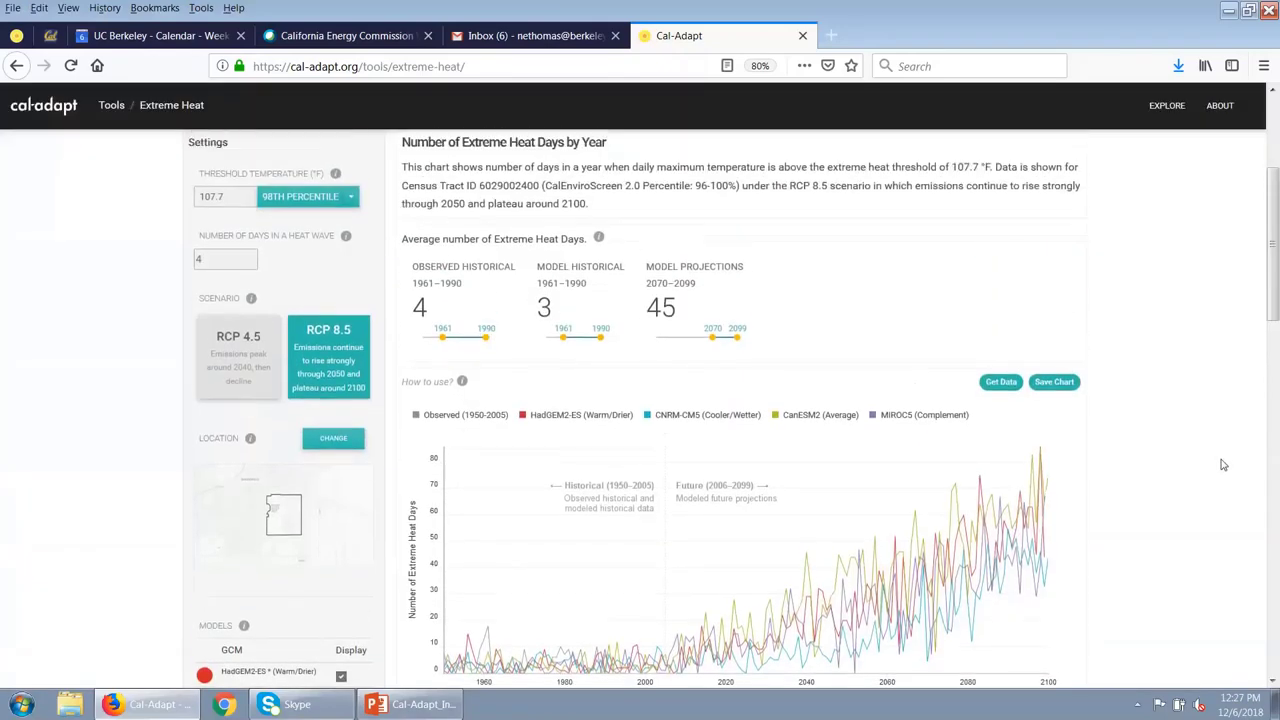
scroll(1222, 464, "up", 1)
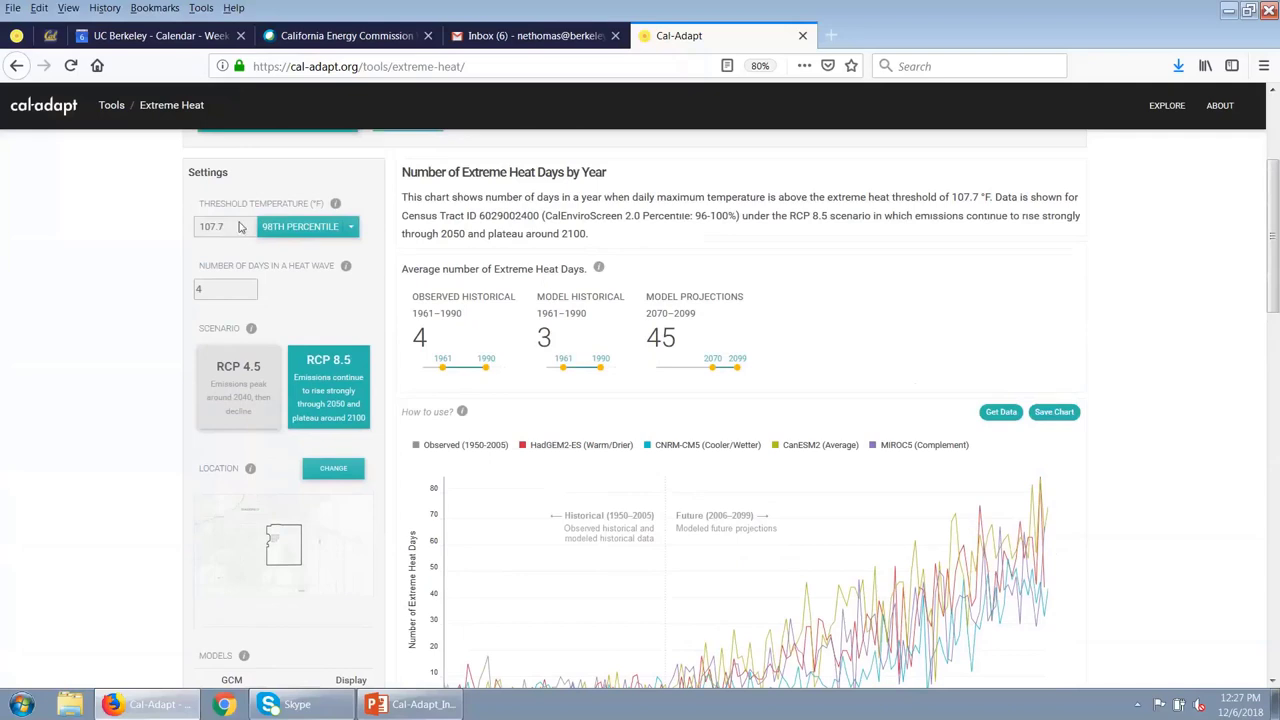
- Show the timing of extreme heat days by year and examine the HadGEM2-ES (Warm/Drier) chart across the April to October season
scroll(1143, 492, "up", 1)
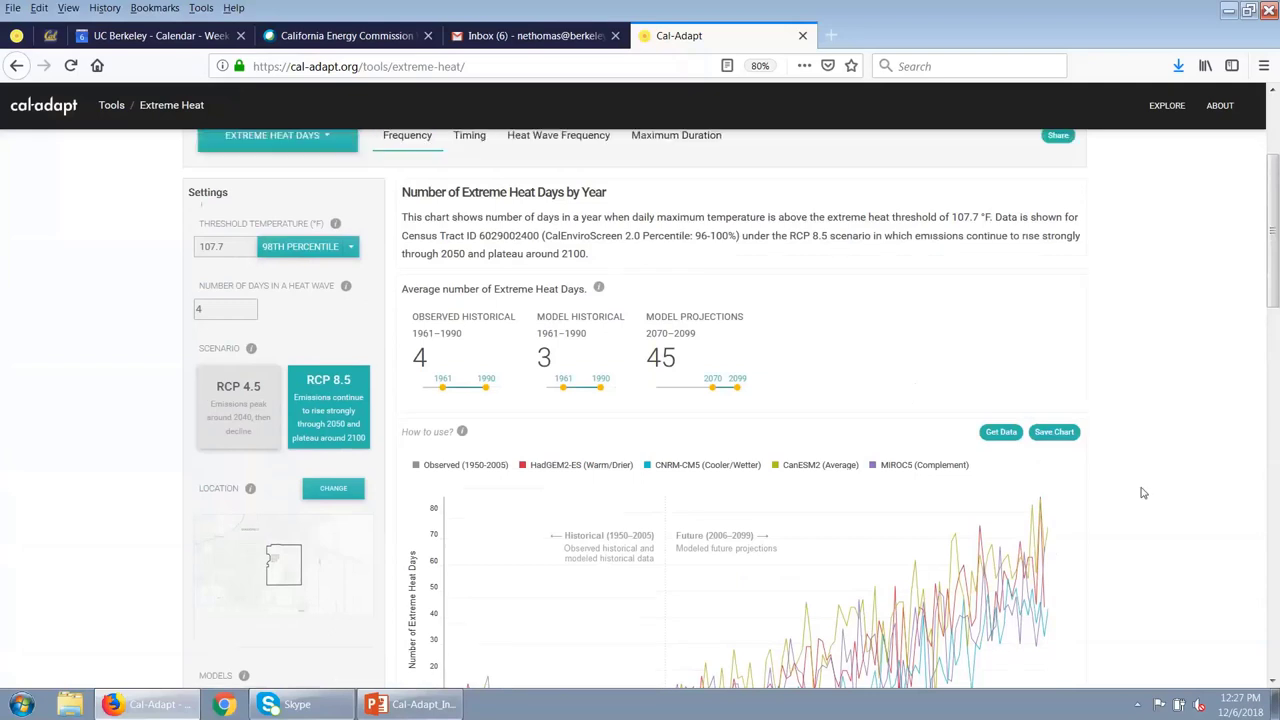
scroll(1143, 492, "up", 1)
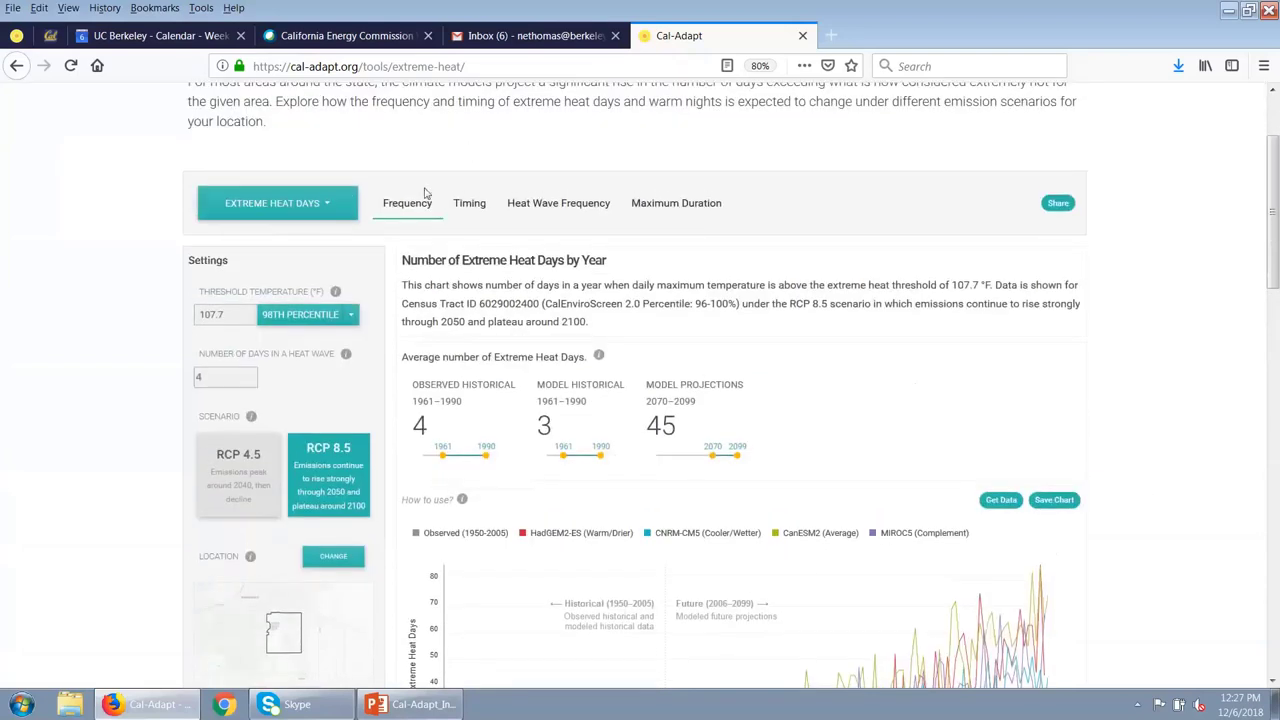
left_click(472, 205)
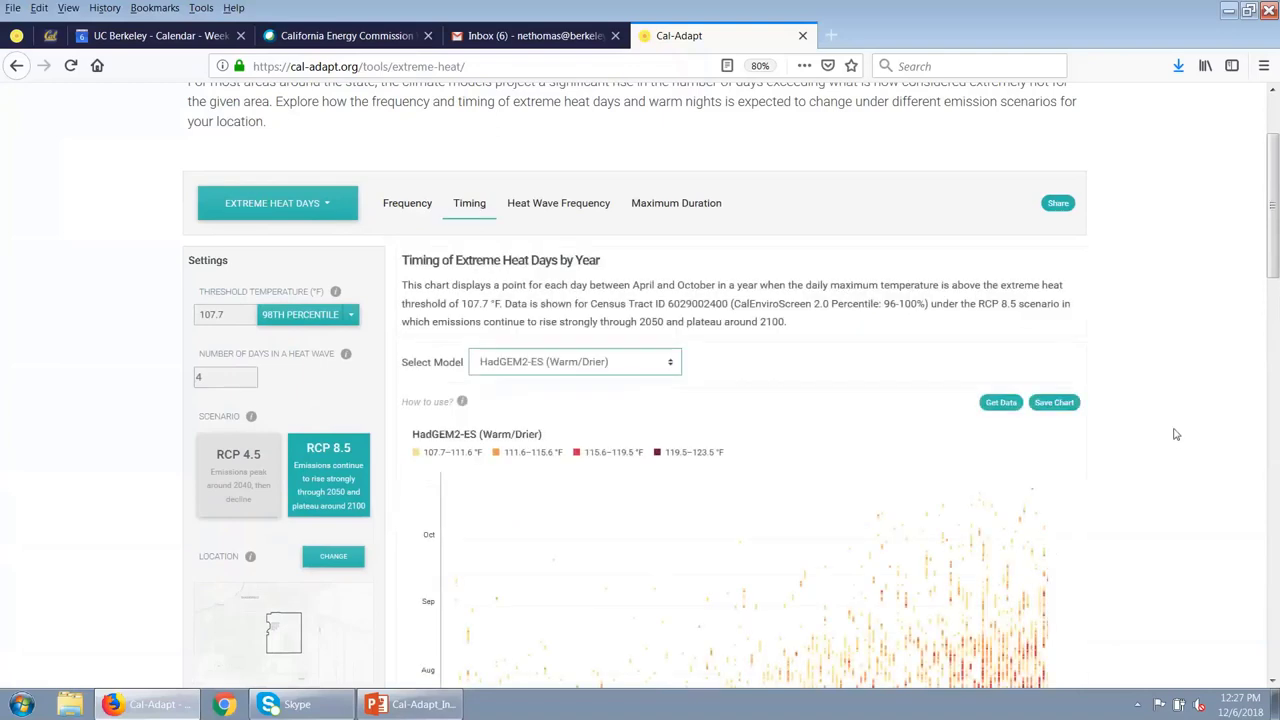
scroll(1176, 434, "down", 2)
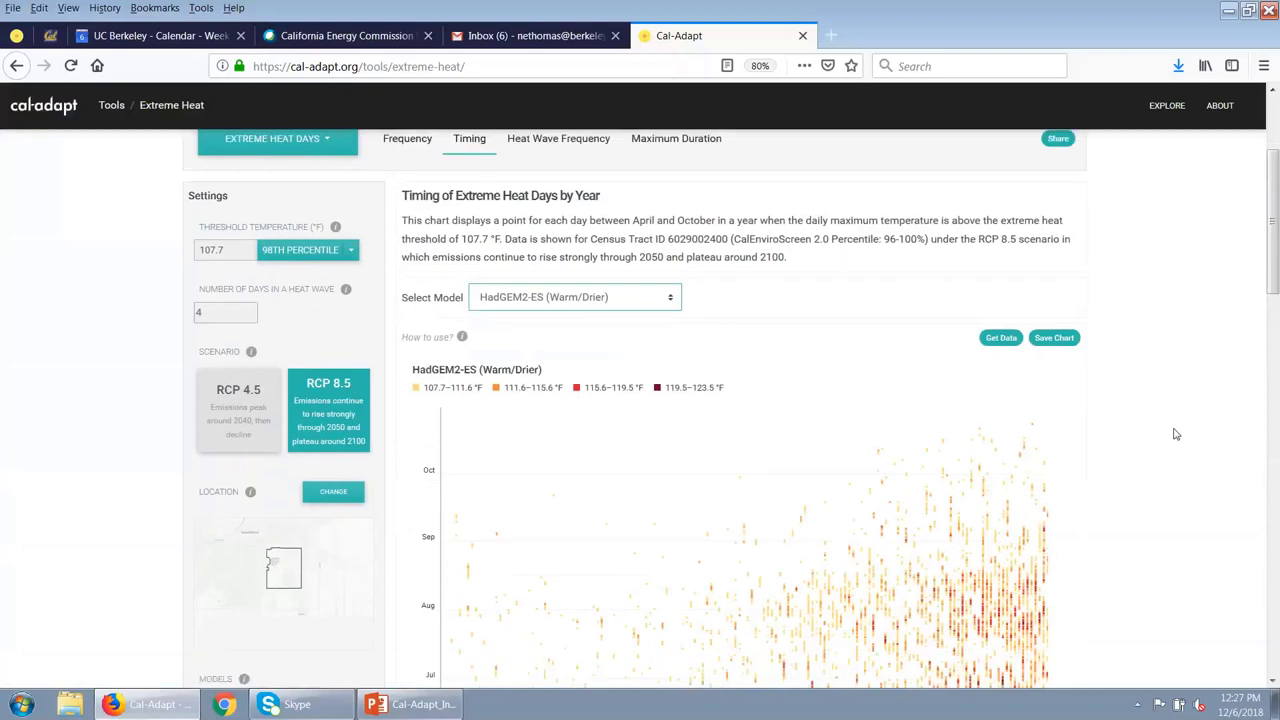
scroll(1176, 434, "down", 4)
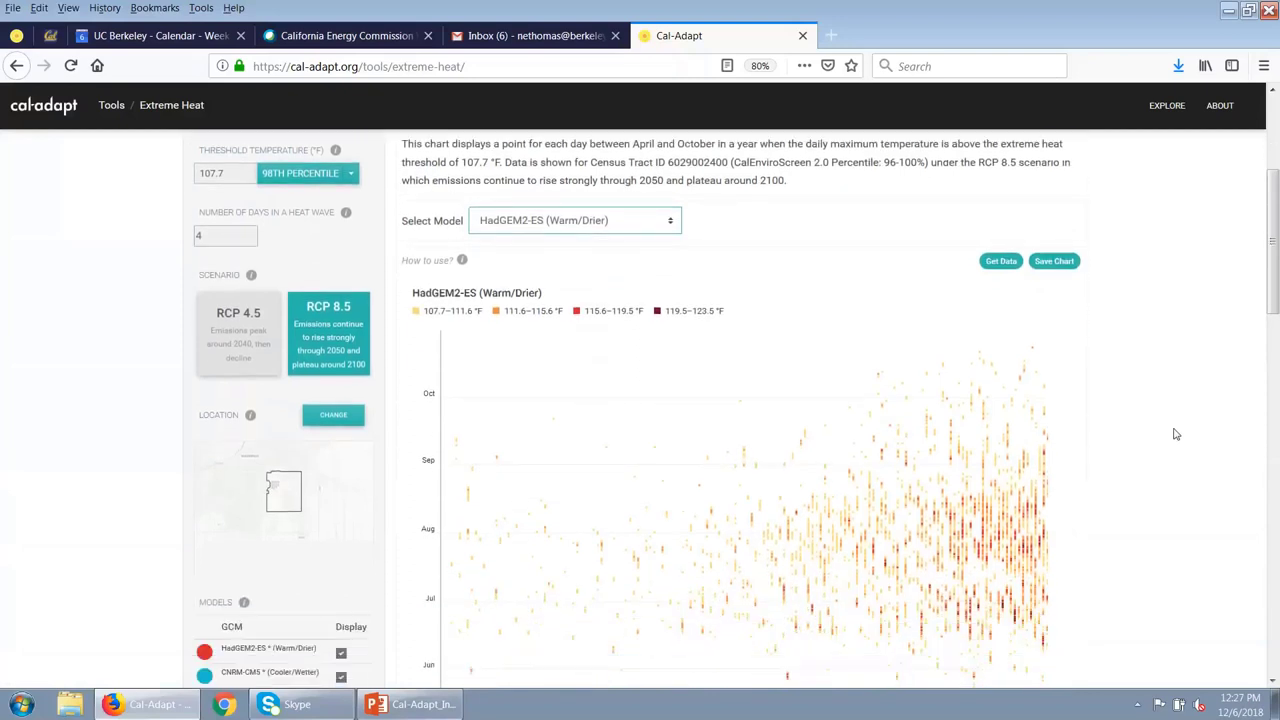
scroll(1176, 434, "down", 1)
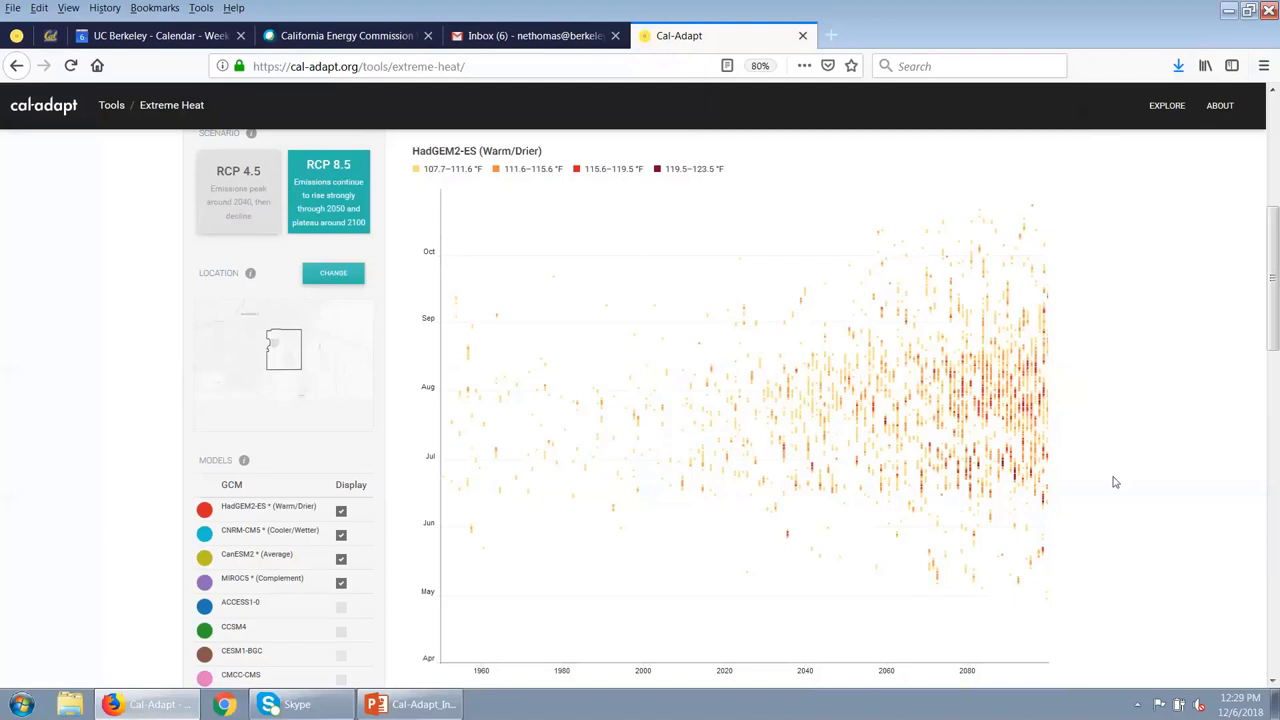
- Show the heat wave frequency chart and examine the heat wave length setting, the average number of 4 day heat waves and the yearly points
scroll(1115, 482, "up", 1)
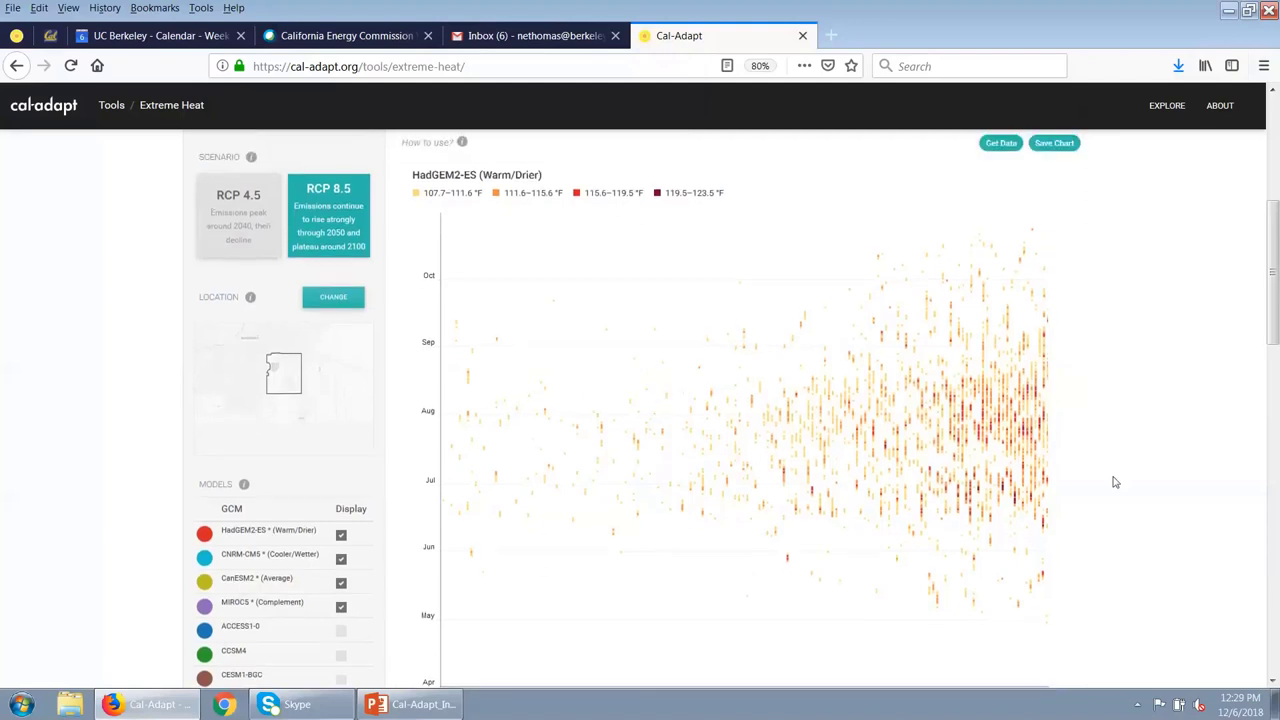
scroll(1115, 482, "up", 3)
scroll(1115, 482, "up", 4)
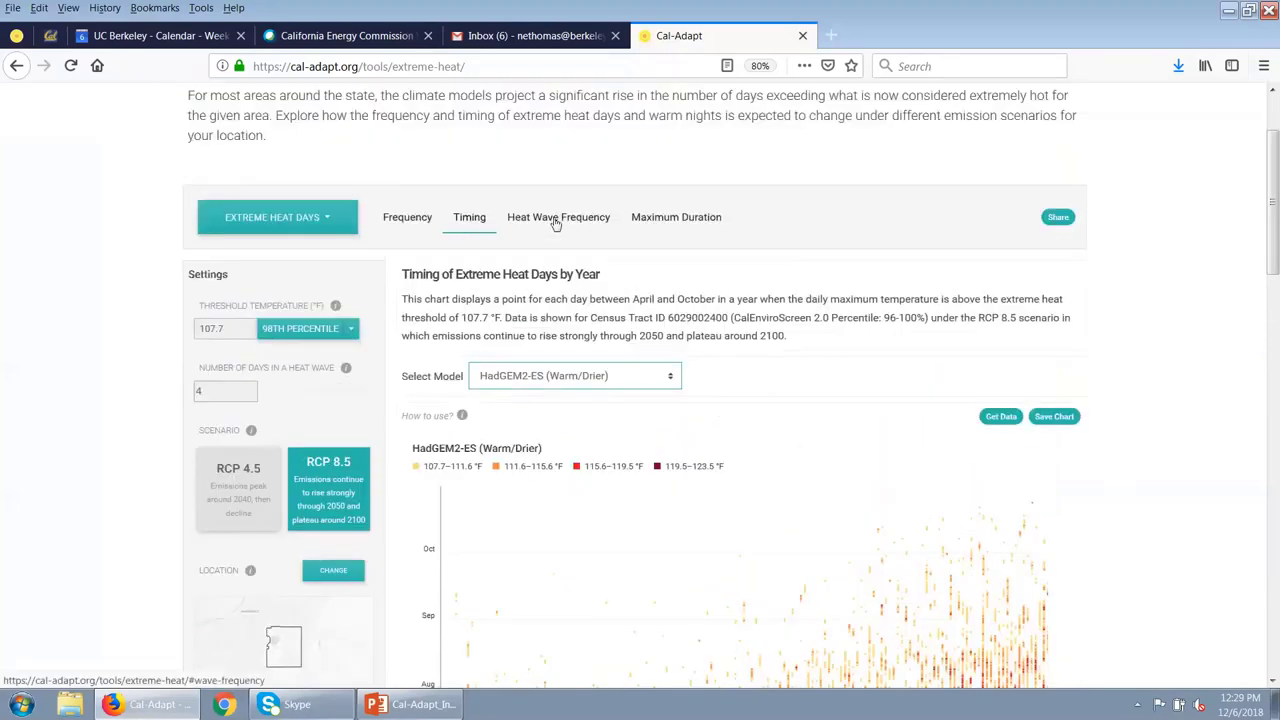
left_click(556, 220)
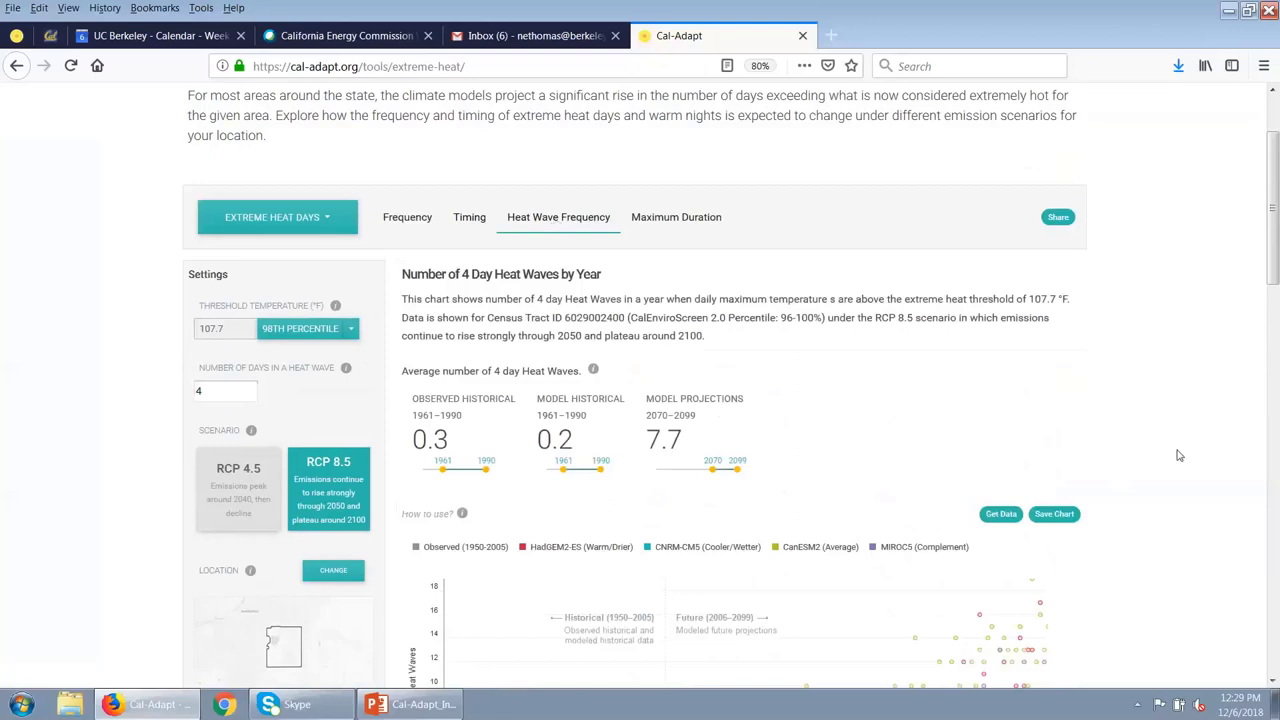
scroll(1166, 449, "down", 1)
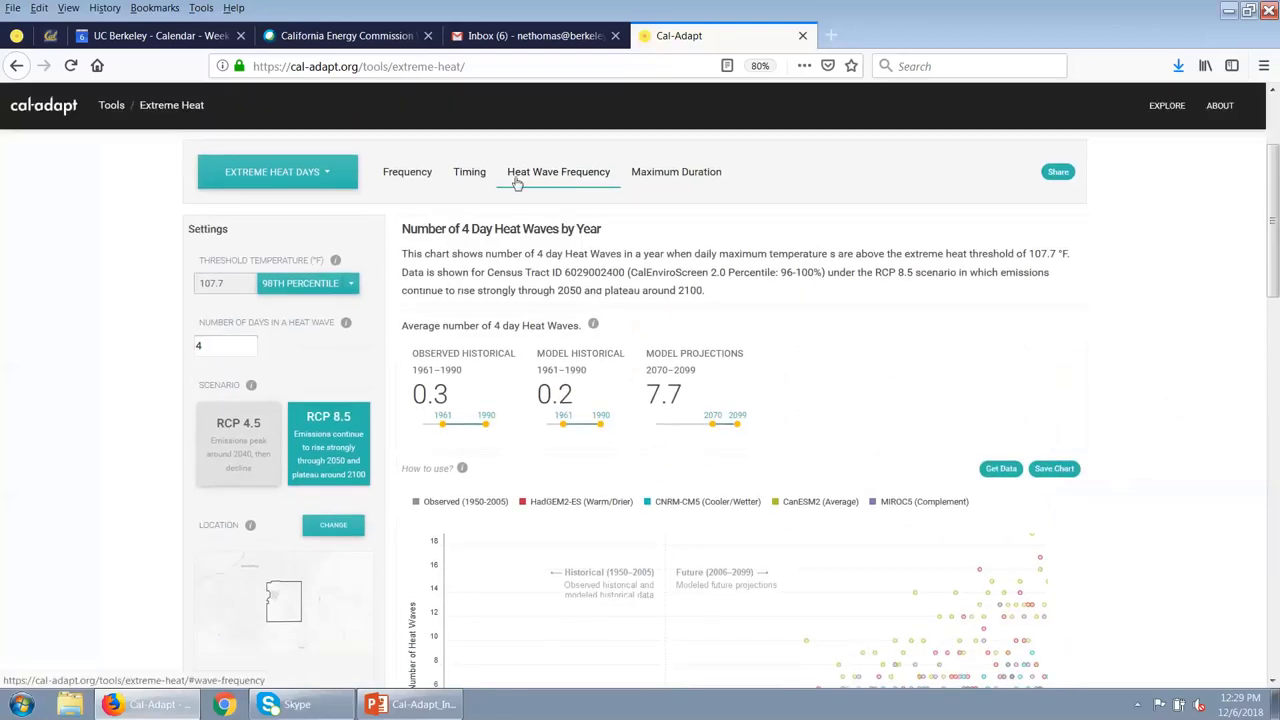
left_click(231, 345)
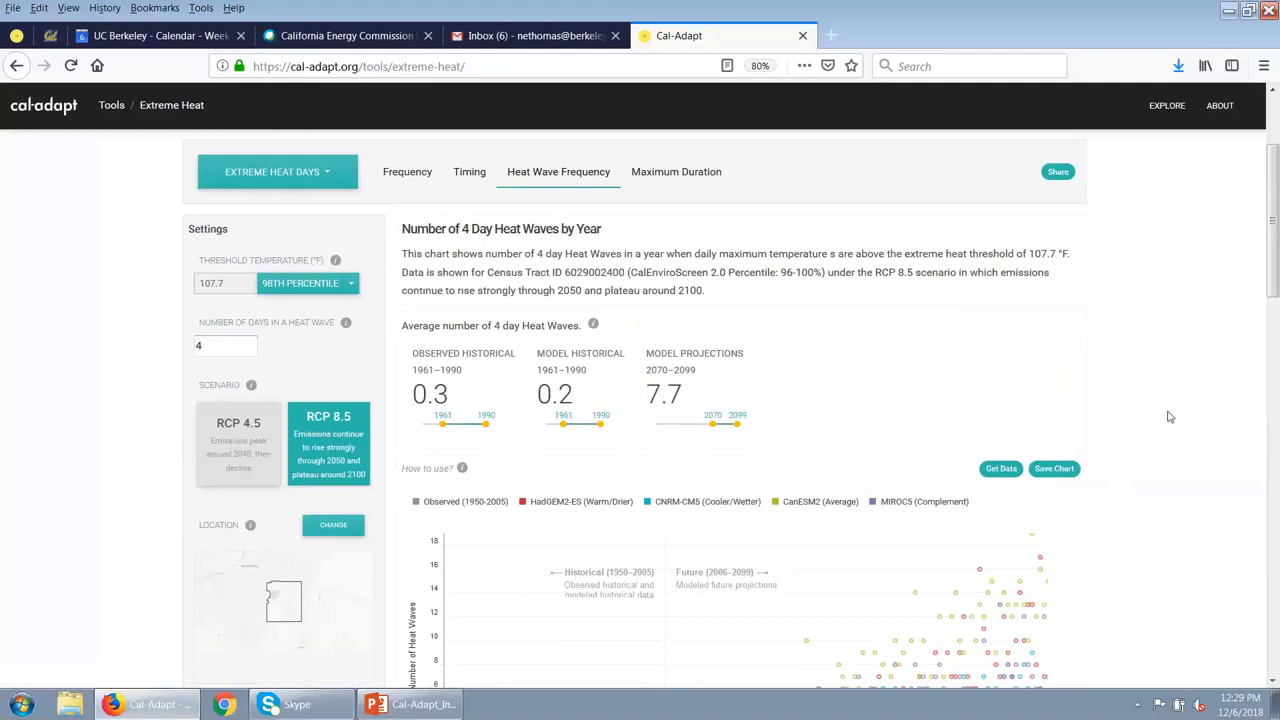
scroll(1170, 417, "down", 1)
scroll(1170, 417, "up", 1)
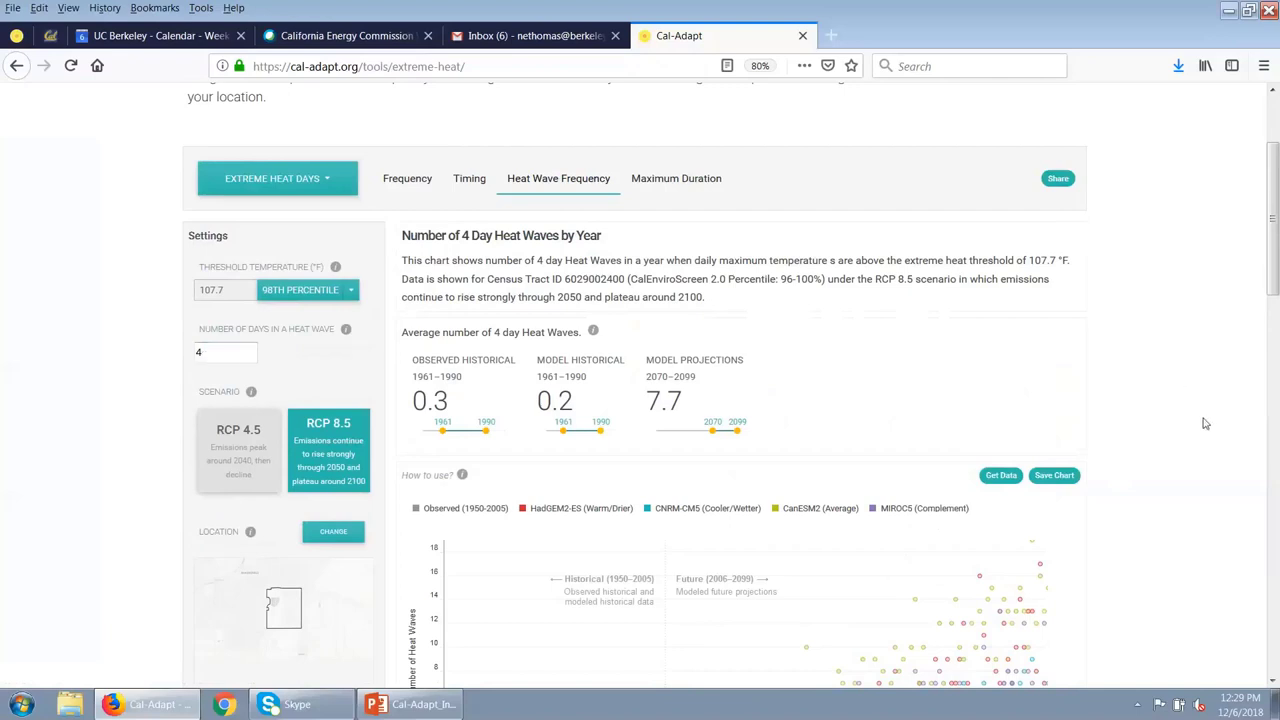
scroll(1205, 424, "down", 1)
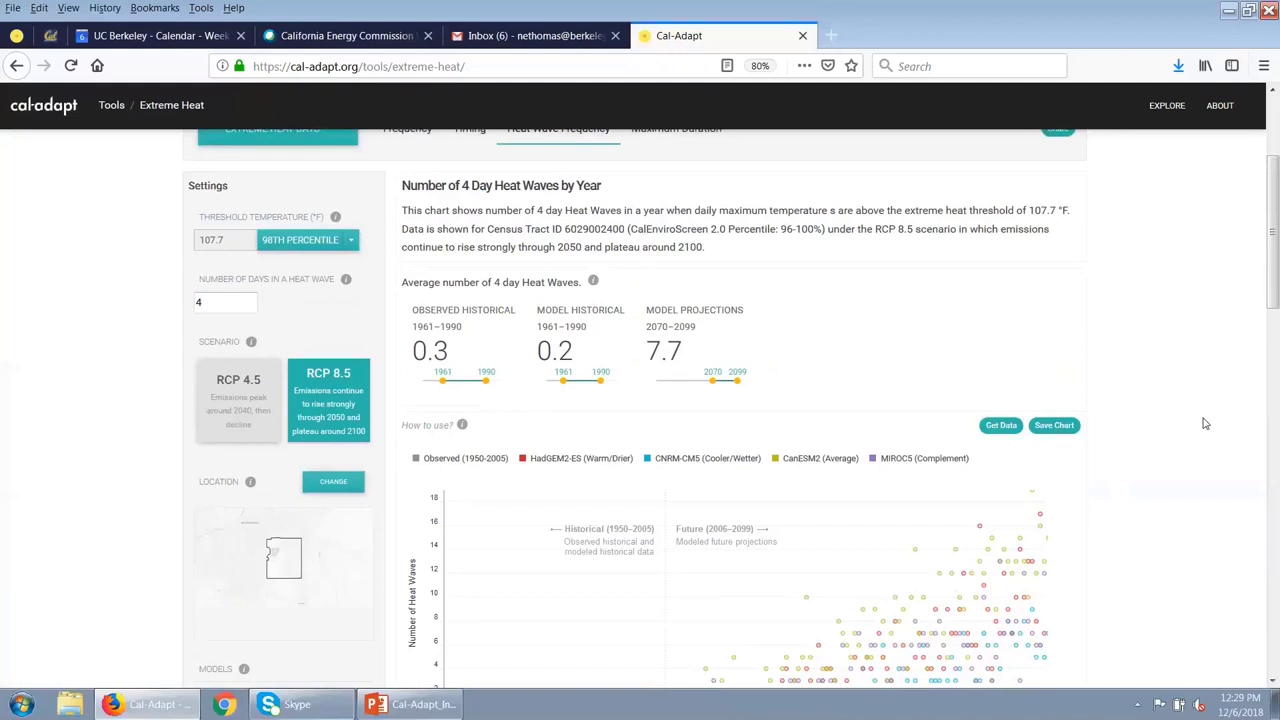
scroll(1205, 423, "down", 1)
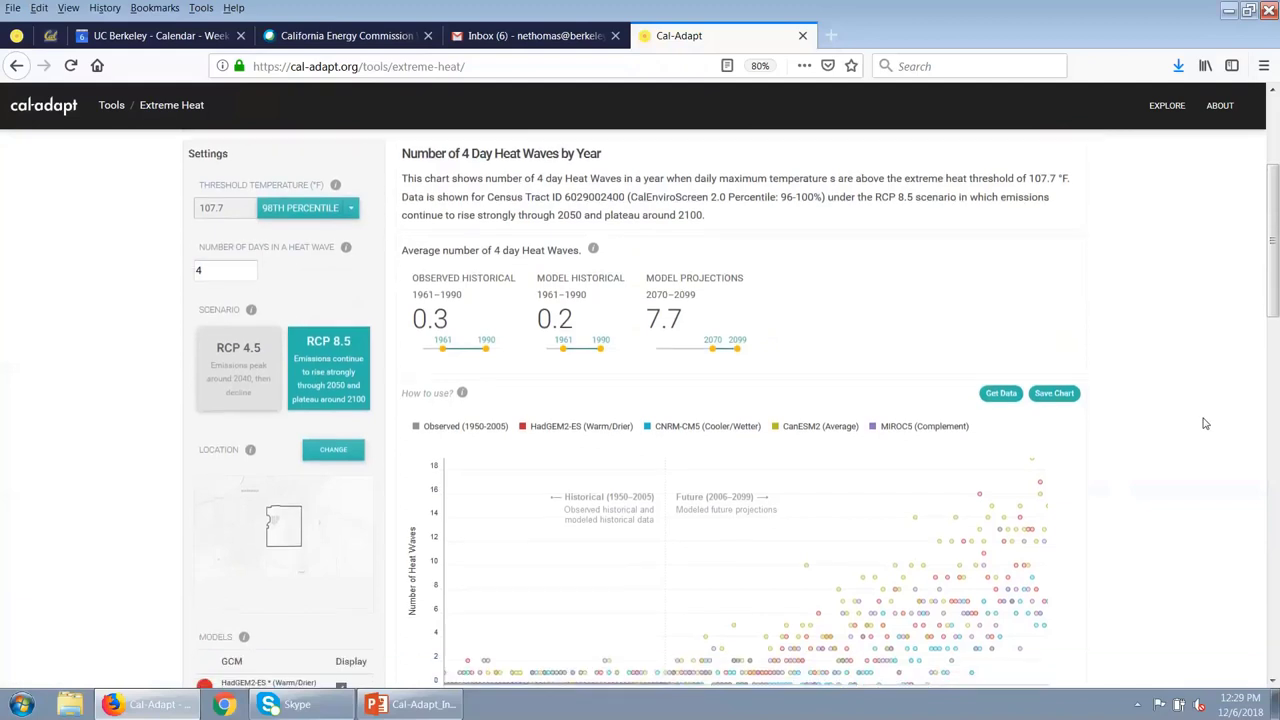
scroll(1205, 423, "down", 1)
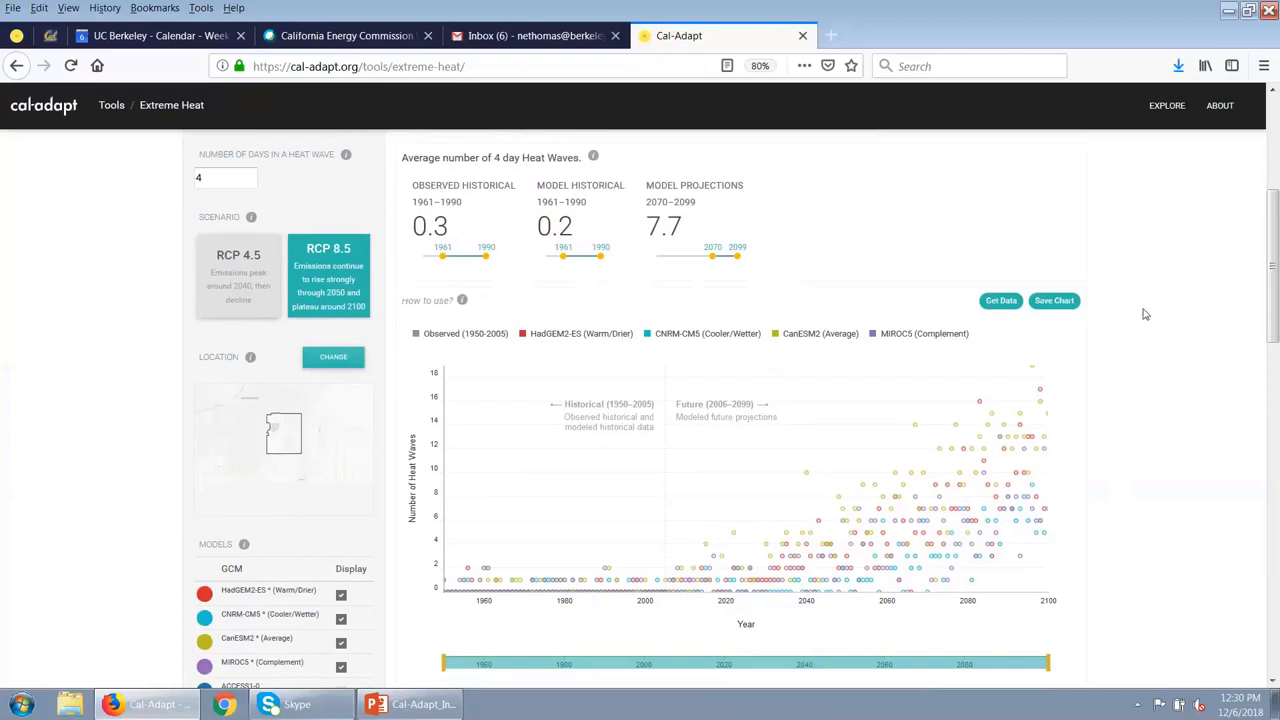
mouse_move(1032, 432)
- Show the maximum duration chart of consecutive extreme heat days and review the average number of days in the longest heat wave
scroll(1160, 452, "up", 1)
scroll(1160, 452, "up", 6)
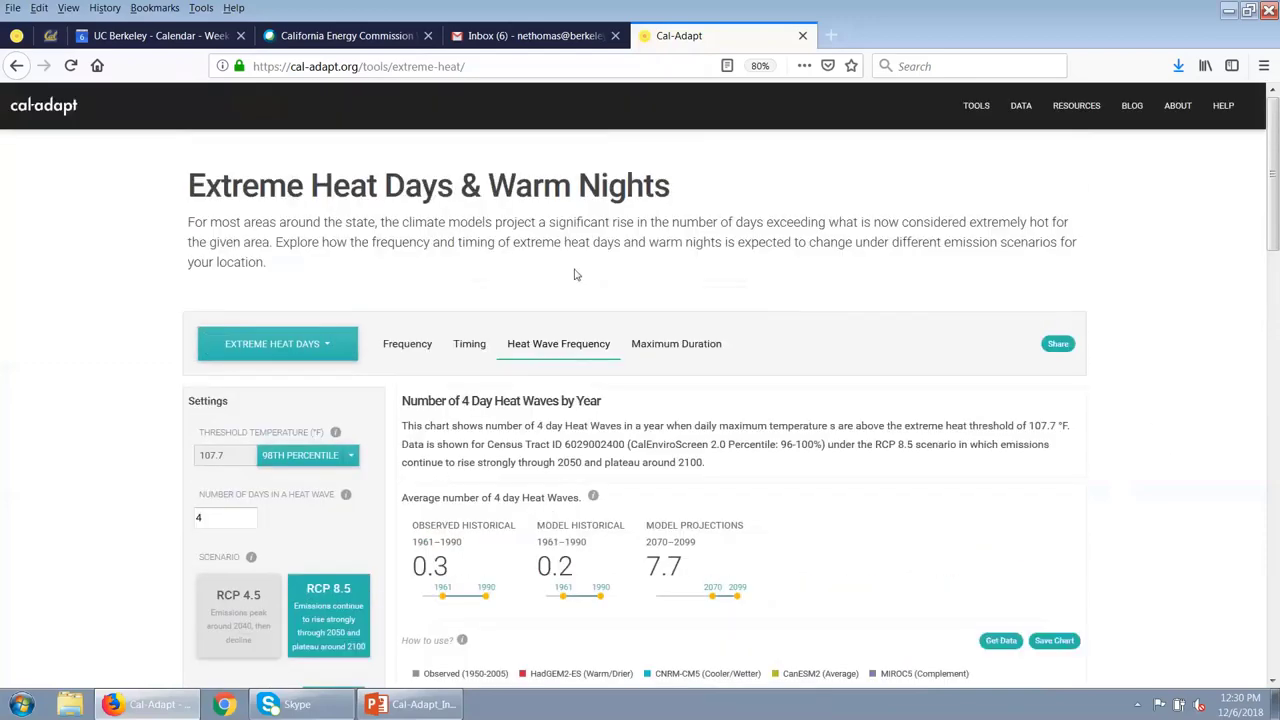
left_click(684, 345)
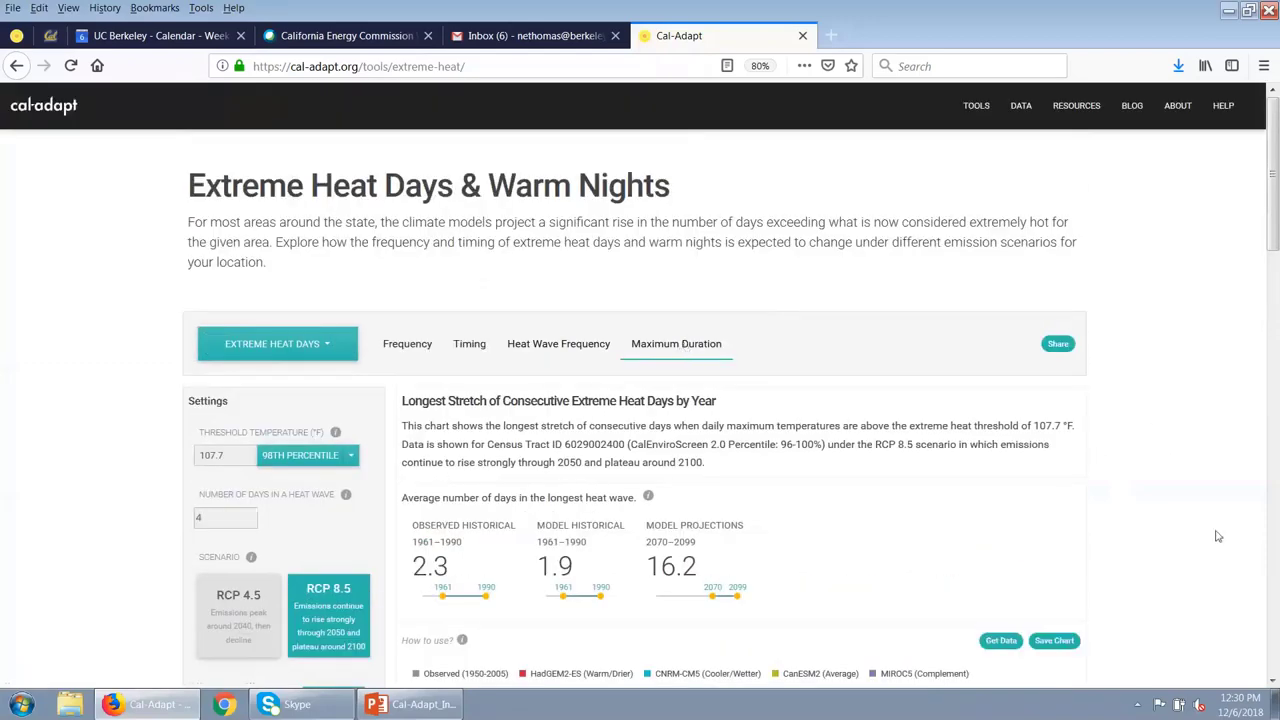
scroll(1218, 537, "down", 1)
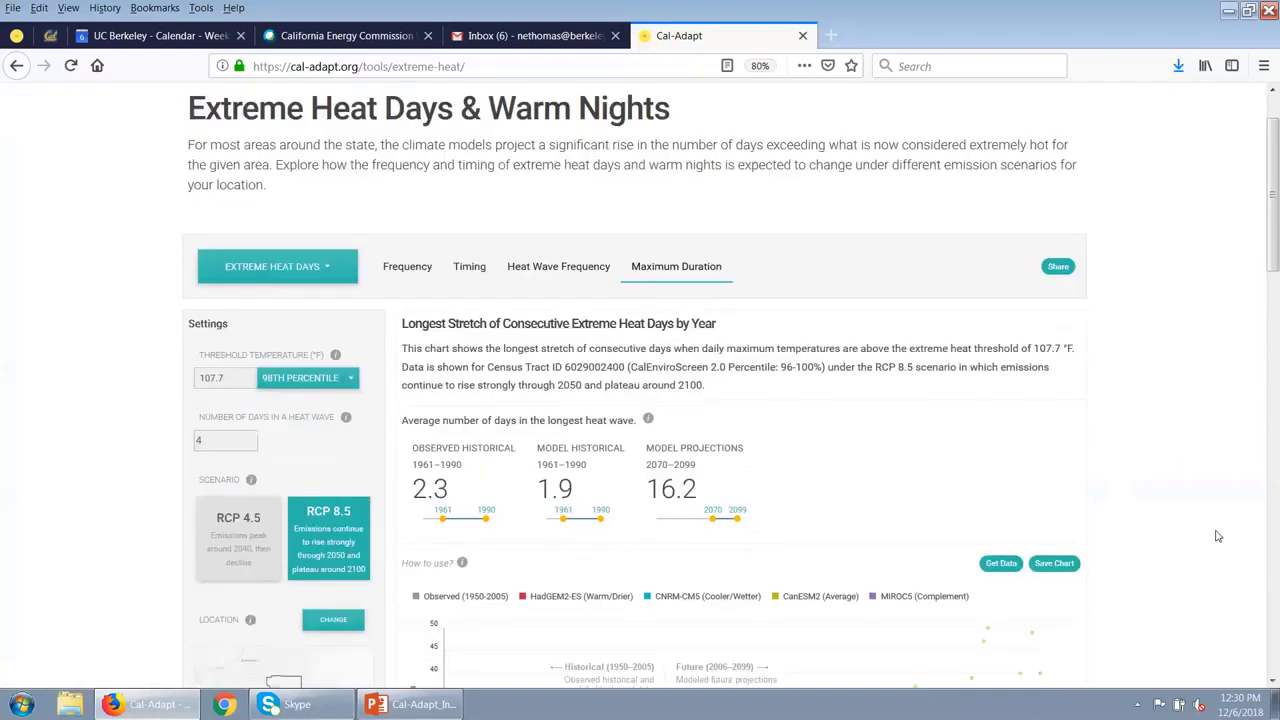
scroll(1218, 537, "down", 1)
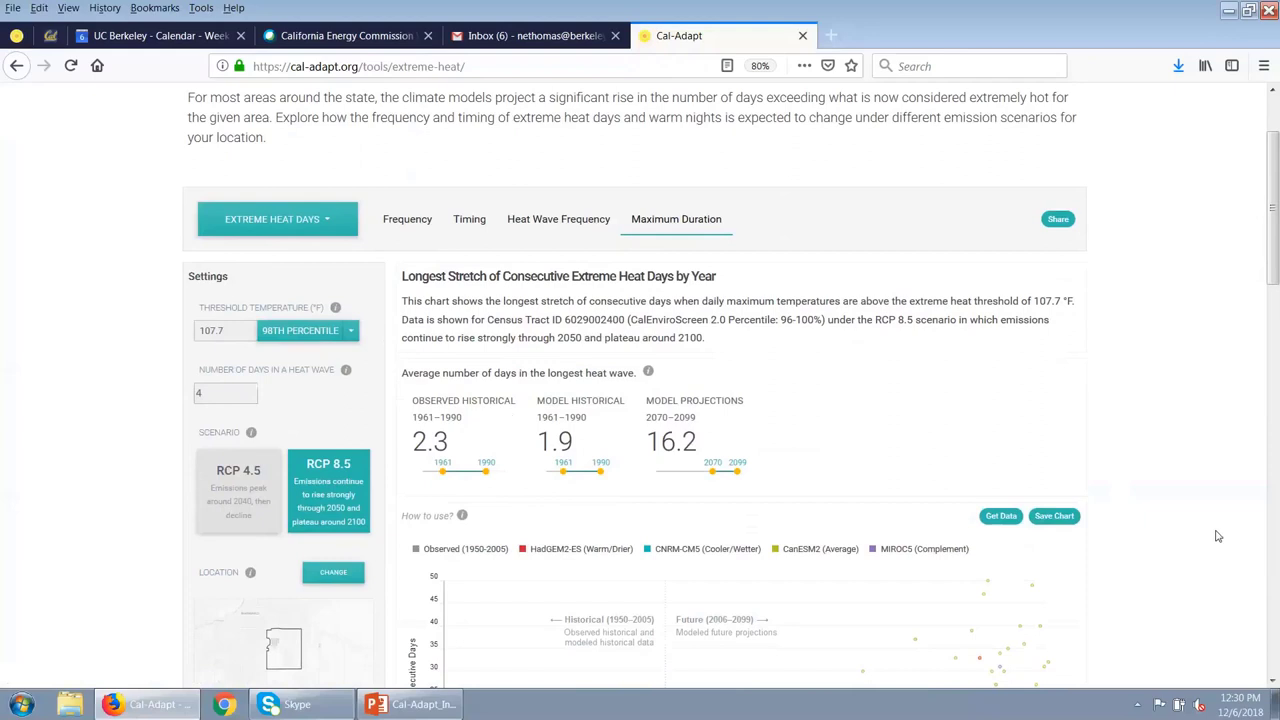
scroll(1218, 537, "down", 1)
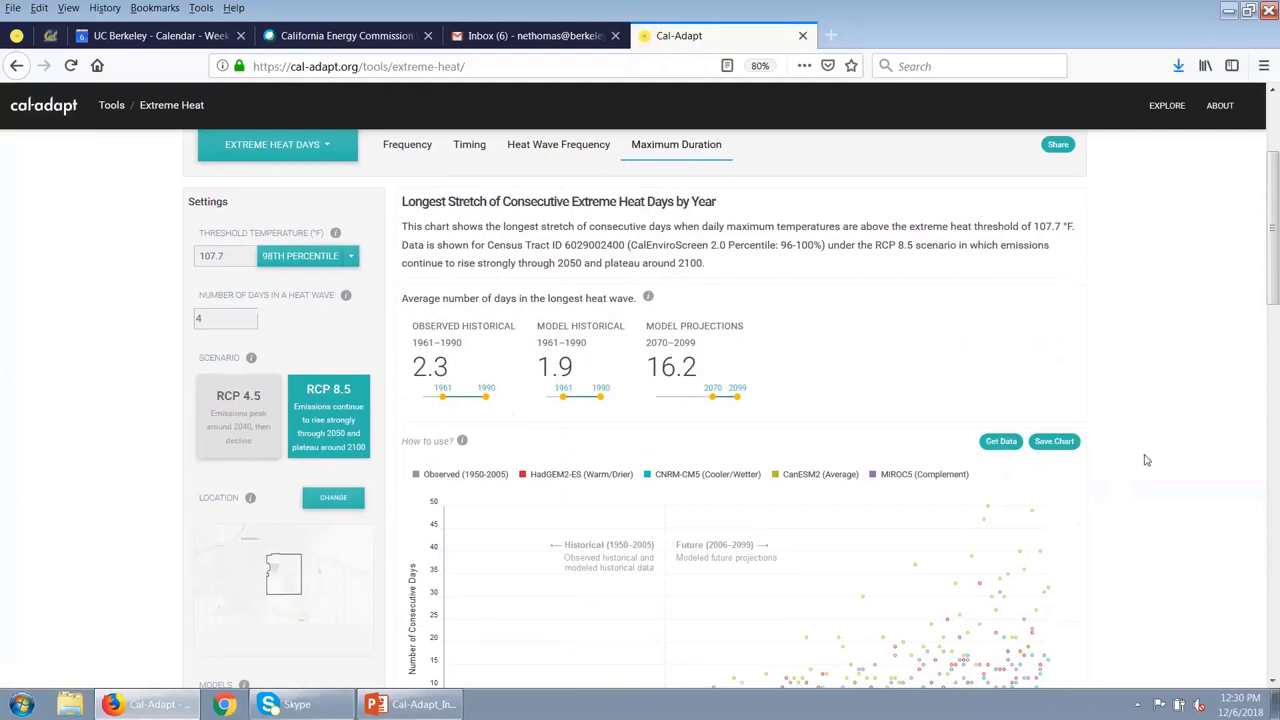
scroll(1147, 460, "down", 1)
scroll(1147, 460, "up", 1)
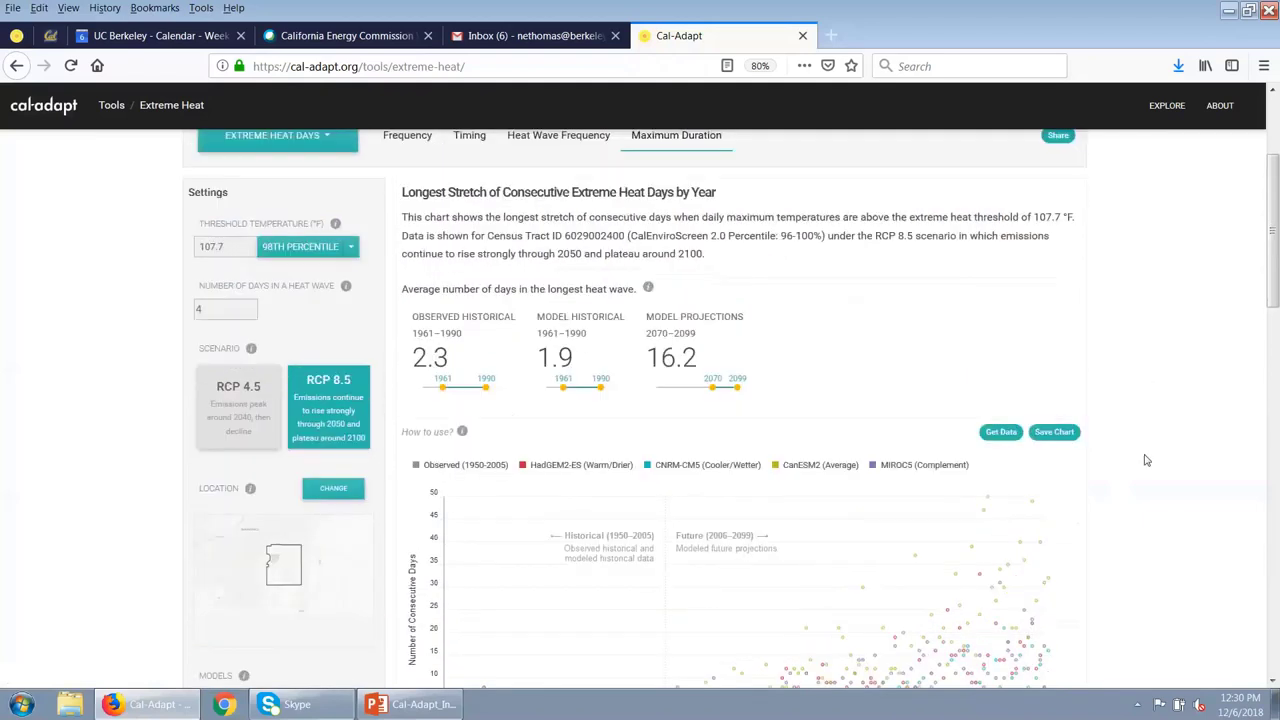
- Examine how the models' yearly longest stretches of extreme heat days compare with the historical and projected averages, including the chart's source notes
scroll(1147, 460, "down", 1)
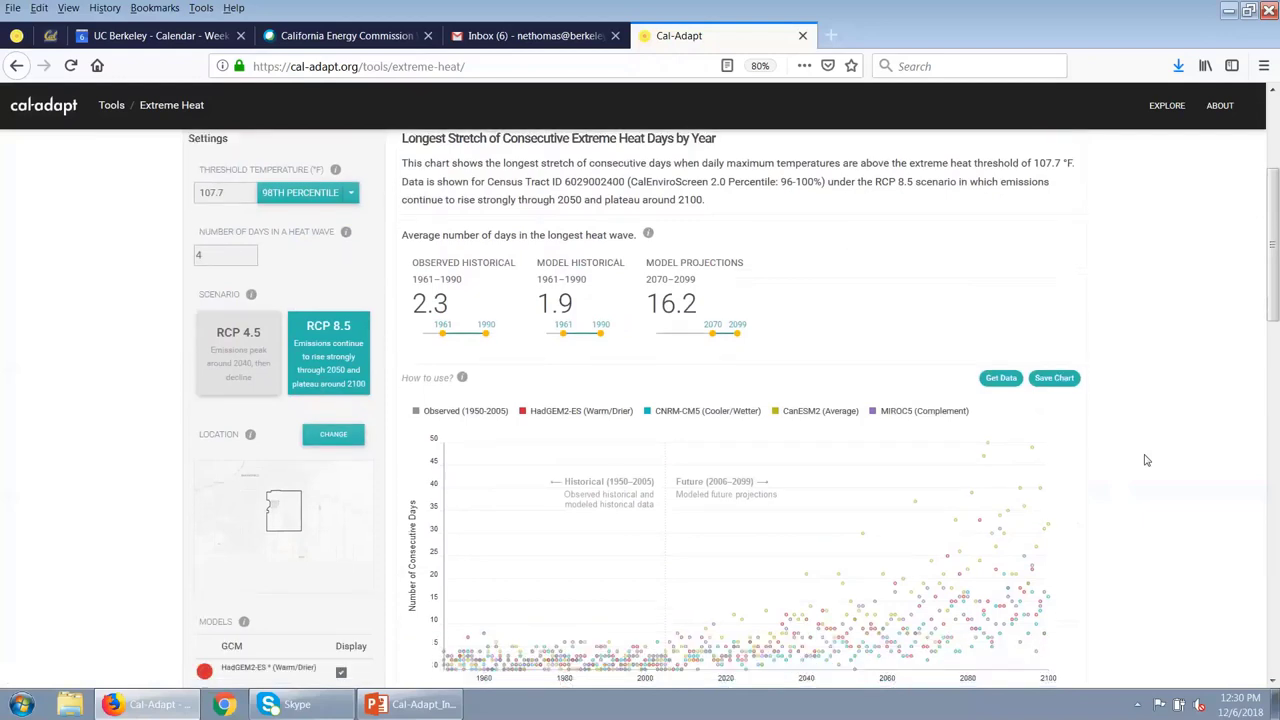
scroll(1147, 460, "down", 1)
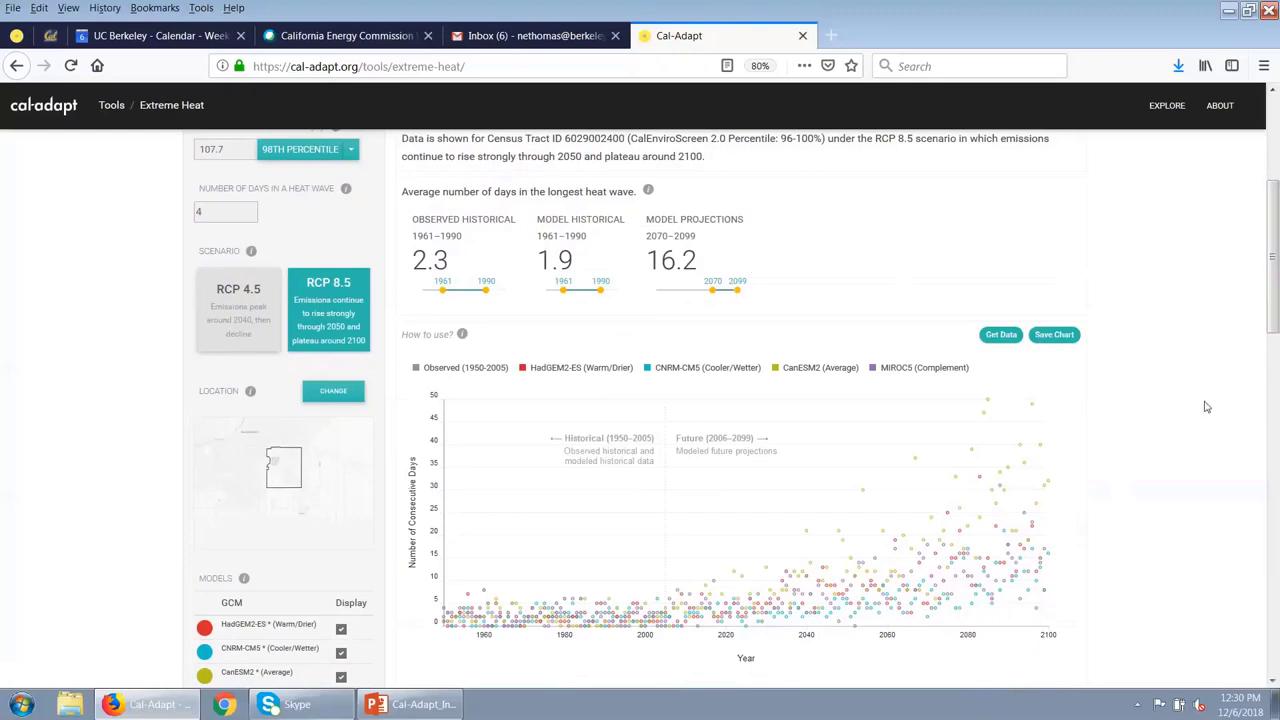
scroll(1205, 407, "up", 2)
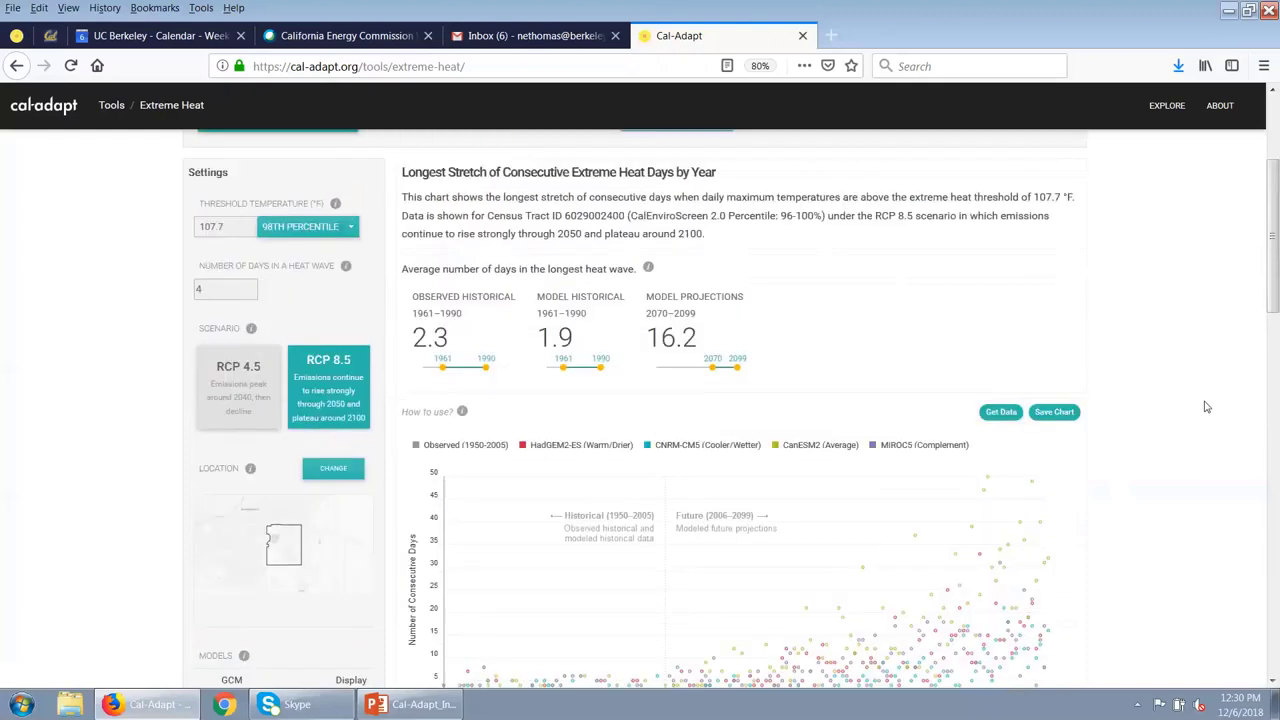
scroll(1205, 407, "down", 1)
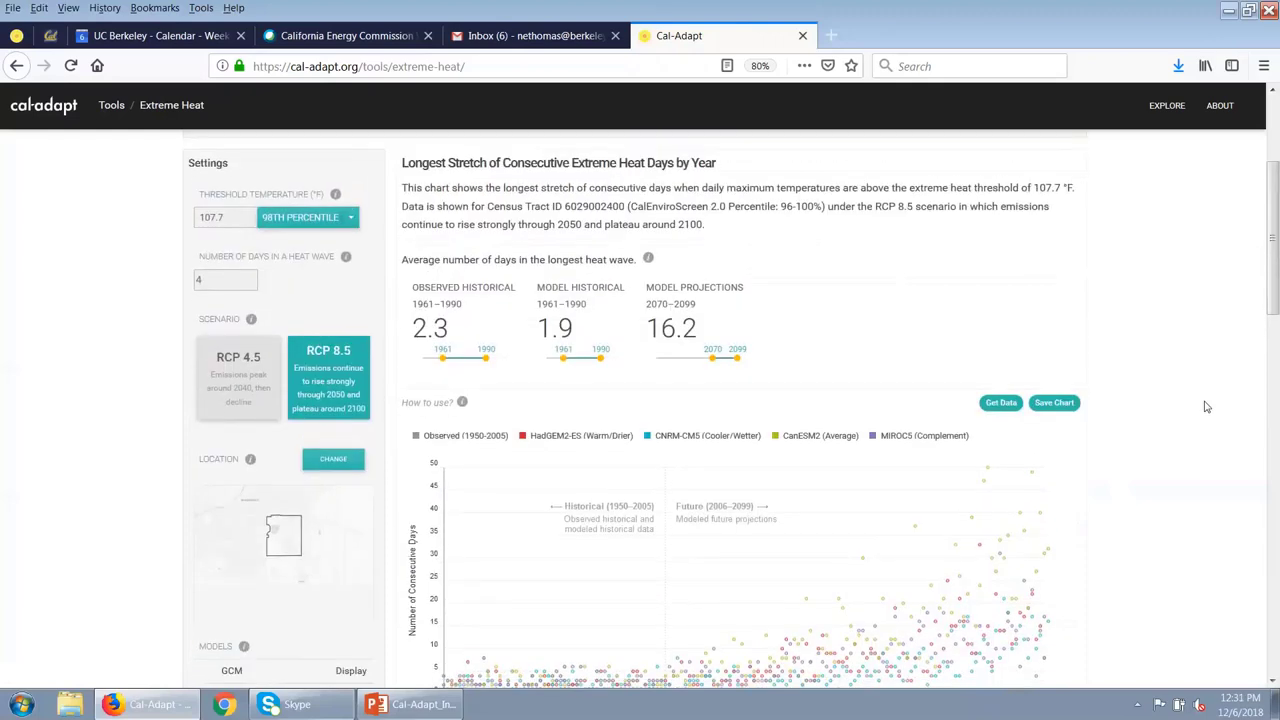
scroll(1205, 407, "down", 2)
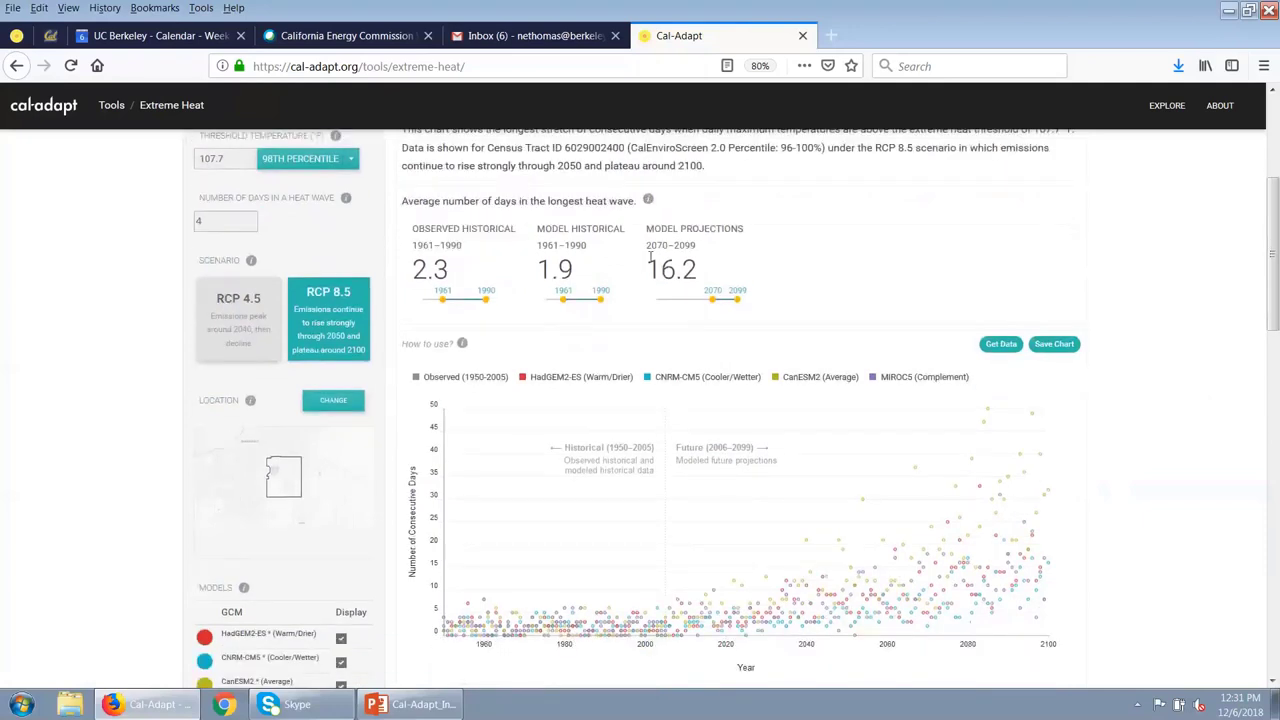
mouse_move(1057, 504)
scroll(1160, 502, "up", 2)
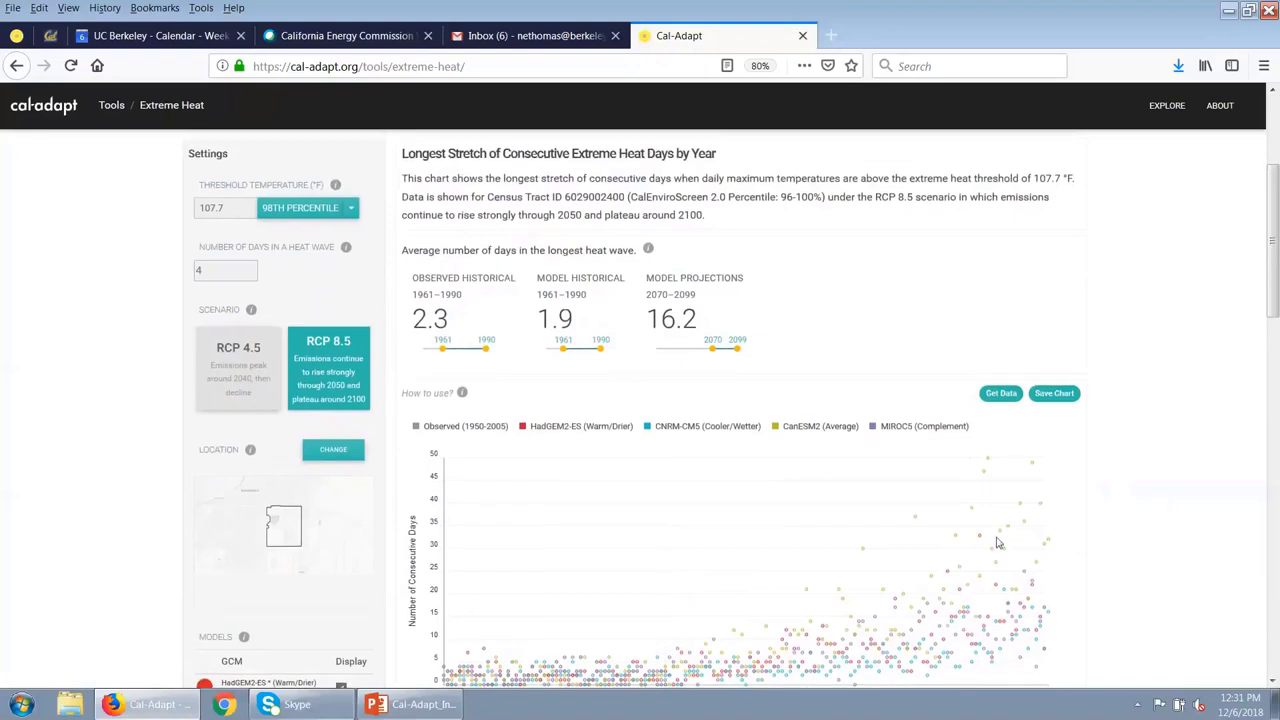
mouse_move(997, 541)
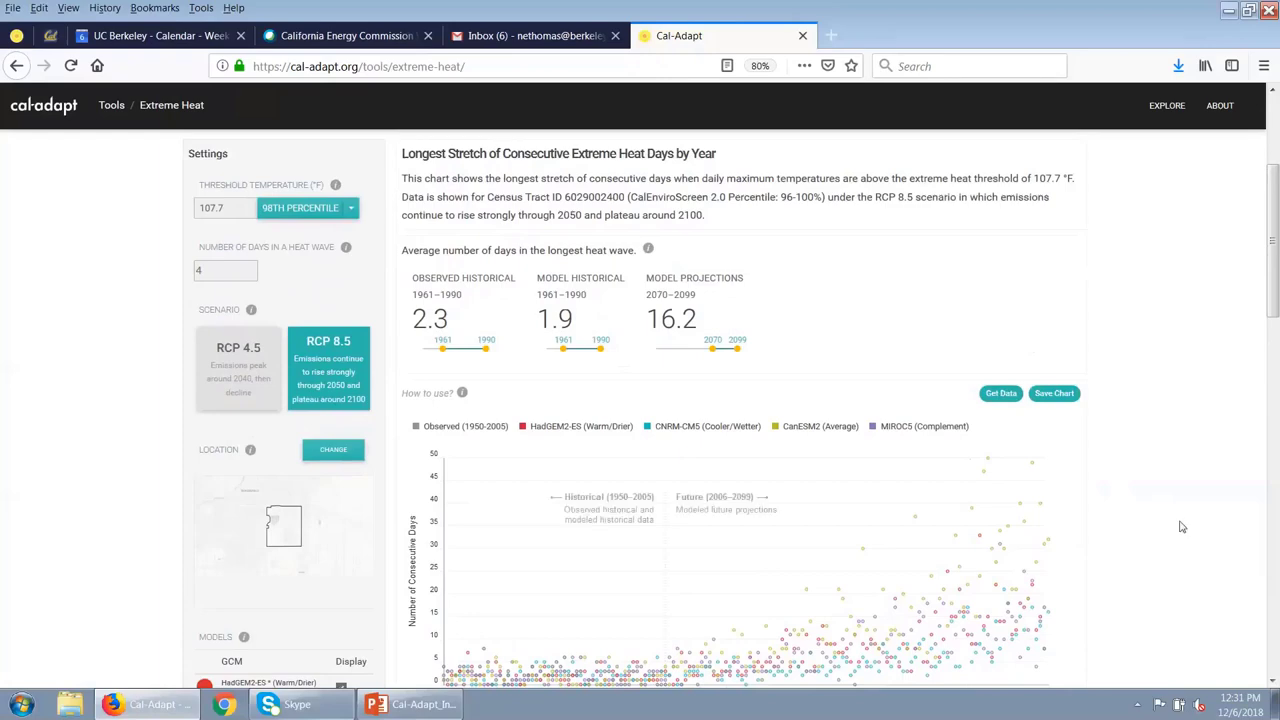
scroll(1181, 527, "down", 5)
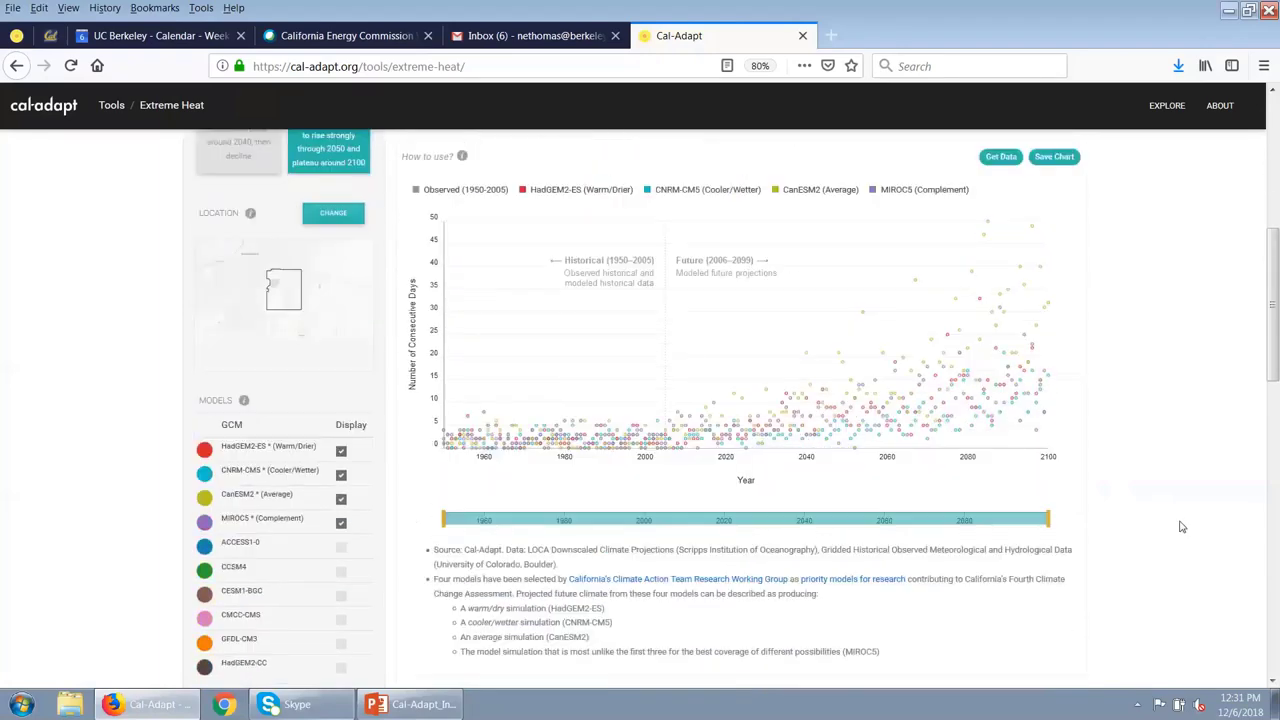
- Review the longest stretch of extreme heat days chart together with its source notes, the About and Data Sources sections, and the chart settings
scroll(1181, 527, "down", 2)
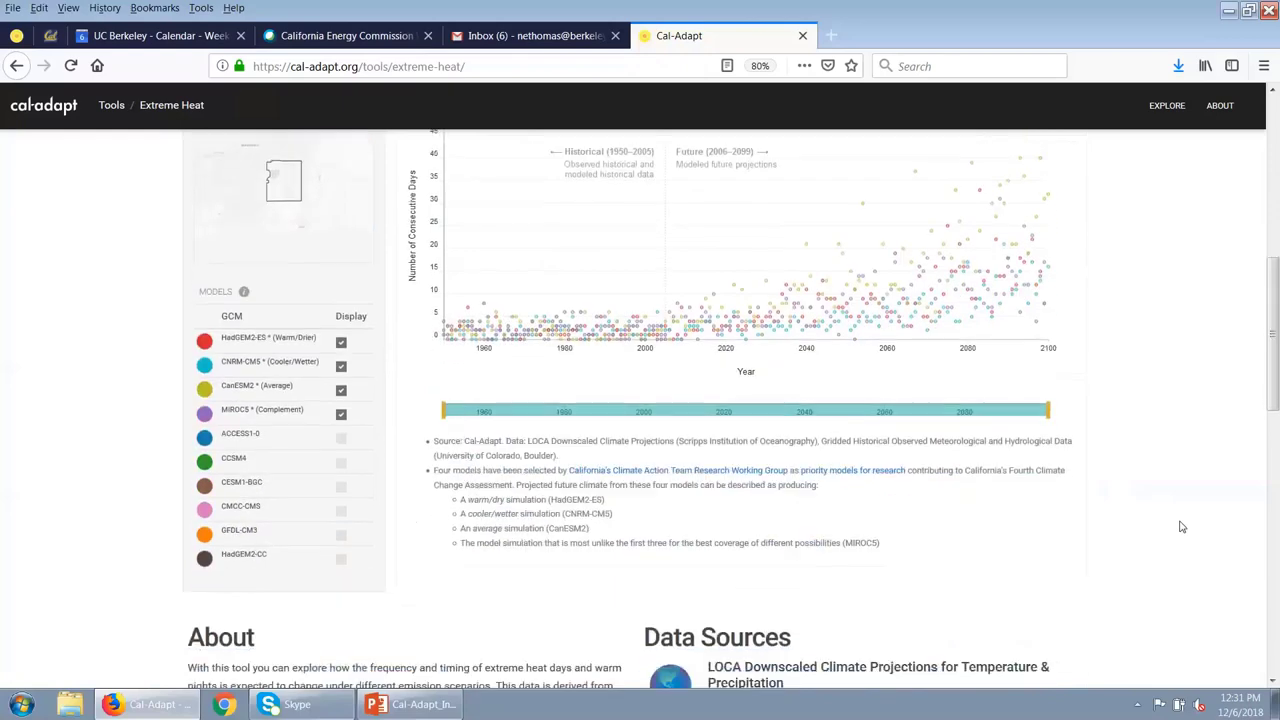
scroll(1181, 527, "down", 3)
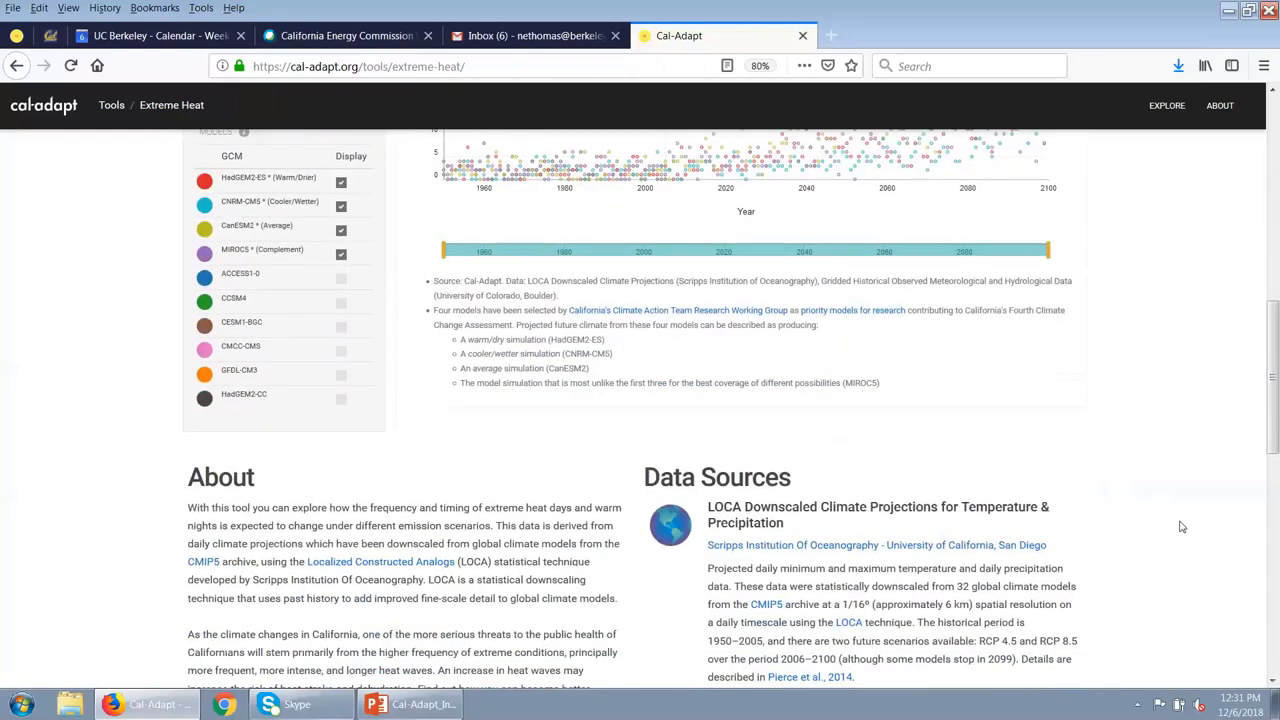
scroll(1181, 527, "up", 4)
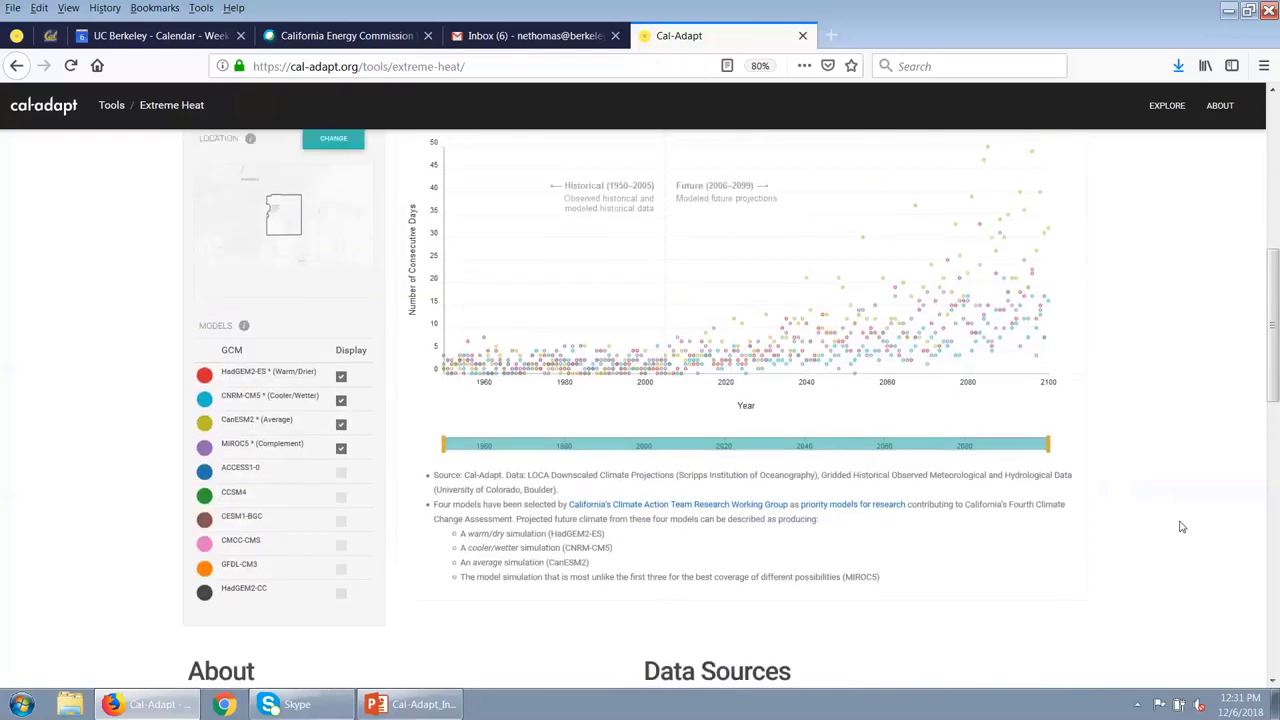
scroll(1181, 527, "up", 2)
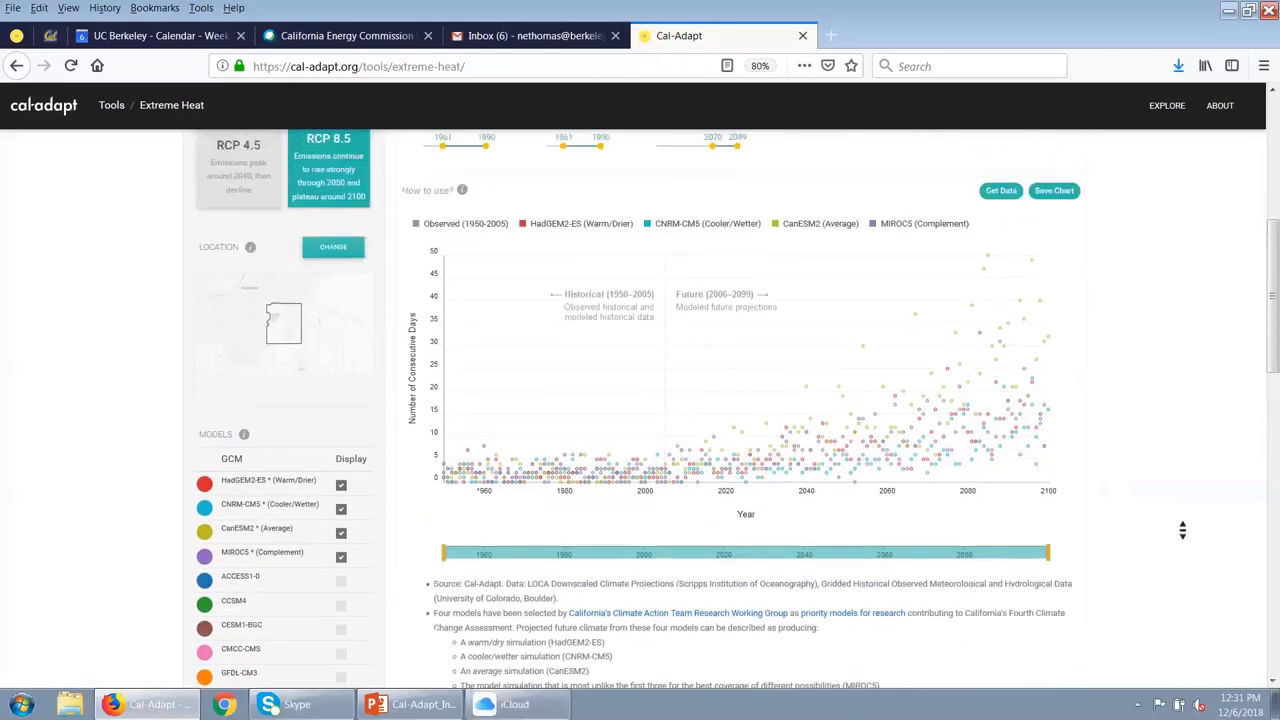
scroll(1182, 530, "up", 2)
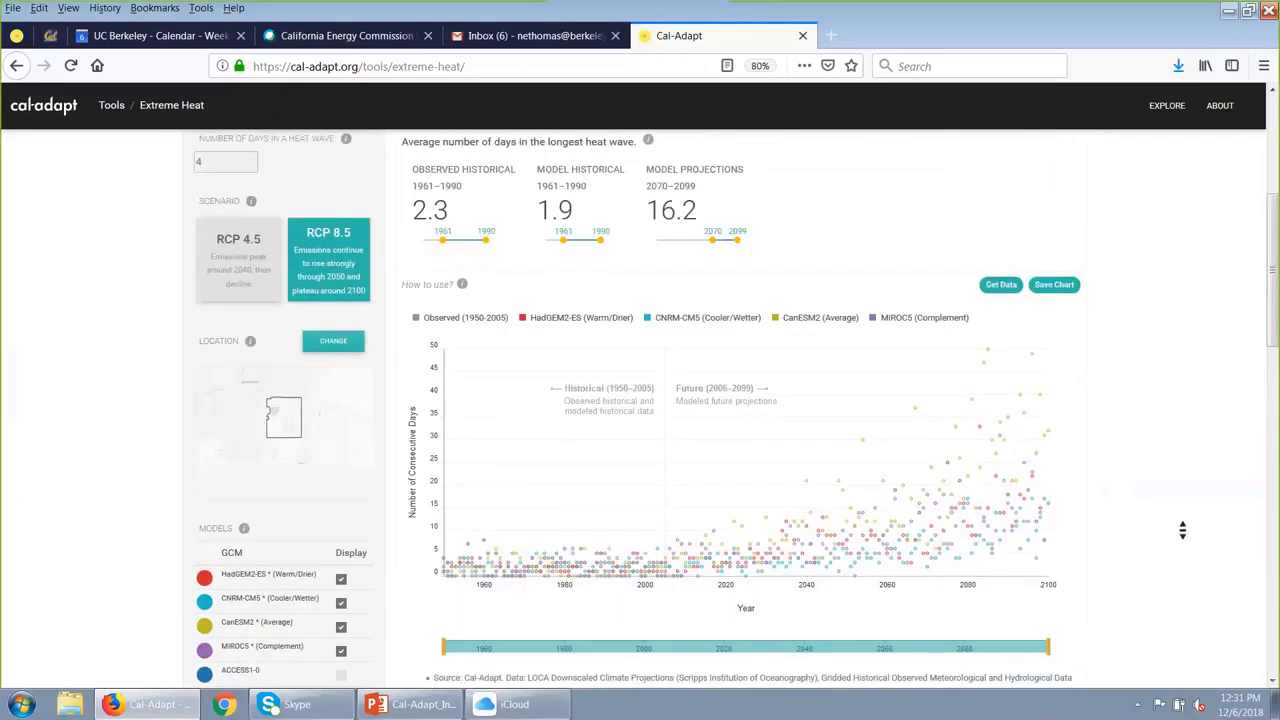
scroll(1182, 530, "up", 4)
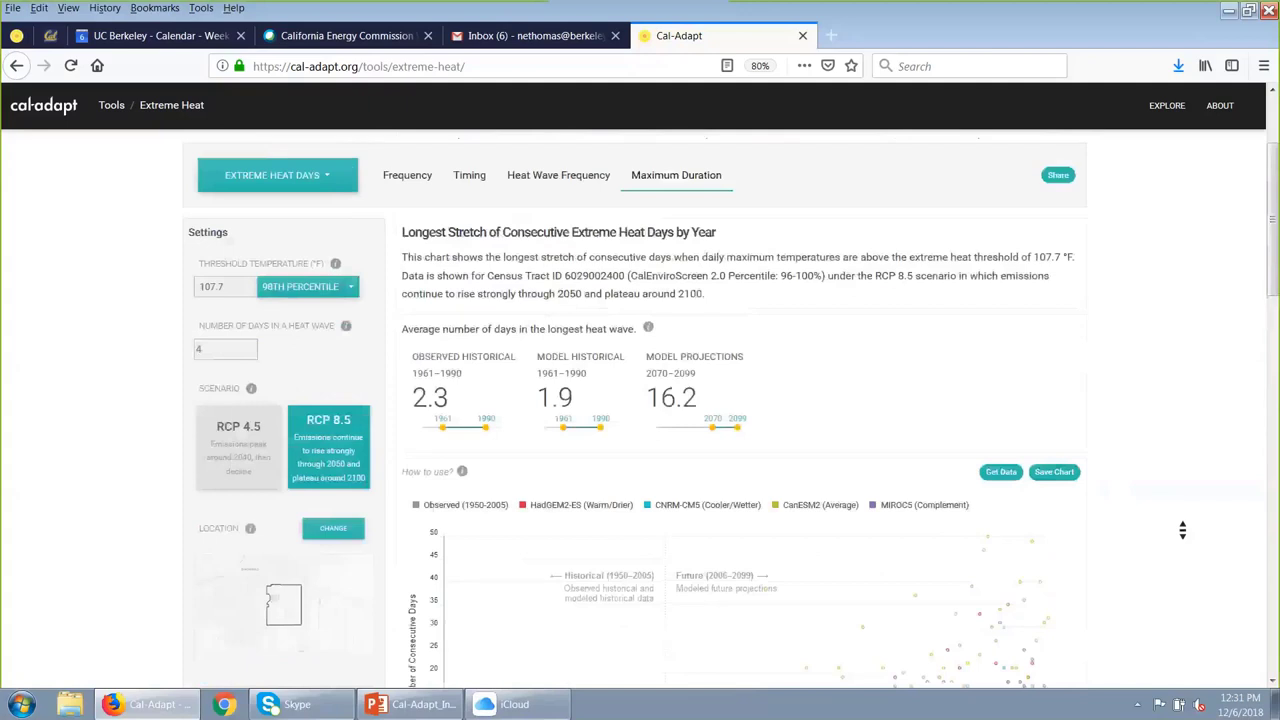
scroll(1182, 530, "up", 2)
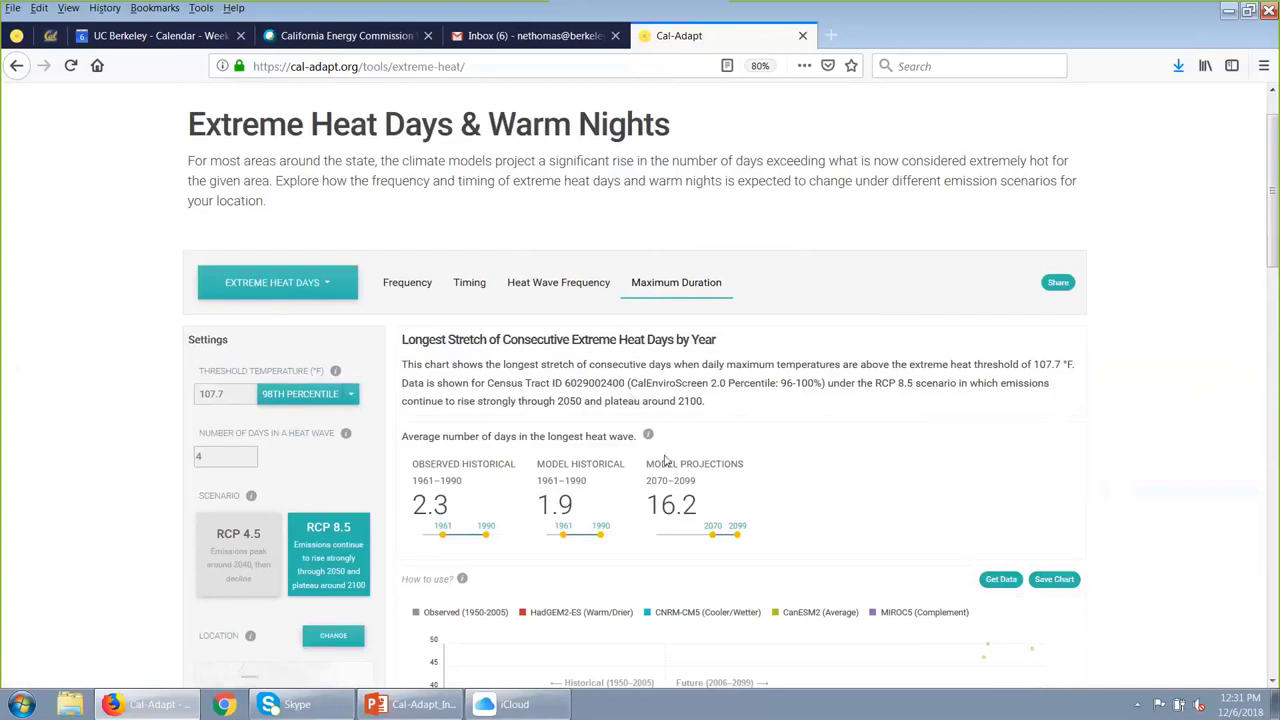
- Read the explanation of the longest heat wave's summary statistics and view the share link for the extreme heat chart
mouse_move(648, 437)
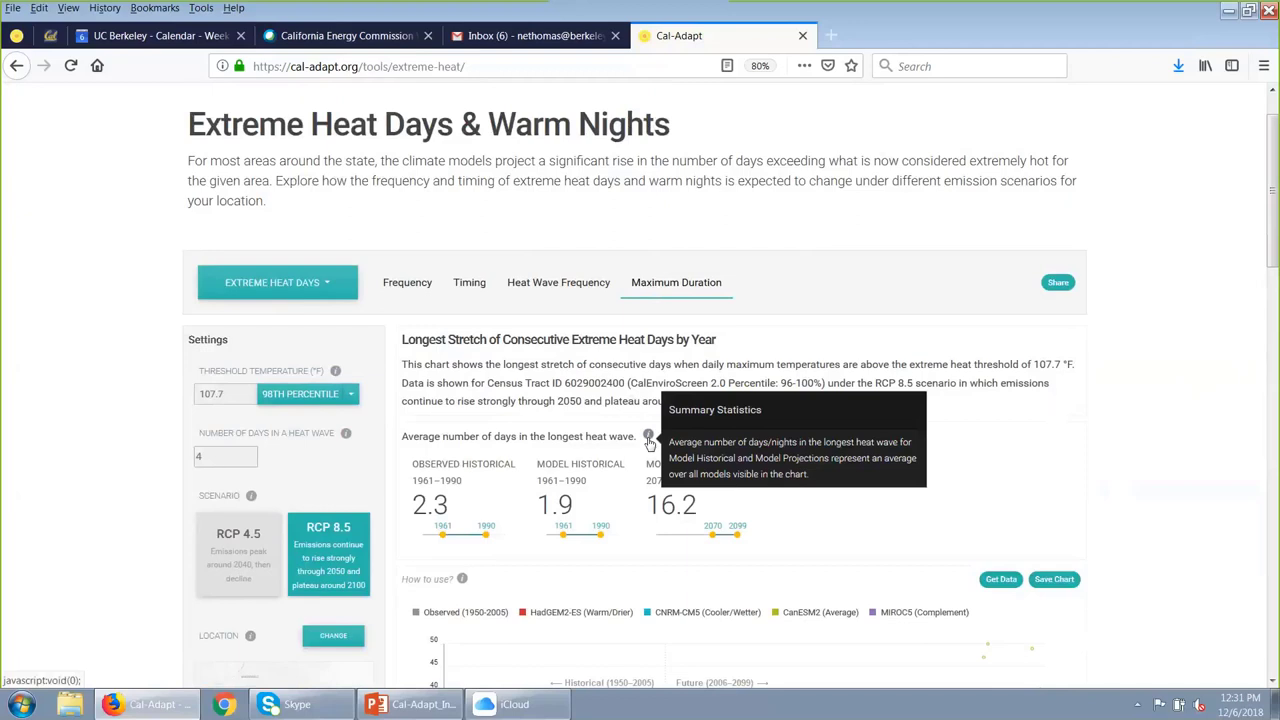
mouse_move(345, 436)
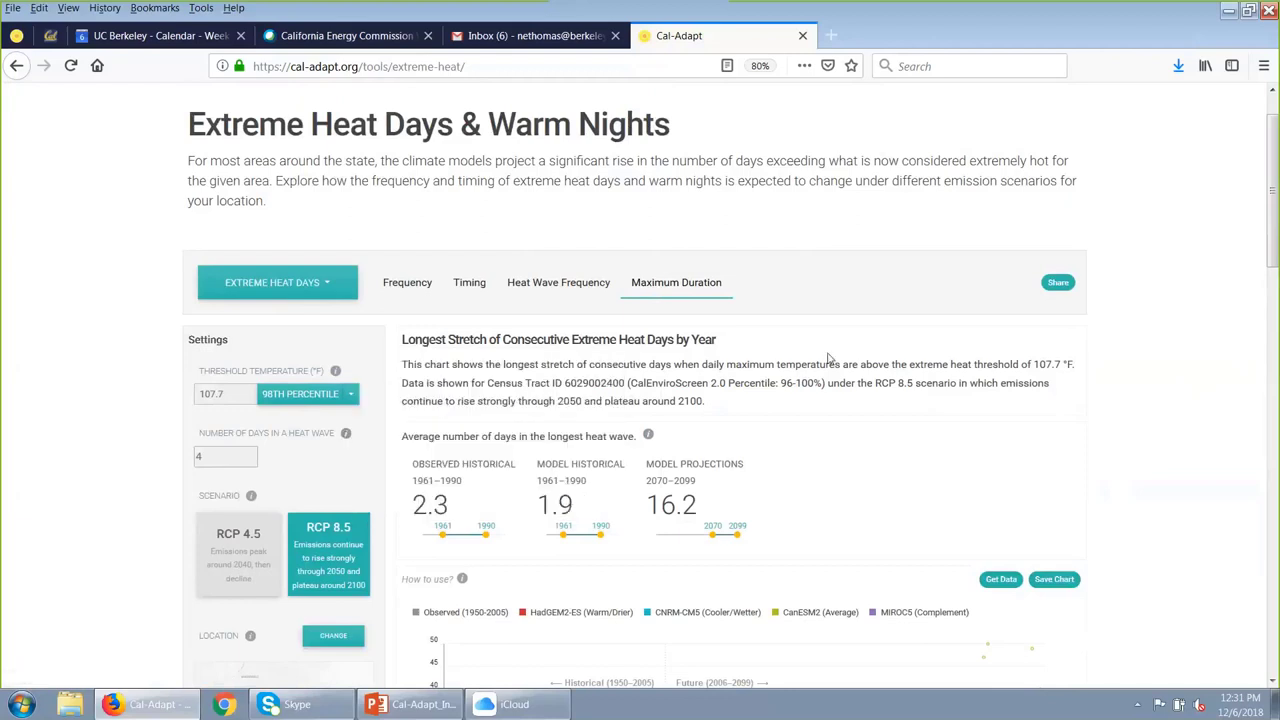
left_click(1060, 285)
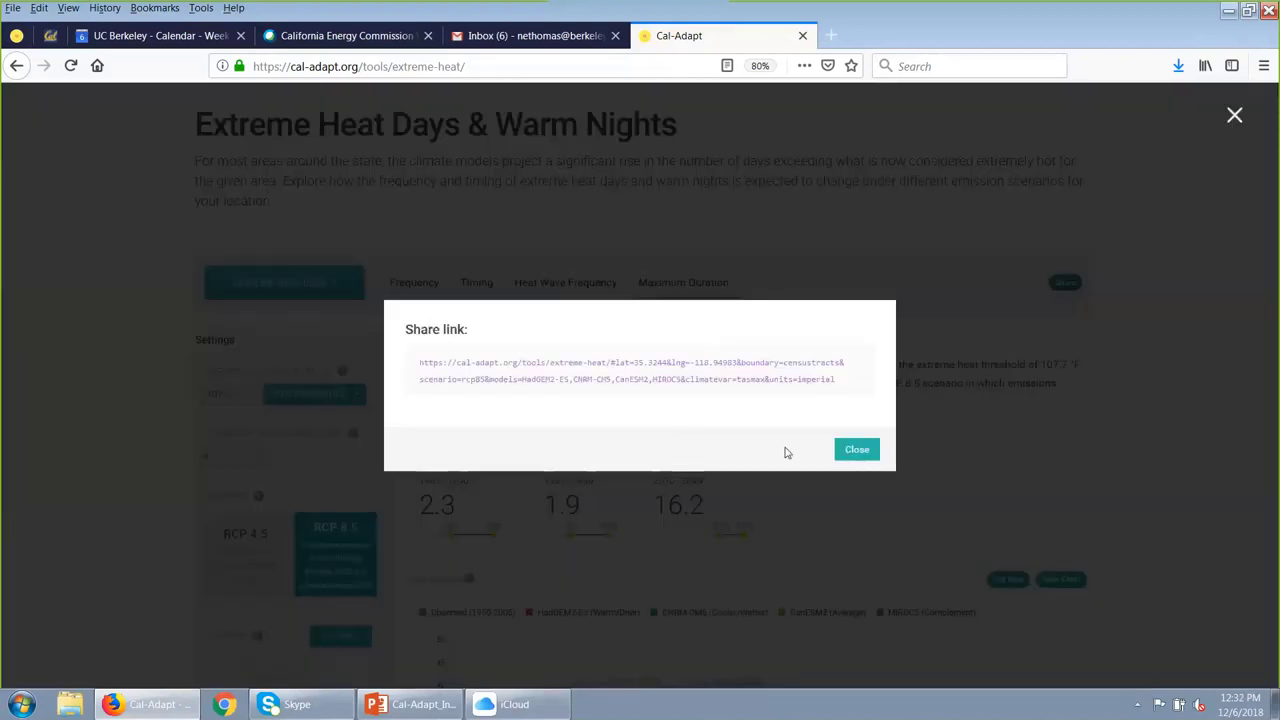
left_click(855, 450)
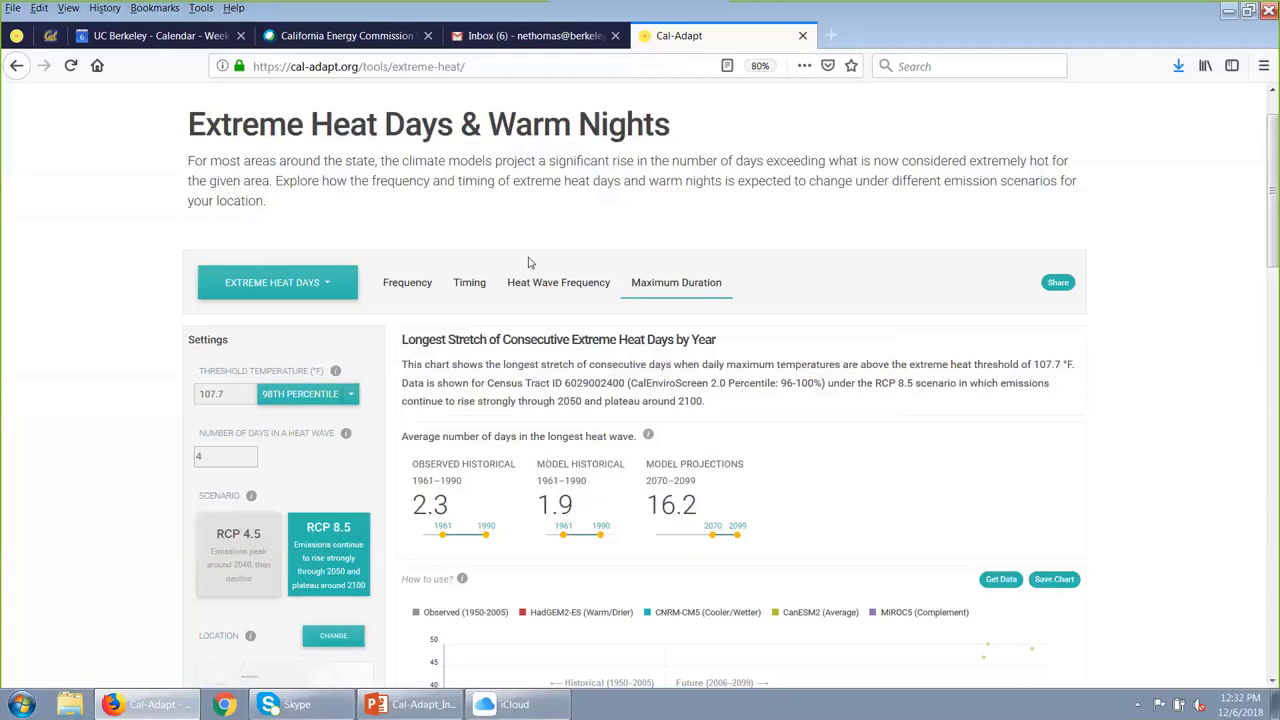
- Switch the maximum duration chart to Warm Nights and examine its averages and yearly points
left_click(320, 286)
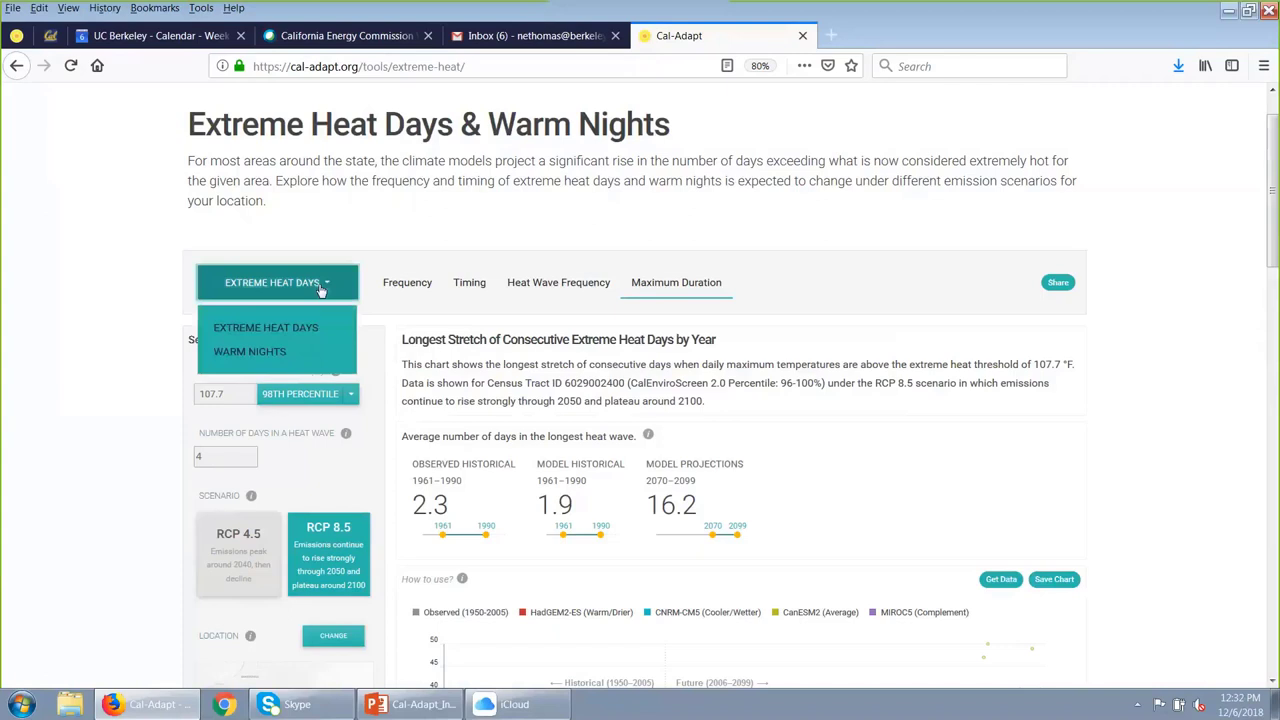
left_click(272, 352)
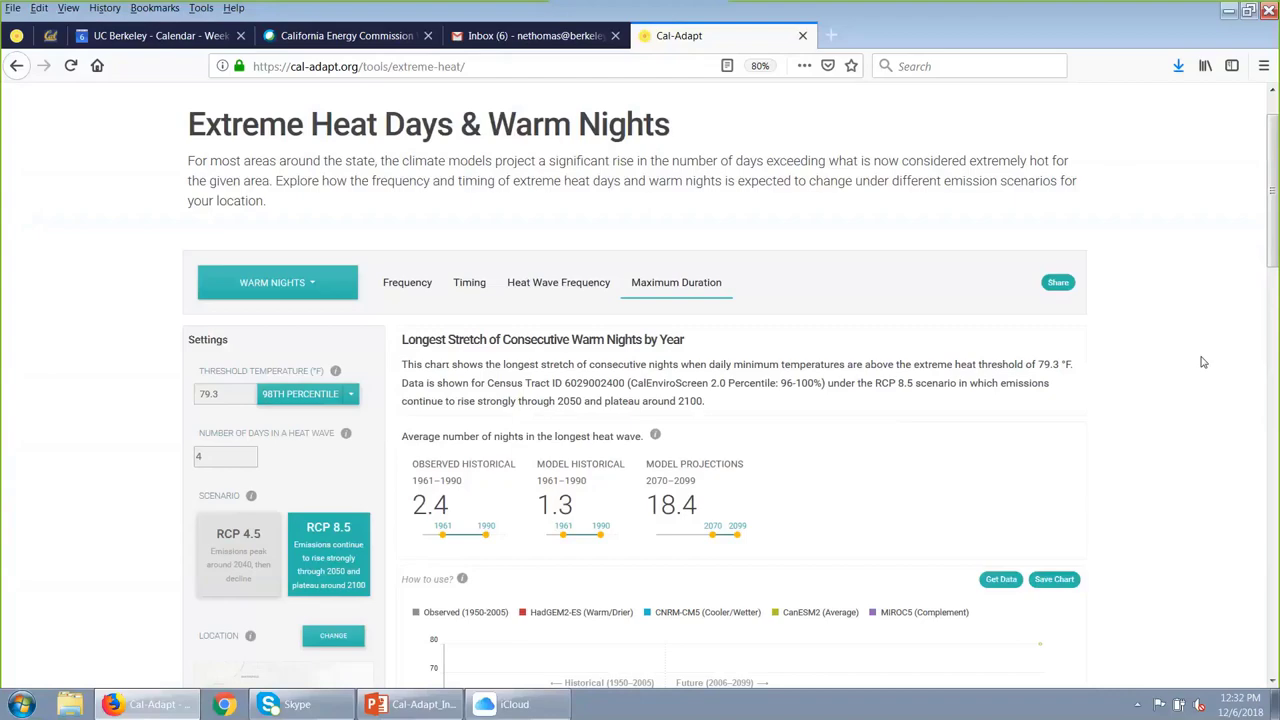
scroll(1170, 440, "down", 3)
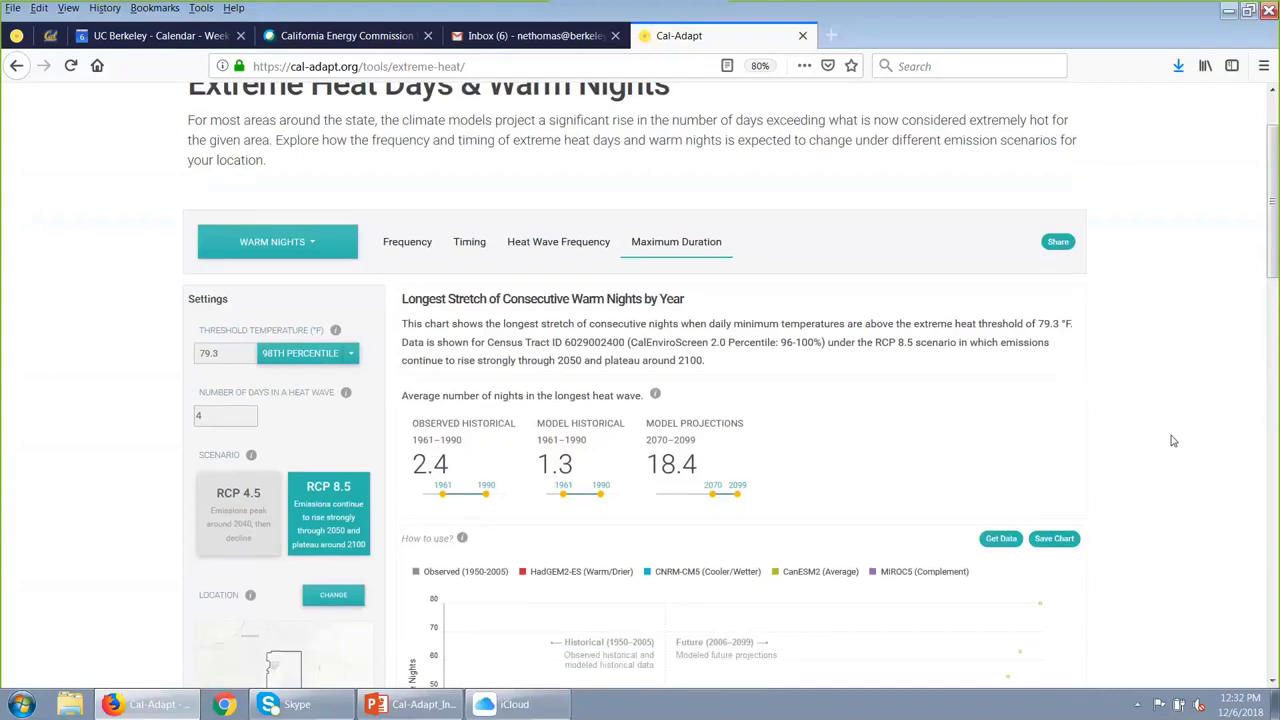
scroll(1173, 440, "down", 3)
scroll(1173, 441, "down", 5)
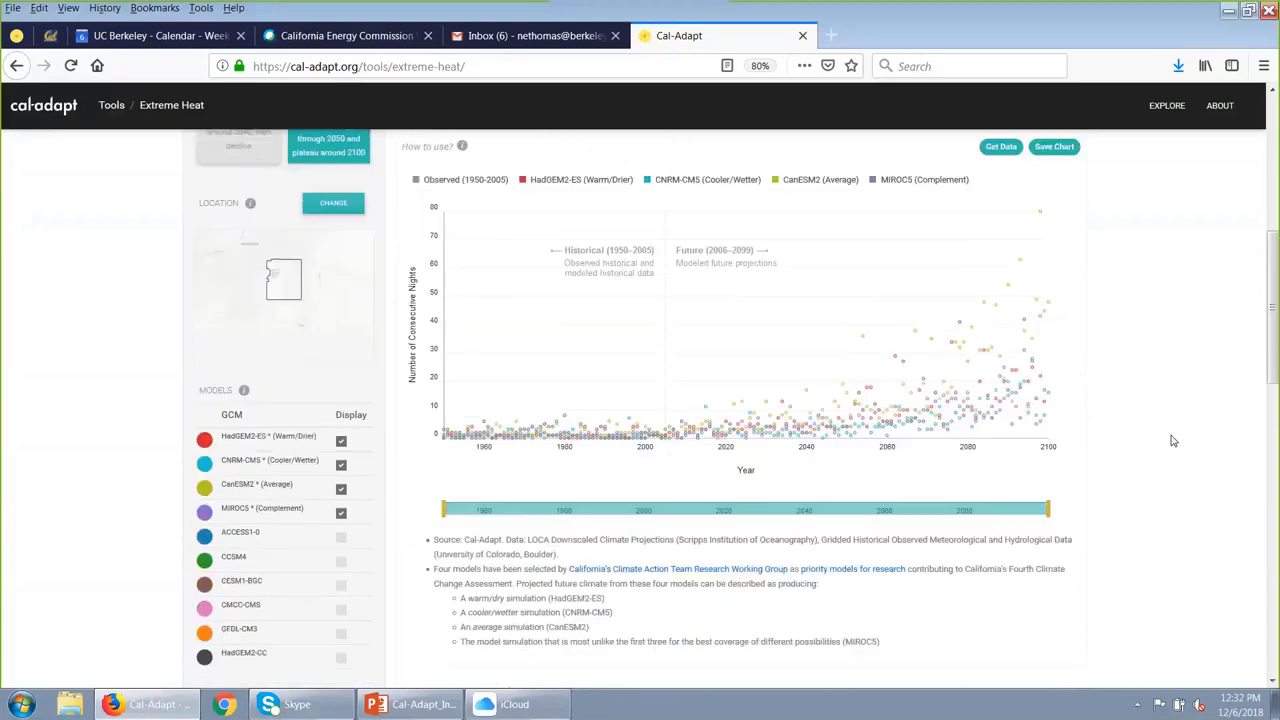
scroll(1173, 441, "up", 6)
scroll(1173, 441, "up", 4)
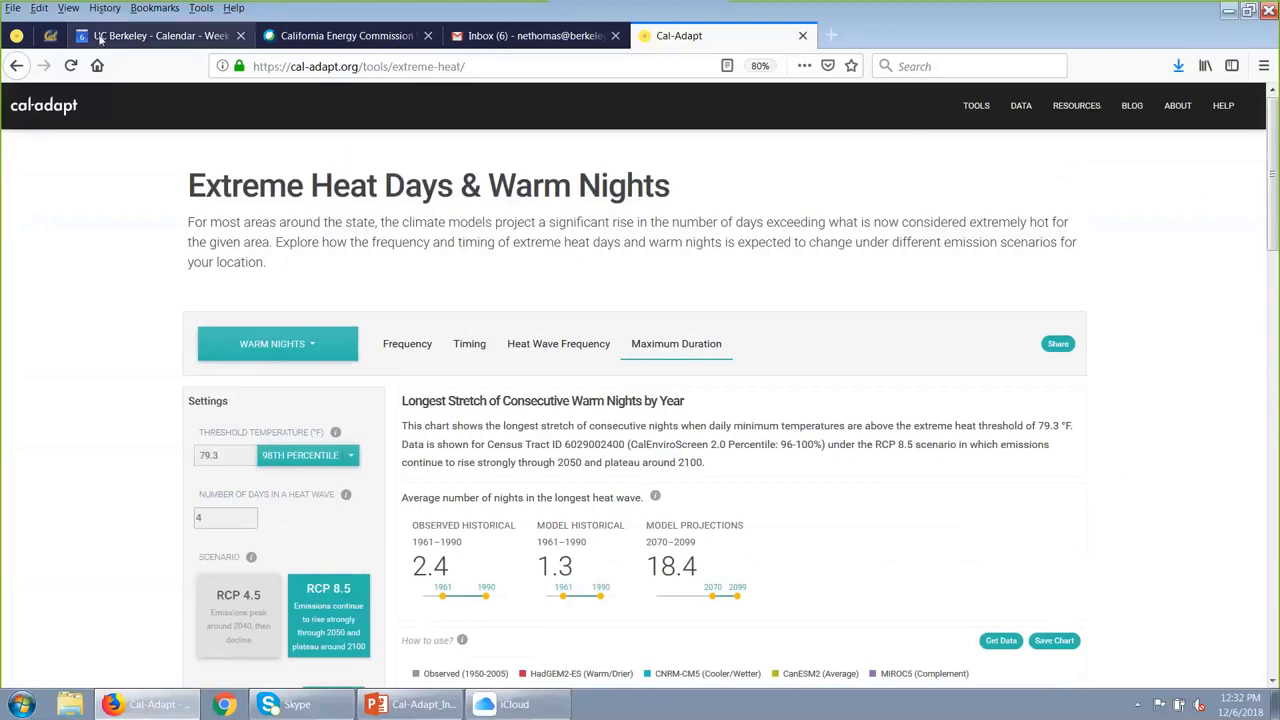
- Open the Wildfire tool from the site's home page and examine its burned area map and annual average chart
left_click(45, 110)
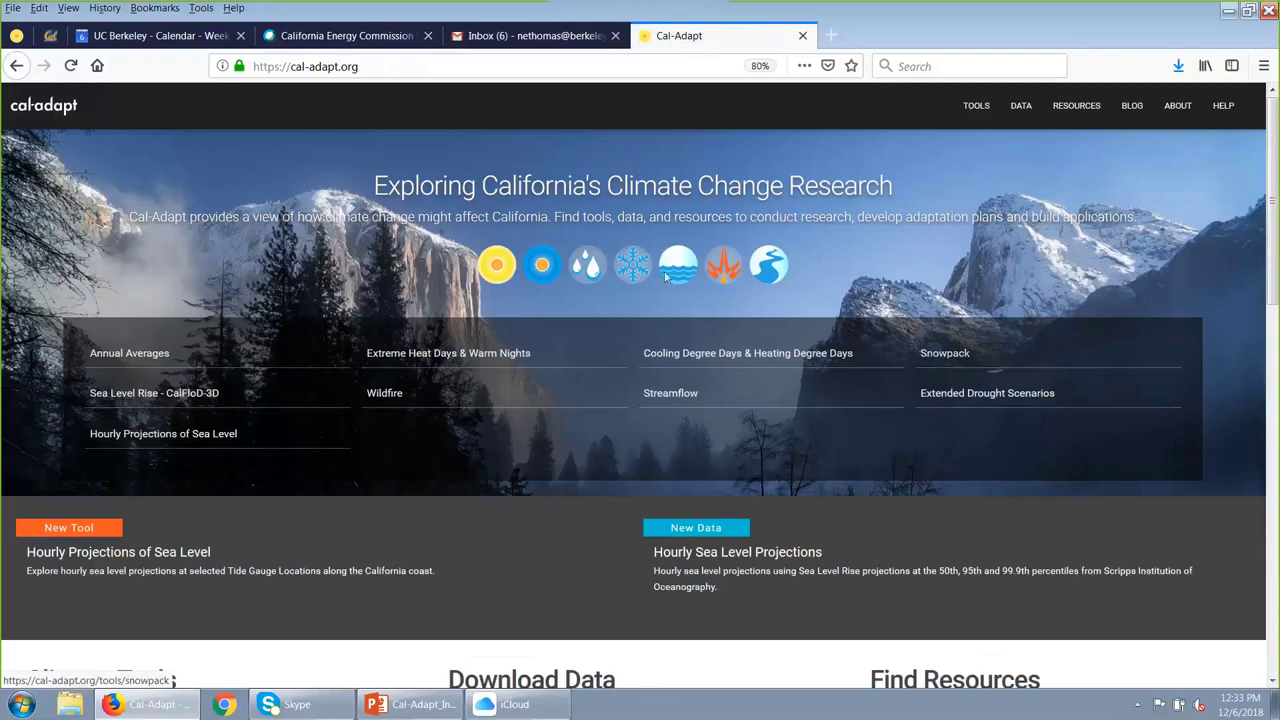
left_click(386, 394)
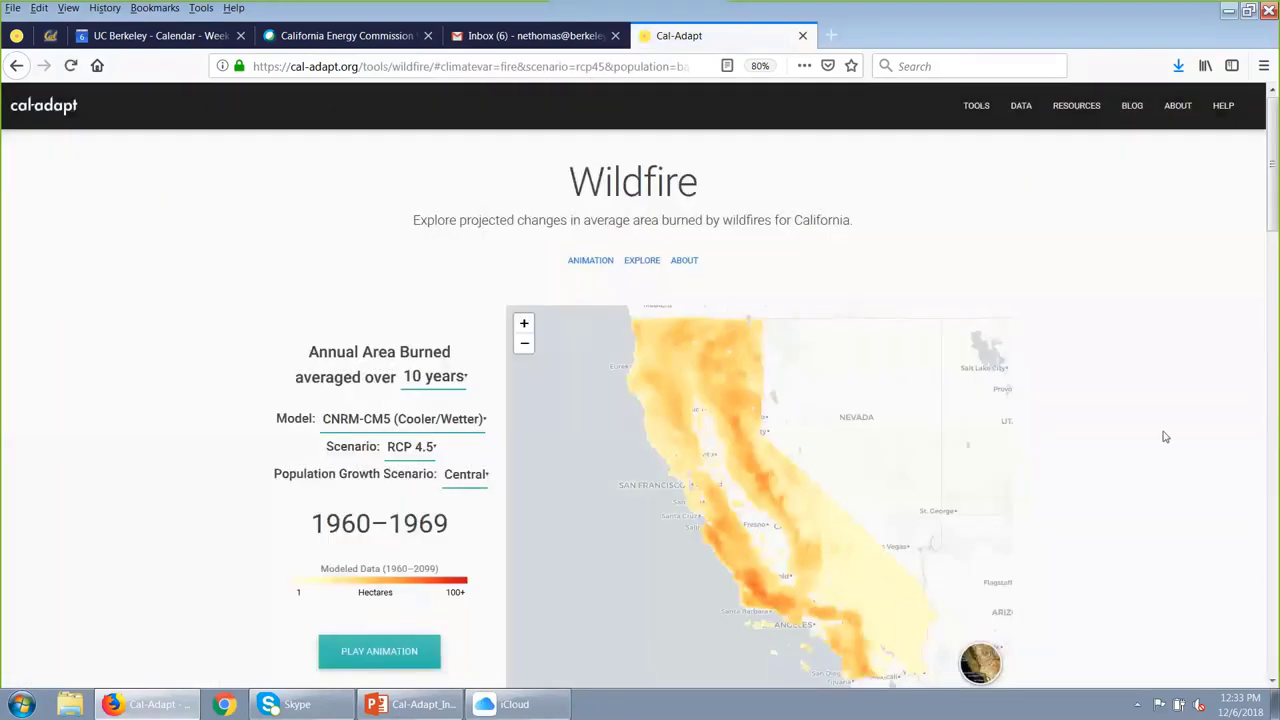
scroll(1165, 437, "down", 1)
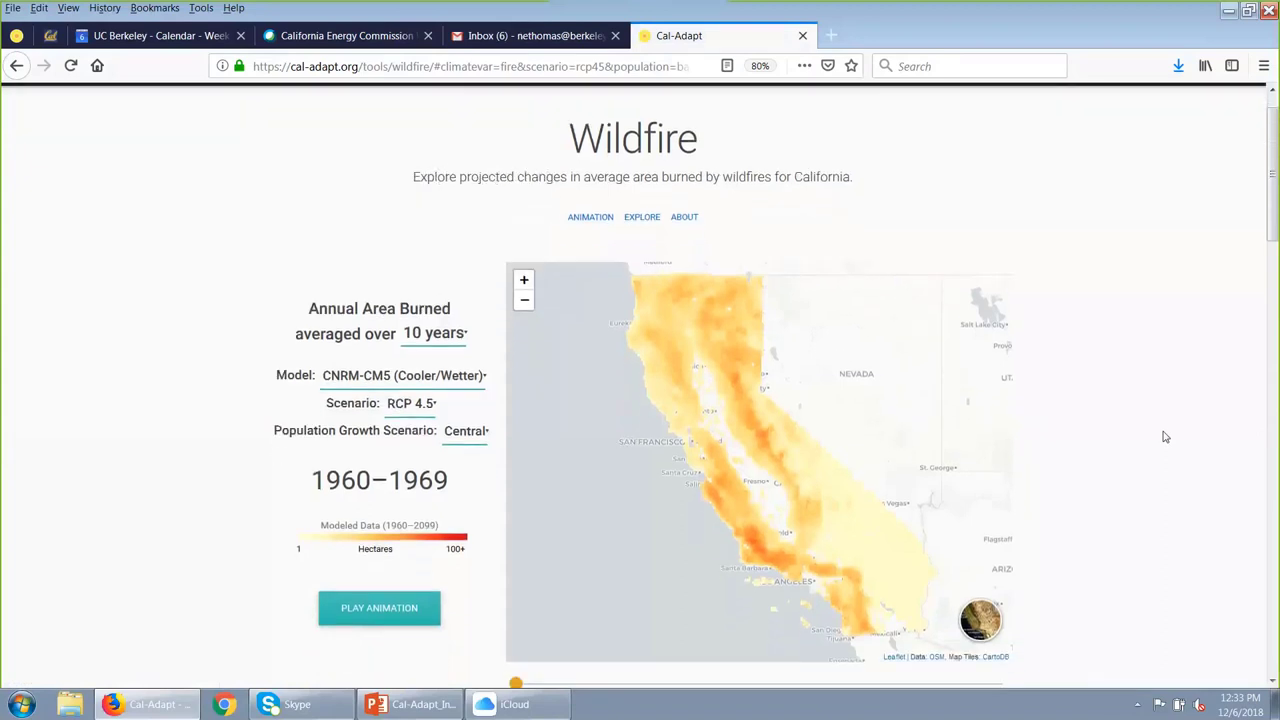
scroll(1165, 437, "down", 1)
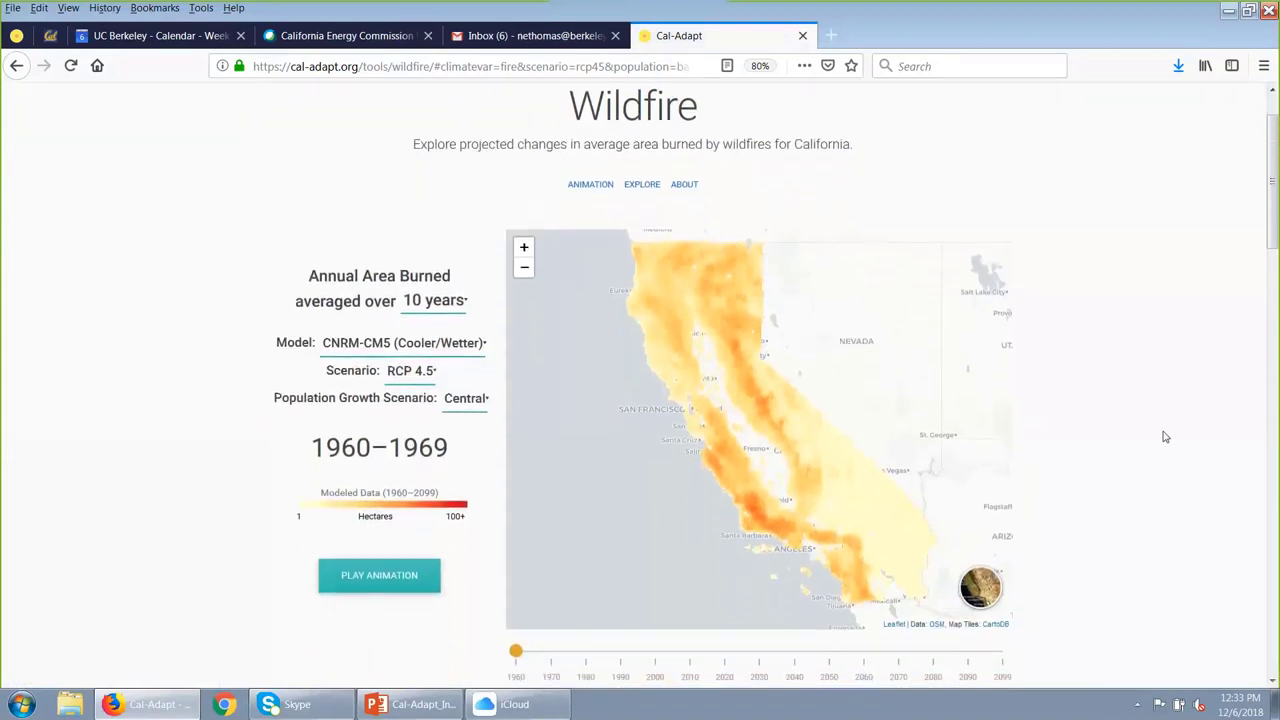
scroll(1165, 437, "down", 1)
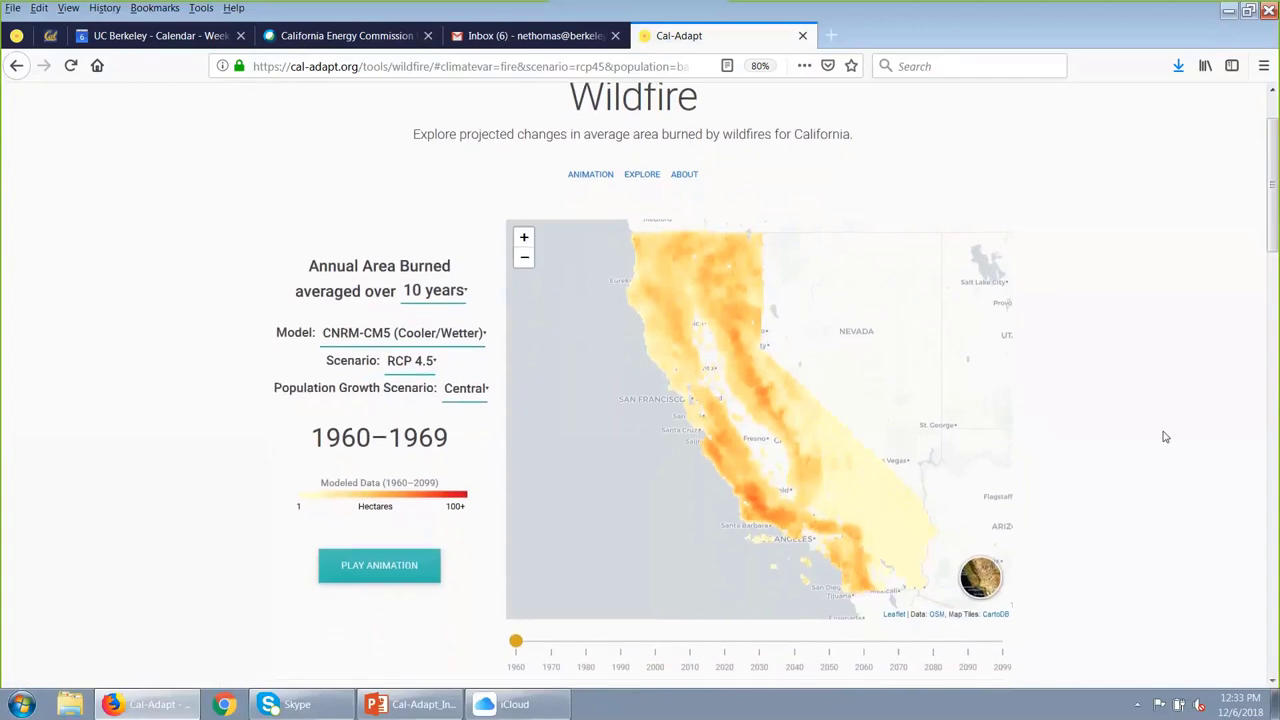
scroll(1190, 440, "down", 2)
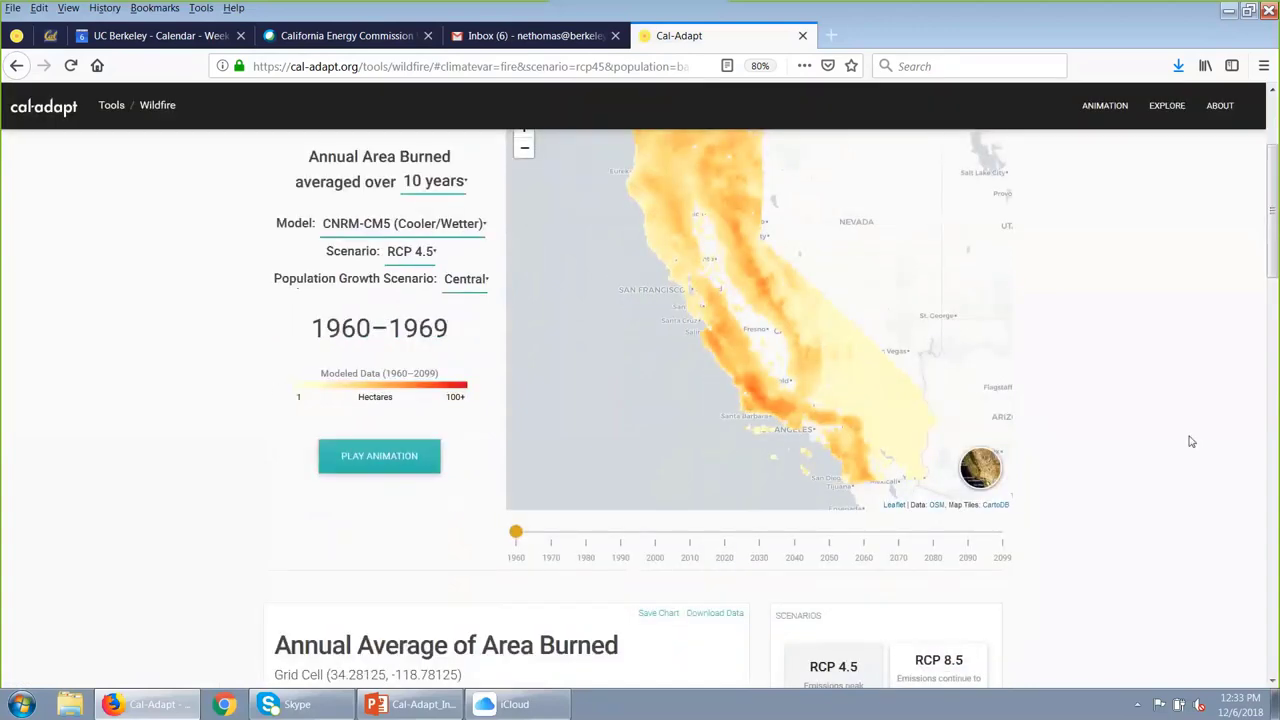
scroll(1190, 441, "down", 10)
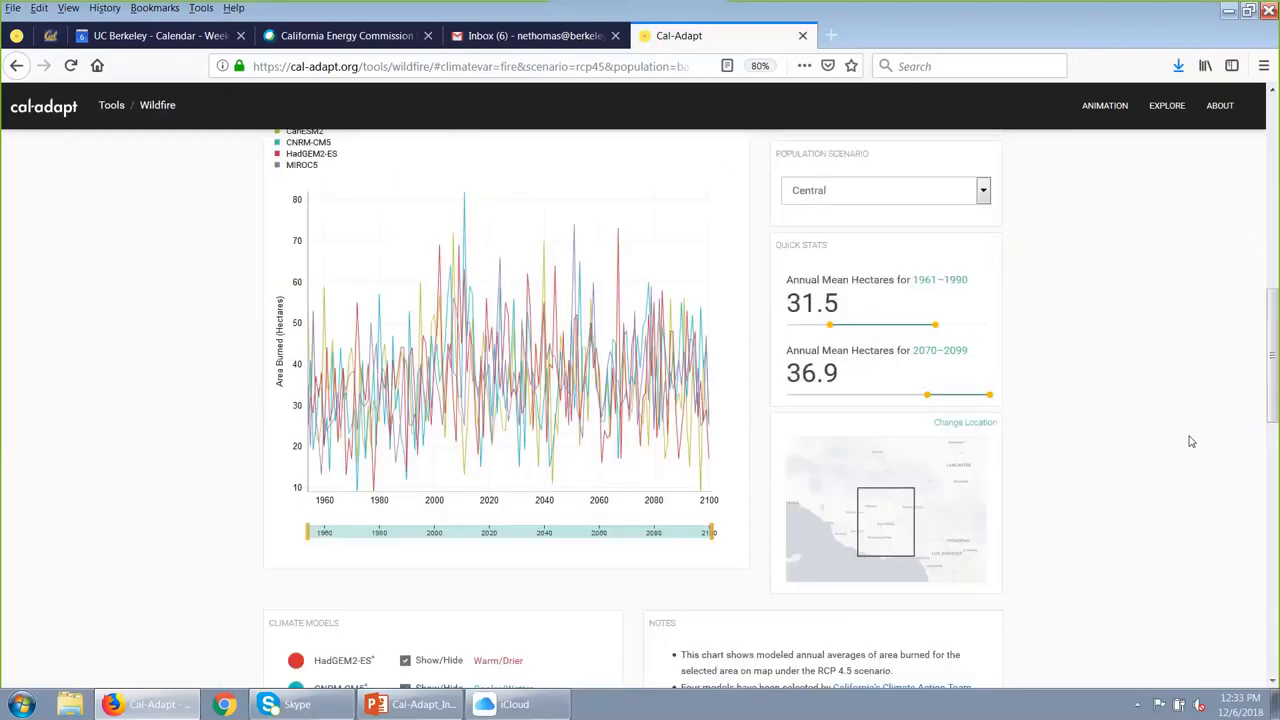
- Read the Wildfire tool's climate model notes and its About section on the fire modeling
scroll(1190, 441, "down", 5)
scroll(1190, 441, "down", 7)
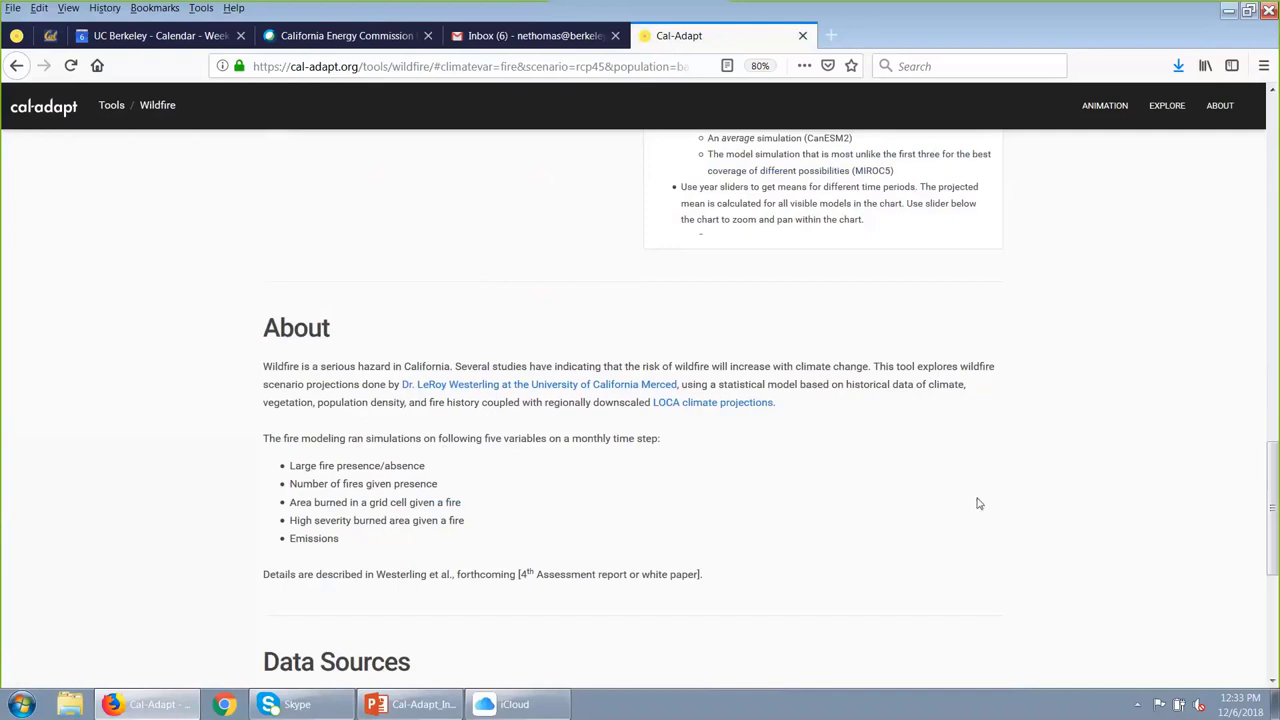
scroll(979, 504, "up", 2)
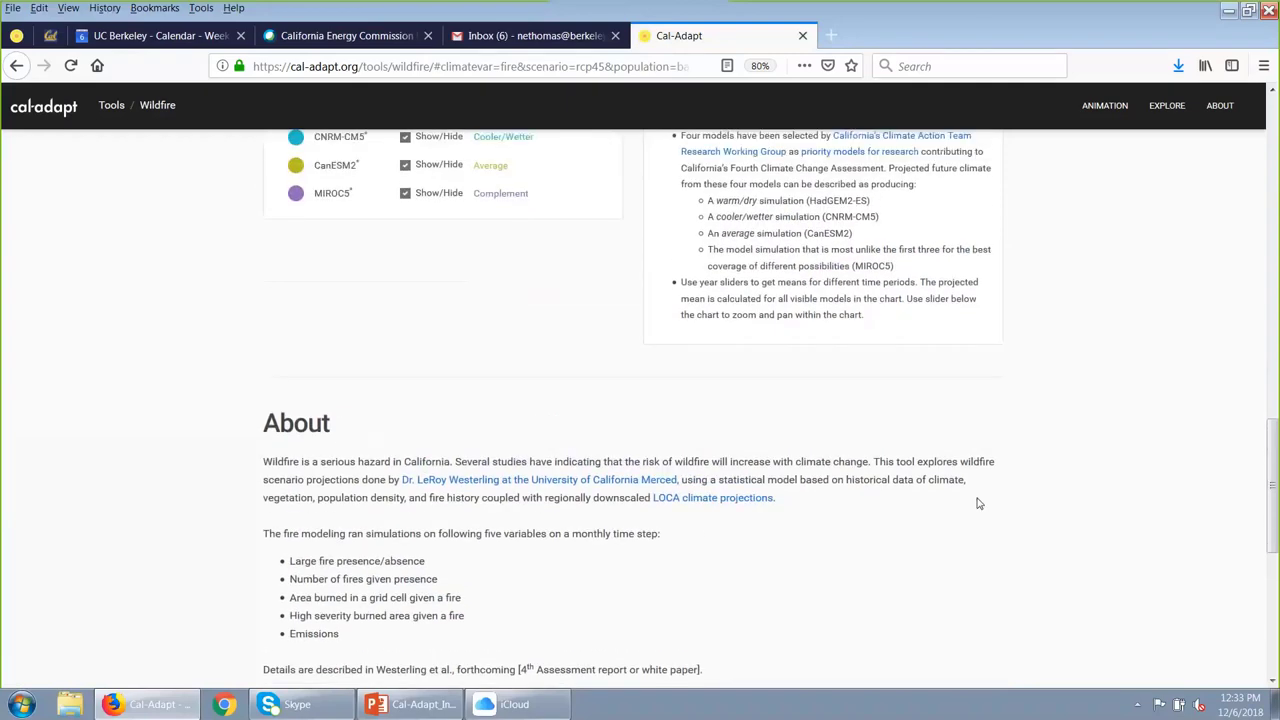
scroll(979, 504, "up", 5)
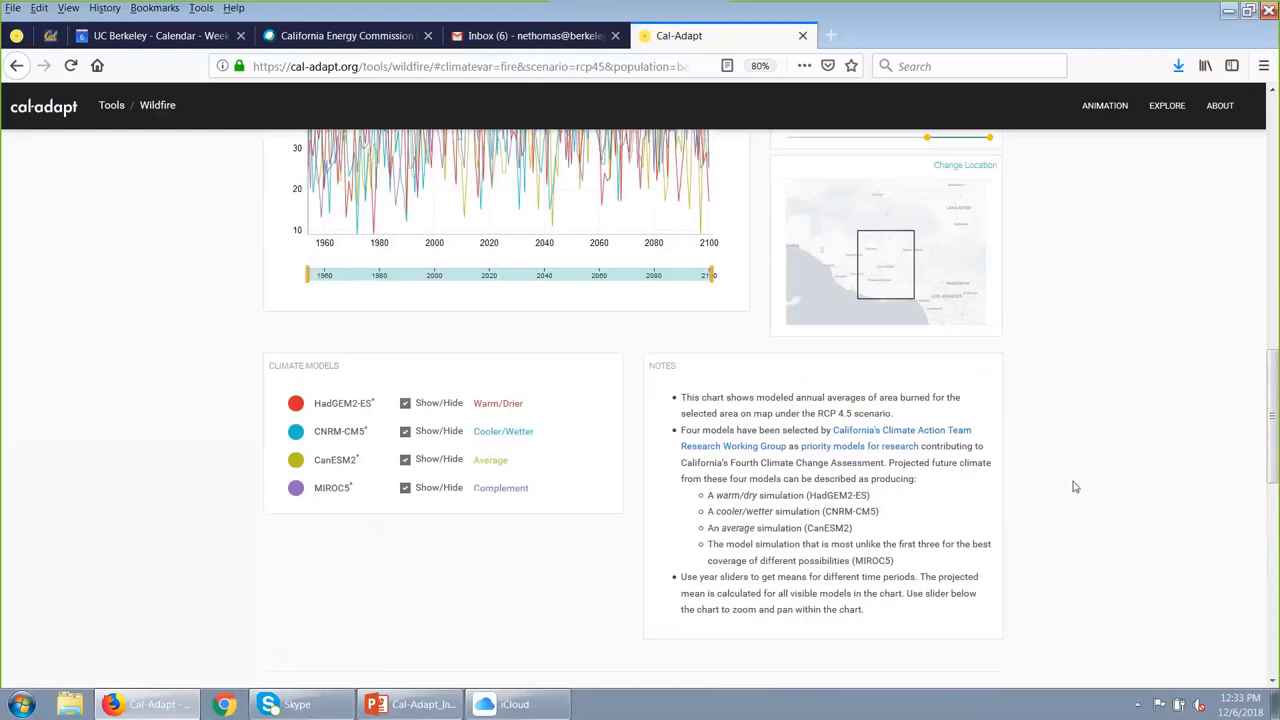
scroll(1075, 495, "up", 3)
scroll(1075, 487, "up", 12)
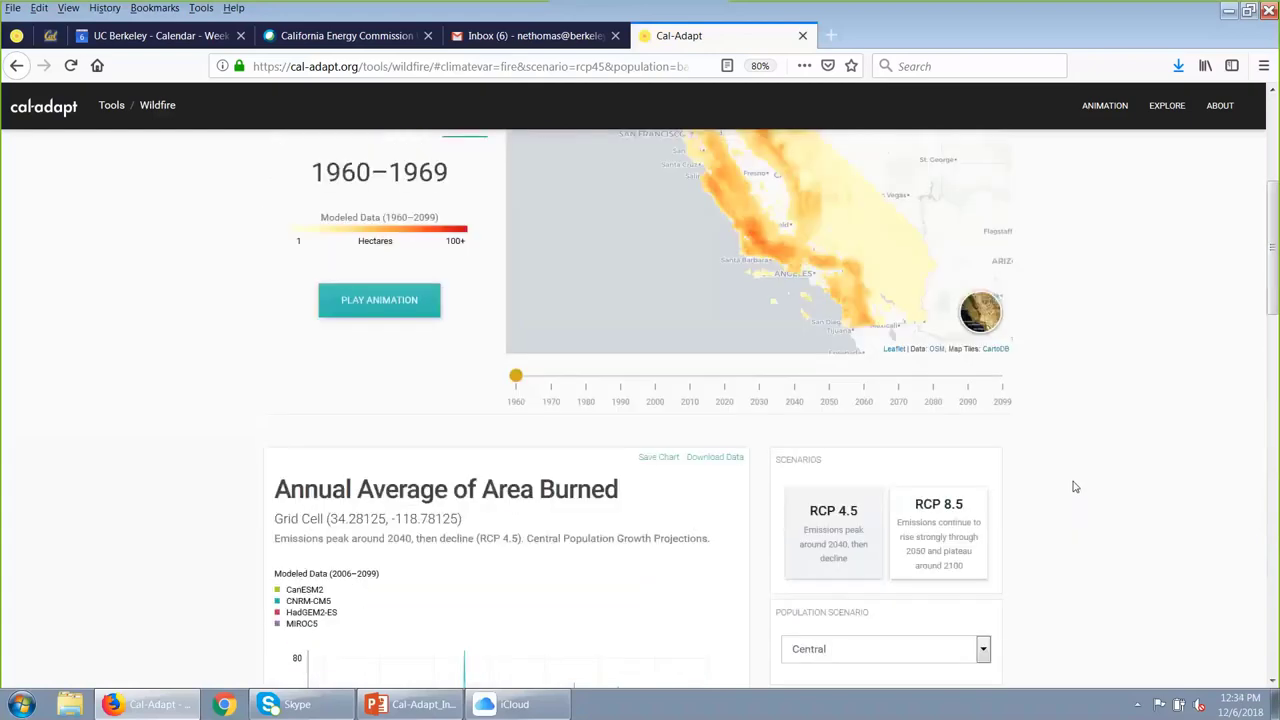
- Set the wildfire map's model to HadGEM2-ES (Warm/Drier) and its scenario to RCP 8.5, and play the burned area animation
scroll(1075, 487, "down", 2)
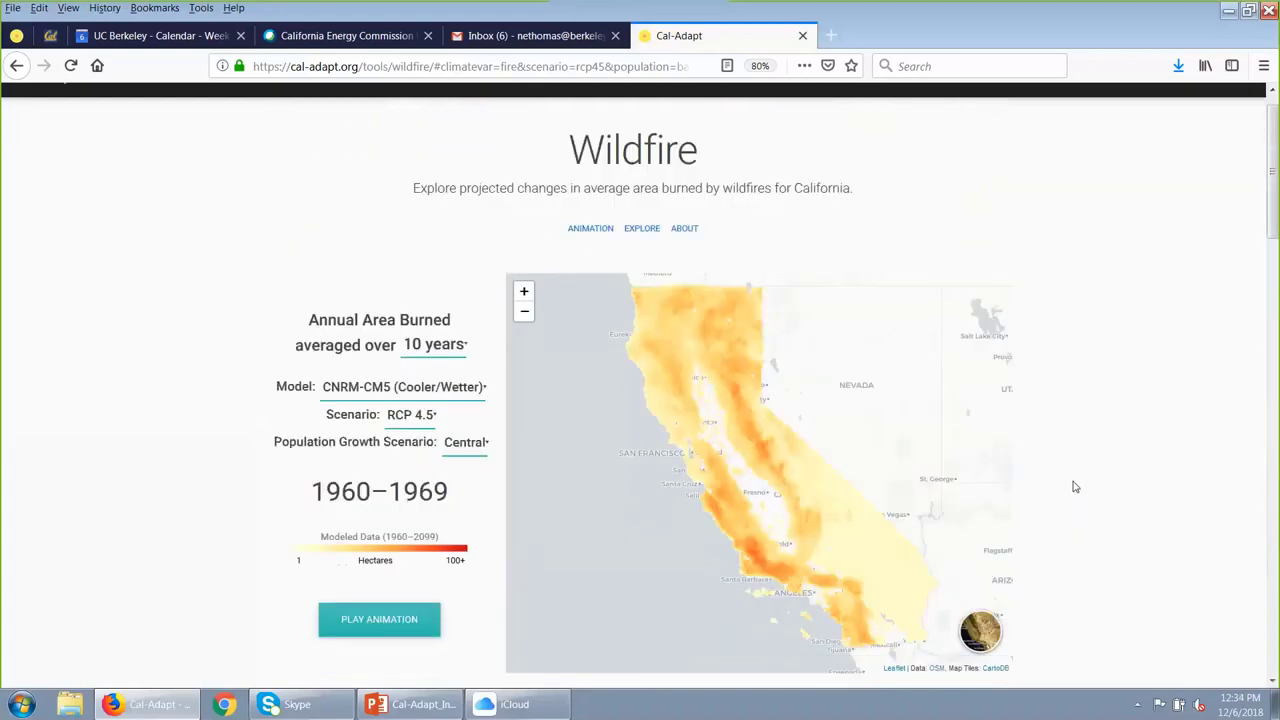
scroll(1075, 487, "down", 1)
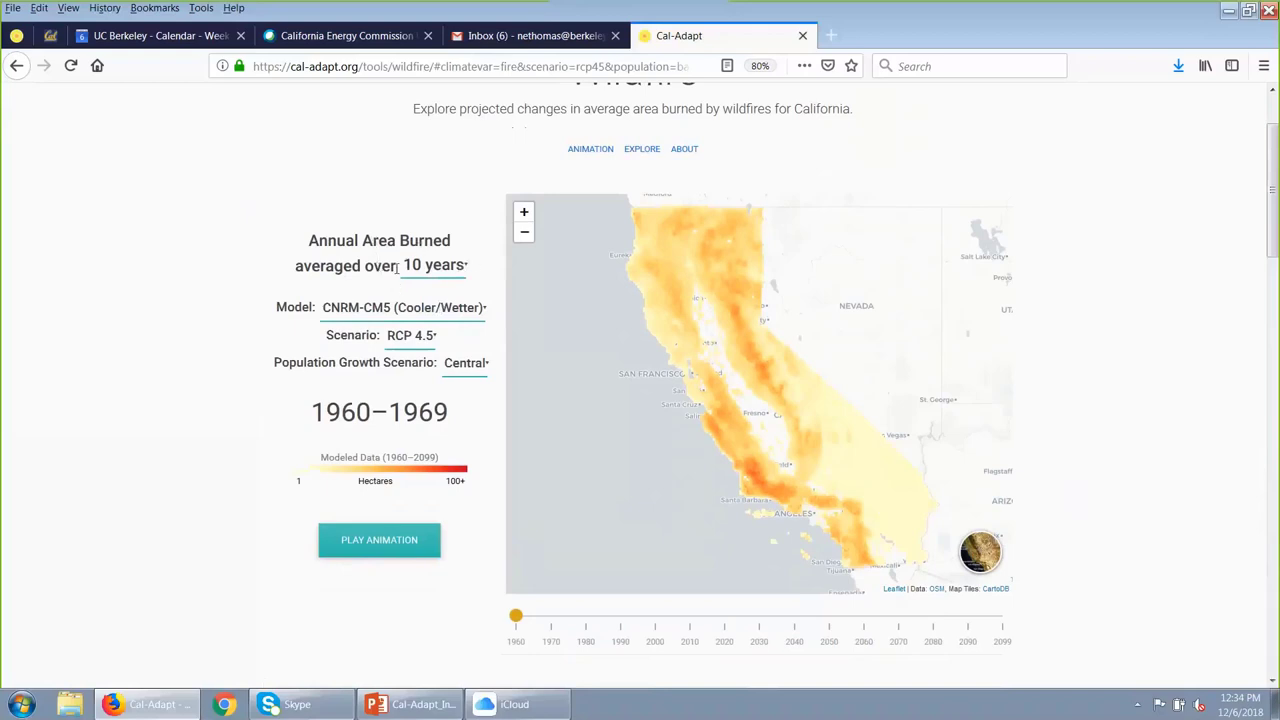
left_click(481, 309)
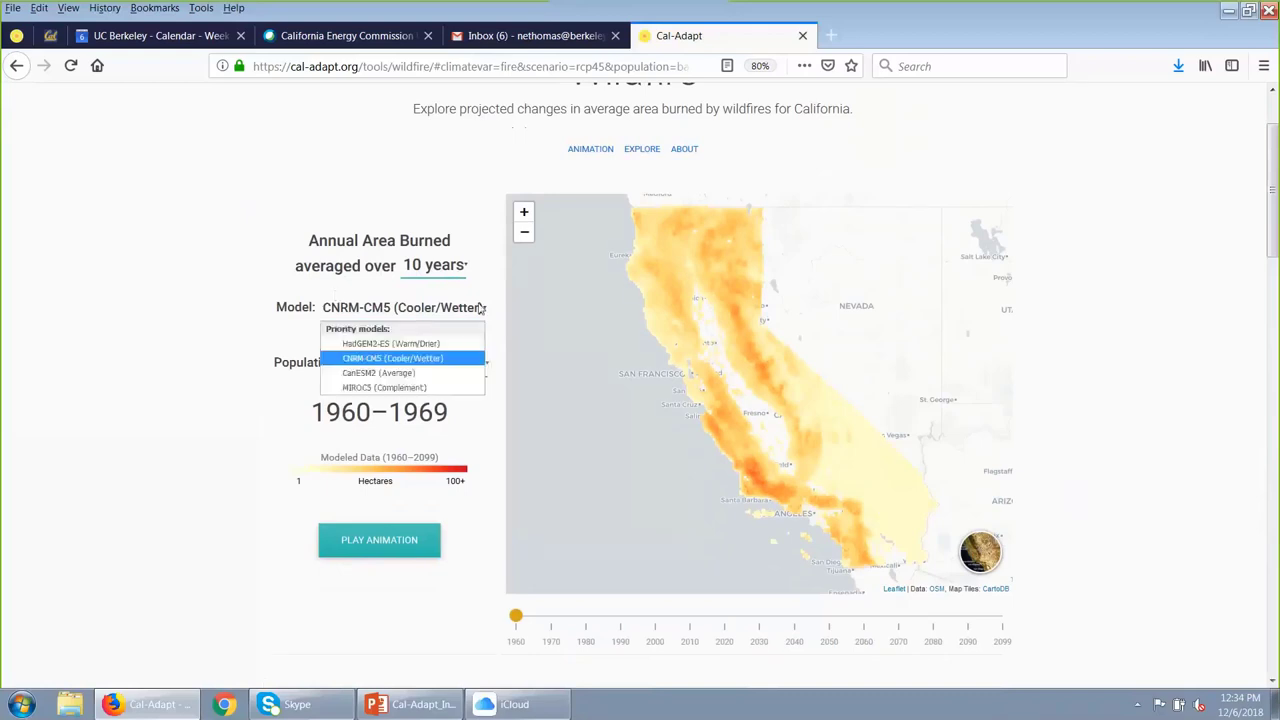
left_click(415, 345)
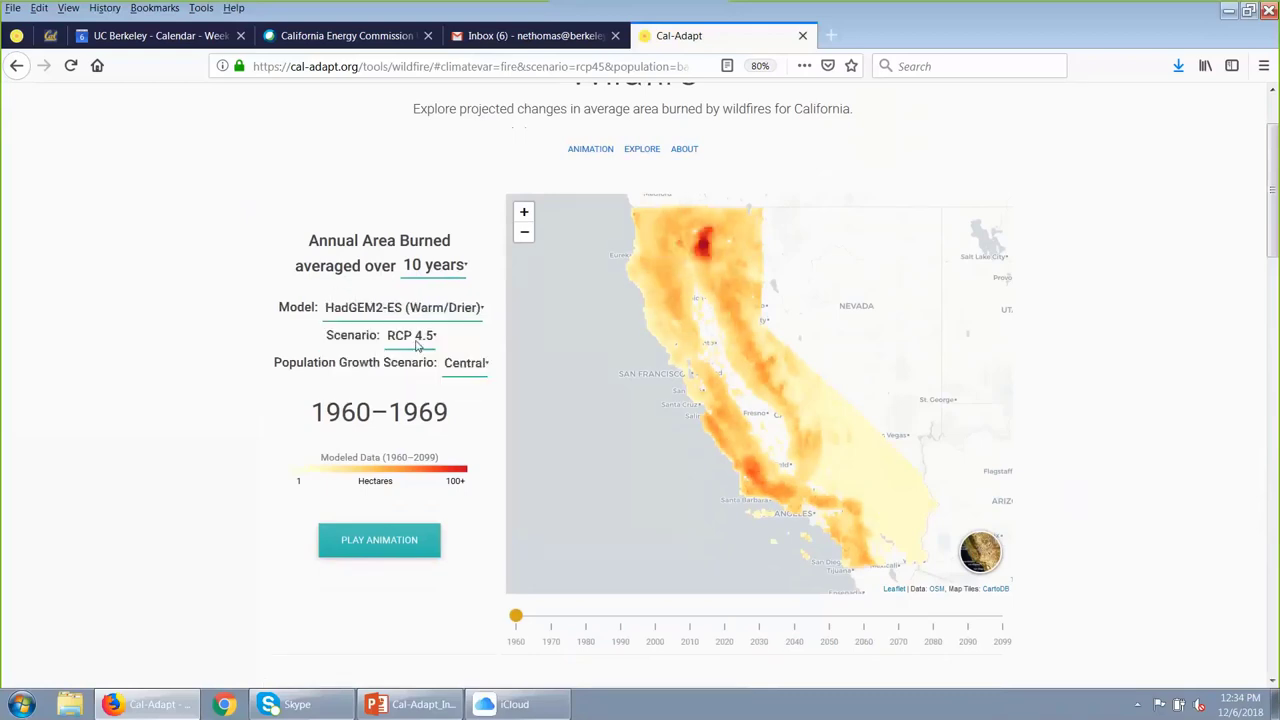
left_click(412, 340)
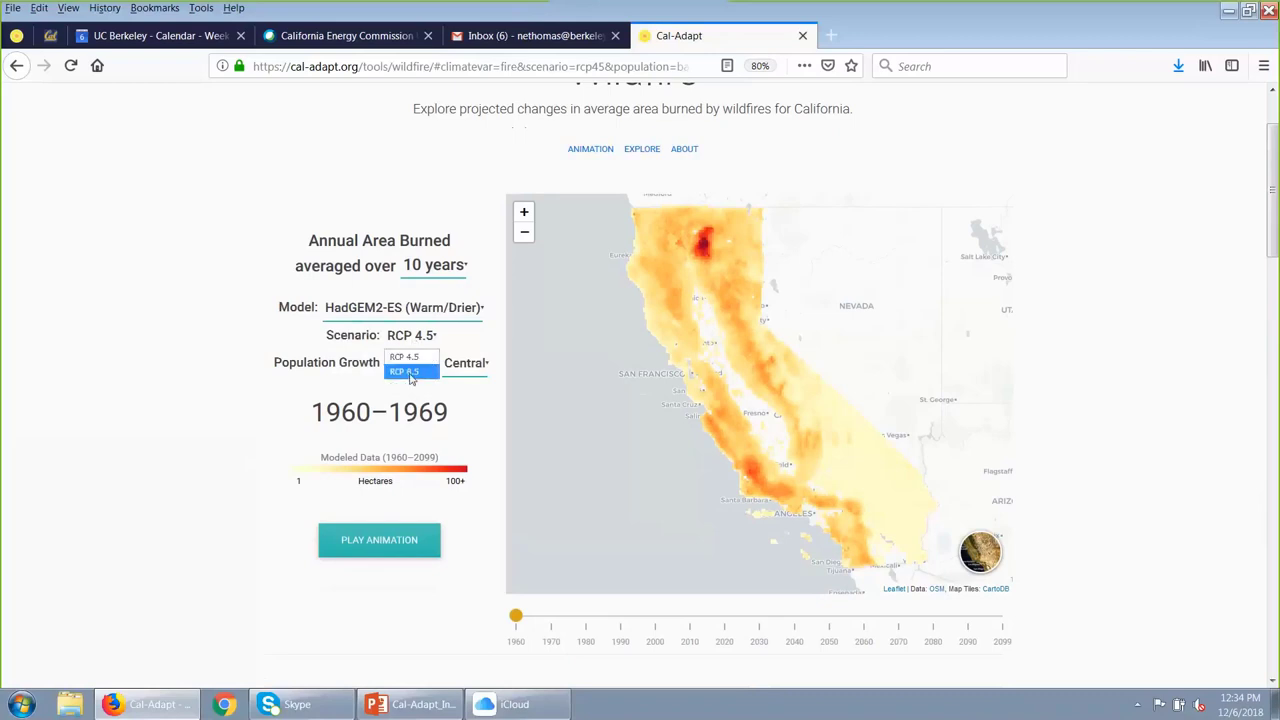
left_click(410, 372)
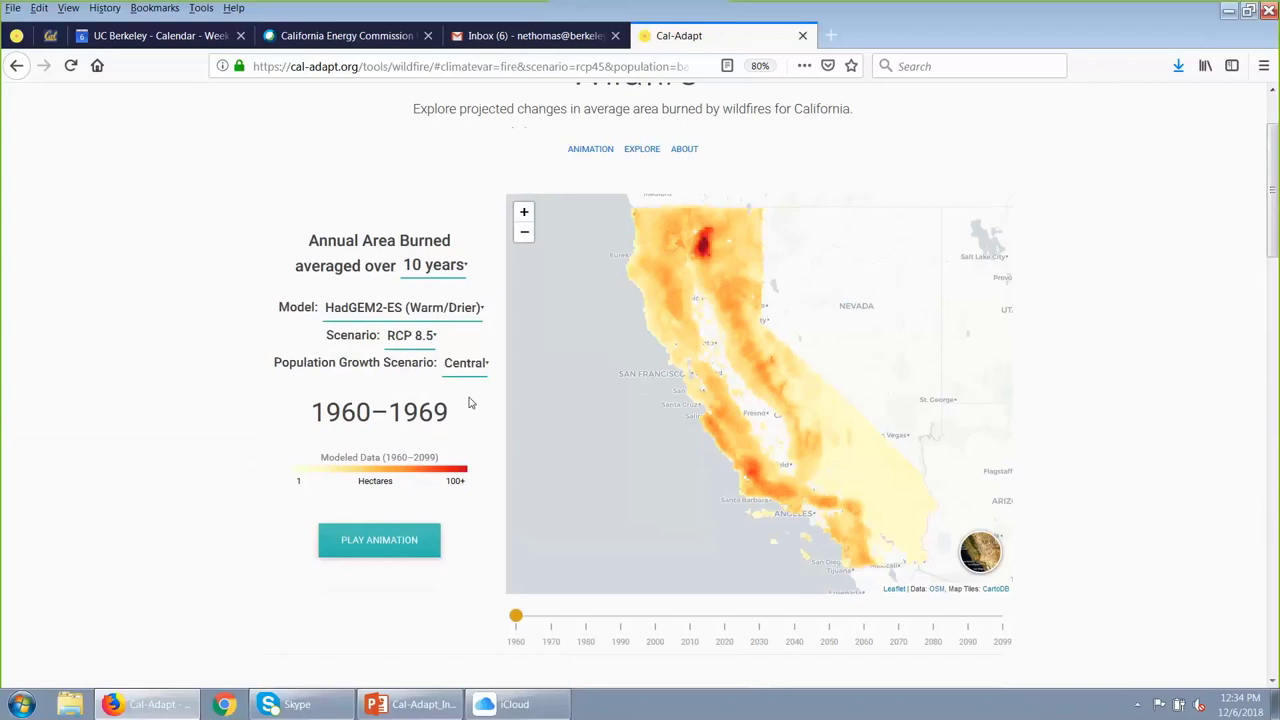
left_click(381, 546)
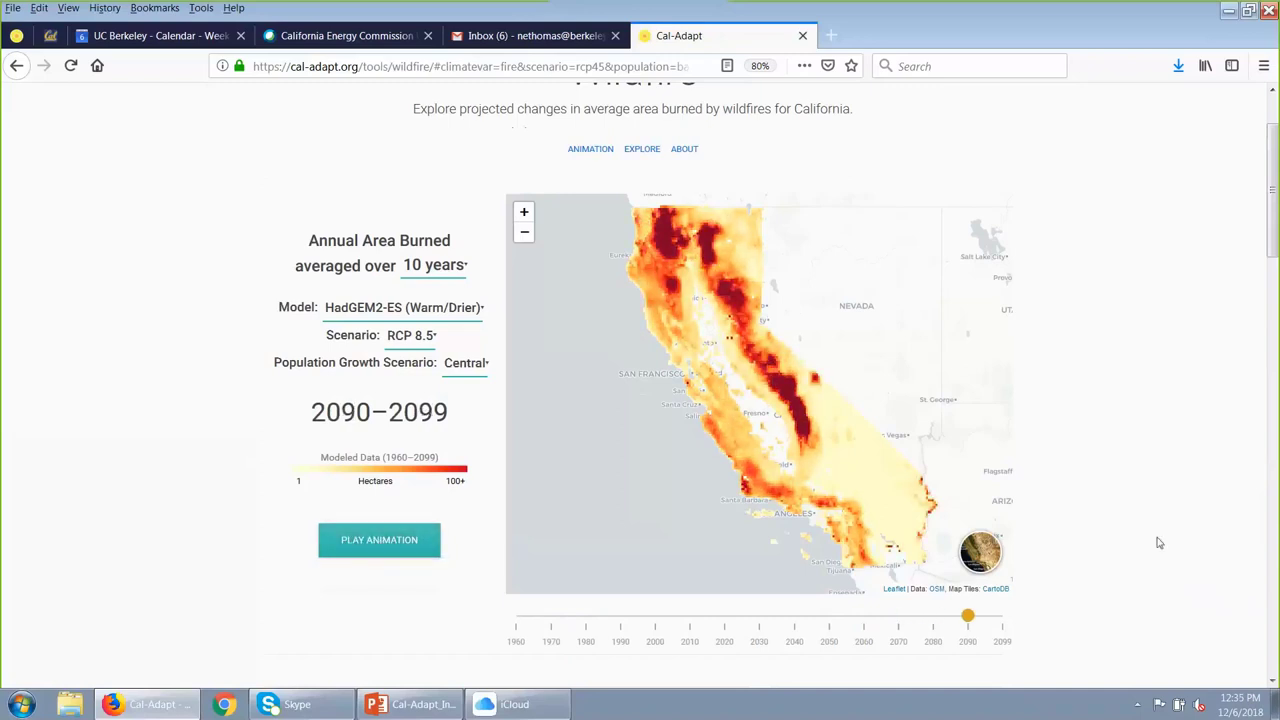
scroll(1159, 543, "down", 2)
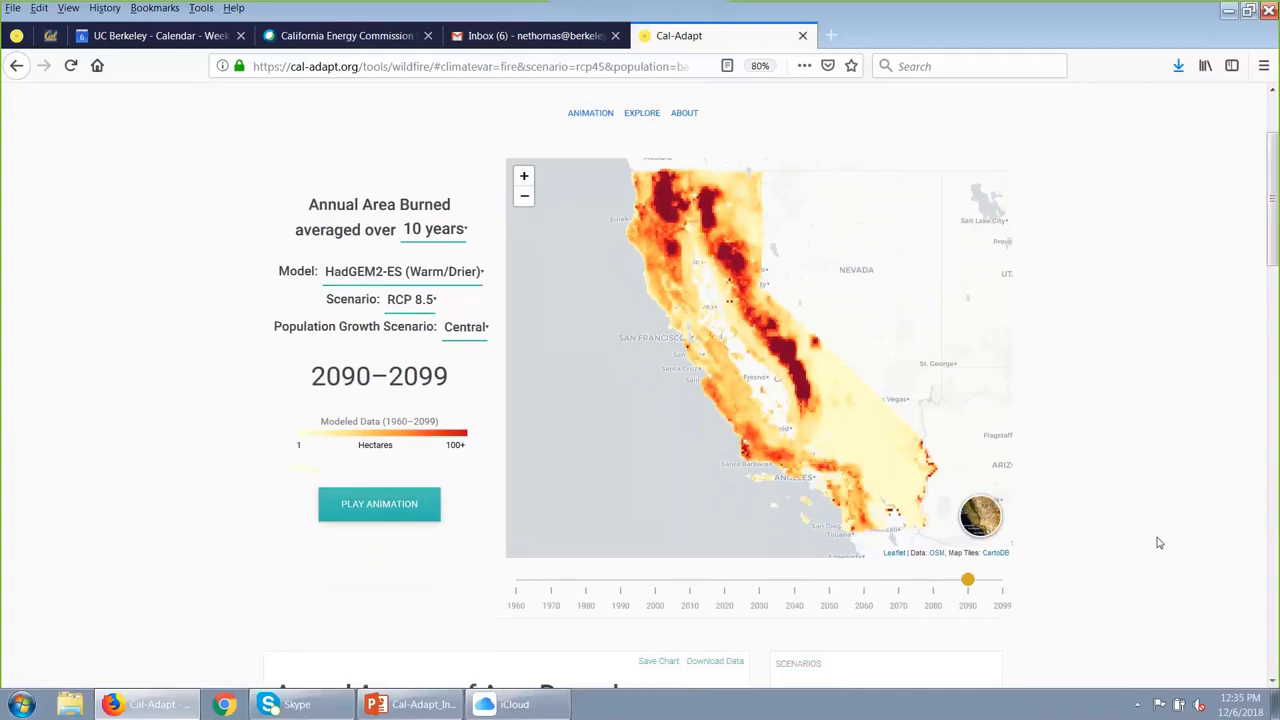
- Open the location settings of the Annual Average of Area Burned chart and set the boundary to California's 4th Climate Change Assessment Regions
scroll(1159, 543, "down", 3)
scroll(1159, 543, "down", 5)
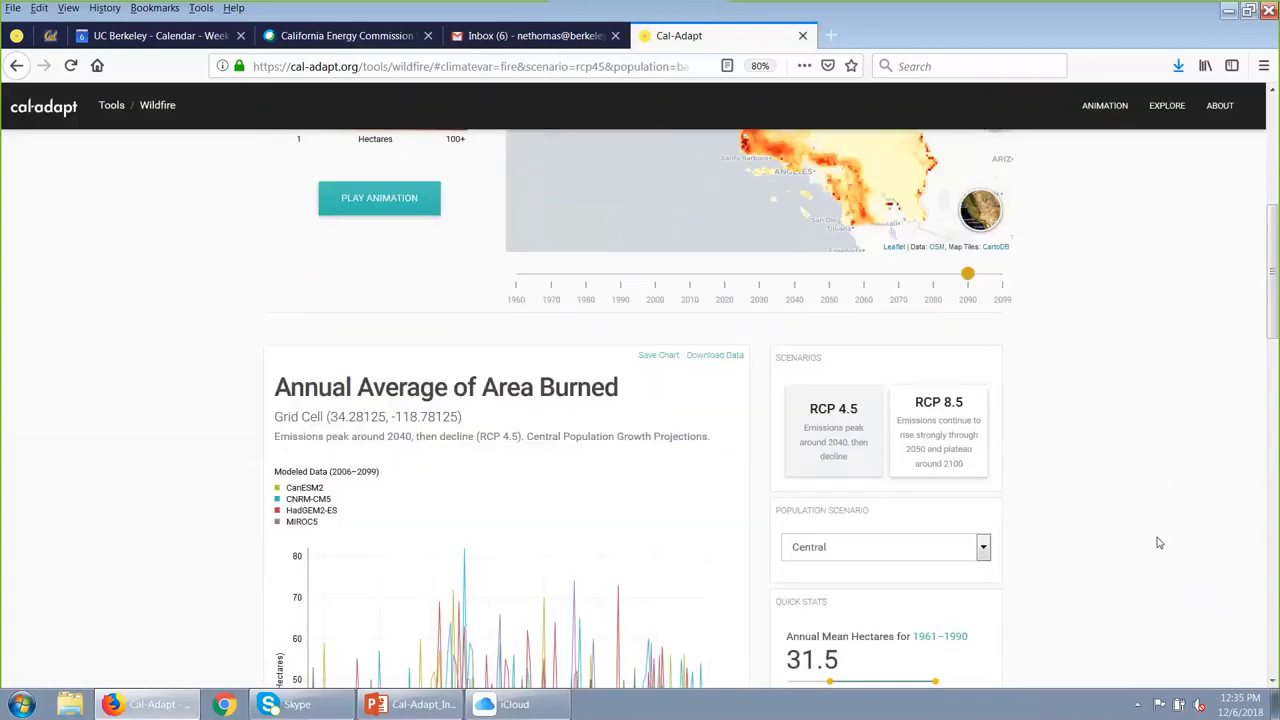
scroll(1159, 543, "down", 1)
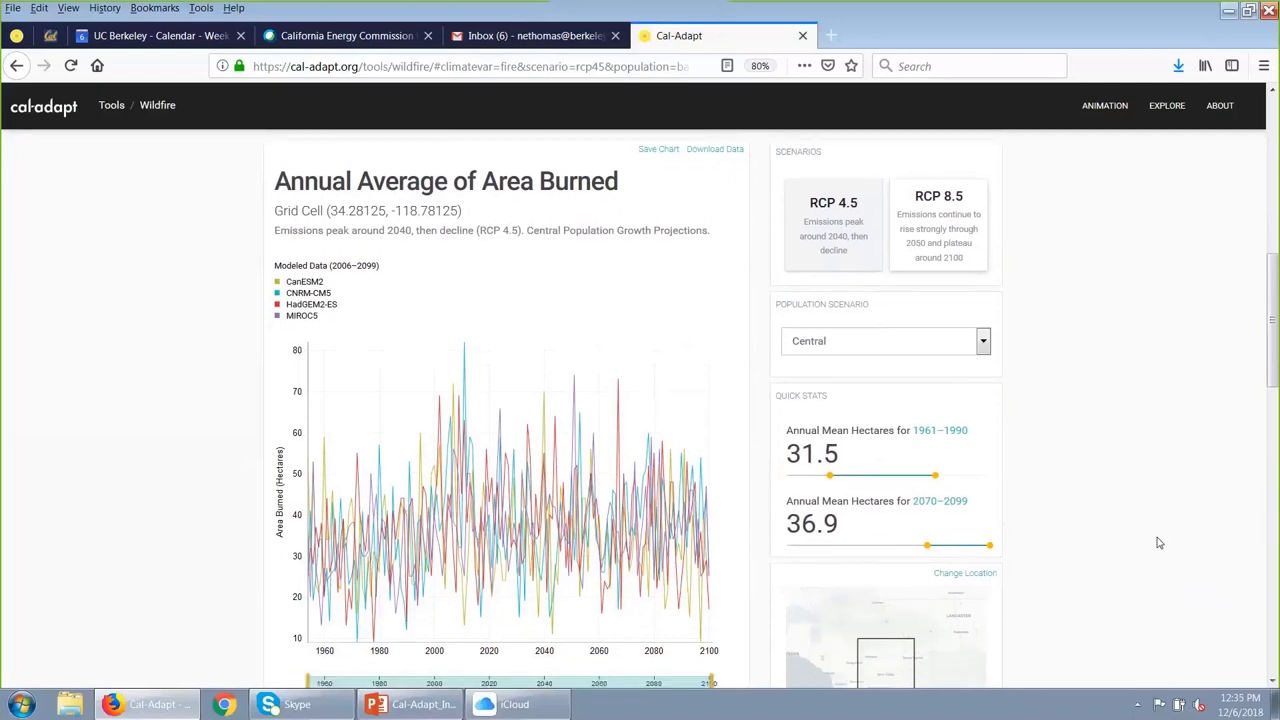
scroll(1159, 543, "down", 1)
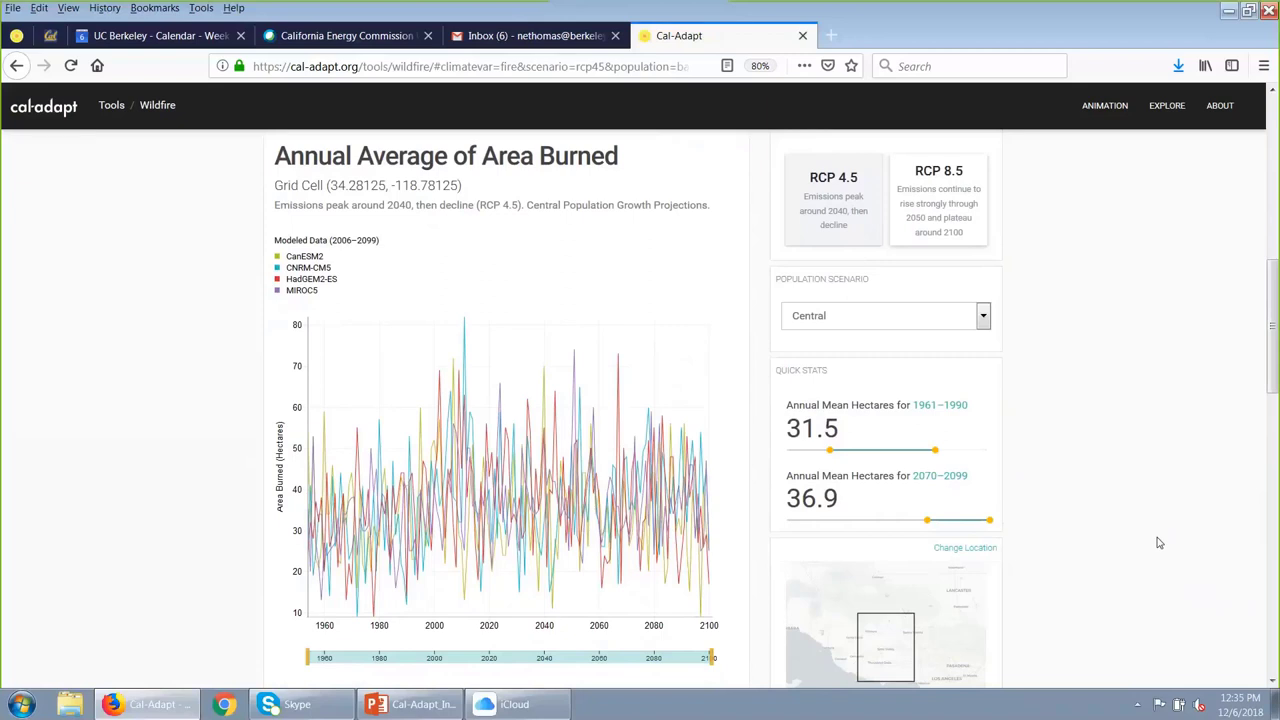
left_click(966, 549)
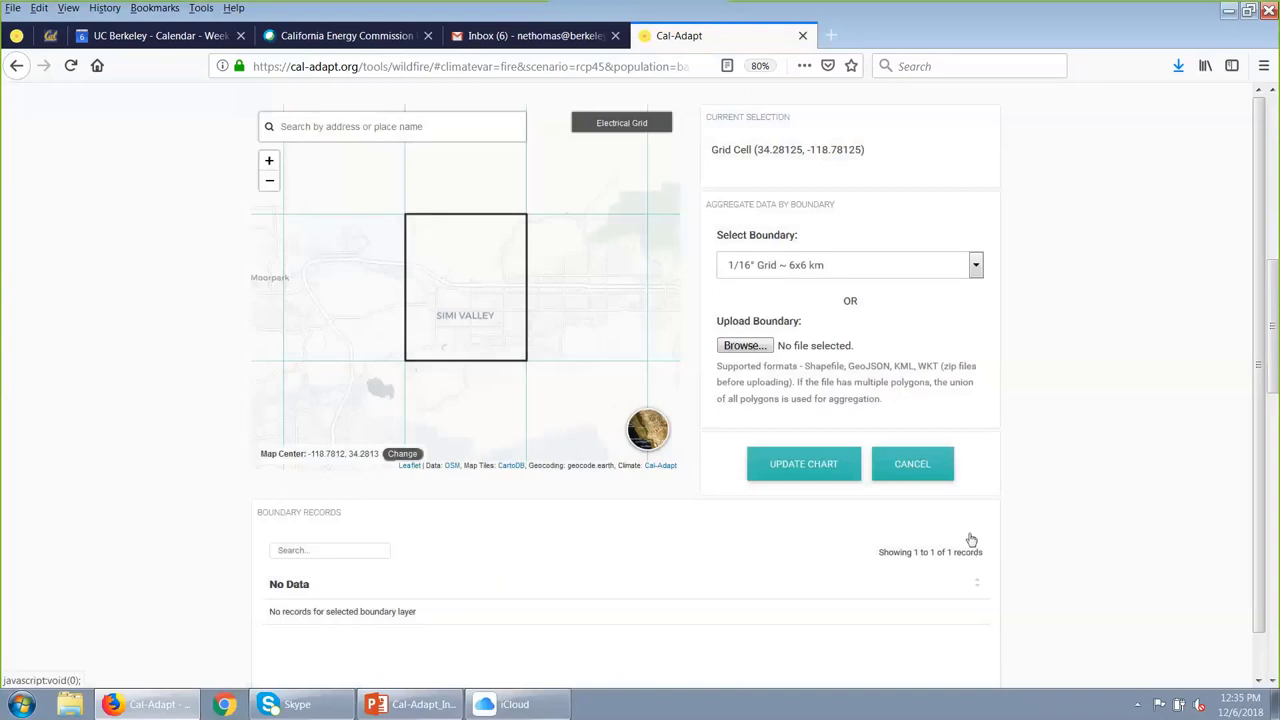
left_click(975, 268)
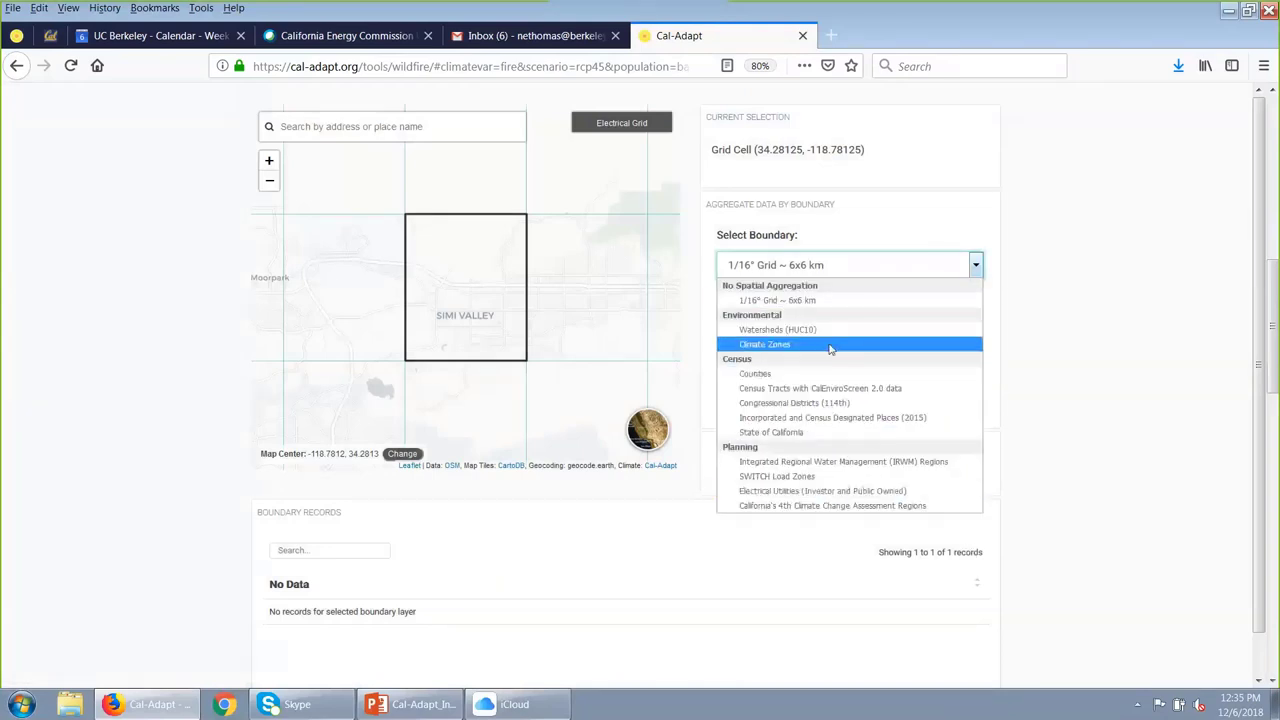
left_click(773, 508)
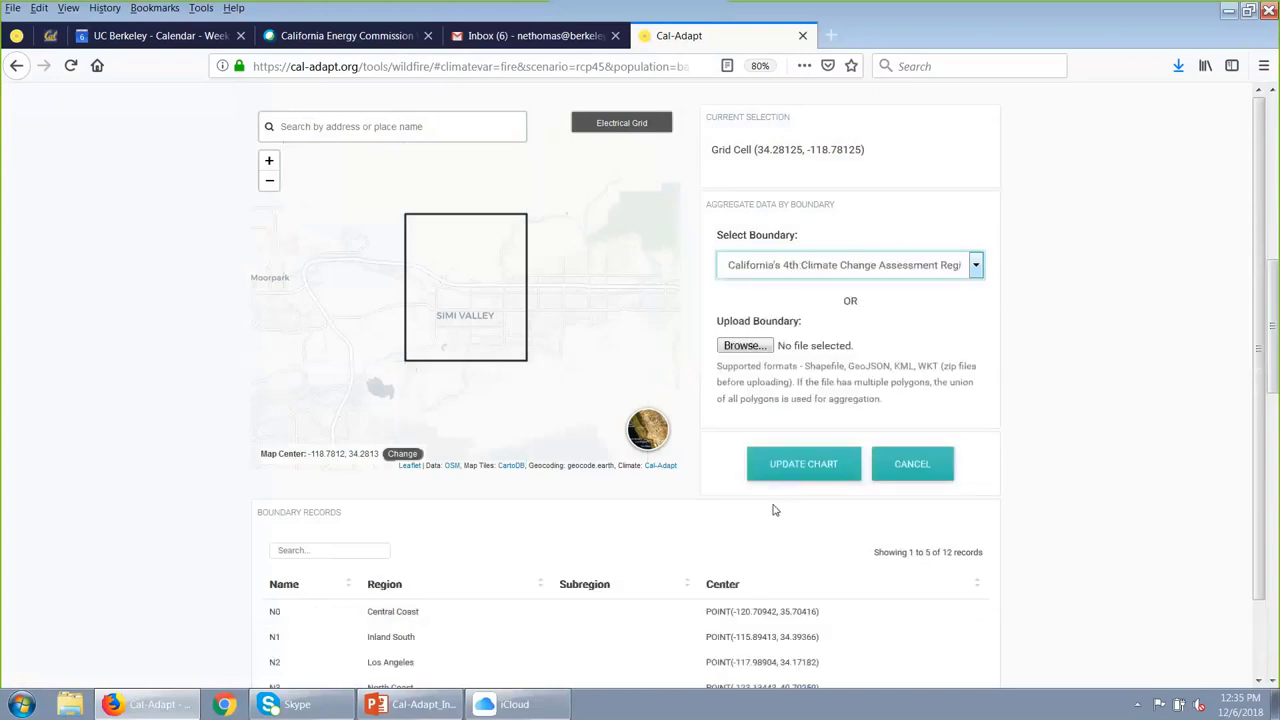
- Select the Sierra Nevada Mountains N Sierra Region on the boundary map and update the burned area chart
left_click(270, 182)
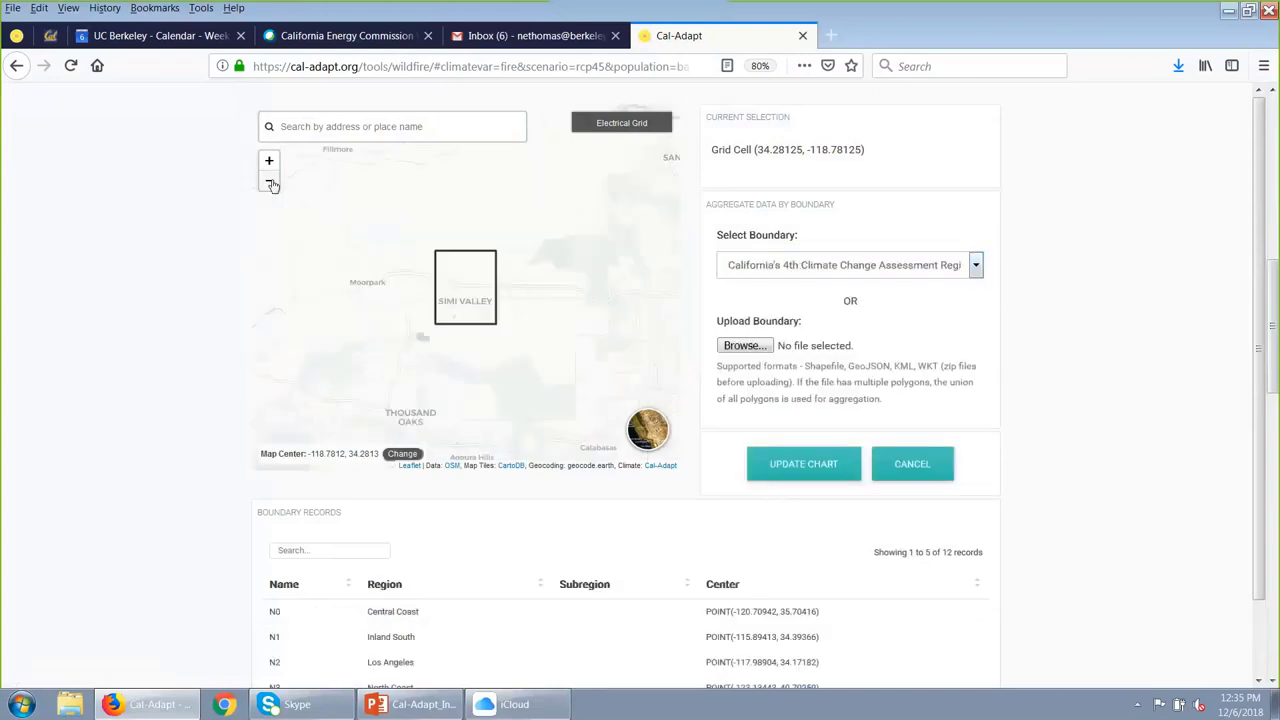
left_click(270, 183)
left_click(270, 183)
left_click(270, 183)
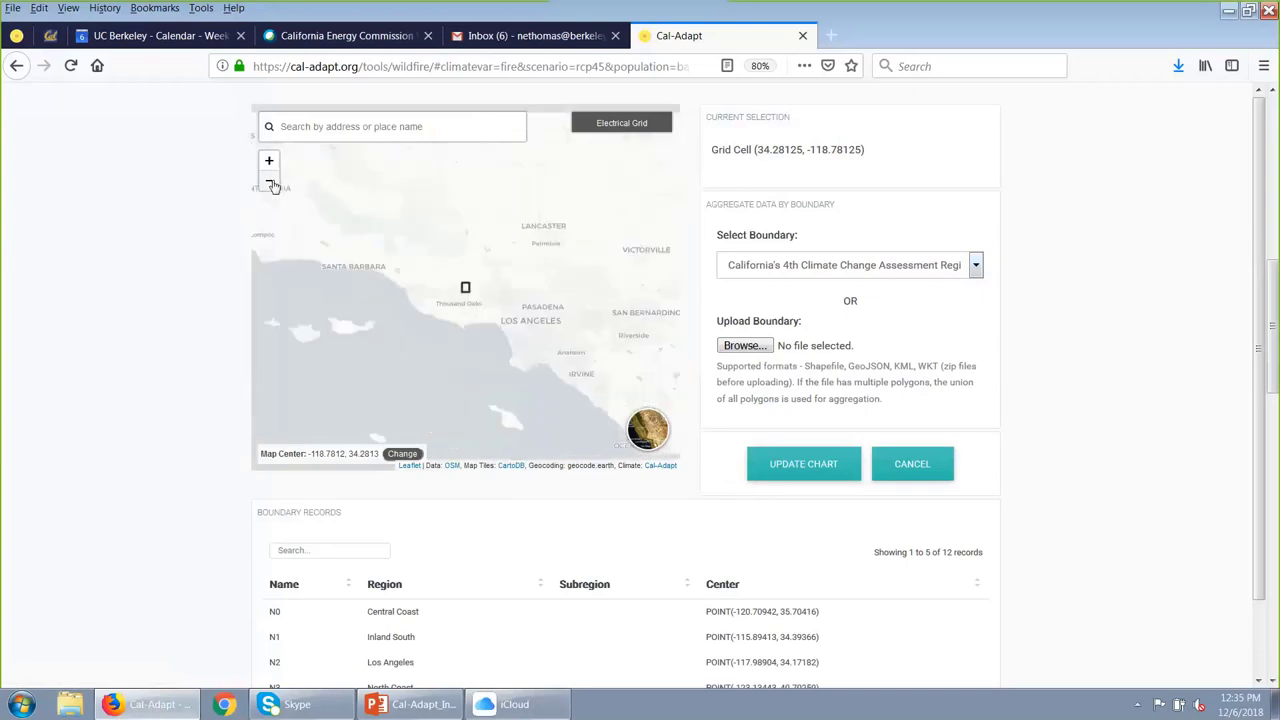
left_click(270, 183)
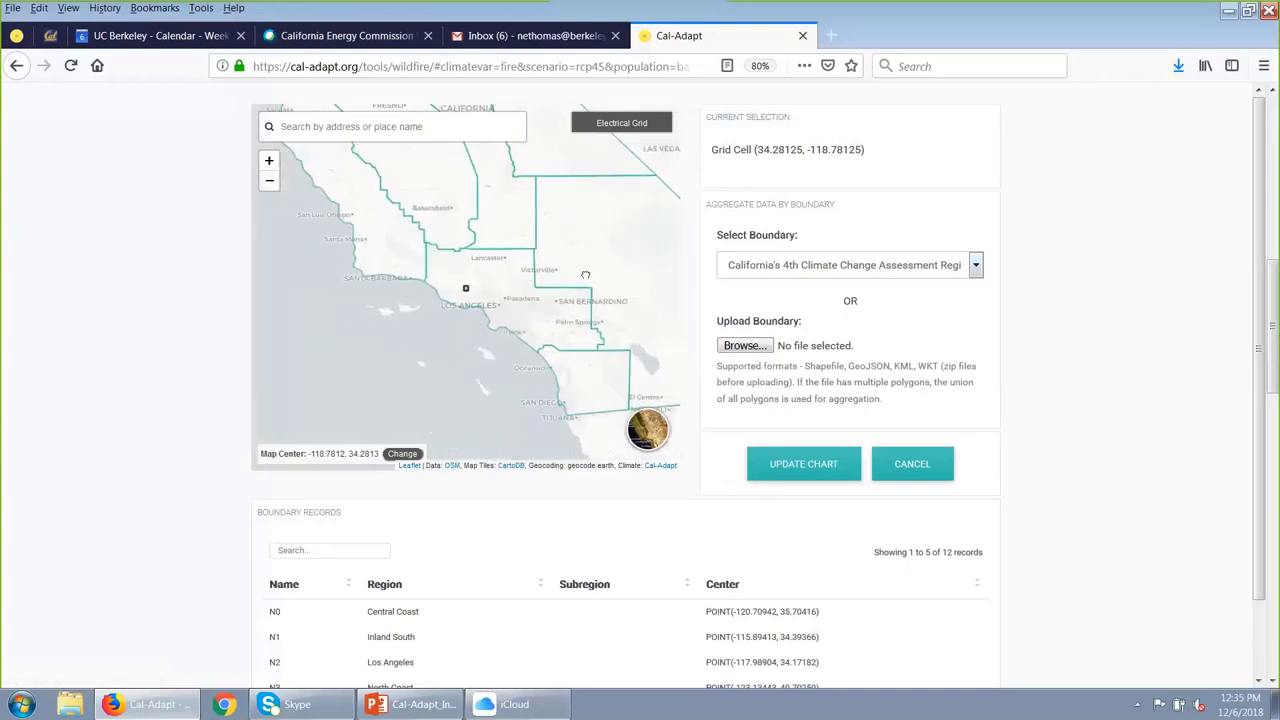
left_click_drag(615, 244, 694, 420)
left_click_drag(638, 262, 552, 446)
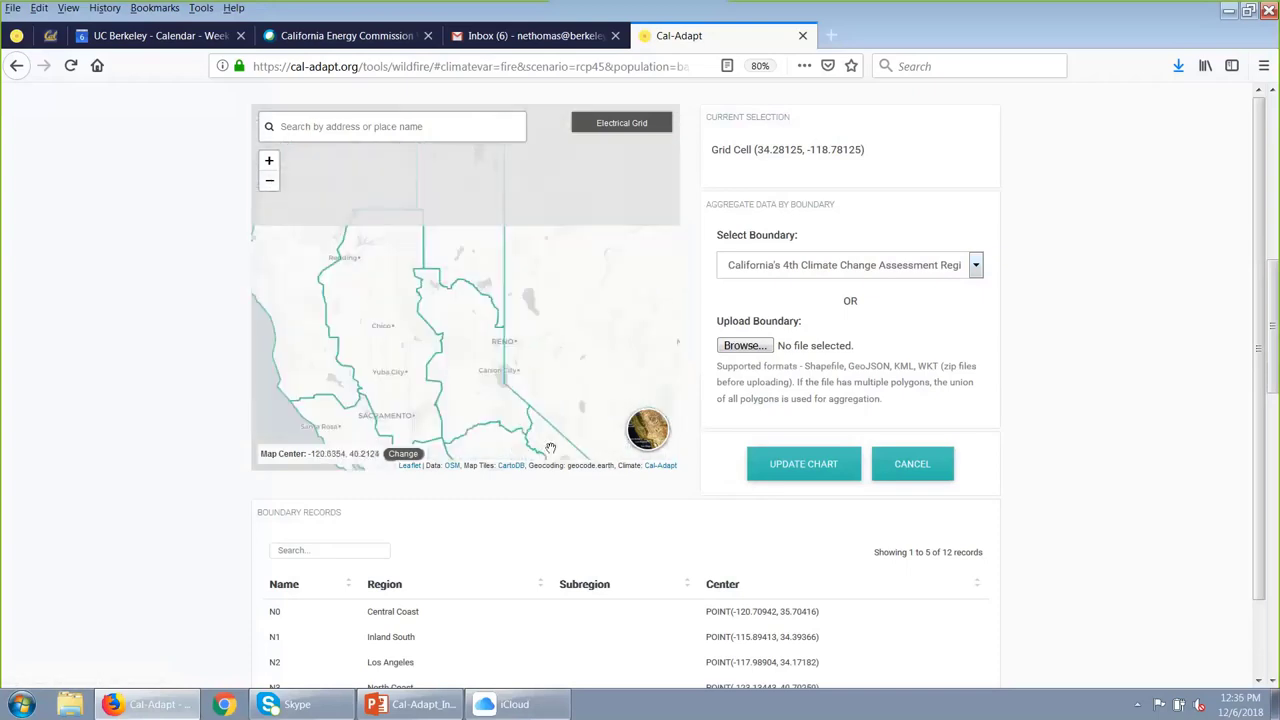
left_click_drag(583, 360, 684, 311)
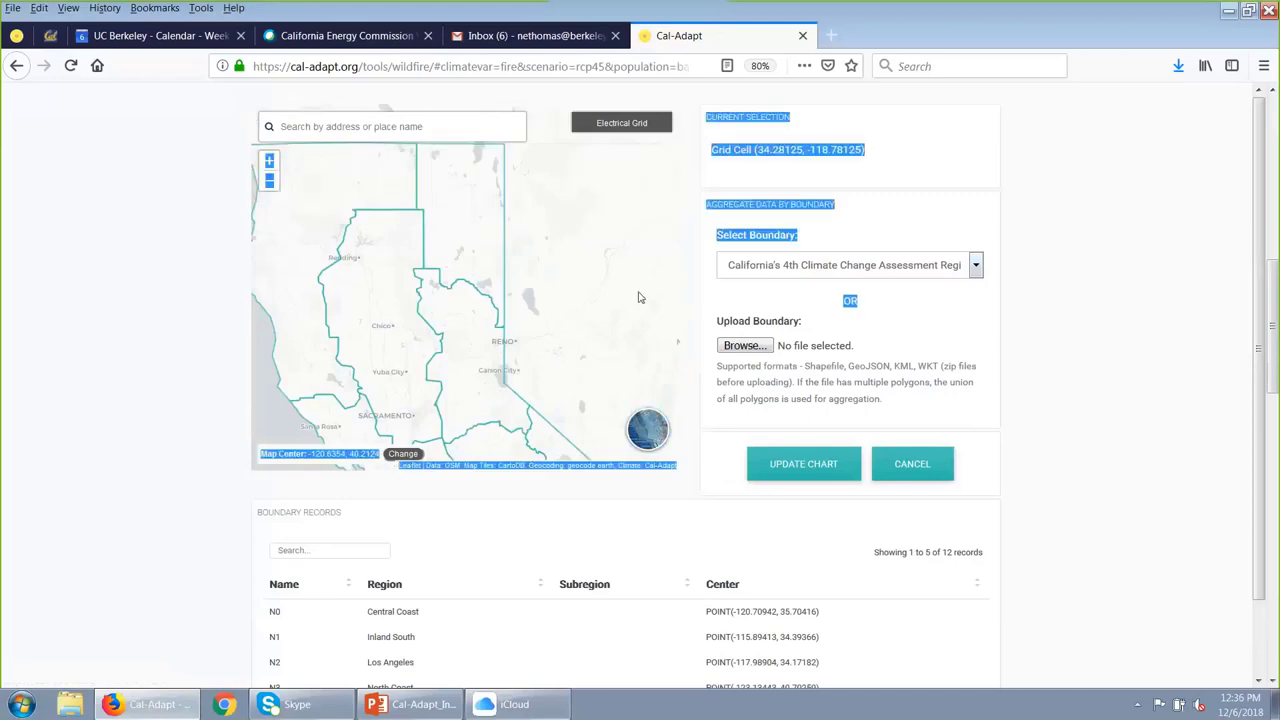
left_click(467, 355)
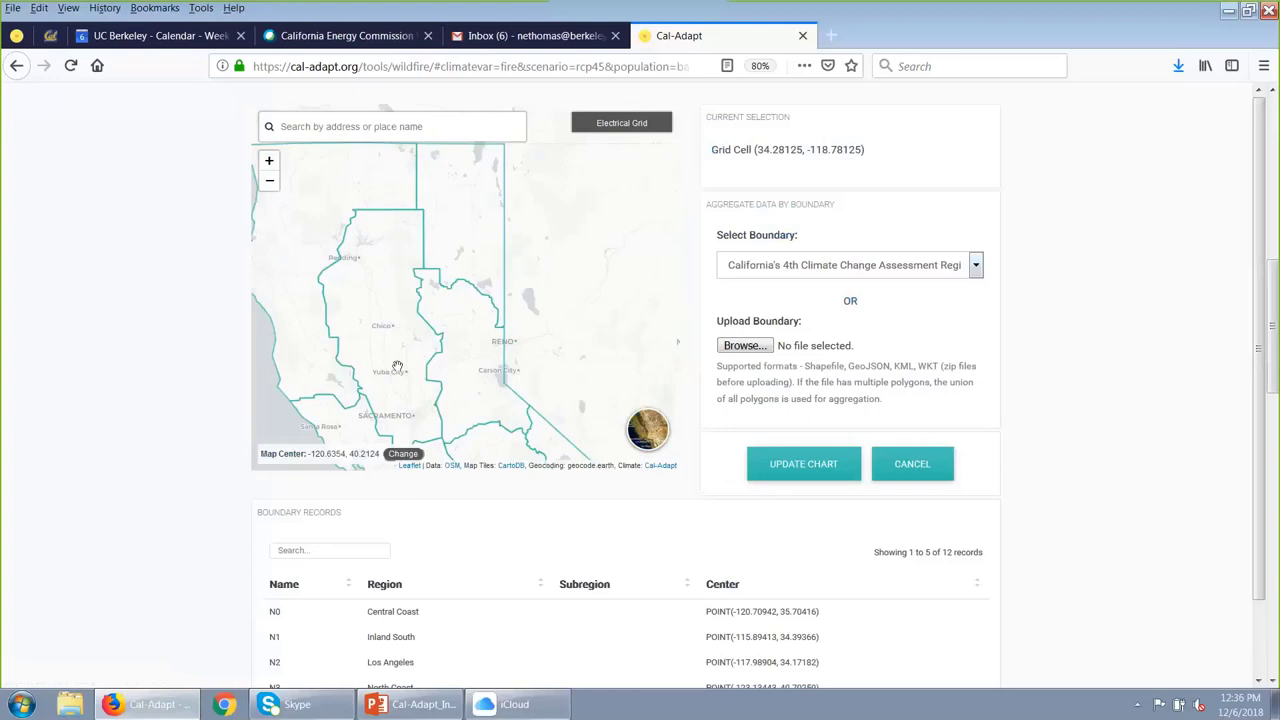
right_click(482, 369)
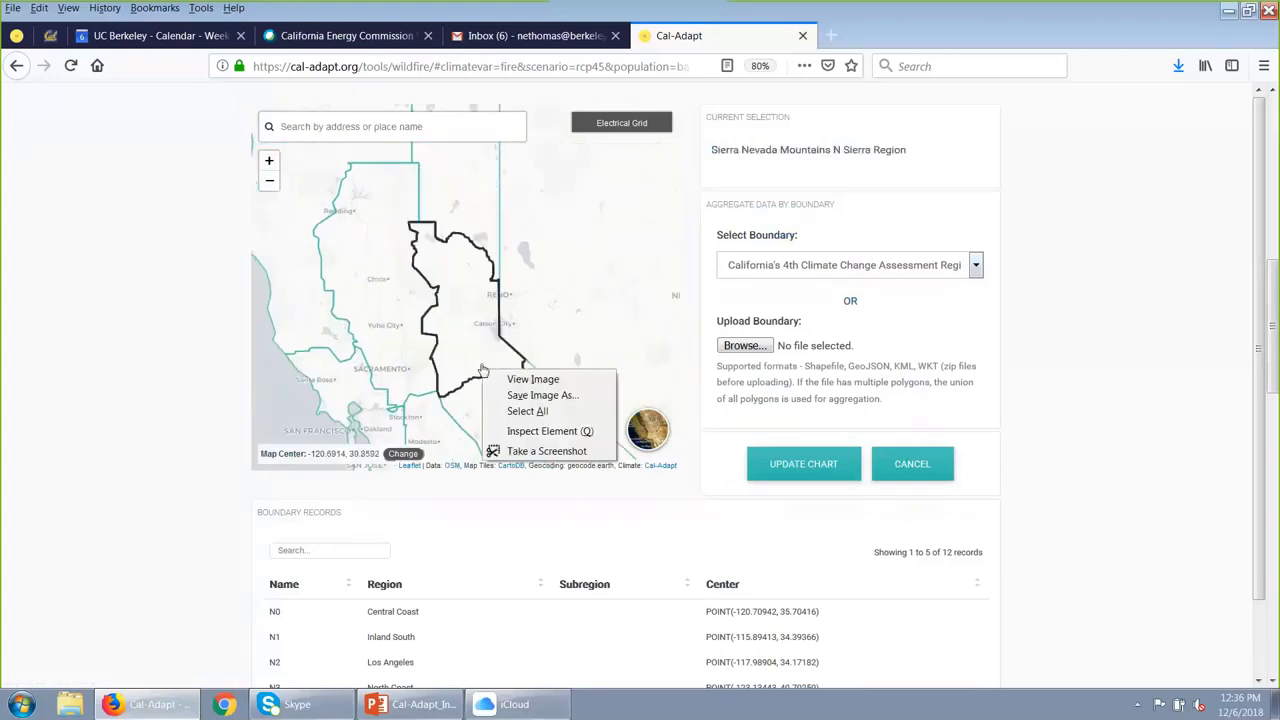
left_click(851, 475)
left_click(833, 466)
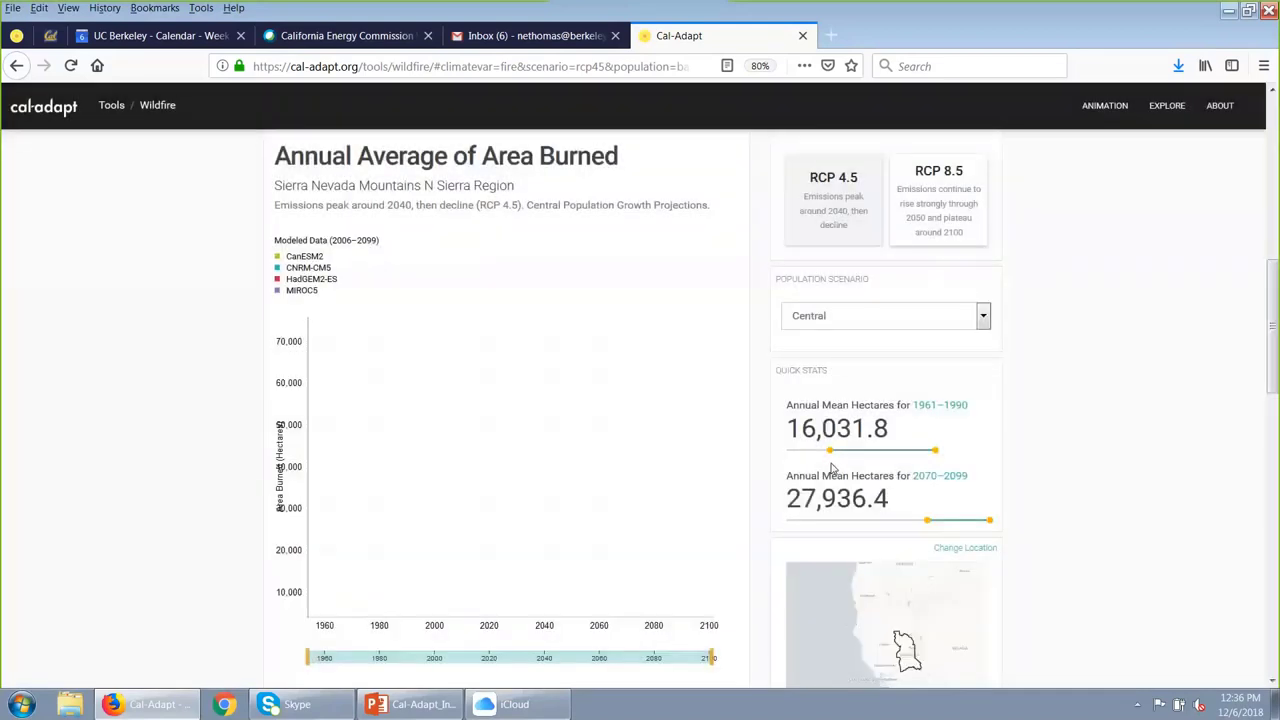
- Reopen the chart's location settings and update the burned area chart again for the same Sierra region
scroll(1107, 437, "down", 1)
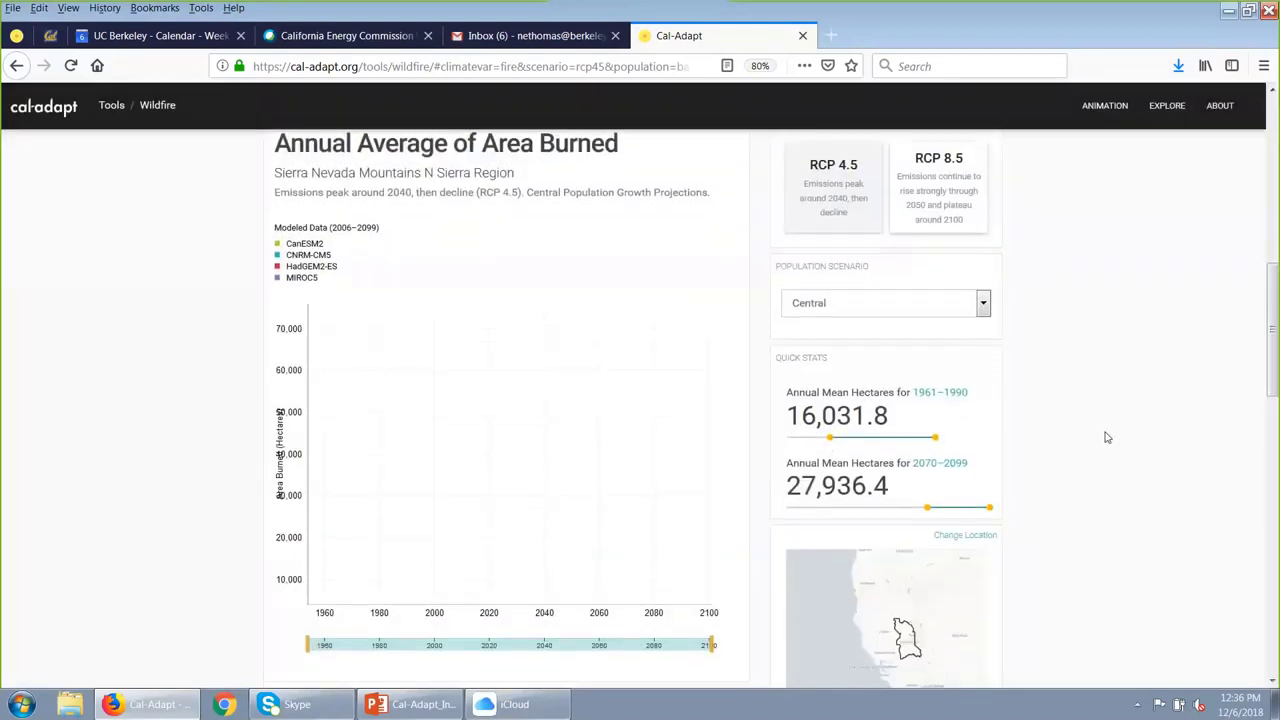
scroll(1107, 437, "down", 1)
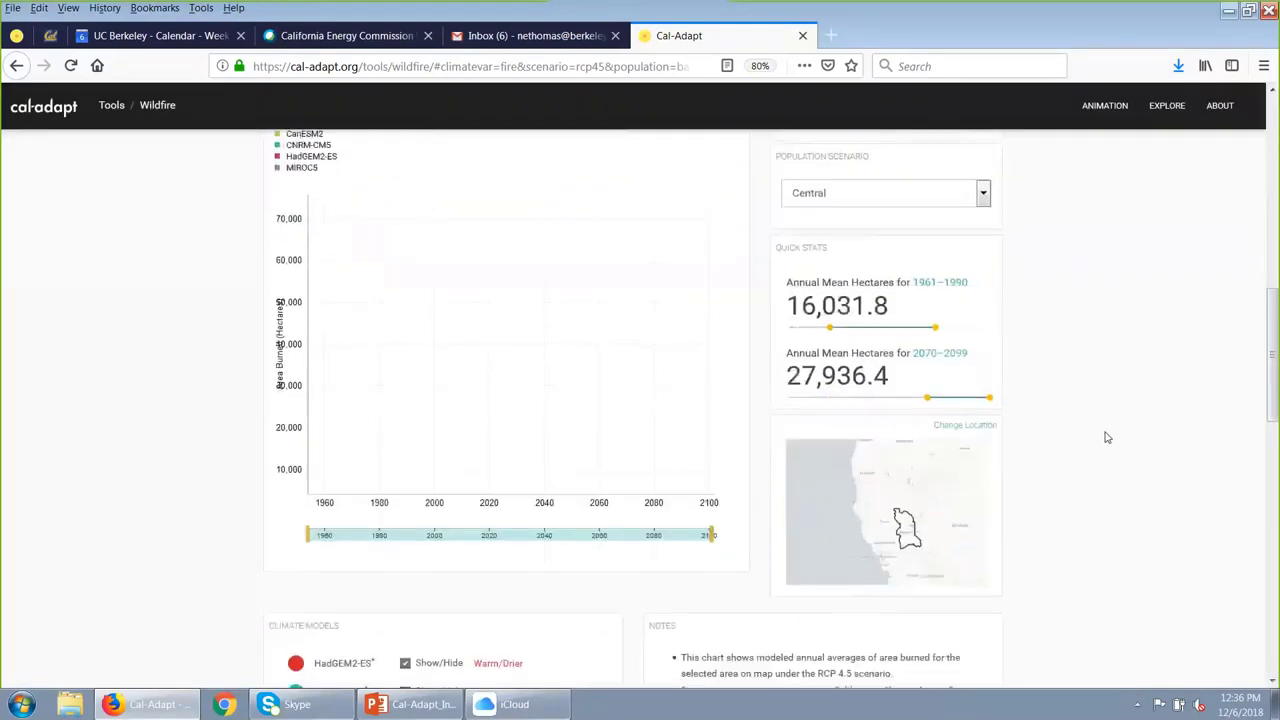
scroll(1107, 437, "down", 1)
scroll(1107, 437, "up", 4)
scroll(1107, 437, "down", 5)
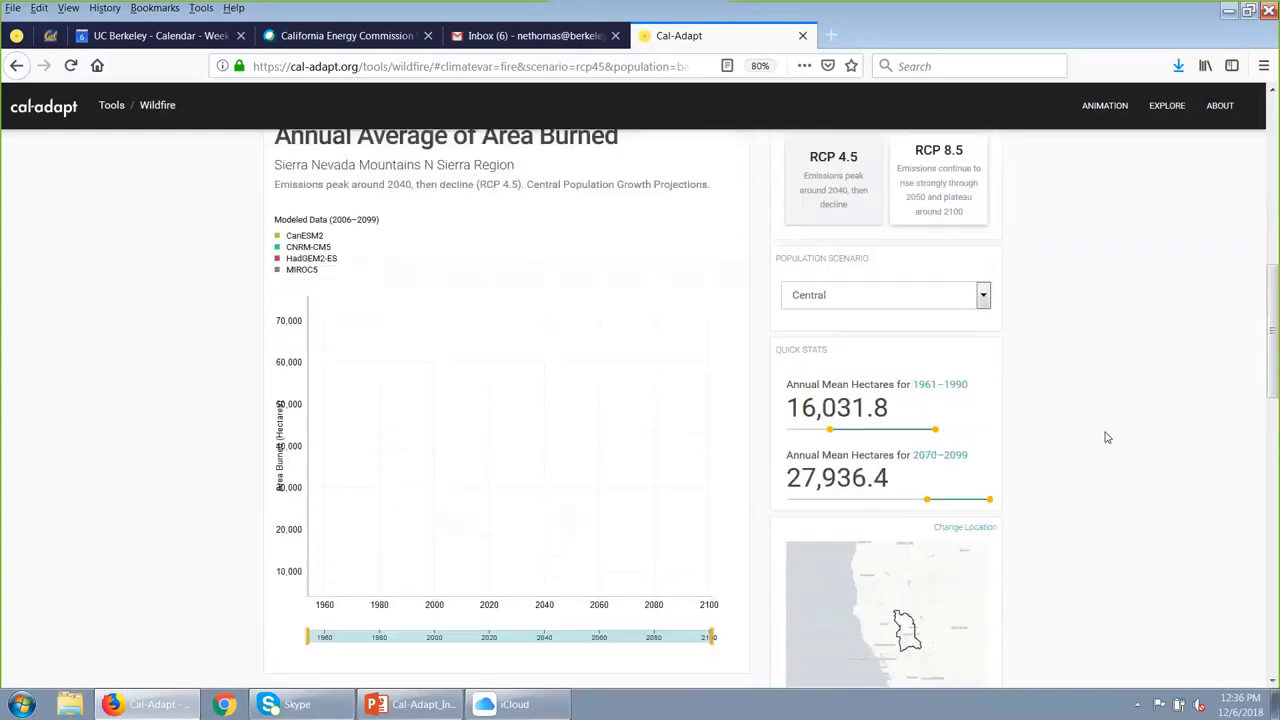
scroll(1107, 437, "down", 5)
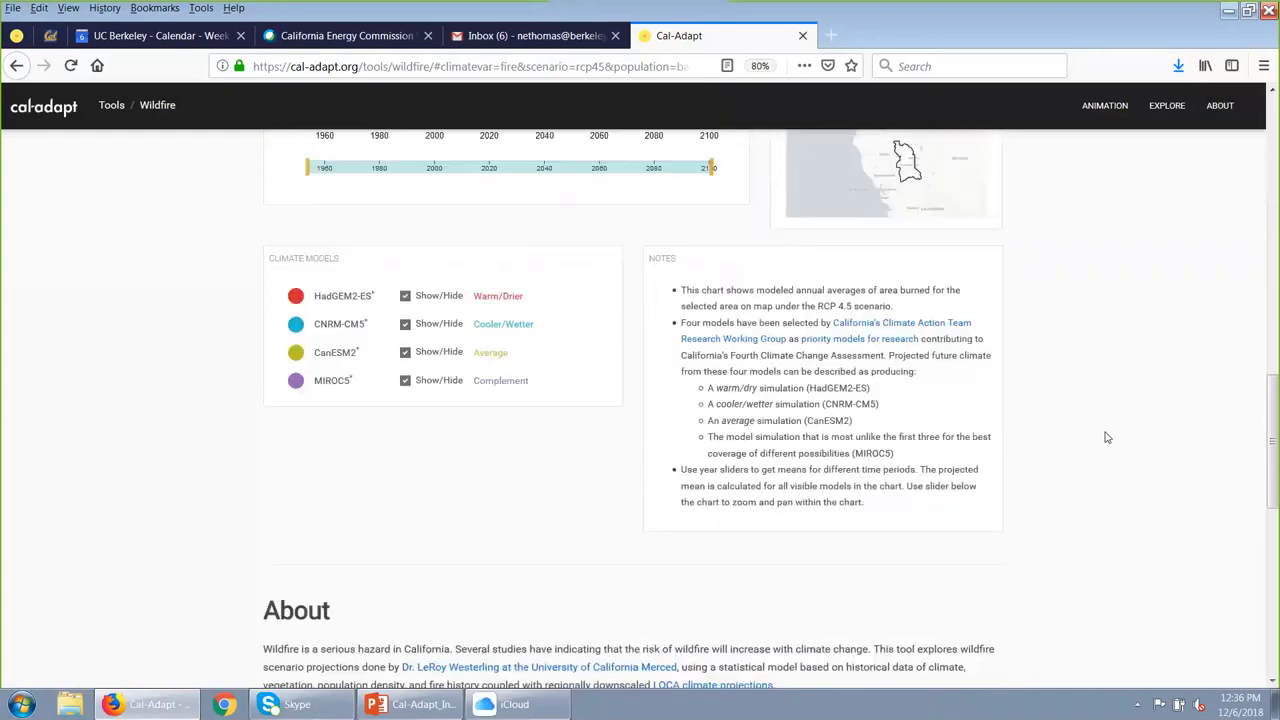
scroll(1107, 437, "up", 4)
scroll(1107, 437, "up", 3)
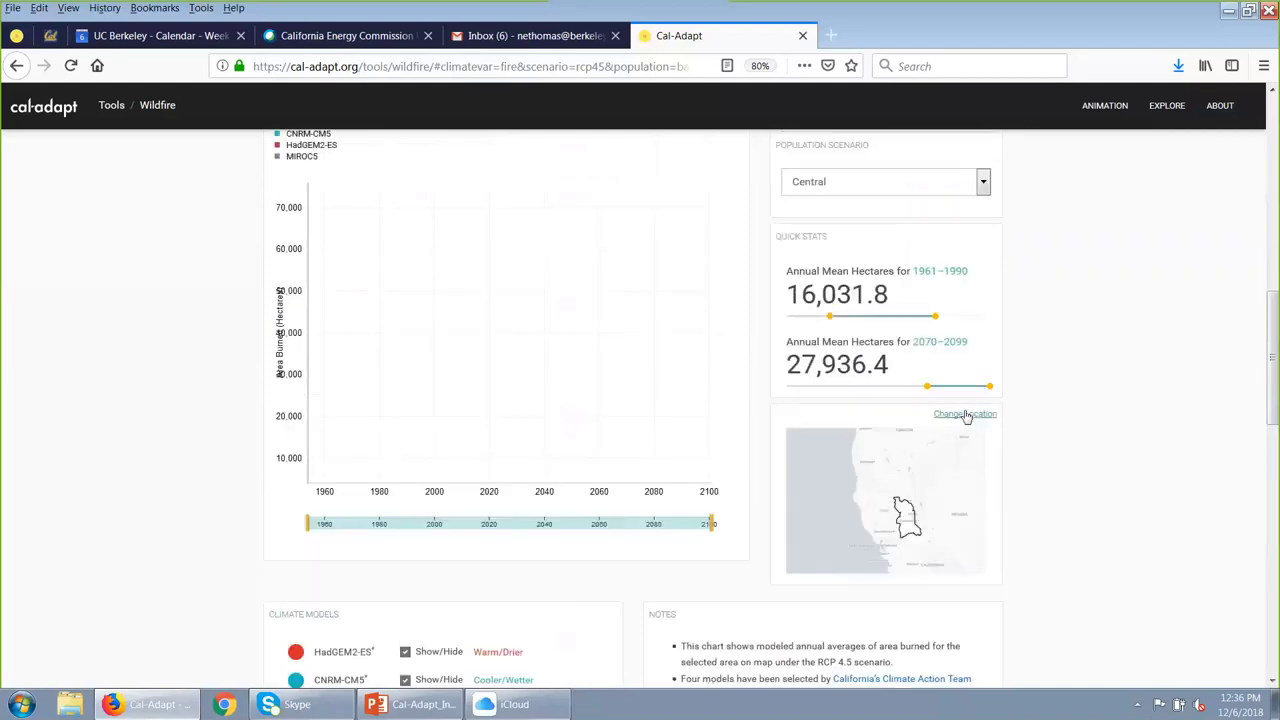
left_click(963, 415)
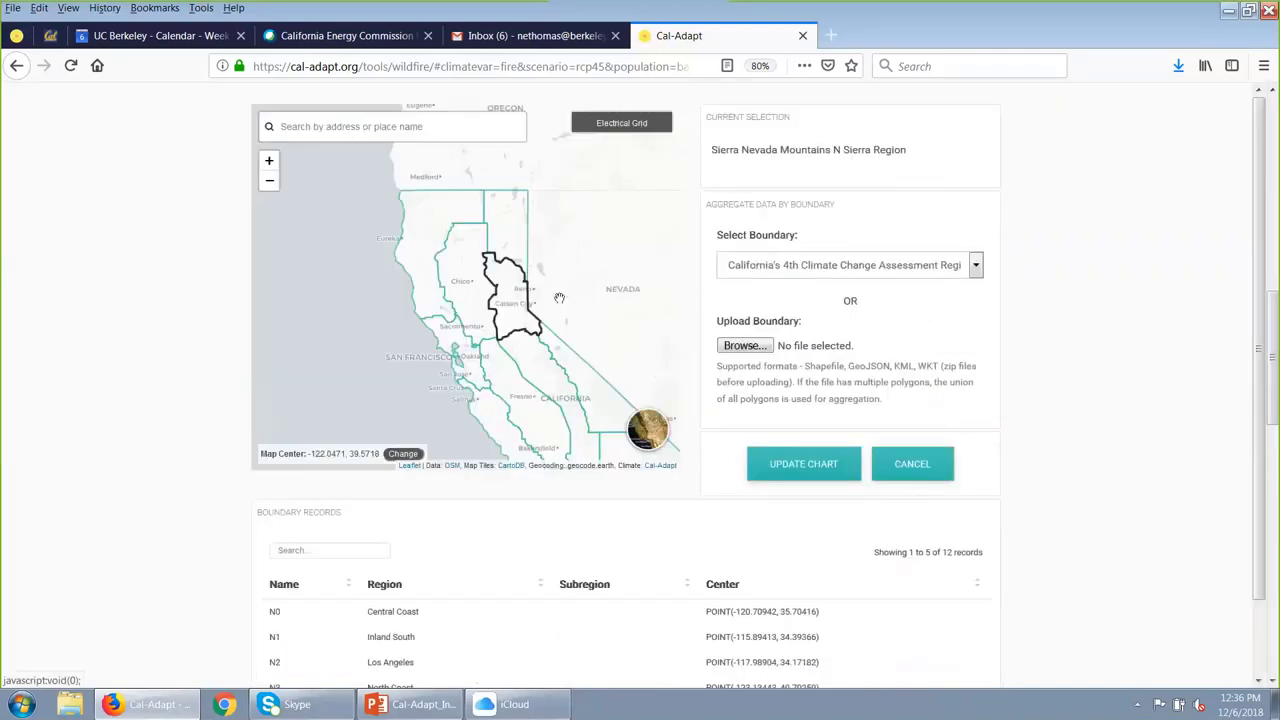
left_click(808, 468)
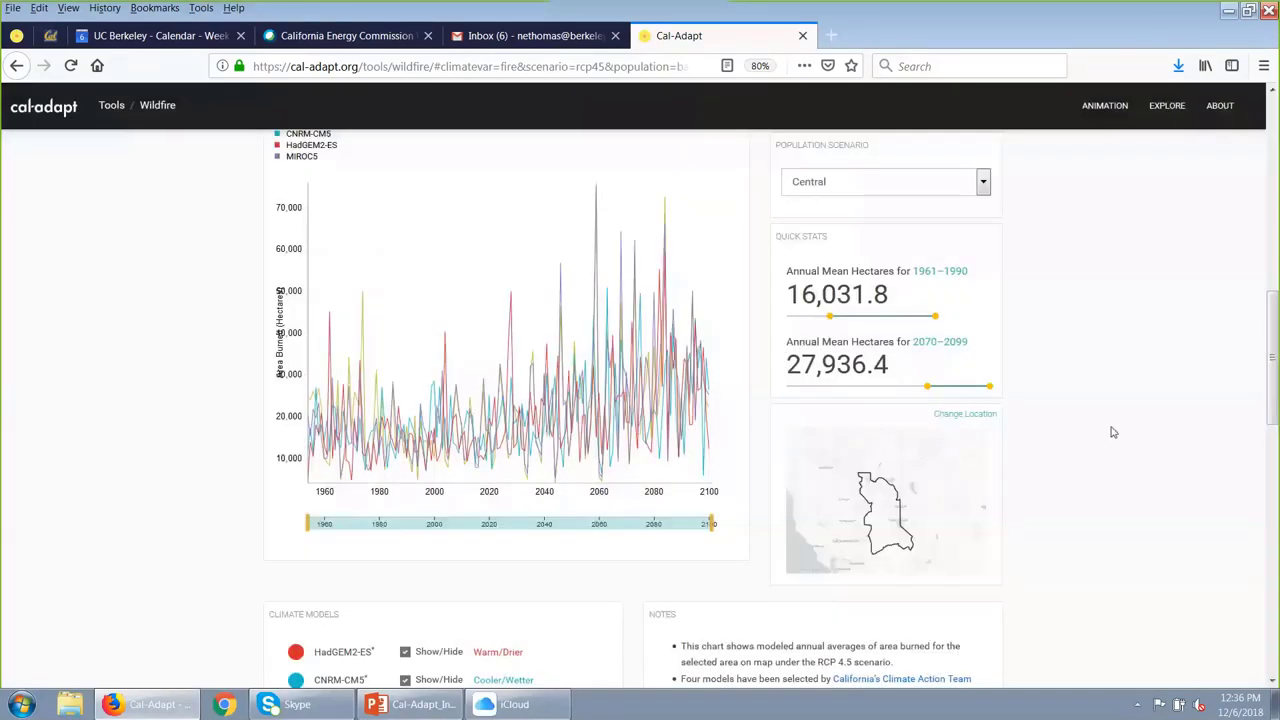
- Examine the Sierra region's annual burned area chart, its mean hectares for both periods, and the climate model notes
scroll(1111, 431, "up", 2)
scroll(1111, 432, "up", 1)
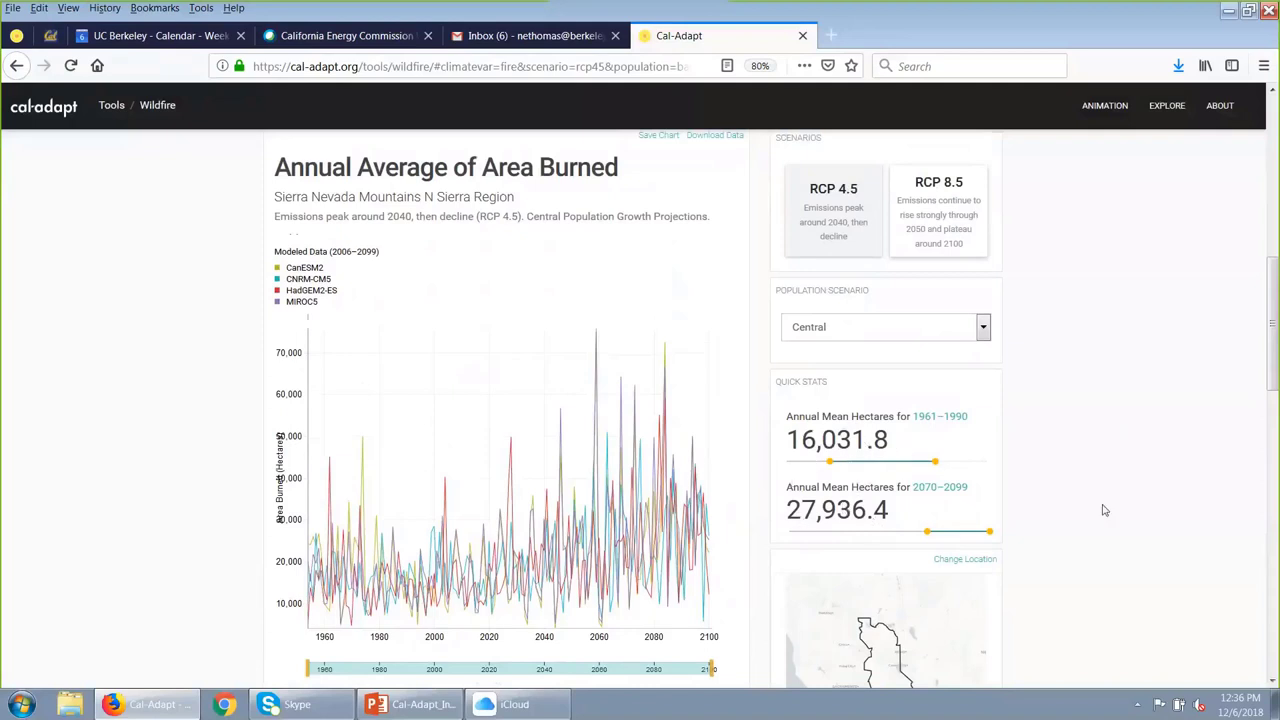
scroll(1104, 510, "down", 1)
scroll(1104, 510, "up", 2)
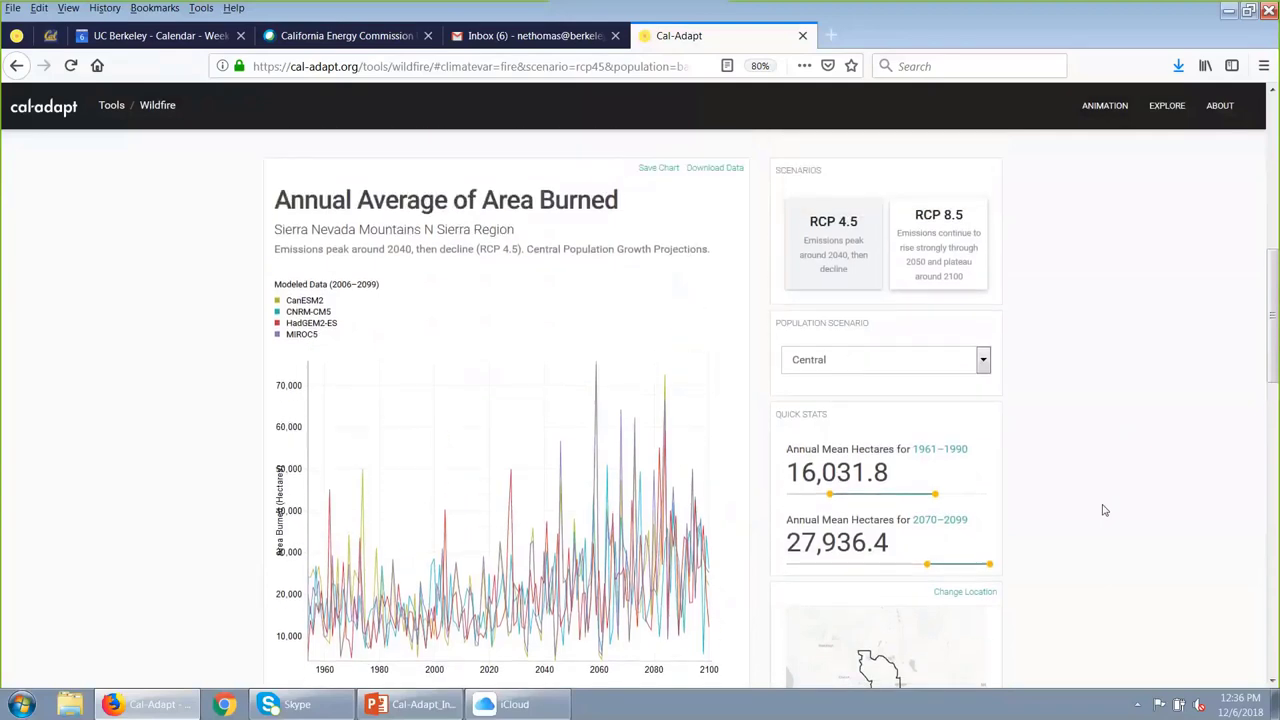
scroll(1104, 510, "up", 2)
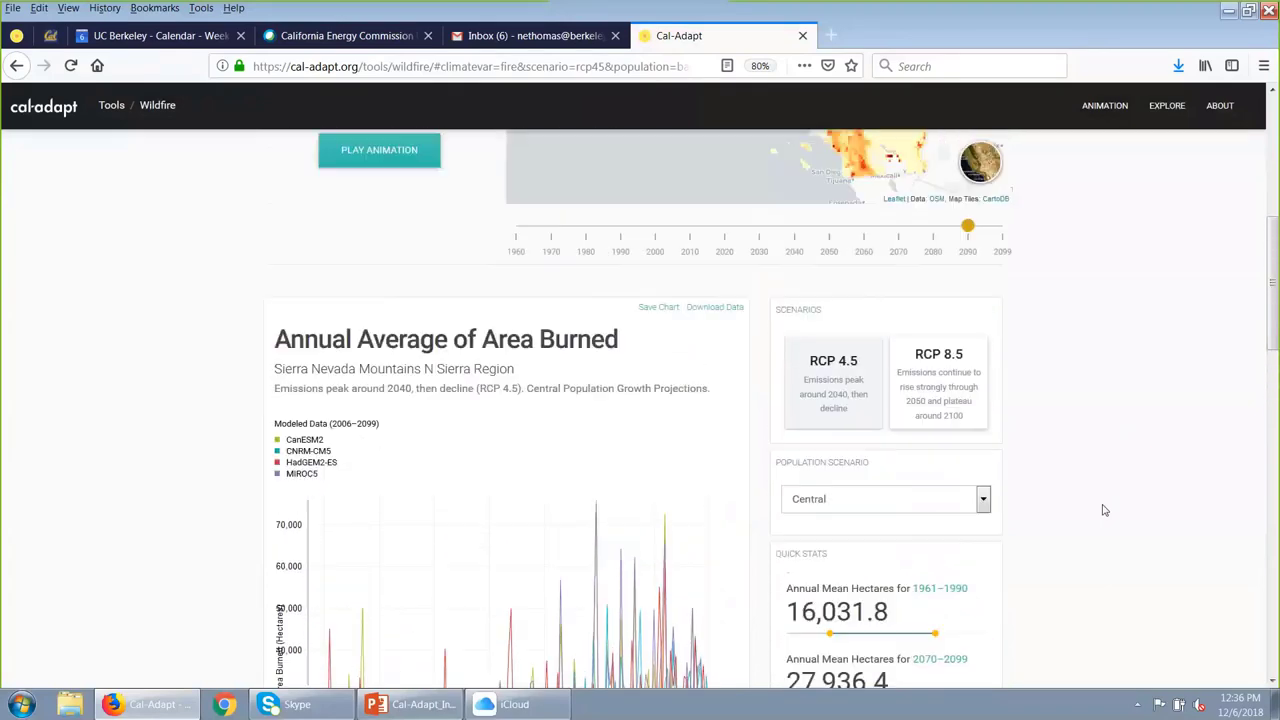
scroll(1104, 510, "up", 1)
scroll(1104, 510, "down", 5)
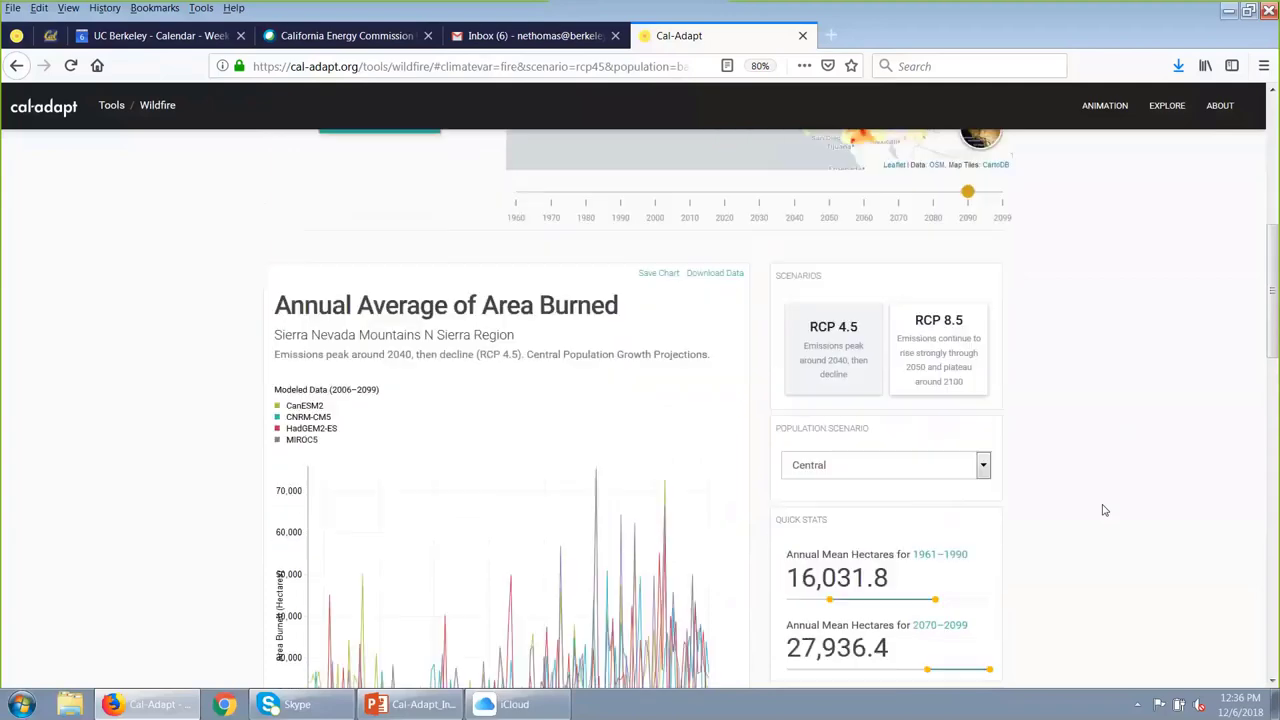
scroll(1104, 510, "down", 5)
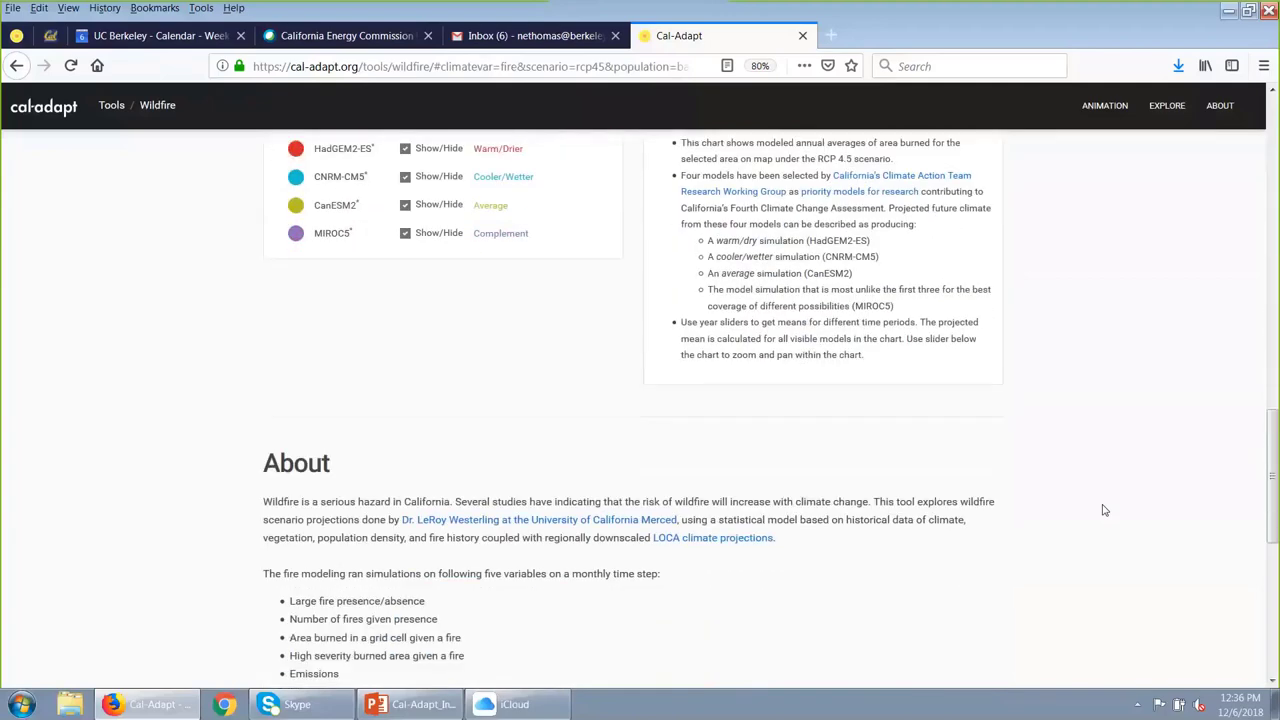
scroll(1104, 510, "down", 2)
scroll(1104, 510, "up", 5)
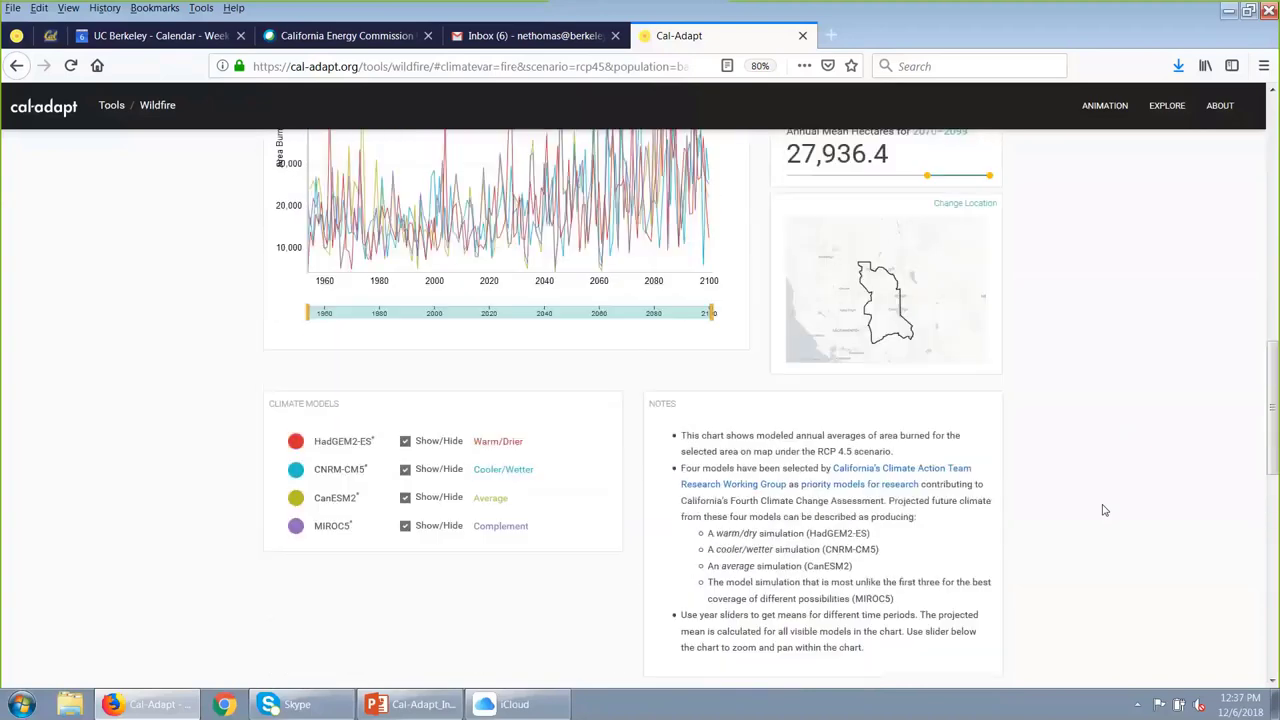
scroll(1104, 510, "up", 5)
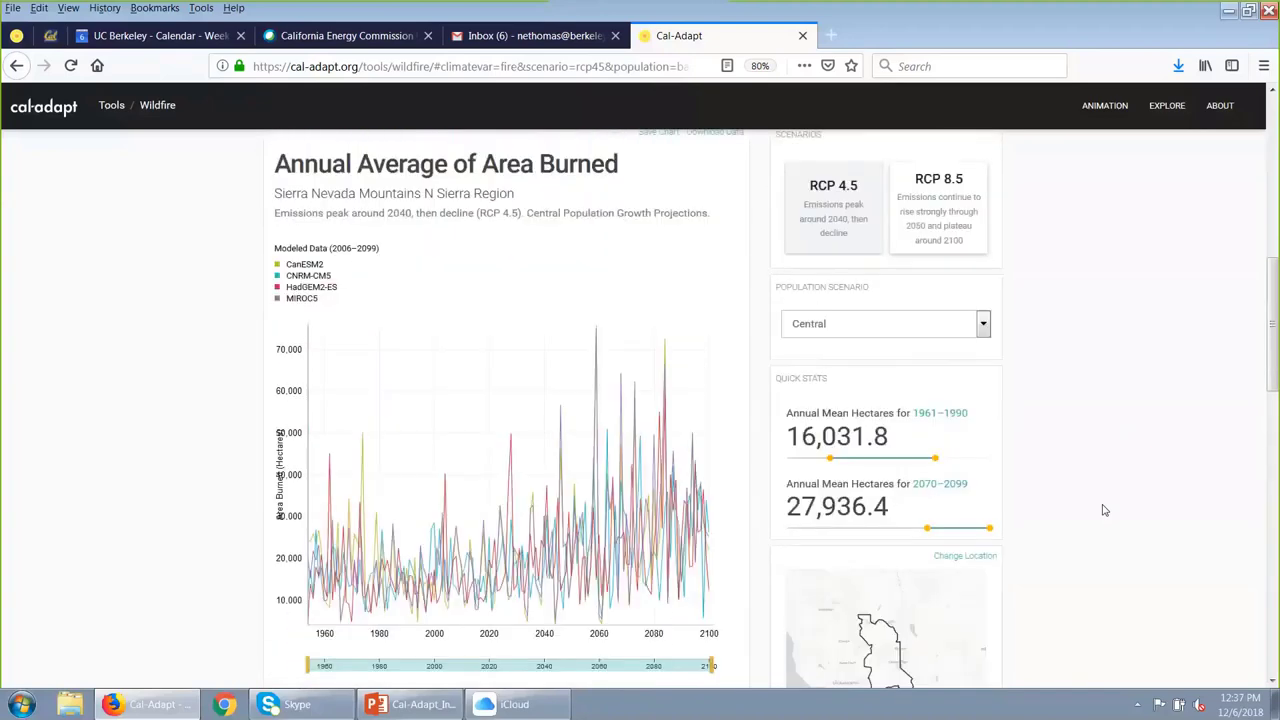
scroll(1104, 510, "down", 1)
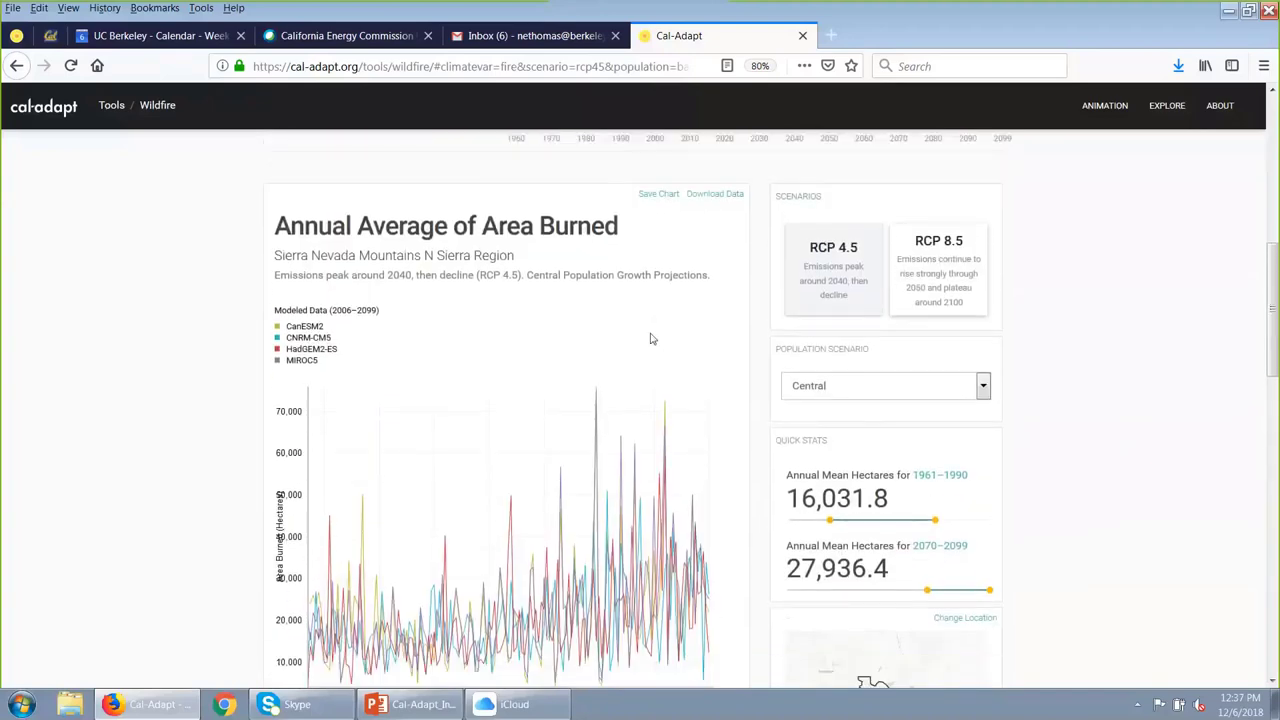
scroll(1112, 355, "down", 1)
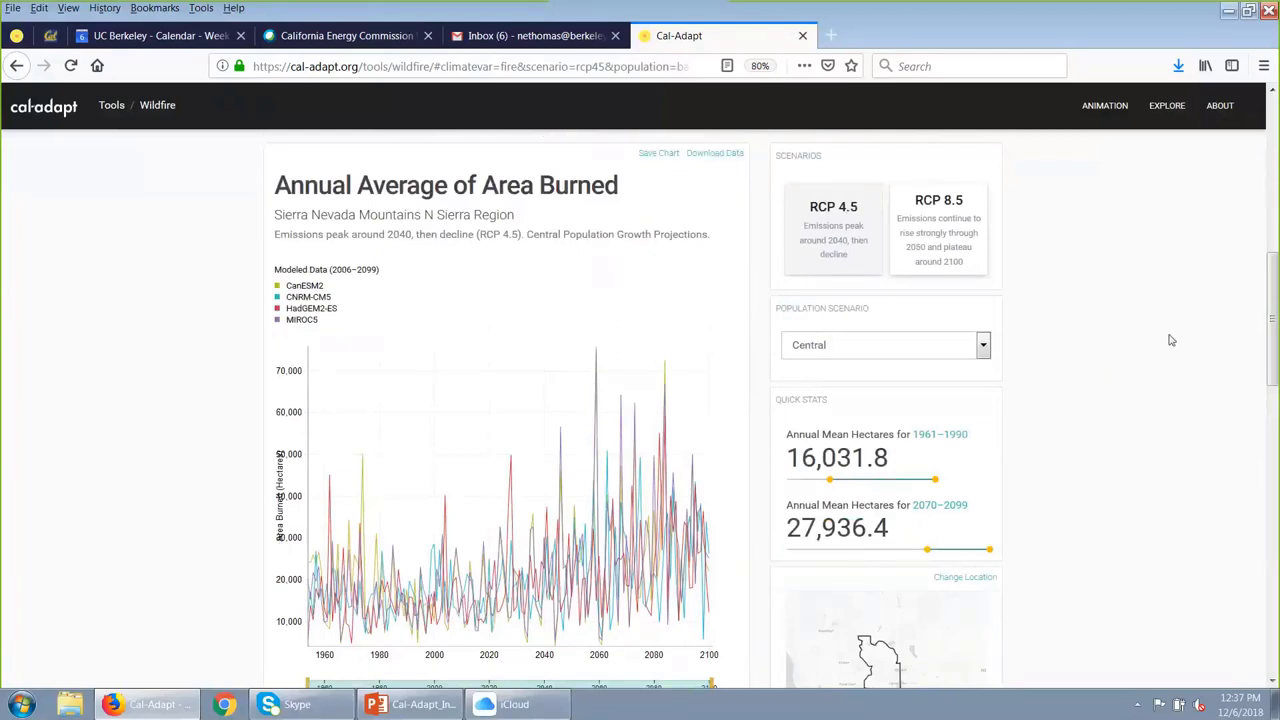
- Return to the statewide wildfire map and open the site's Climate Tools overview to browse the available tools
scroll(1171, 340, "up", 15)
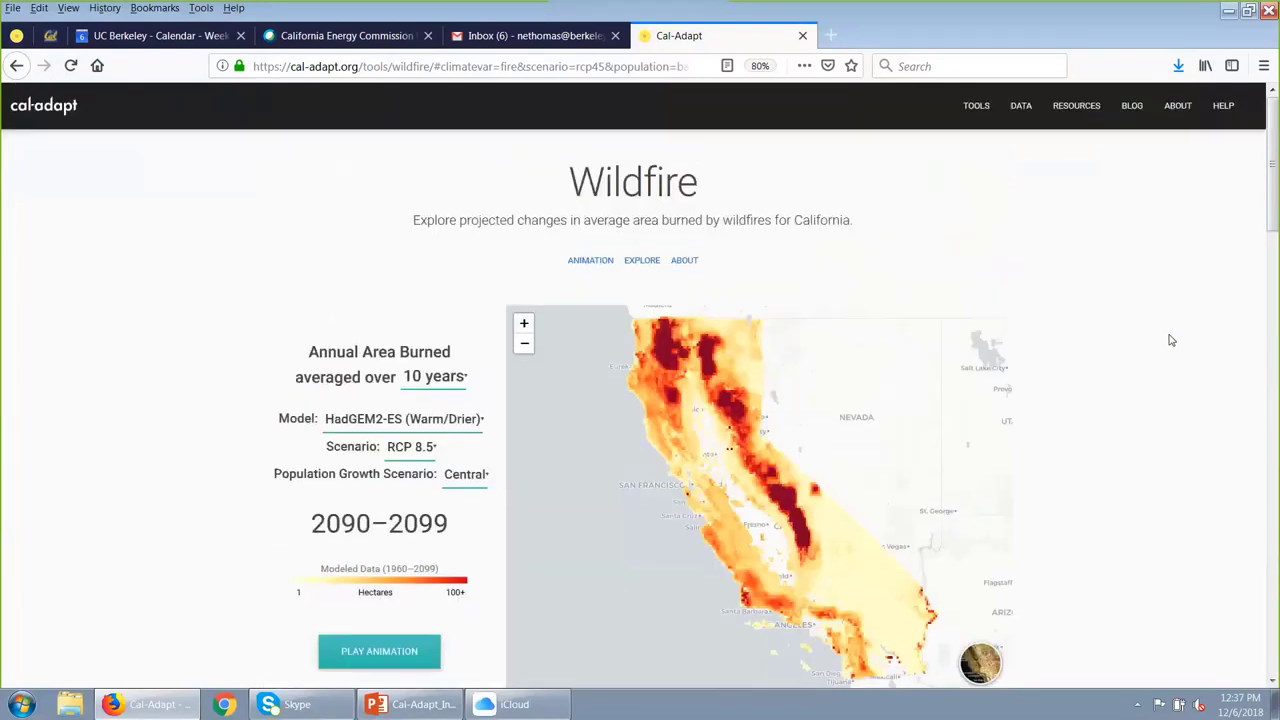
scroll(1171, 340, "down", 1)
scroll(1168, 337, "up", 1)
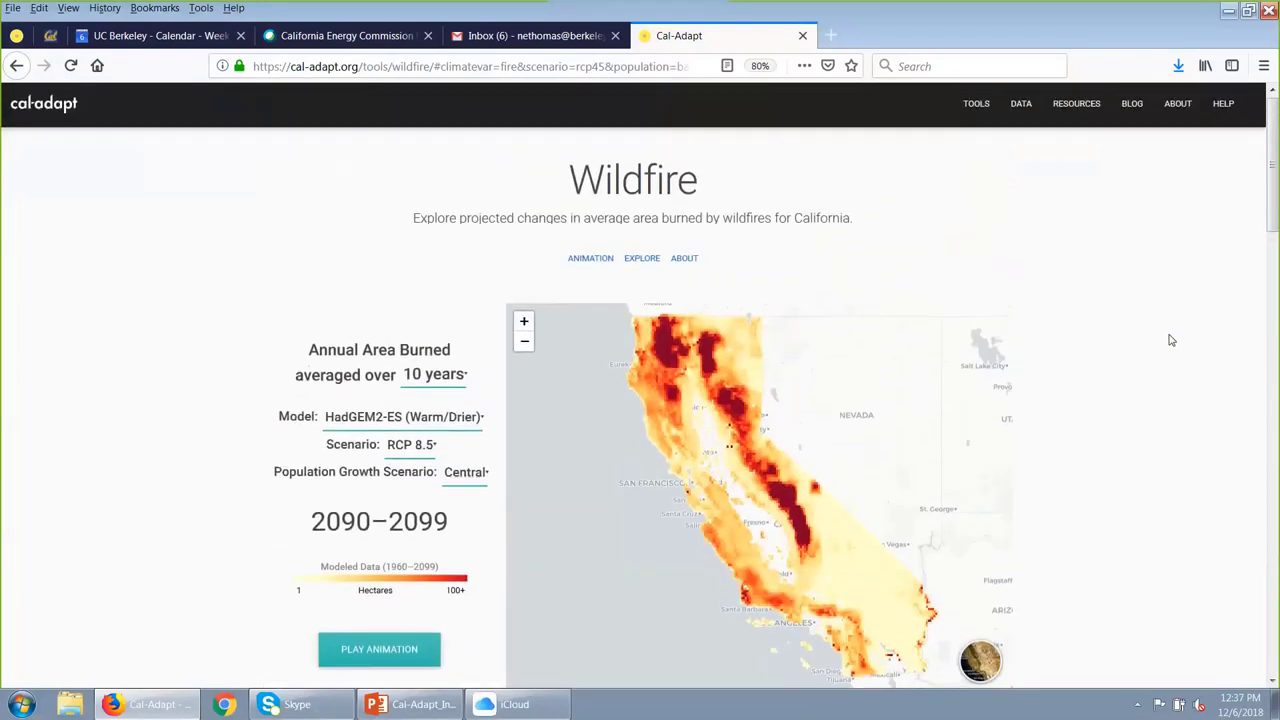
scroll(1169, 341, "down", 1)
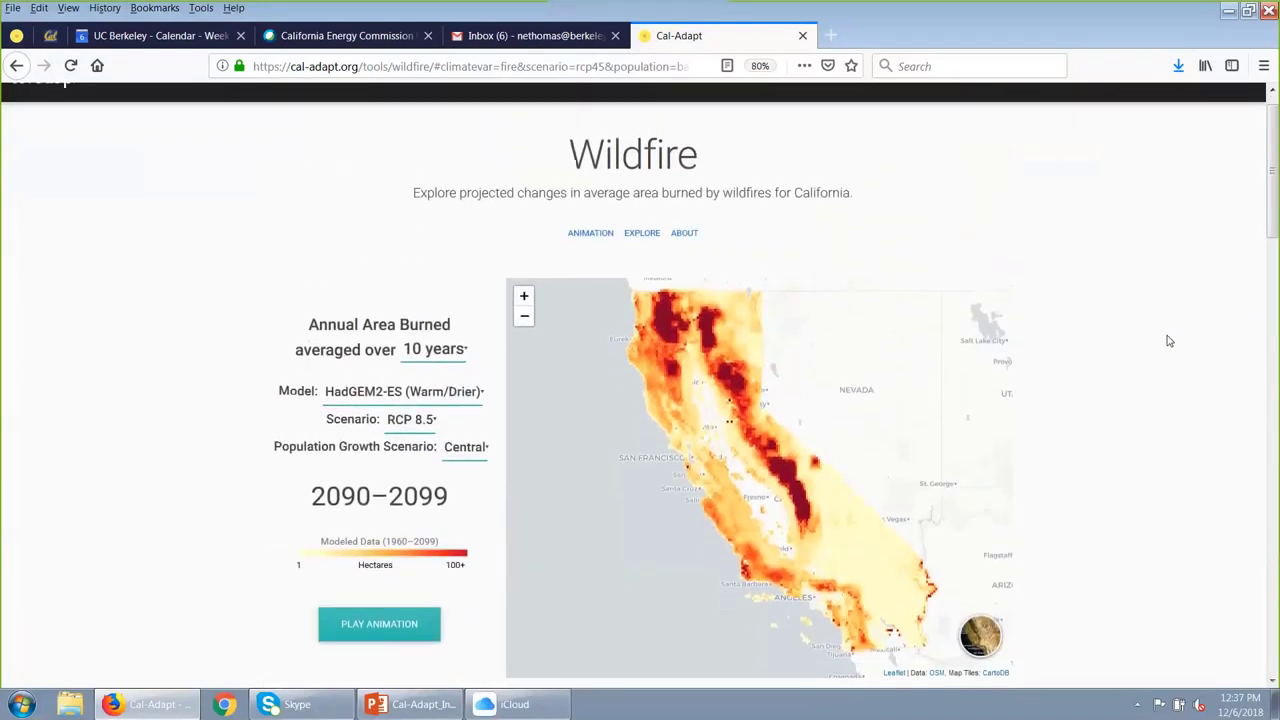
scroll(1169, 341, "up", 1)
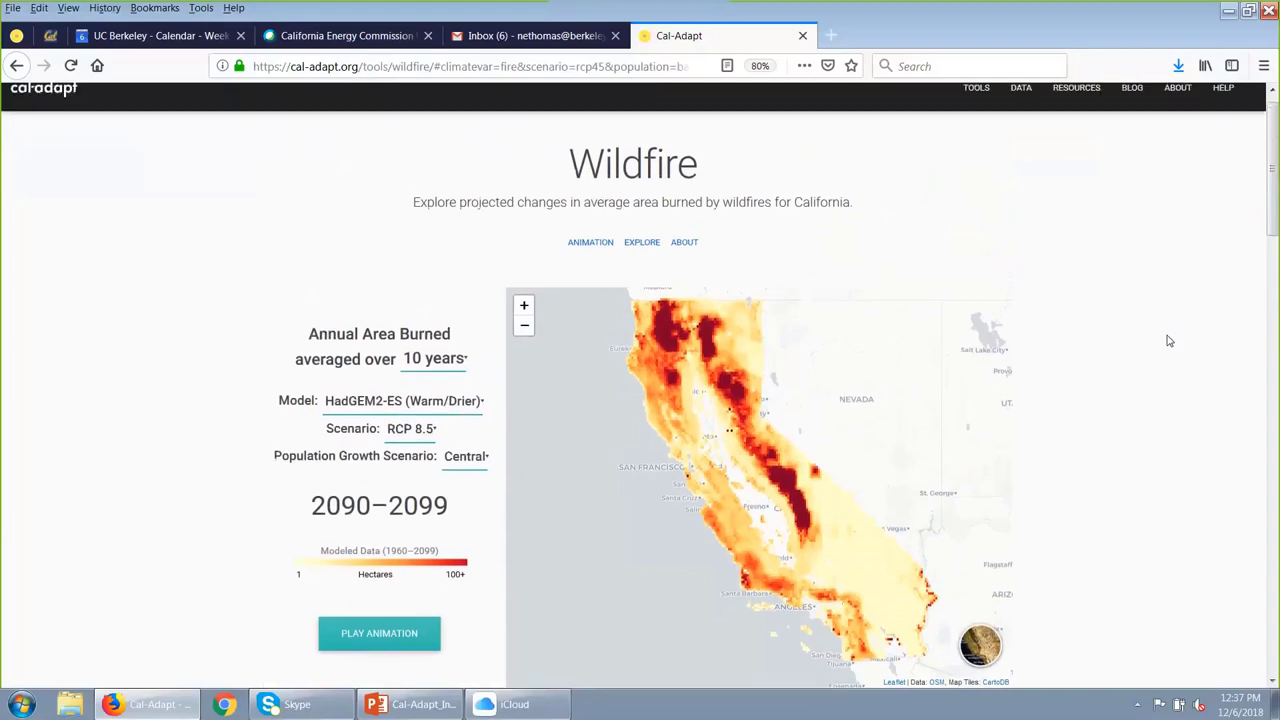
left_click(980, 95)
scroll(1196, 363, "down", 3)
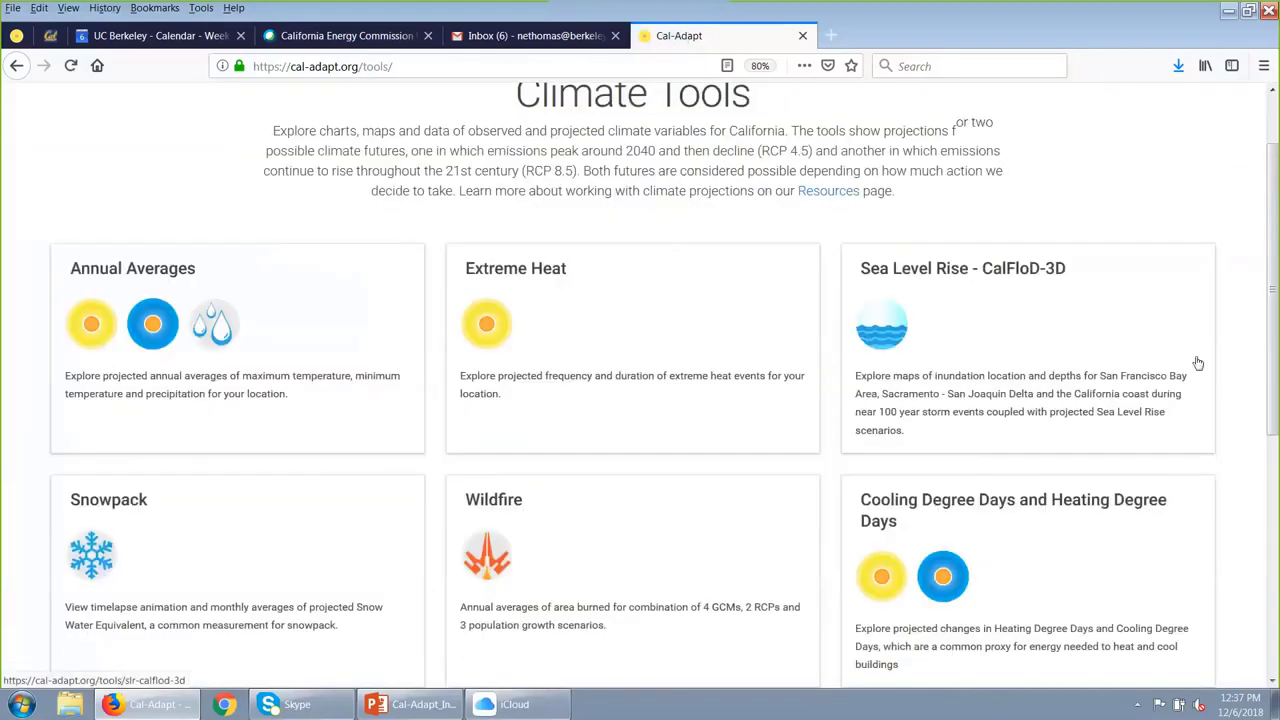
- Open the Hourly Projections of Sea Level tool and review its San Francisco chart, About text and data sources
scroll(1196, 363, "down", 4)
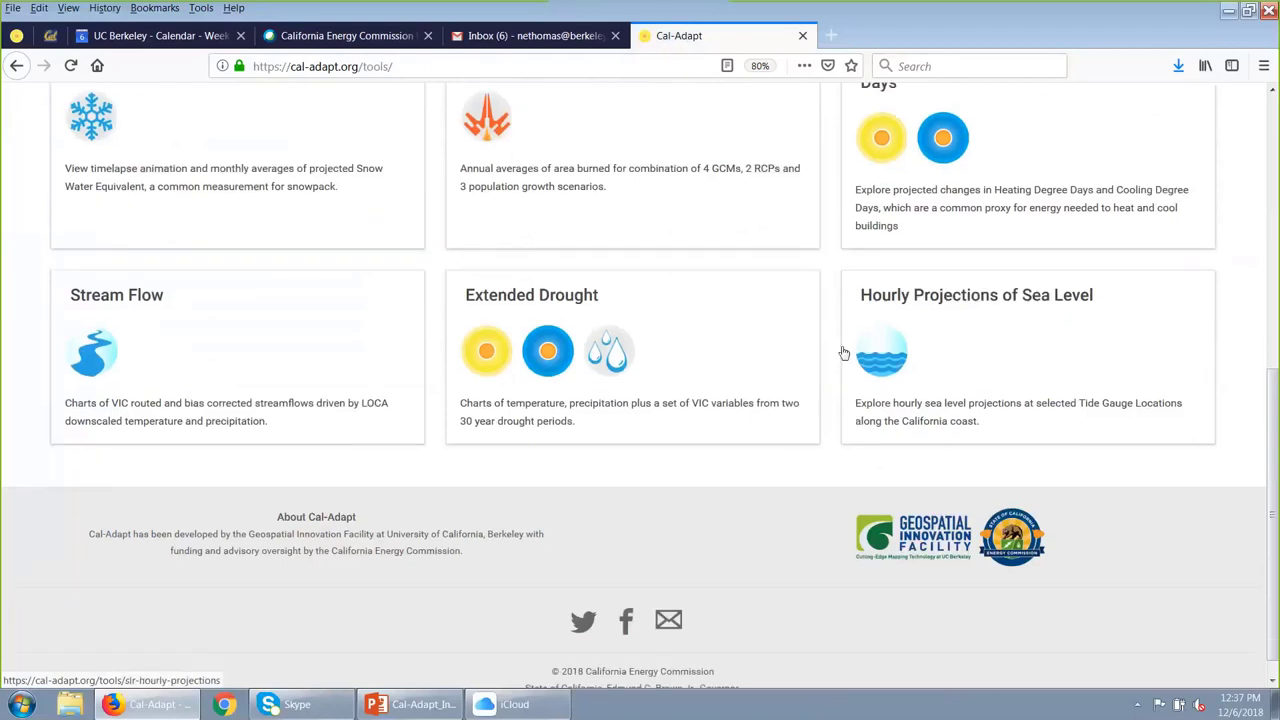
left_click(985, 300)
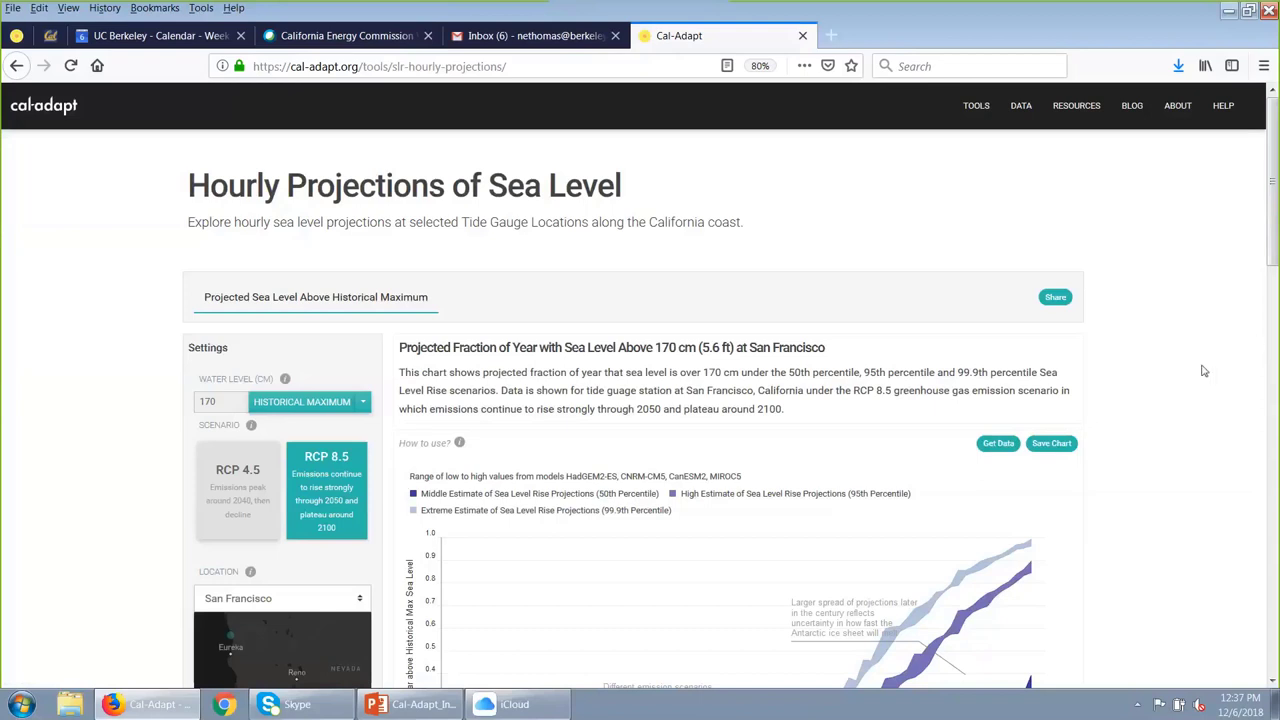
scroll(1204, 371, "down", 2)
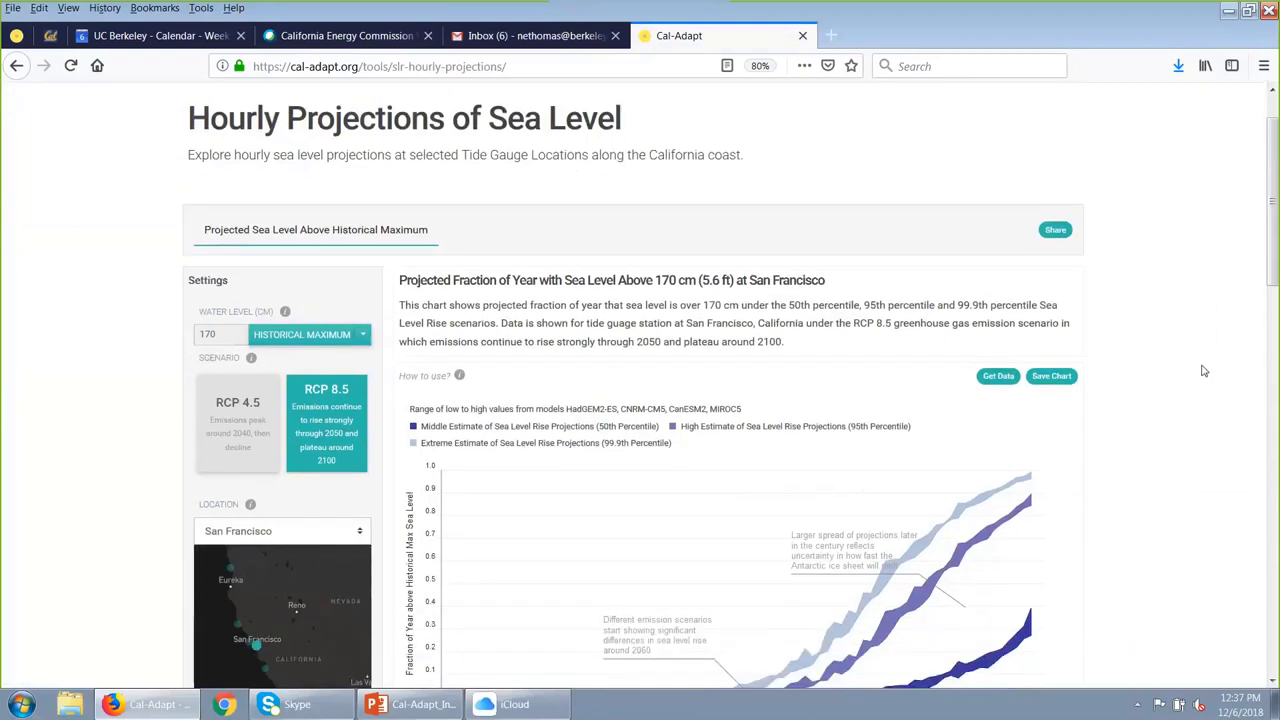
scroll(1204, 371, "down", 2)
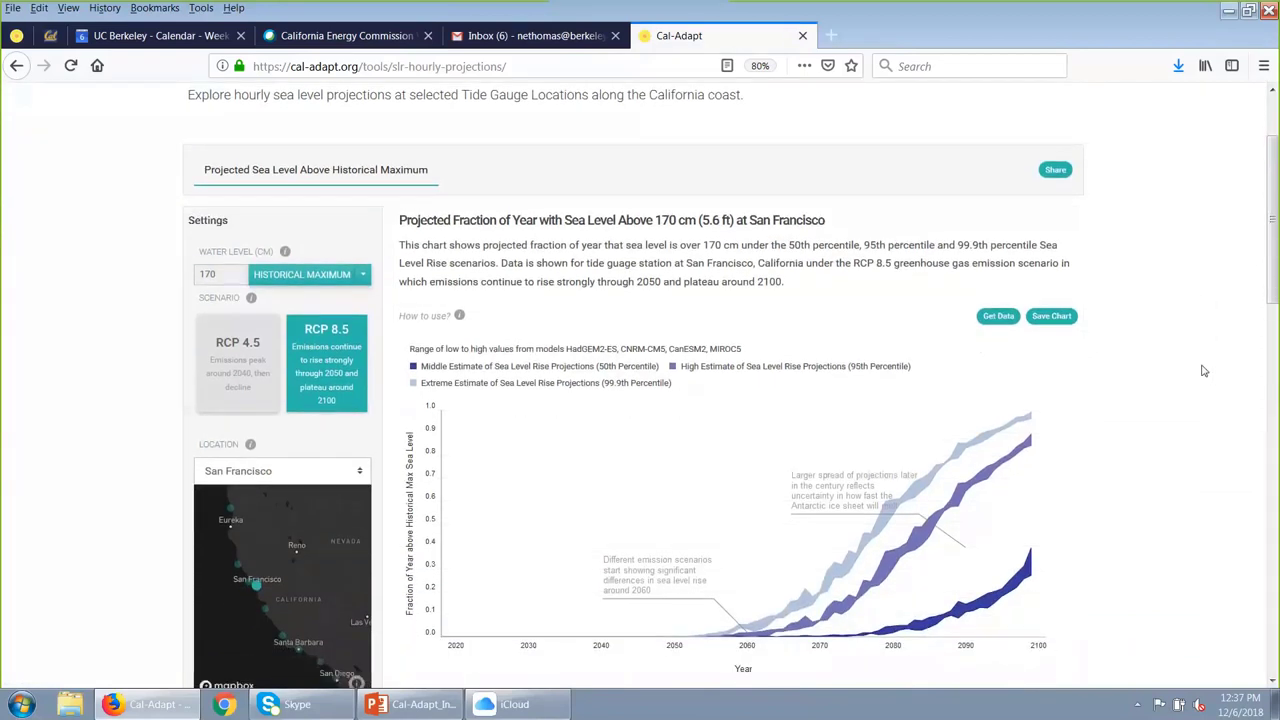
scroll(1204, 371, "down", 8)
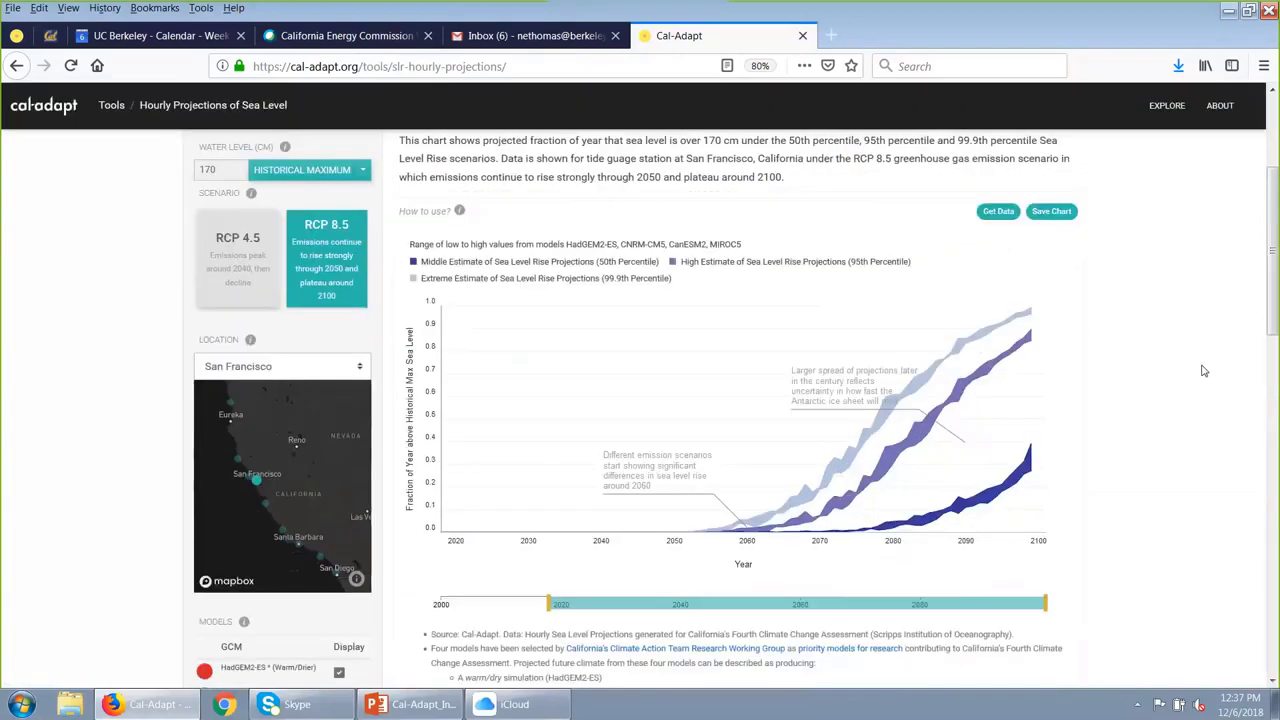
scroll(1204, 371, "down", 6)
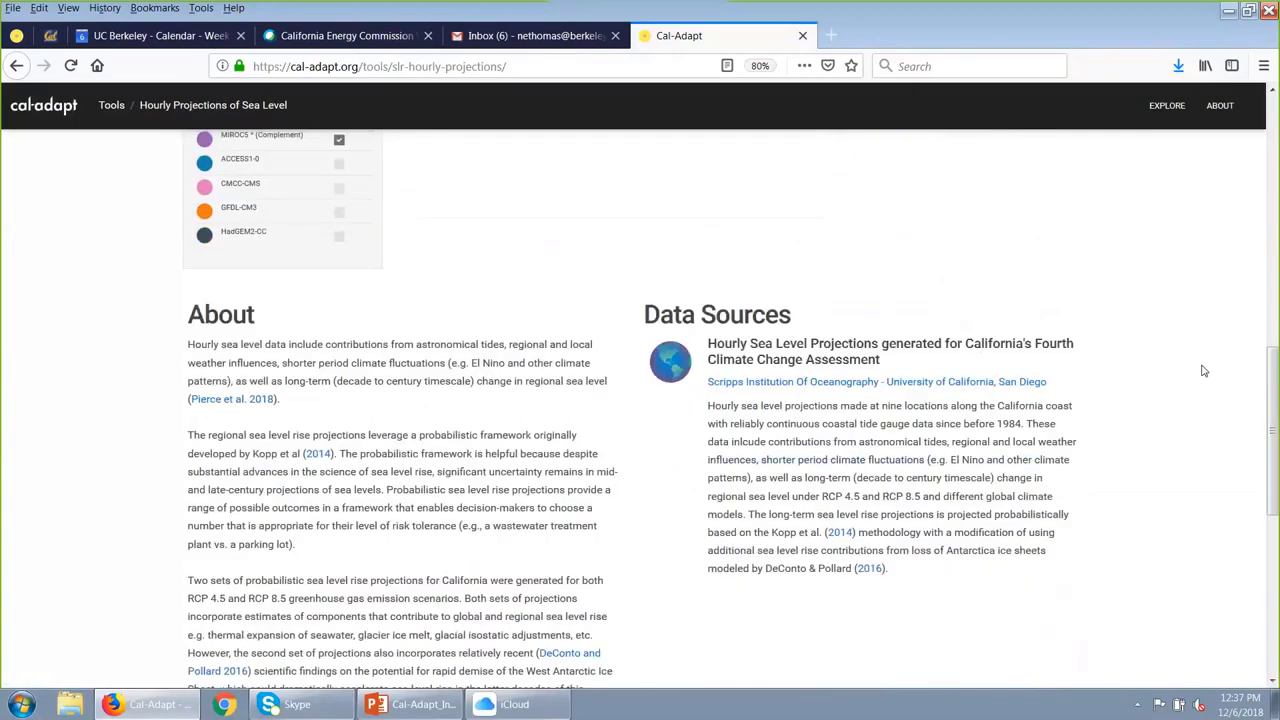
scroll(1204, 371, "down", 1)
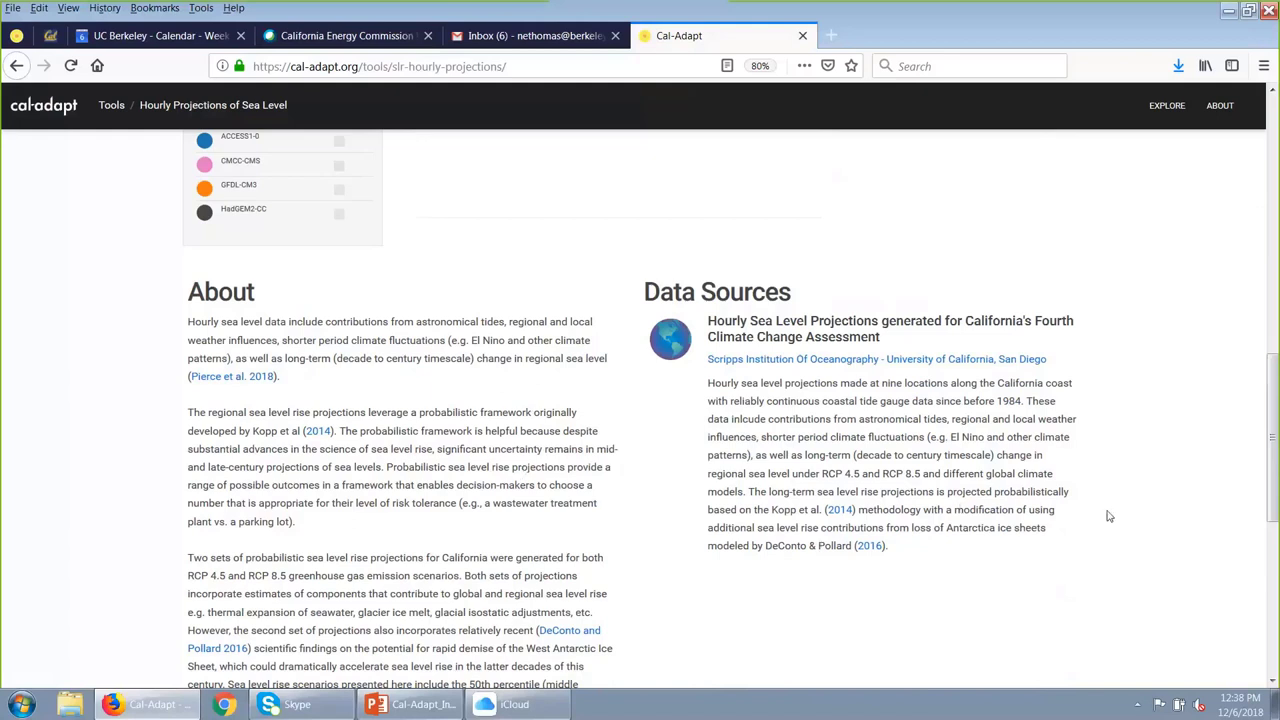
- Return to the San Francisco sea level chart, keep the water level on Historical Maximum, and switch the scenario to RCP 4.5
scroll(1108, 516, "up", 5)
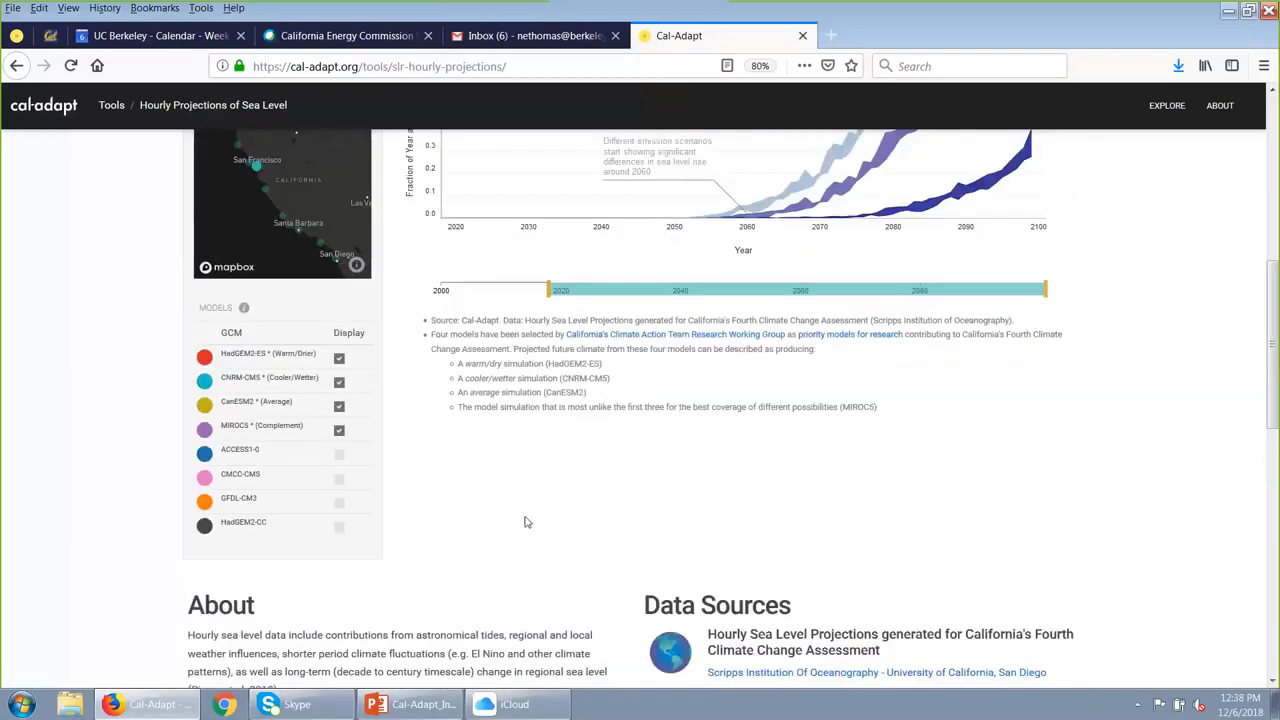
scroll(1078, 495, "up", 4)
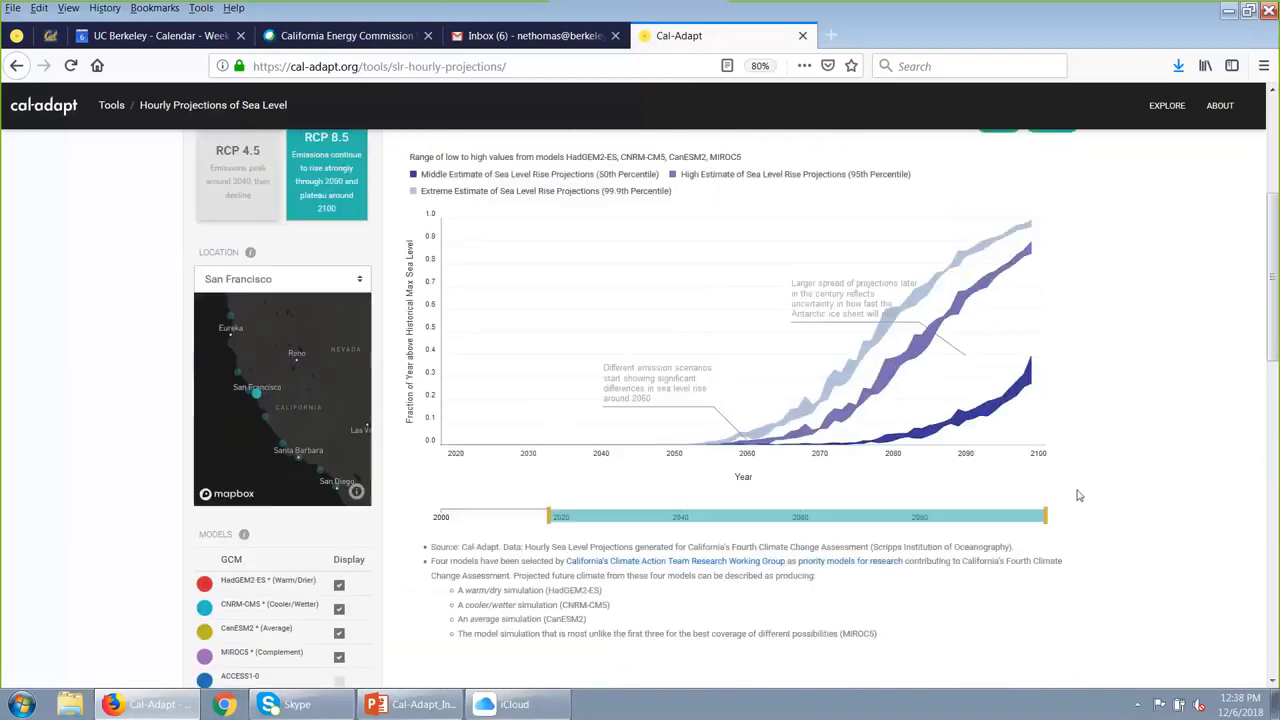
scroll(1078, 495, "up", 1)
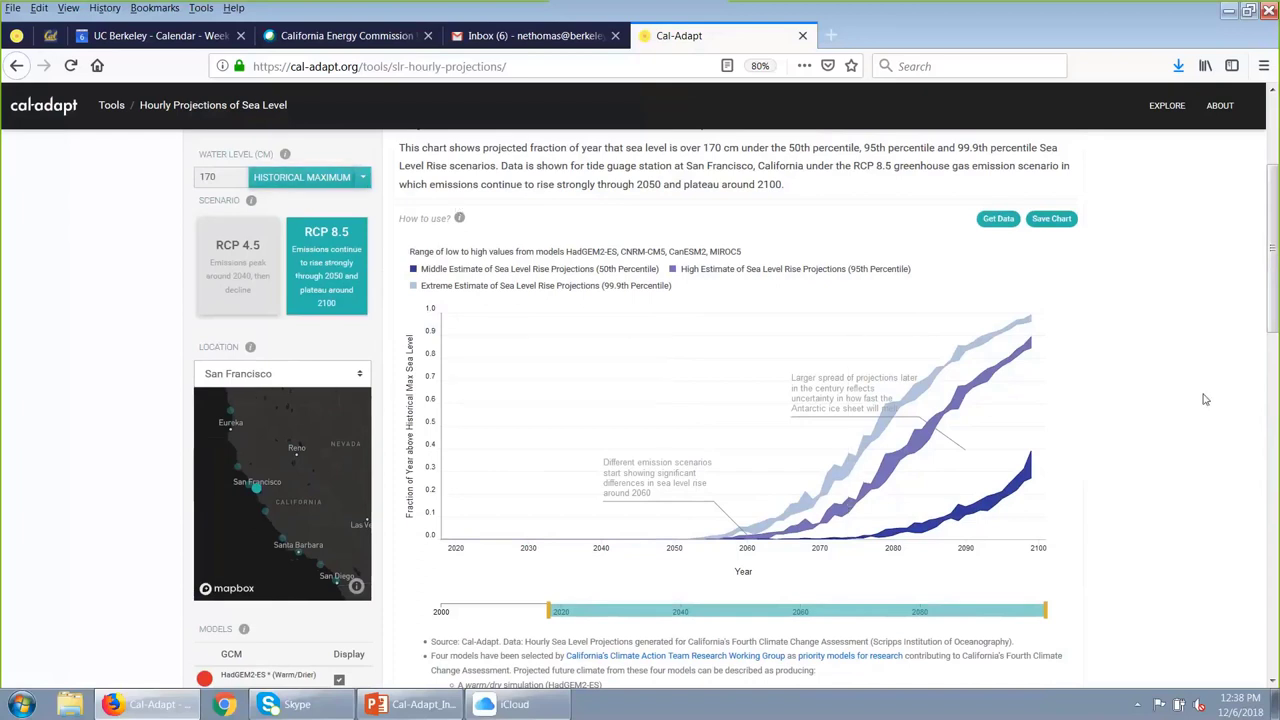
scroll(1161, 403, "up", 1)
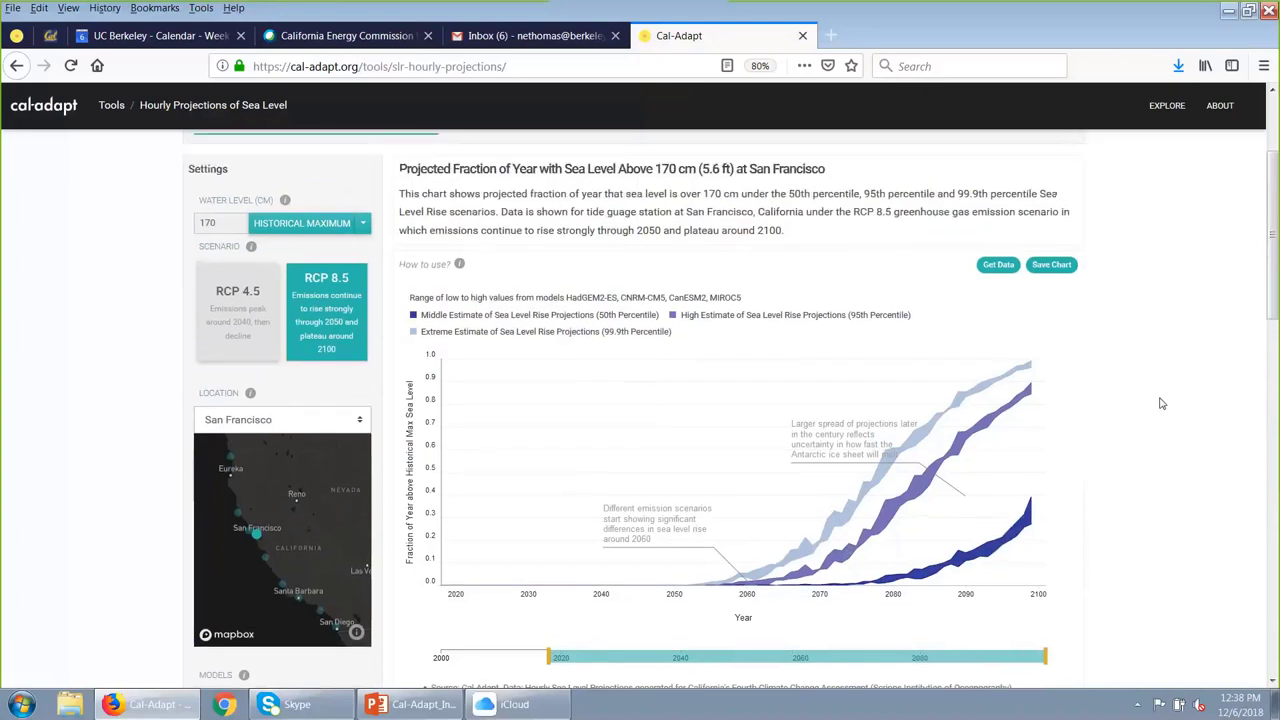
scroll(1161, 403, "up", 1)
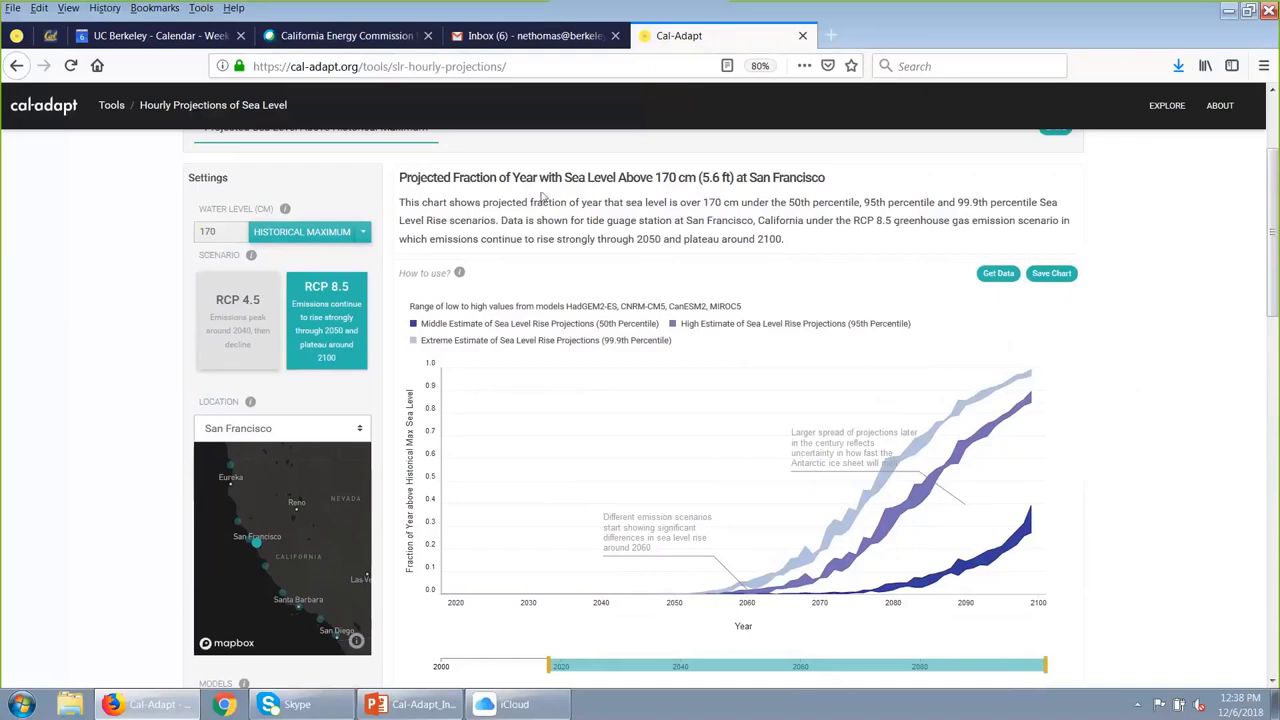
left_click(360, 234)
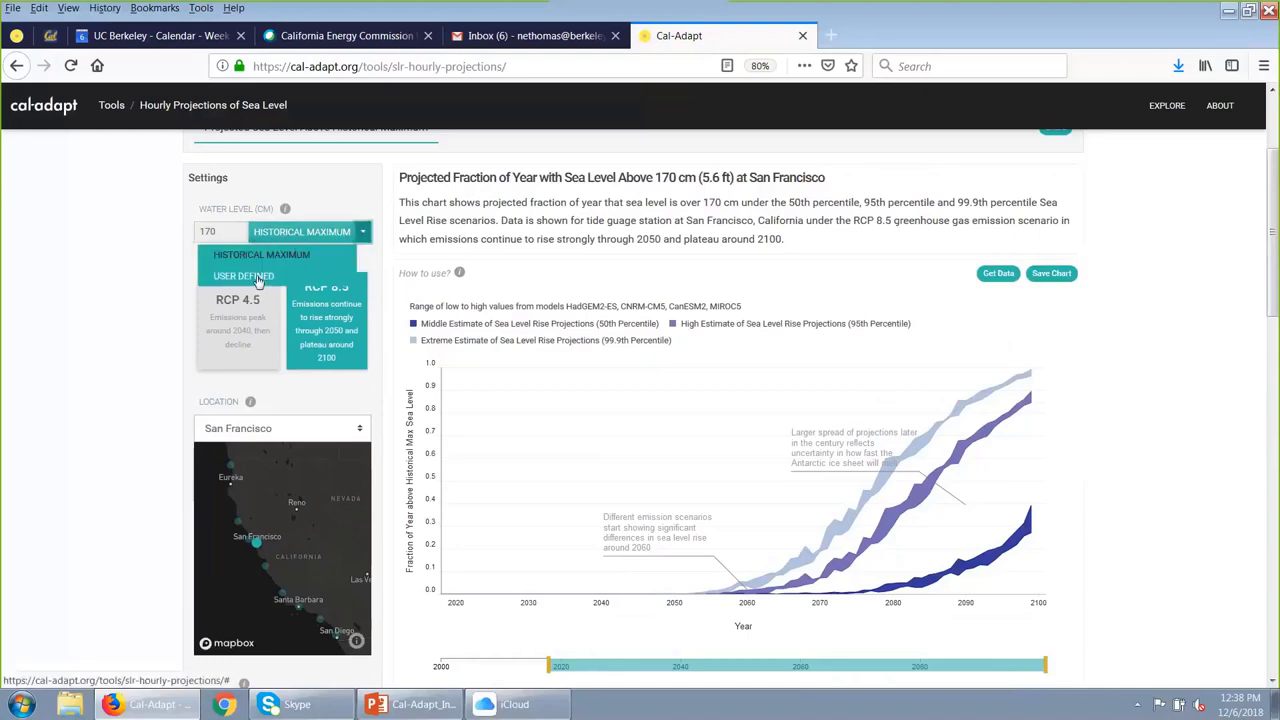
left_click(280, 252)
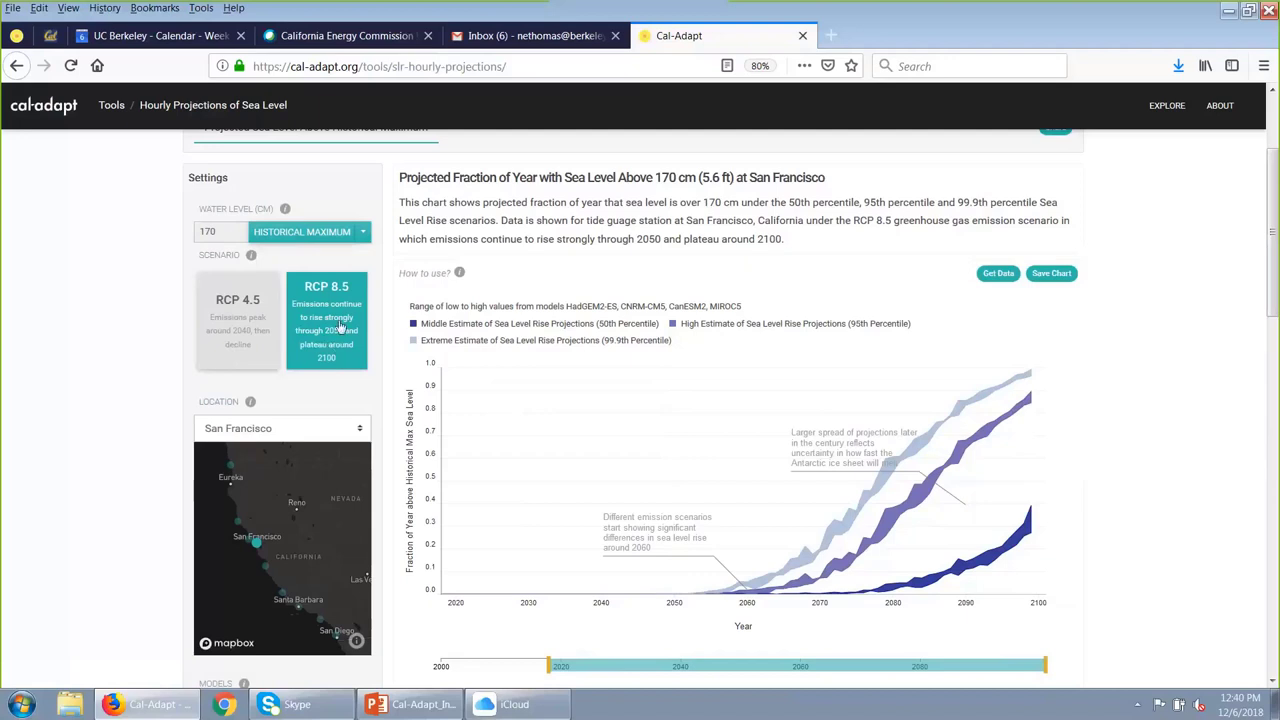
left_click(239, 318)
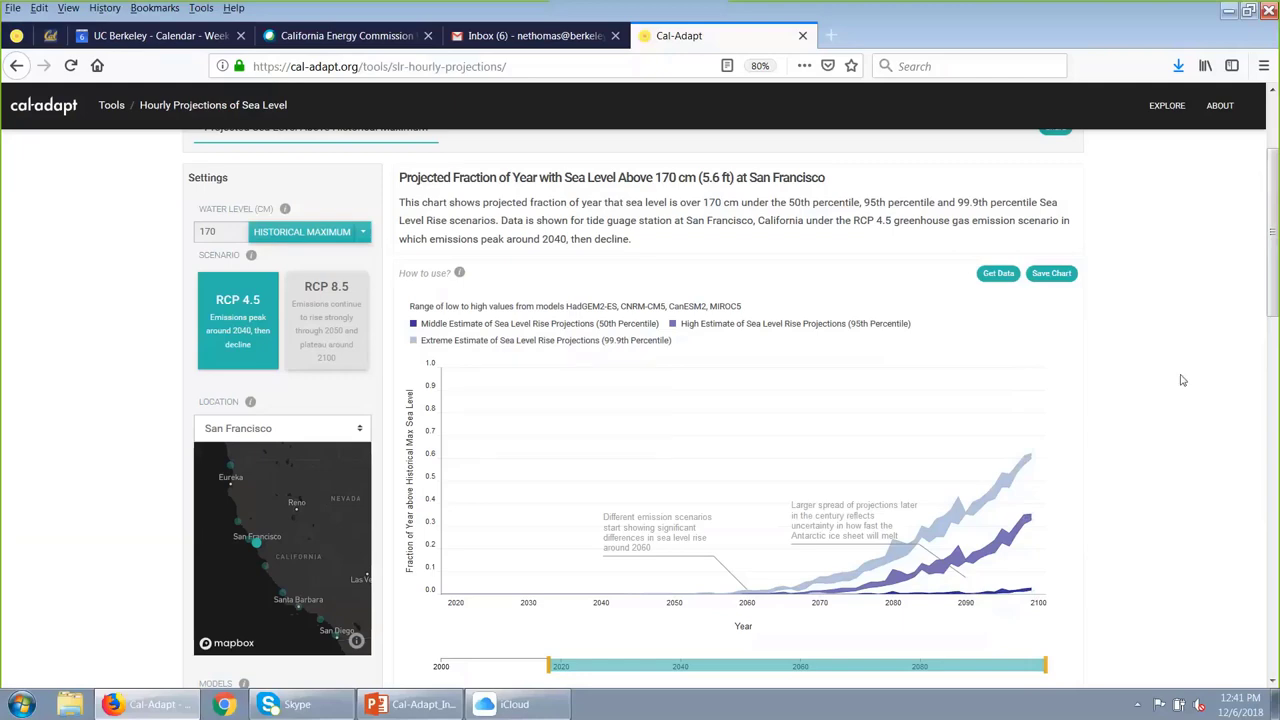
- Open the site's Download Data page and browse the climate datasets offered there
scroll(1182, 380, "up", 2)
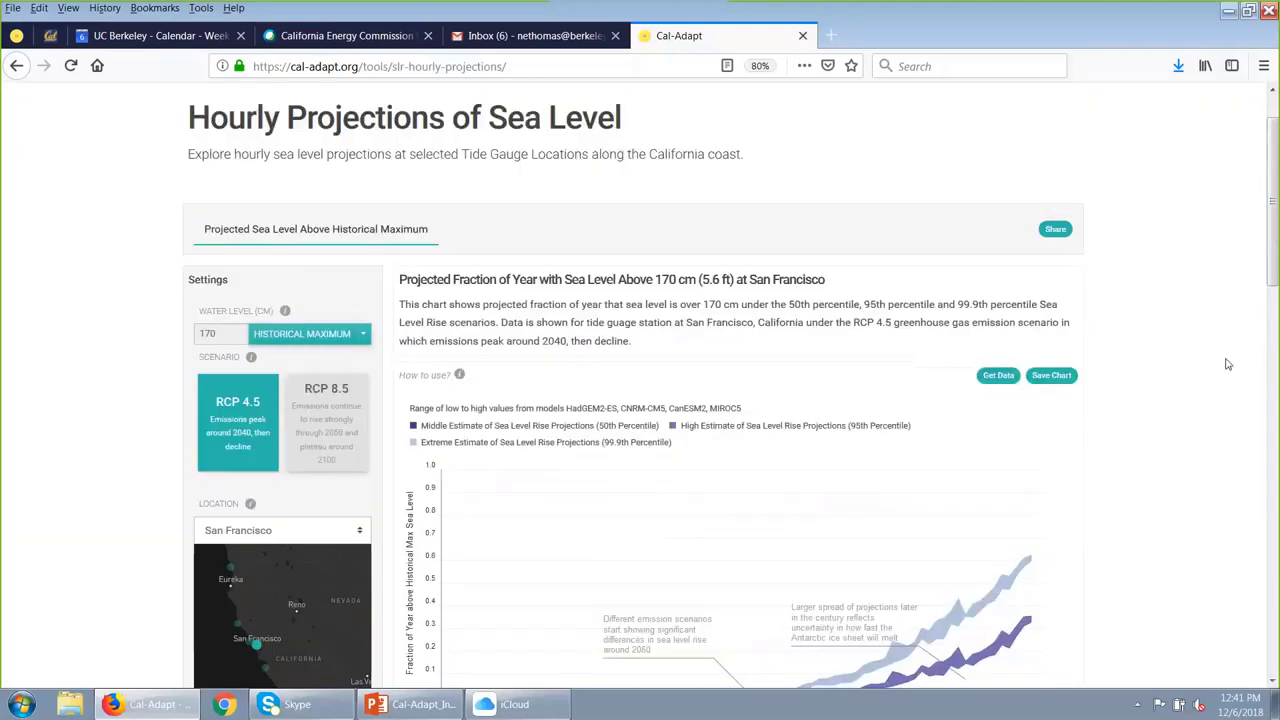
scroll(1203, 350, "up", 1)
scroll(1203, 350, "down", 1)
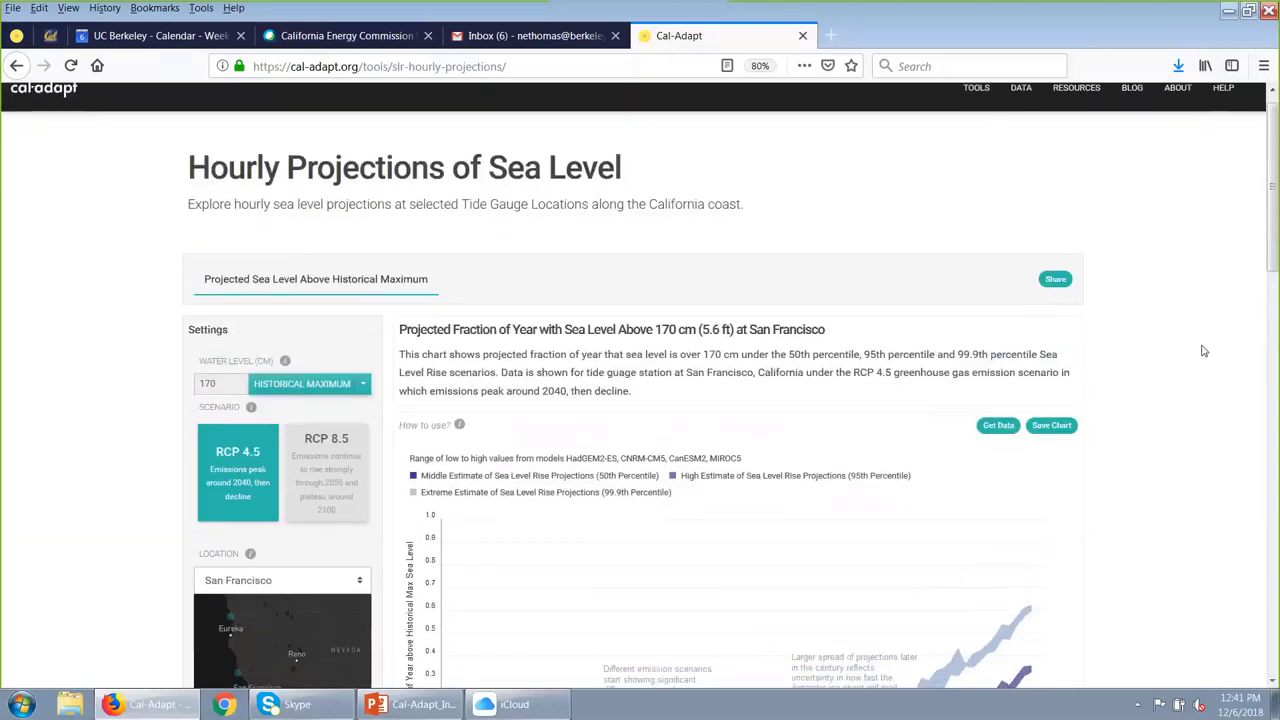
left_click(1020, 91)
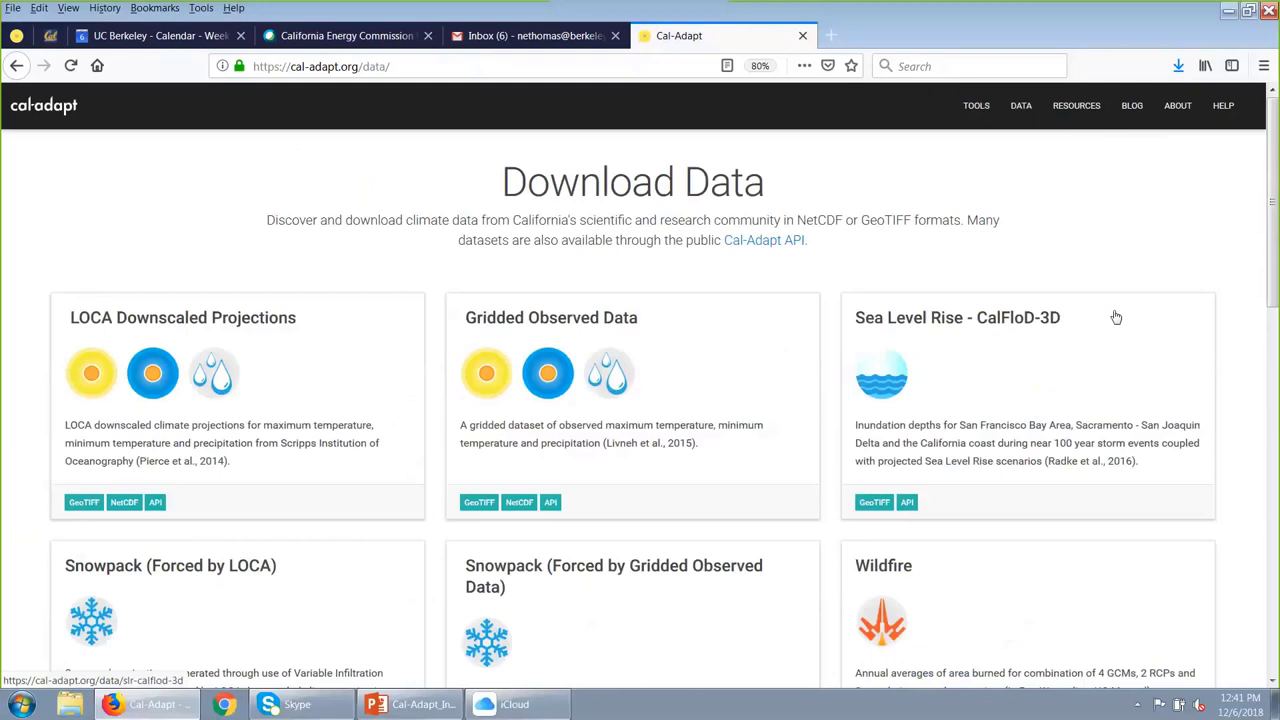
scroll(1116, 317, "down", 1)
scroll(1116, 317, "down", 2)
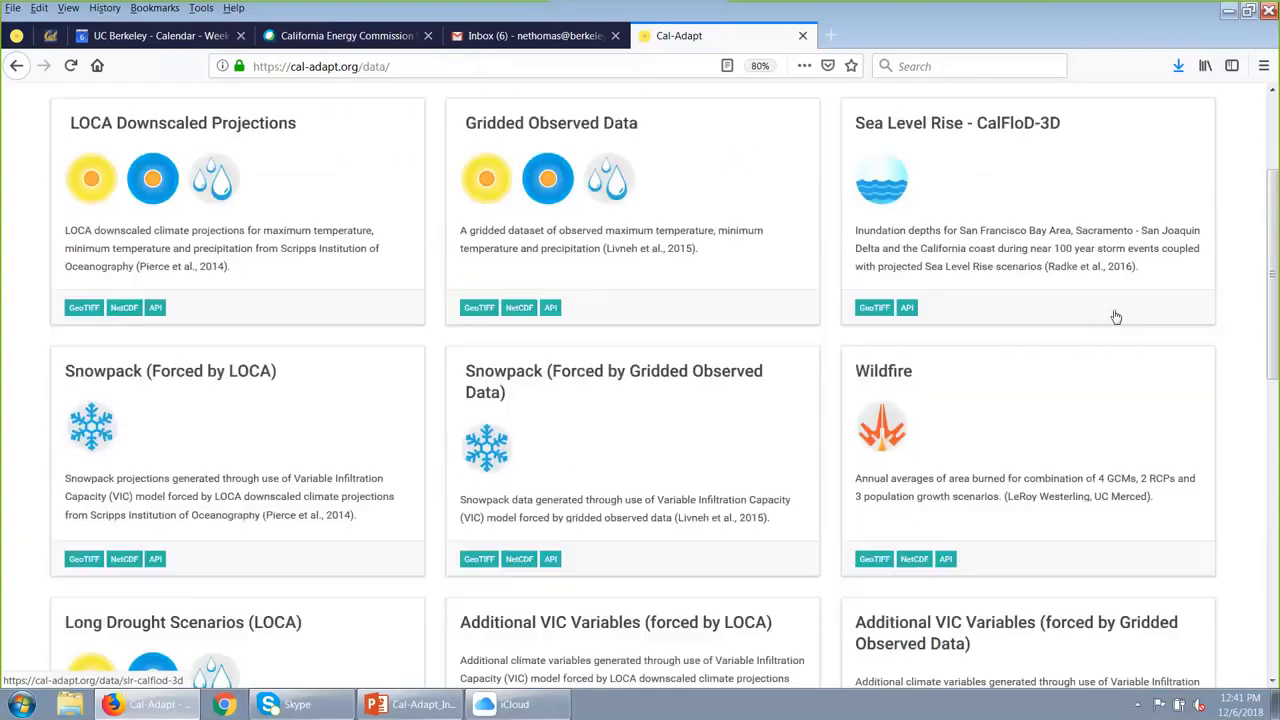
scroll(1116, 317, "down", 2)
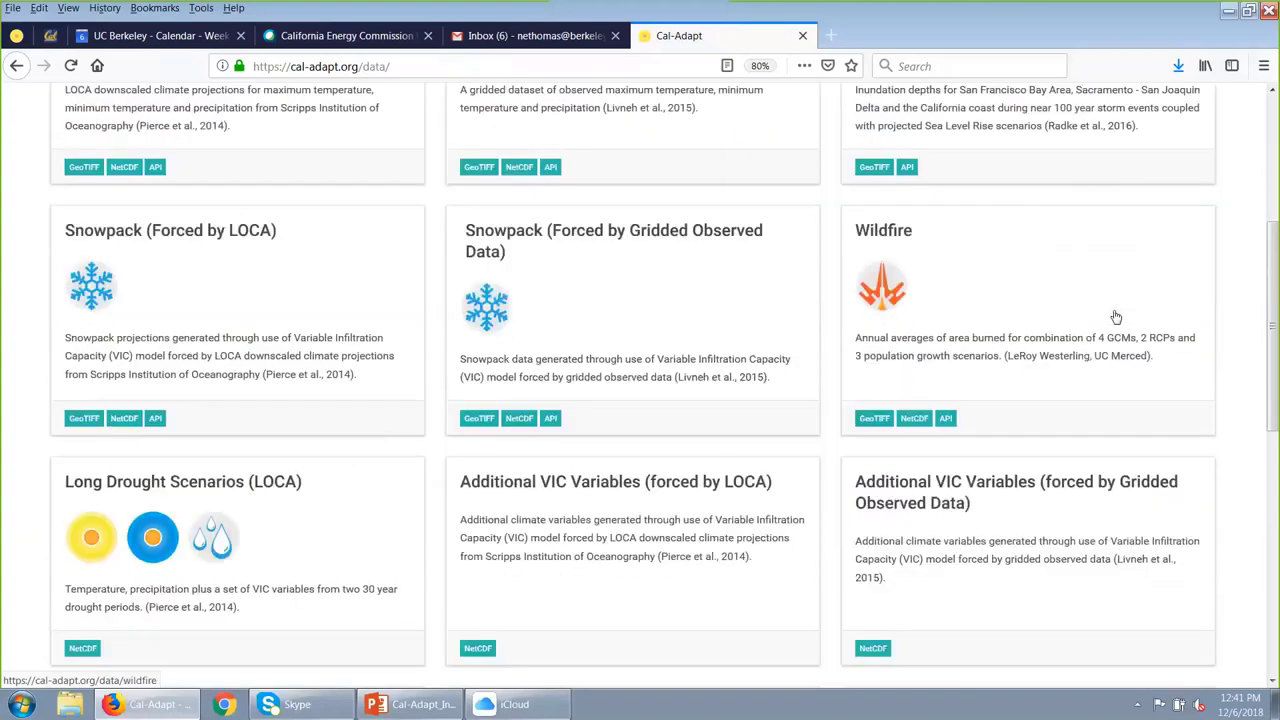
scroll(1116, 317, "down", 2)
scroll(1116, 317, "down", 2)
scroll(1116, 317, "up", 2)
middle_click(1116, 318)
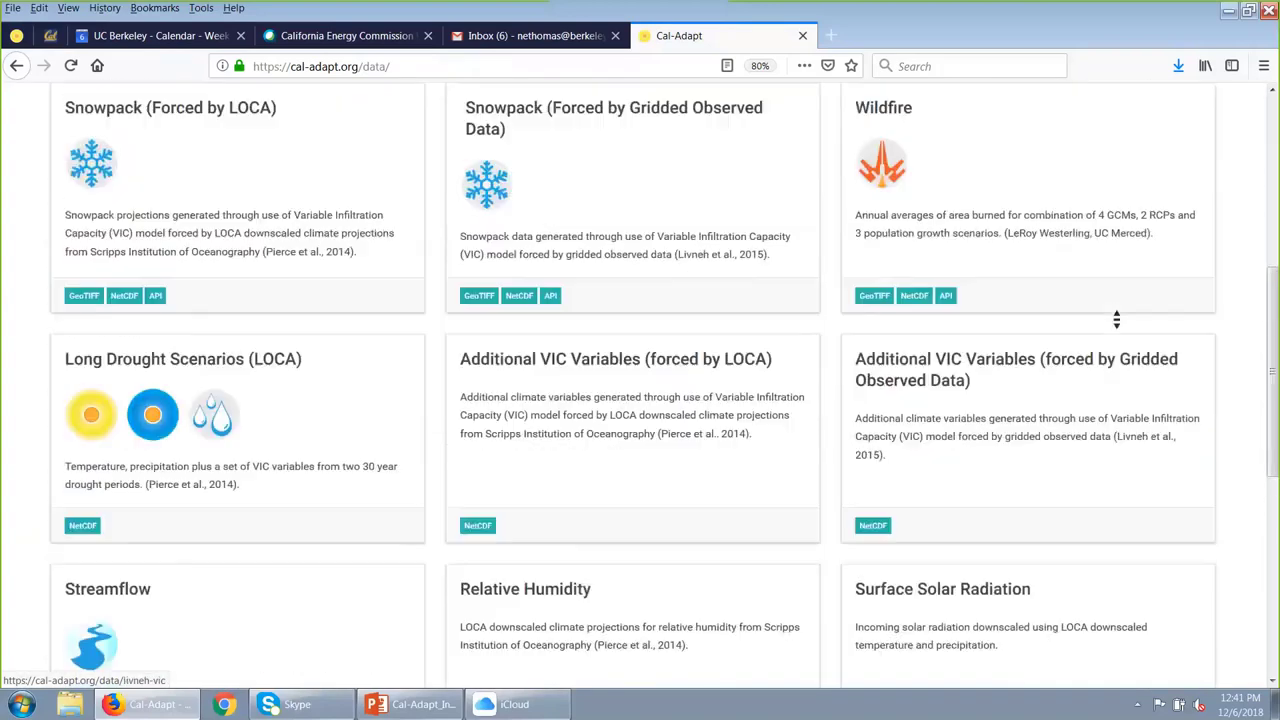
scroll(1116, 318, "up", 5)
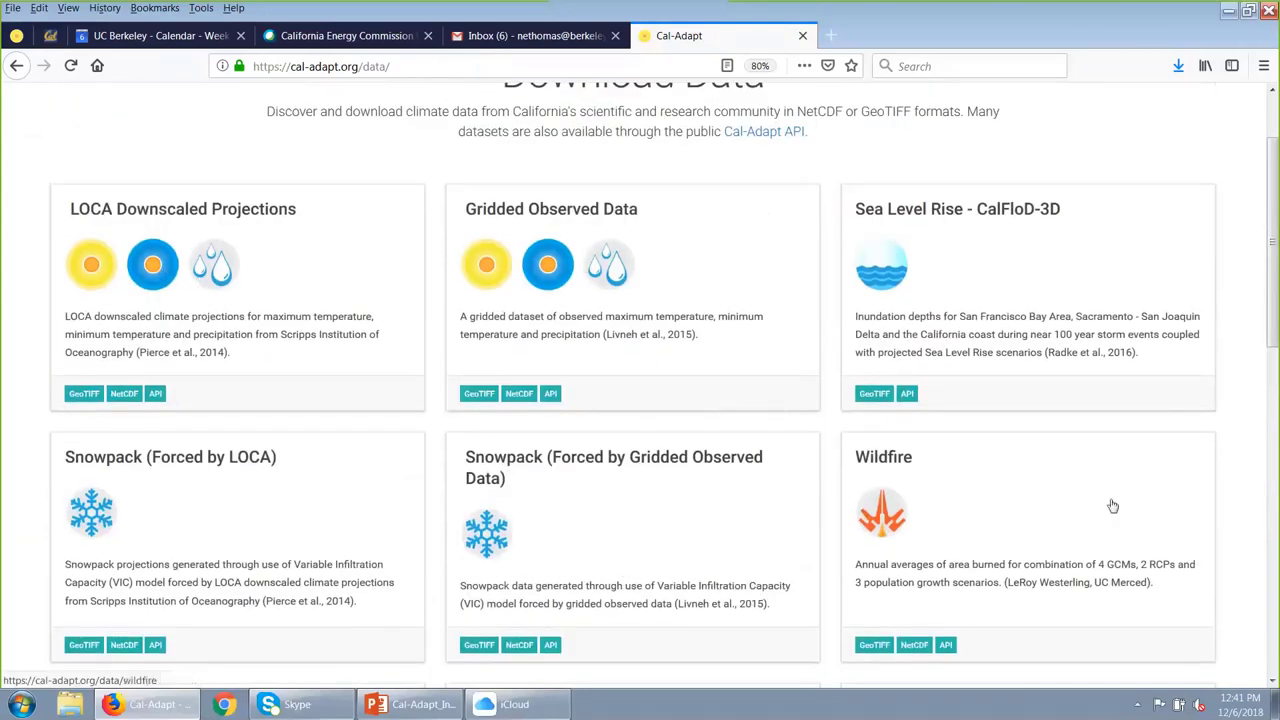
- Open the Wildfire dataset page and go through its methodology to the download form for other formats
left_click(888, 527)
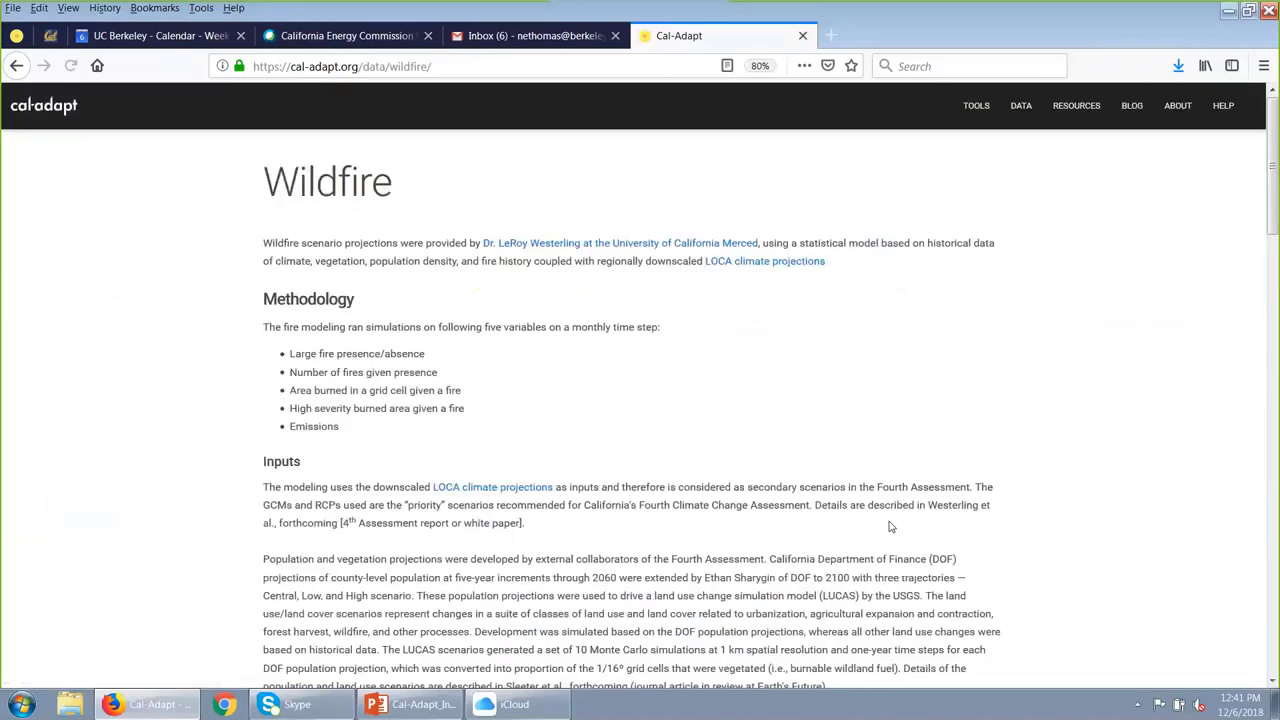
scroll(1096, 461, "down", 6)
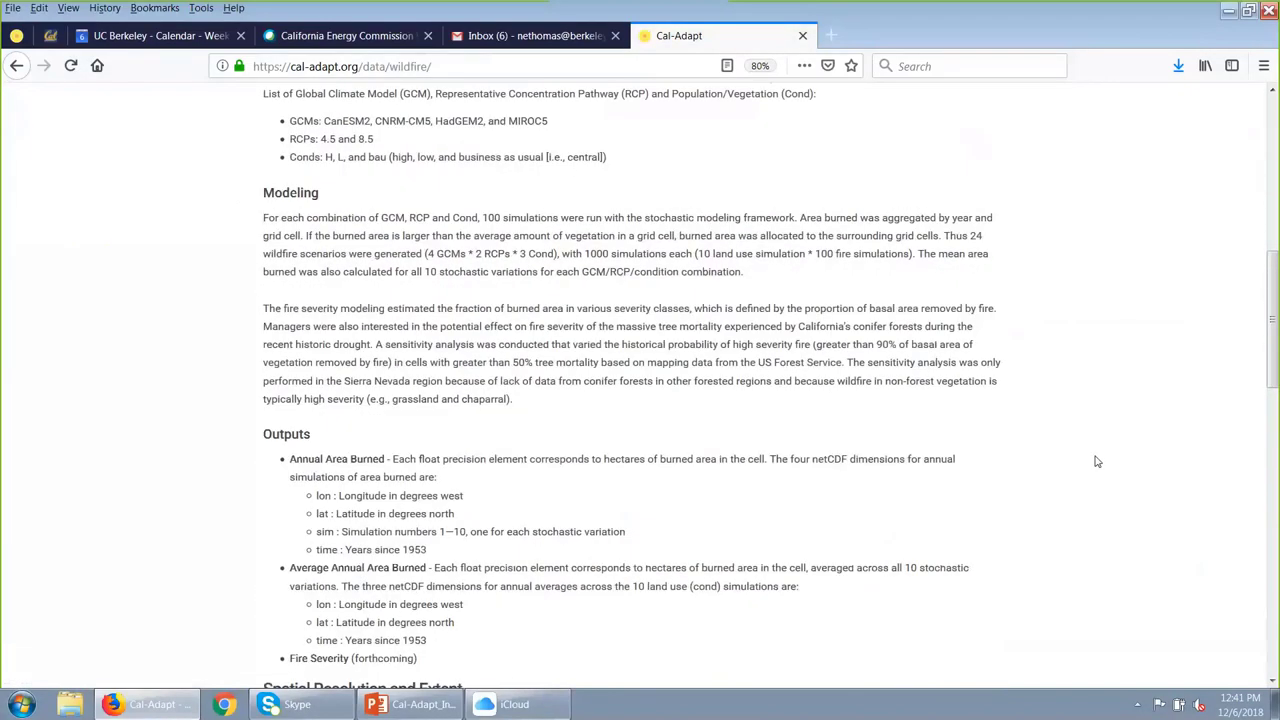
scroll(1096, 461, "down", 8)
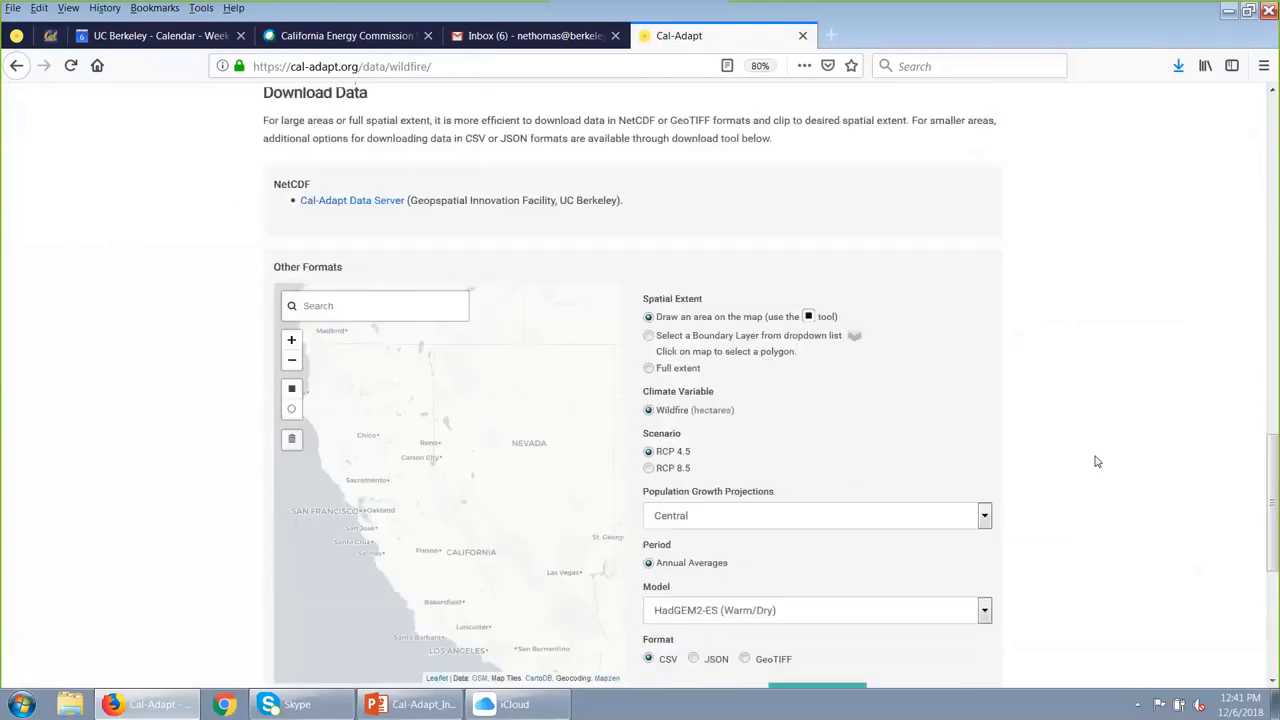
scroll(1096, 461, "down", 1)
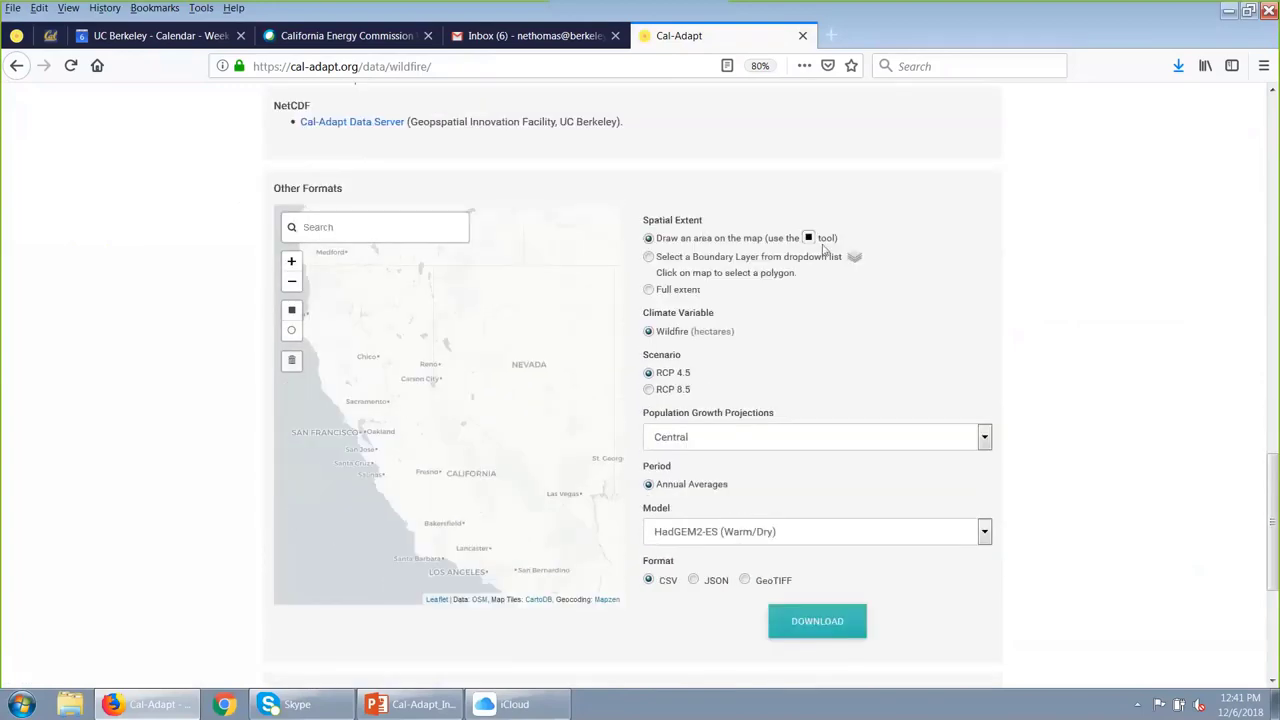
- Draw a rectangle around the Chico area on the download map as the wildfire data's spatial extent
left_click(650, 332)
left_click(291, 311)
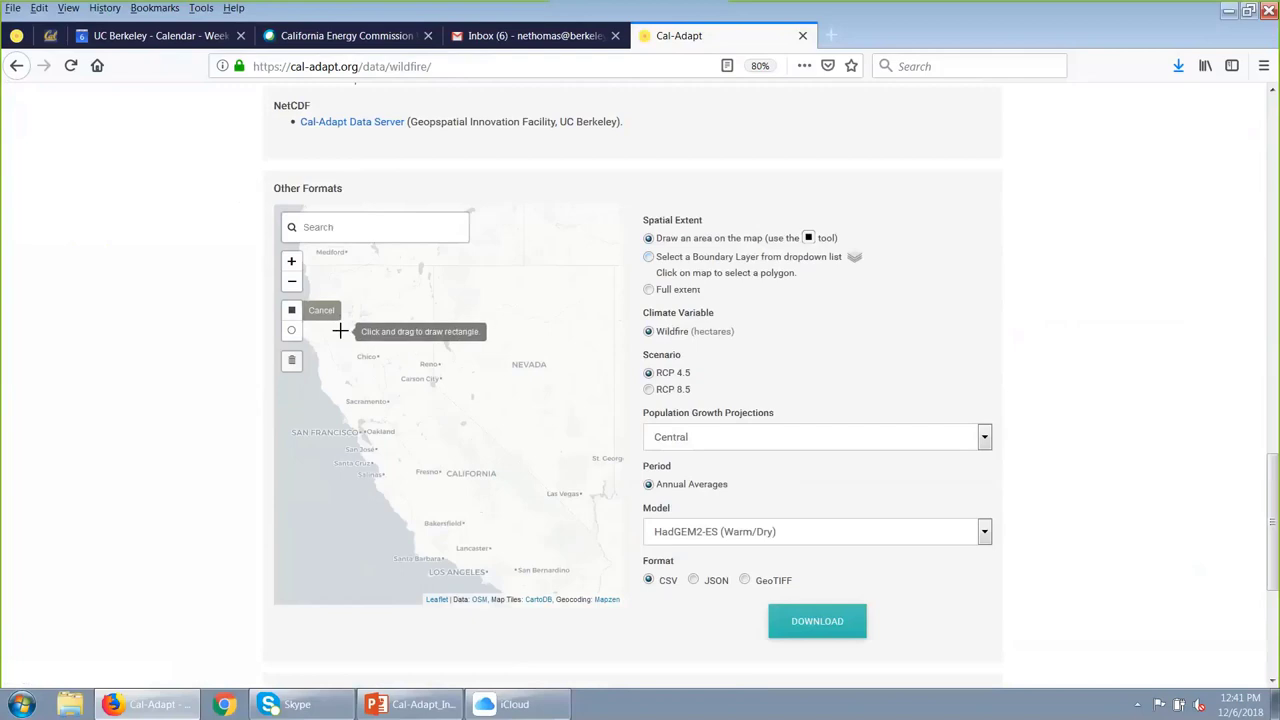
left_click_drag(340, 331, 404, 372)
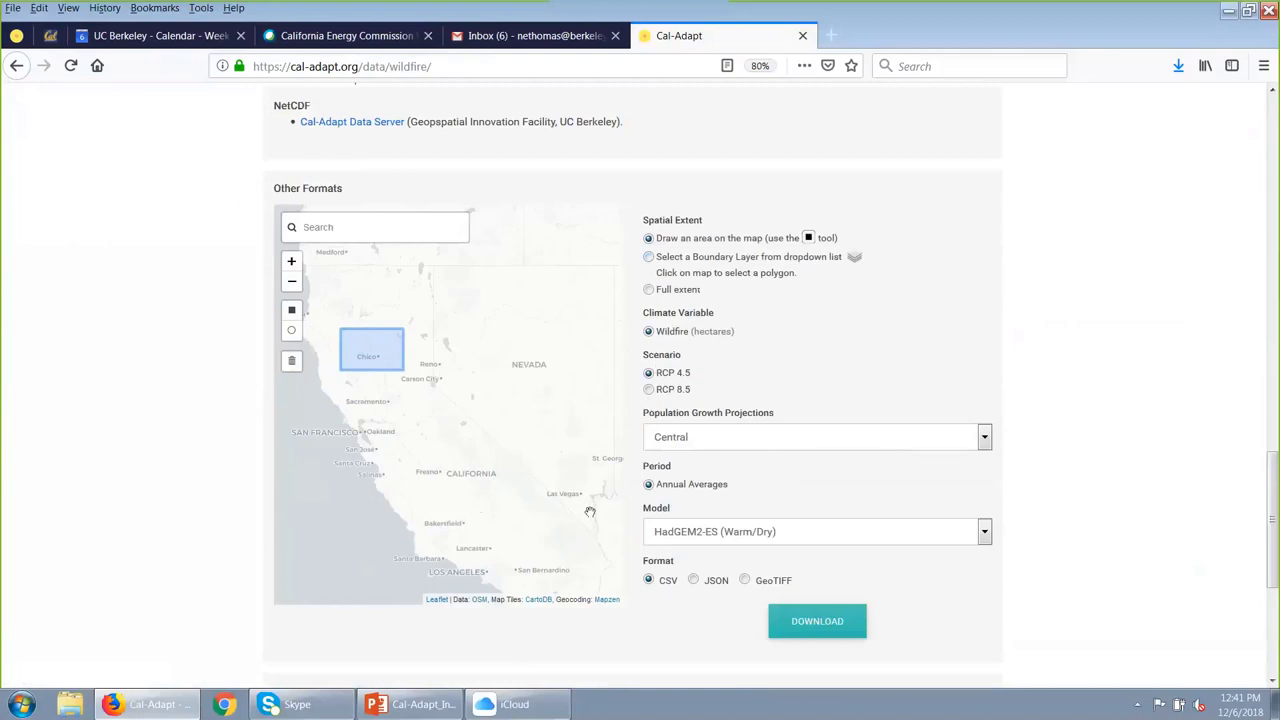
- Review the download form's climate model choices and the Cal-Adapt API request, and return to the beginning of the Wildfire page
left_click(985, 531)
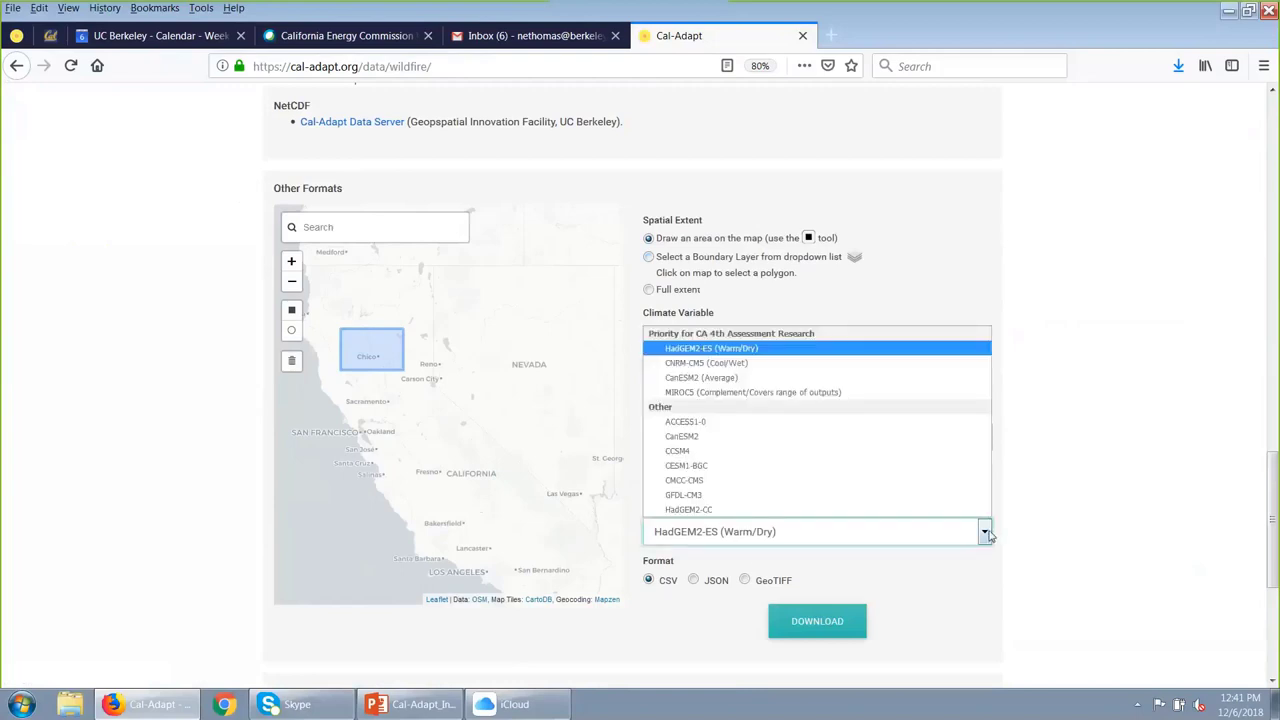
left_click(1043, 471)
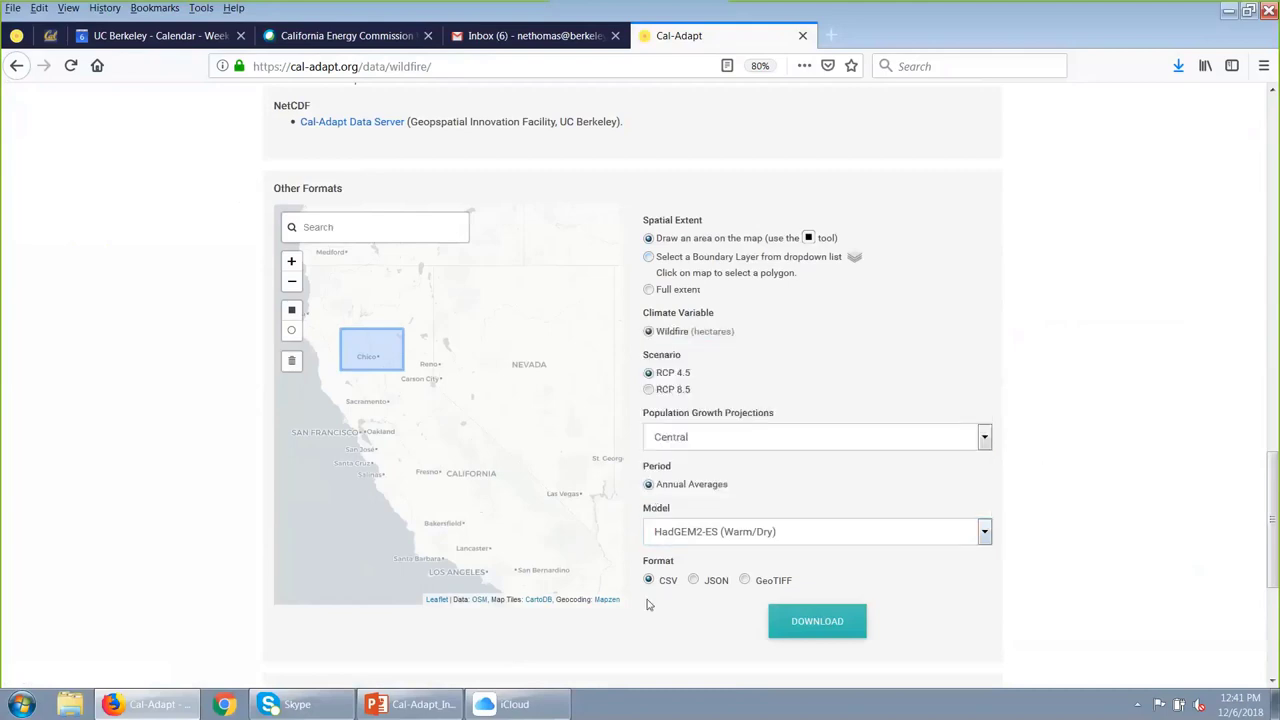
scroll(931, 600, "down", 1)
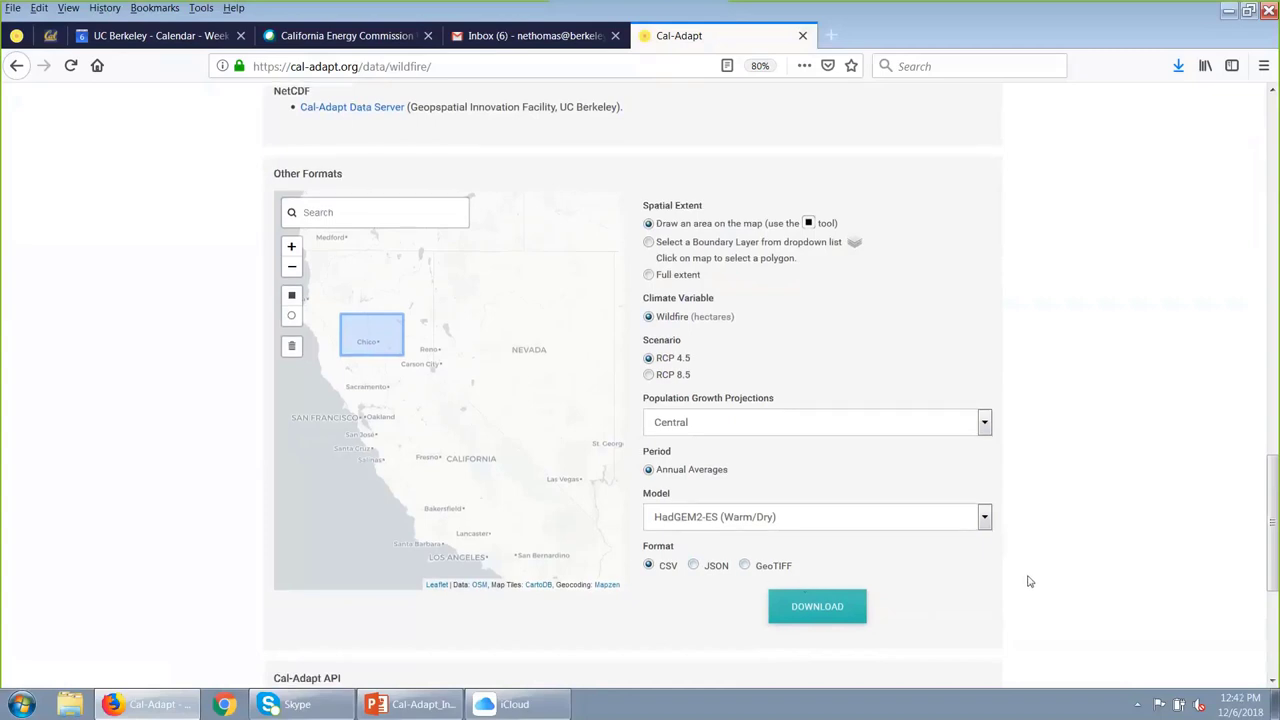
scroll(1030, 582, "down", 2)
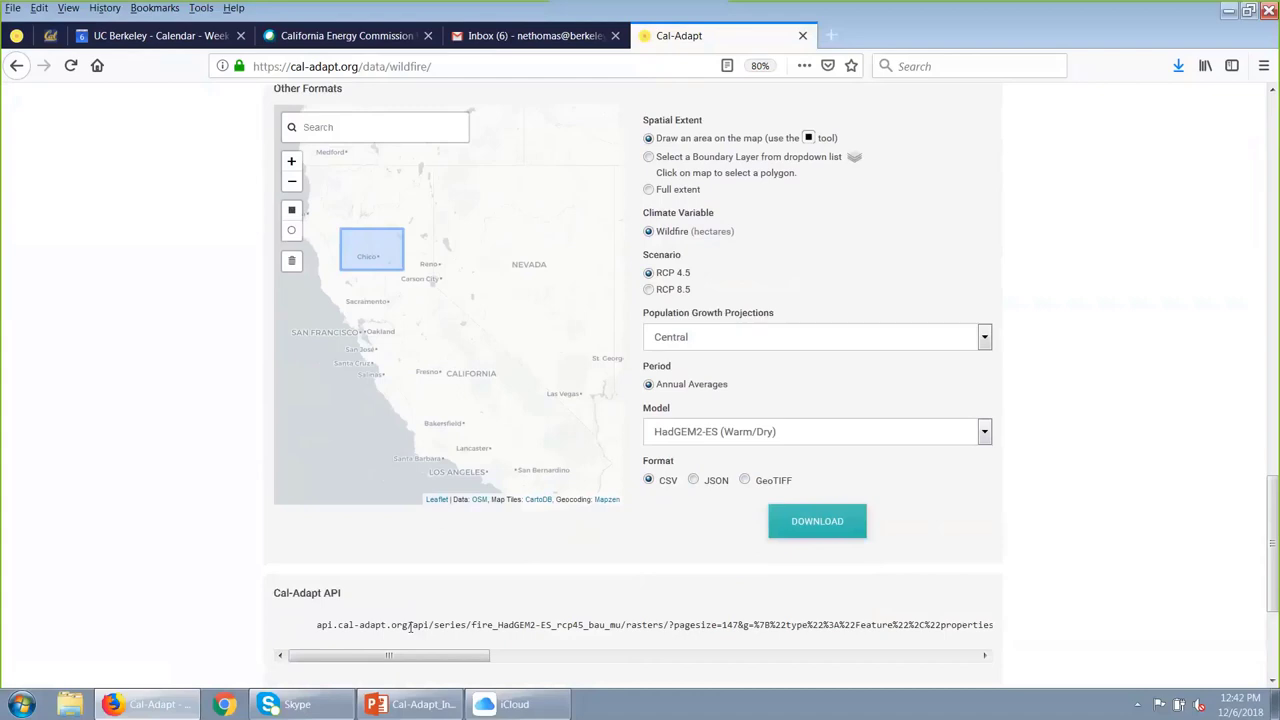
scroll(1000, 492, "up", 4)
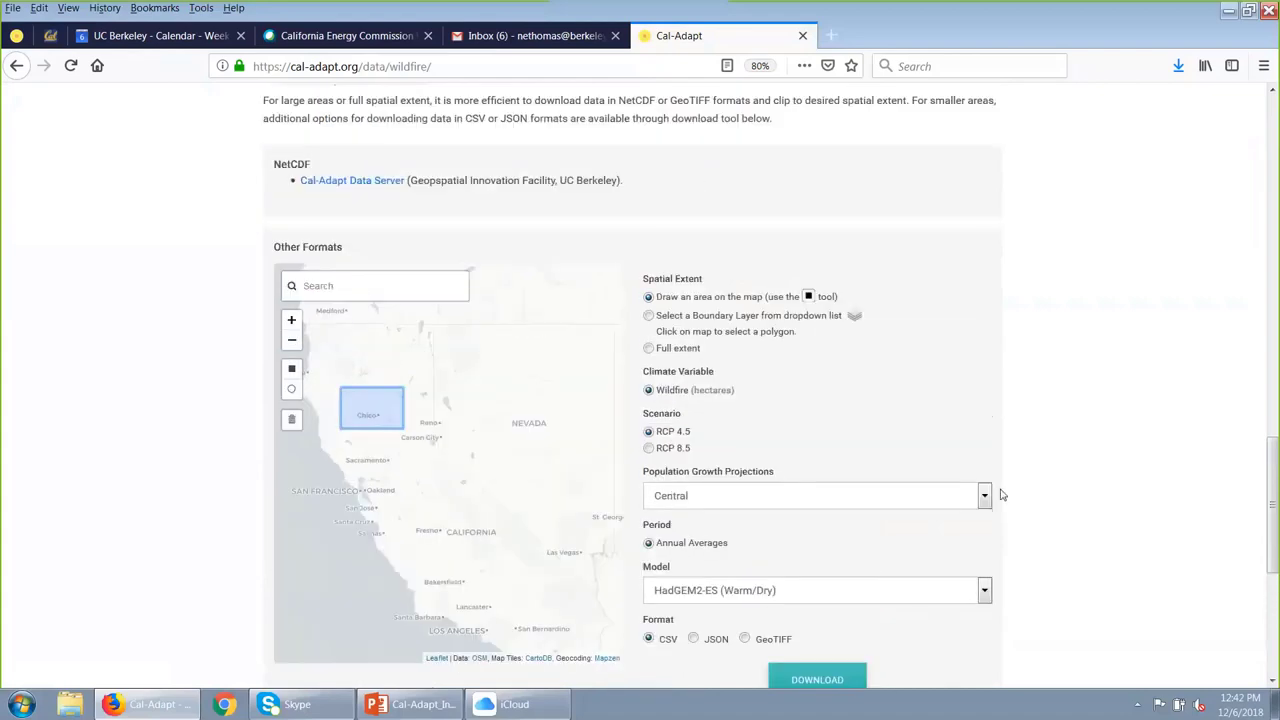
scroll(1002, 494, "up", 20)
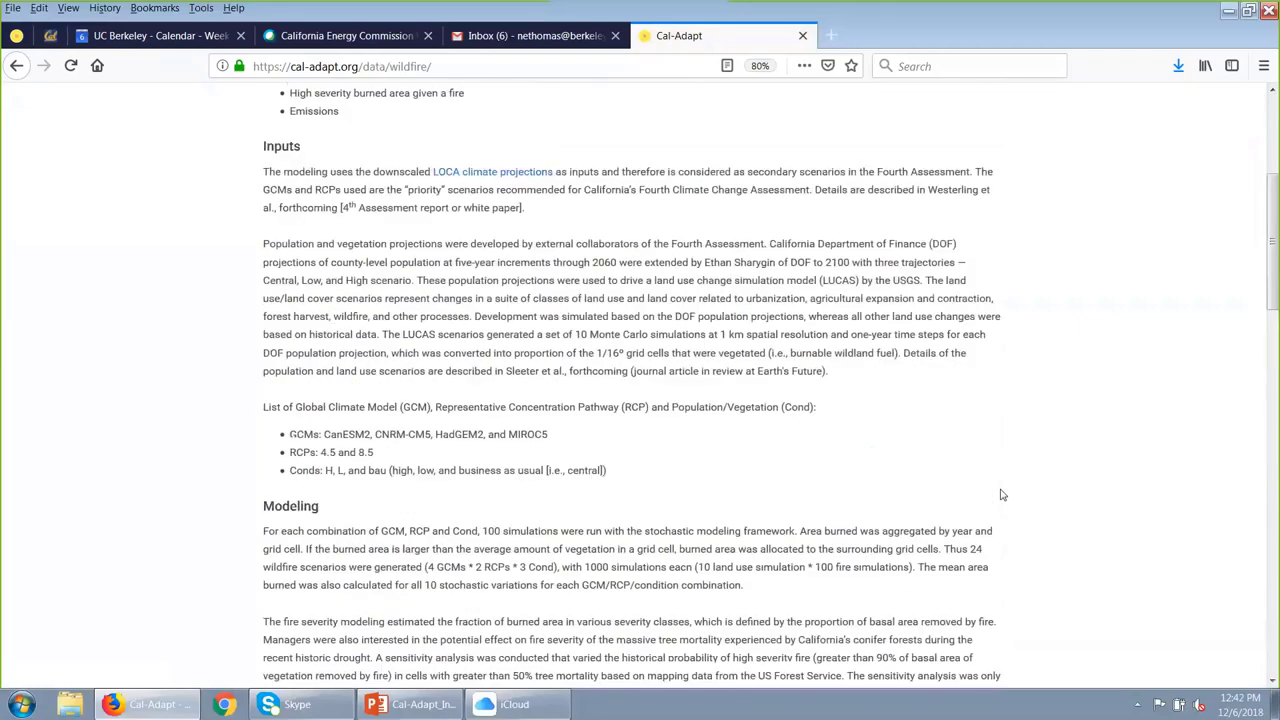
scroll(1002, 494, "up", 8)
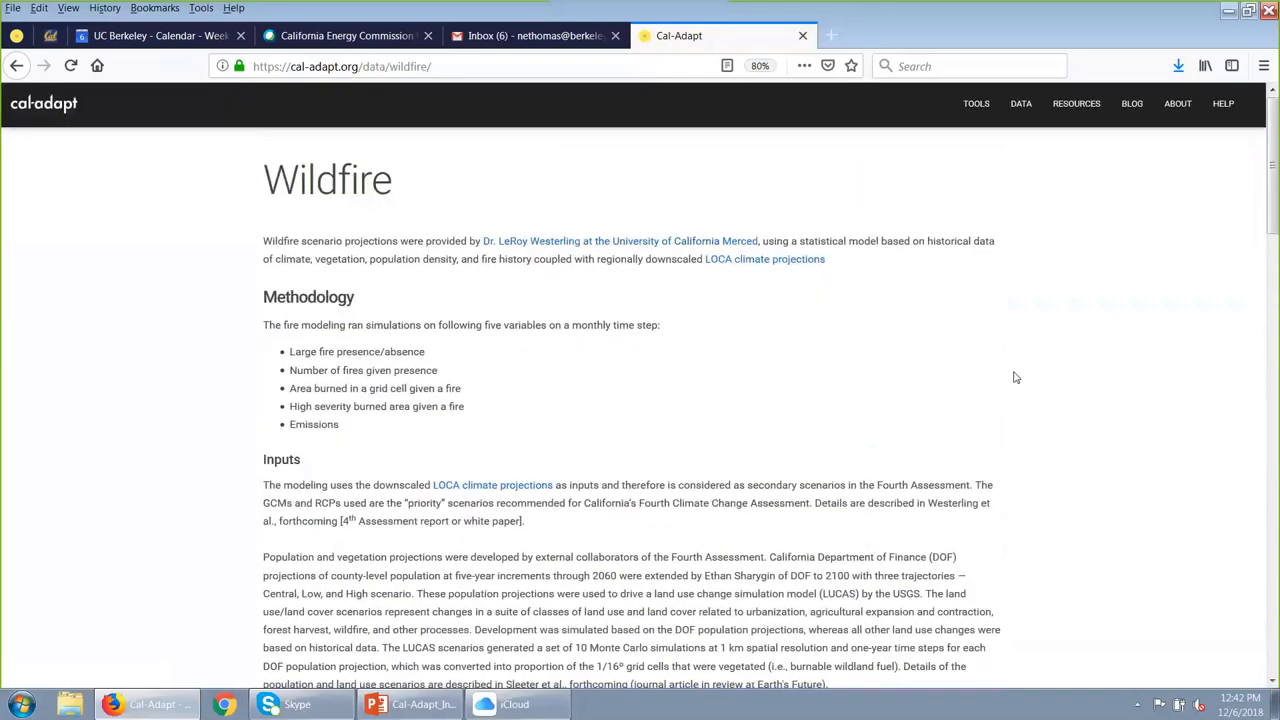
- Return to the site's list of climate datasets and open the Additional VIC Variables (forced by LOCA) page
scroll(1013, 376, "down", 1)
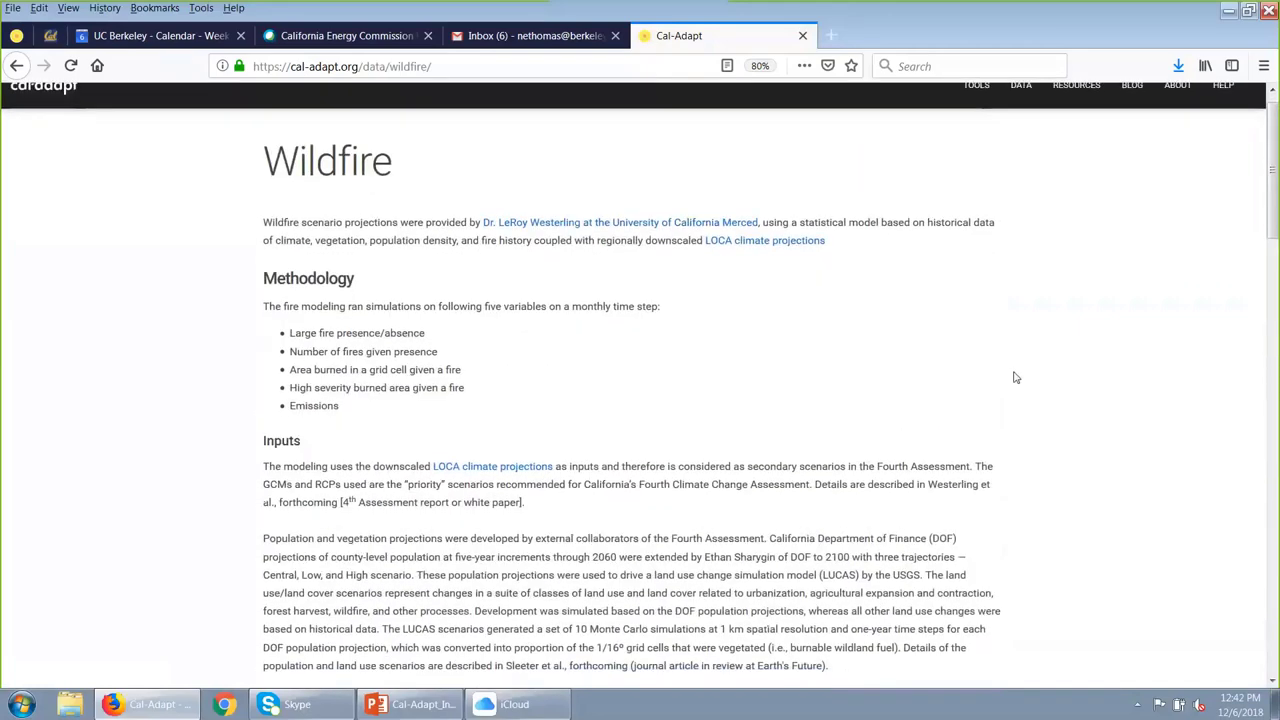
left_click(1021, 86)
scroll(1070, 422, "down", 4)
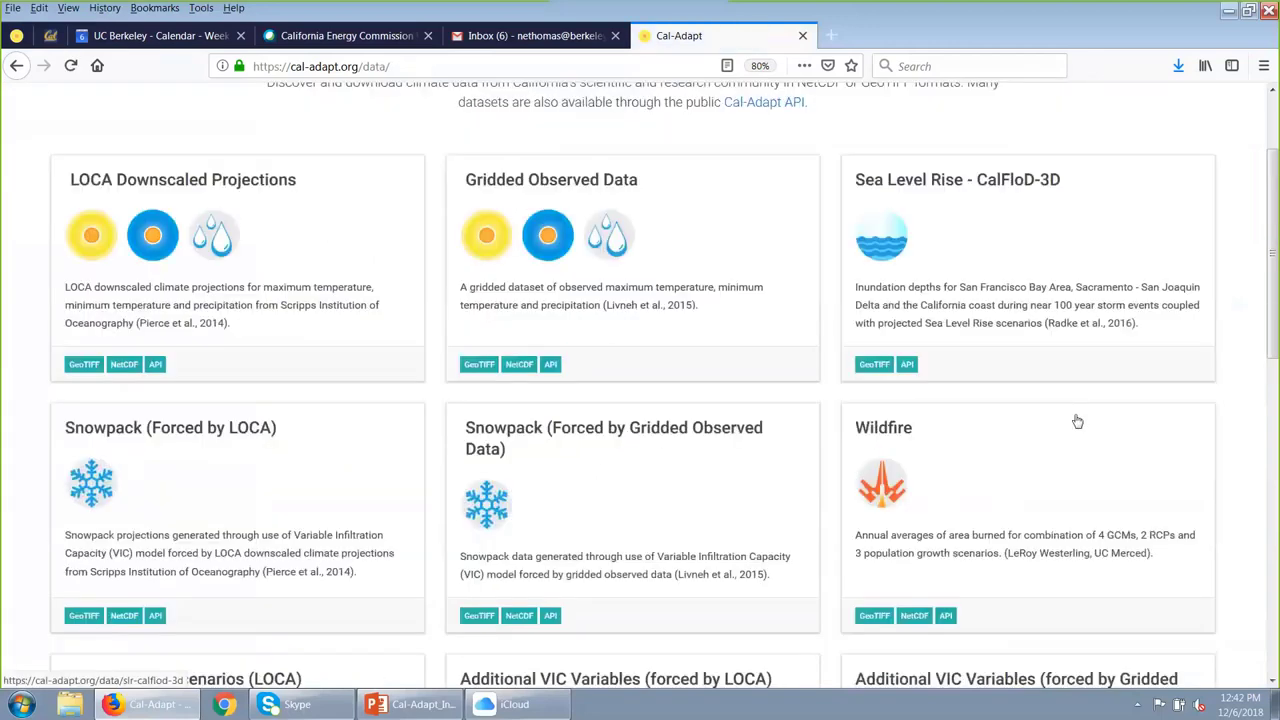
scroll(1077, 421, "down", 2)
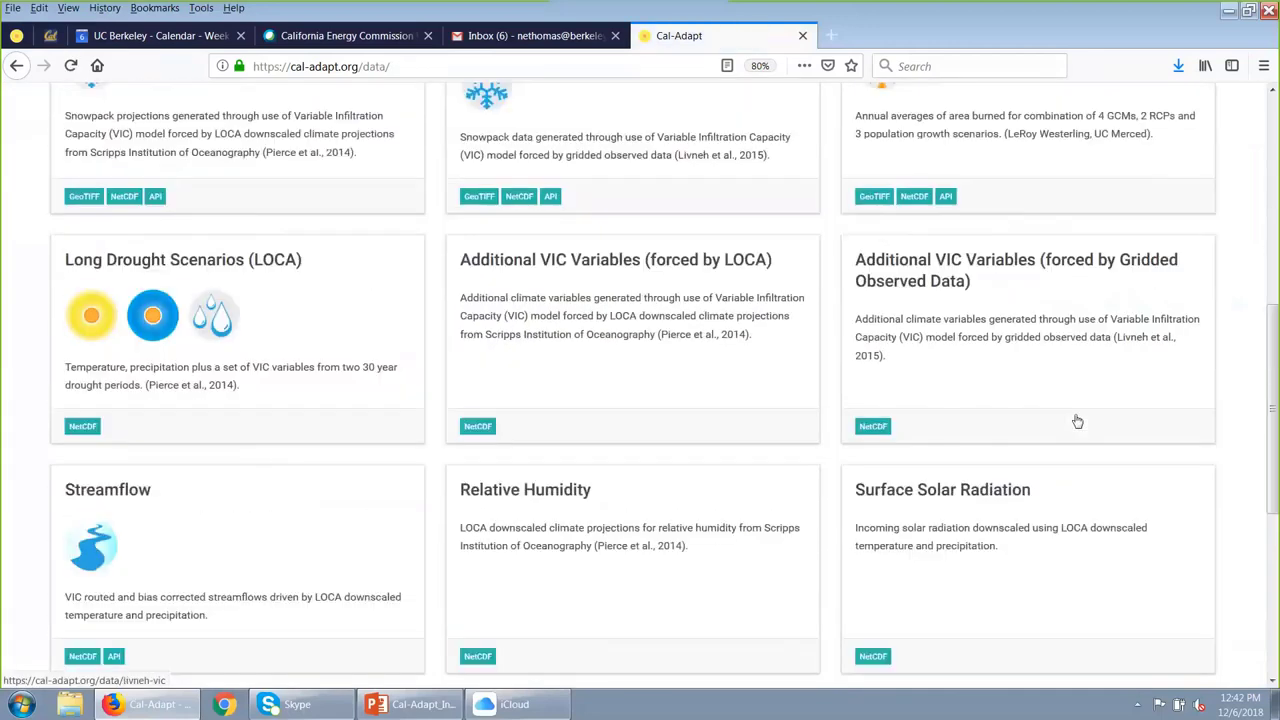
left_click(648, 260)
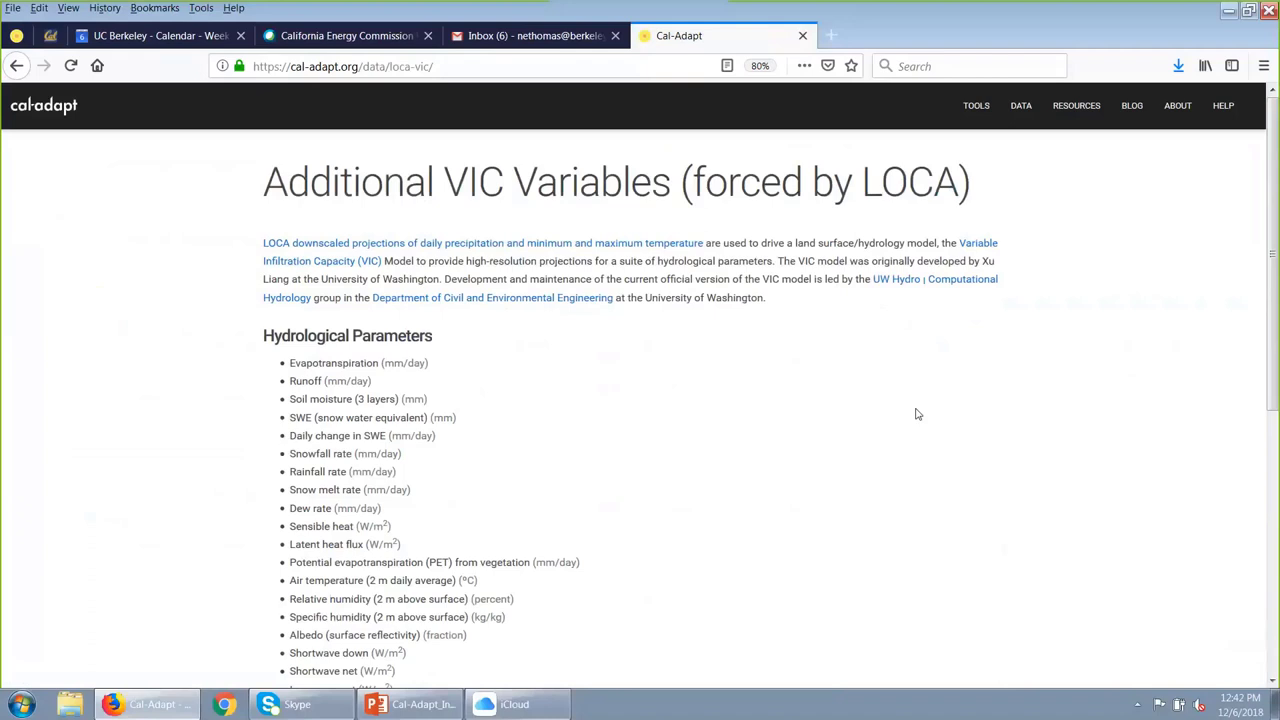
- Review the dataset's hydrological parameters, temporal resolution and NetCDF download source, and return to the beginning of the page
scroll(918, 414, "down", 2)
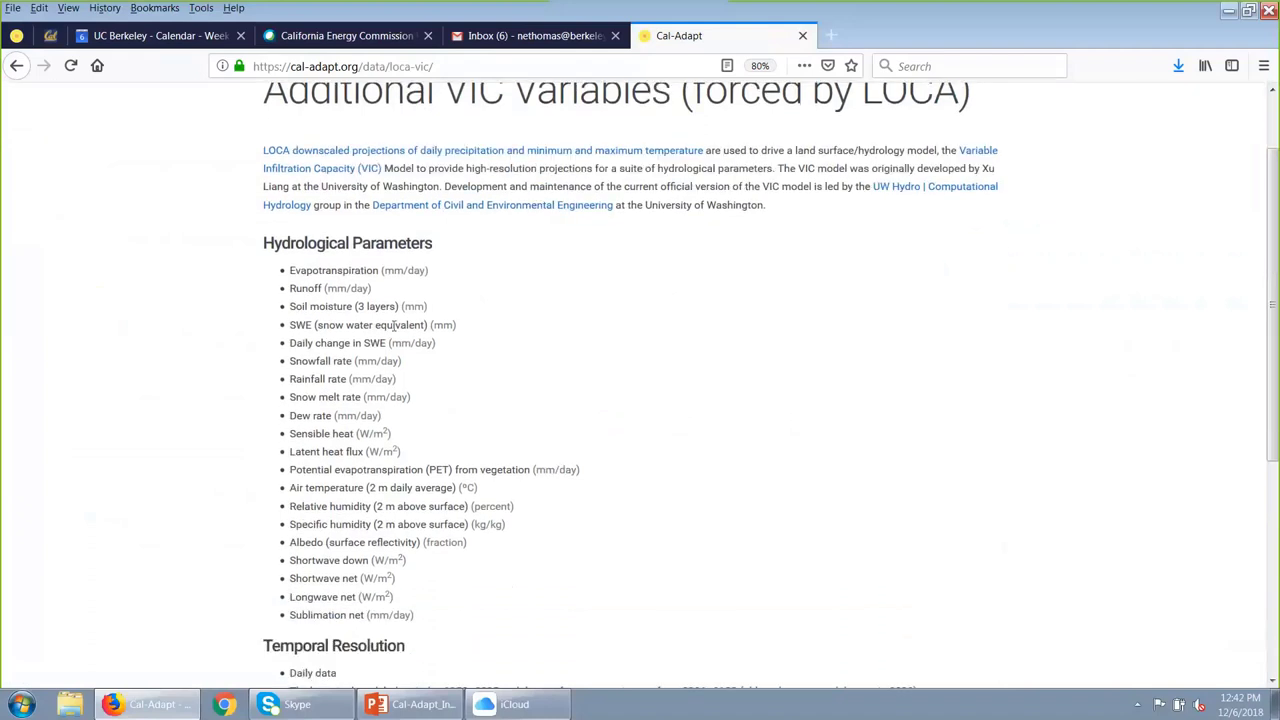
scroll(790, 572, "down", 1)
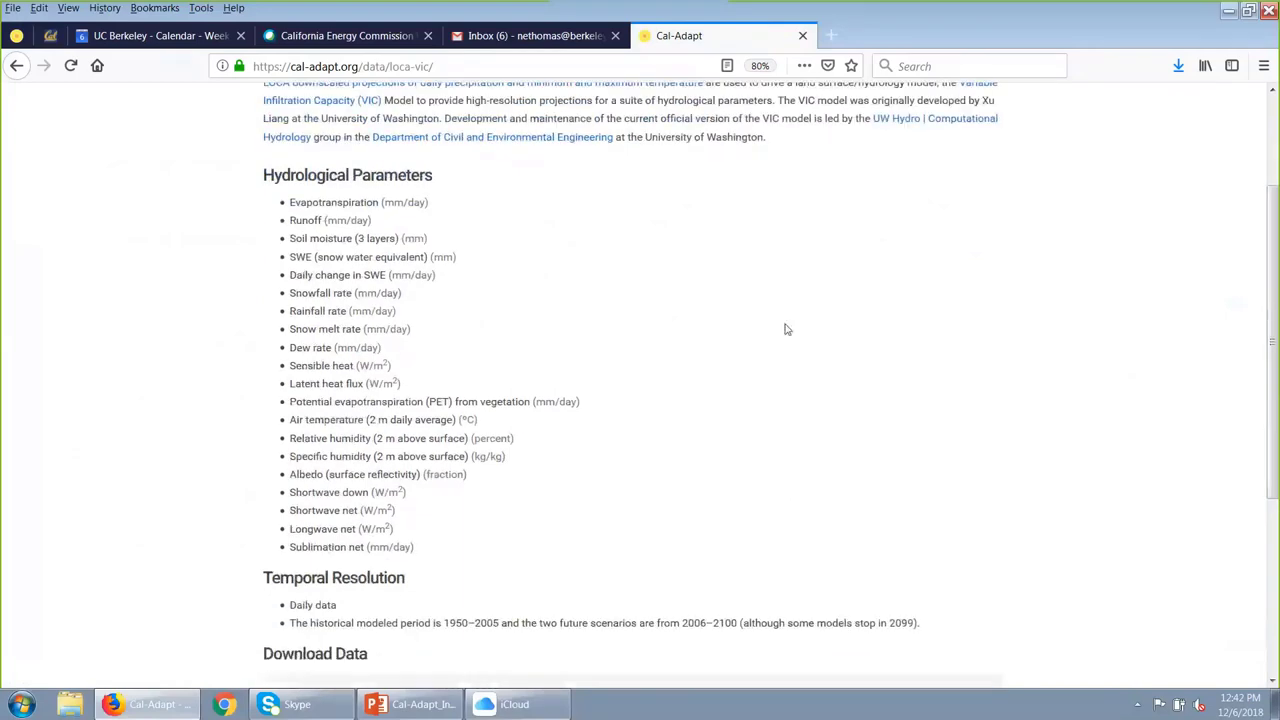
scroll(786, 328, "down", 5)
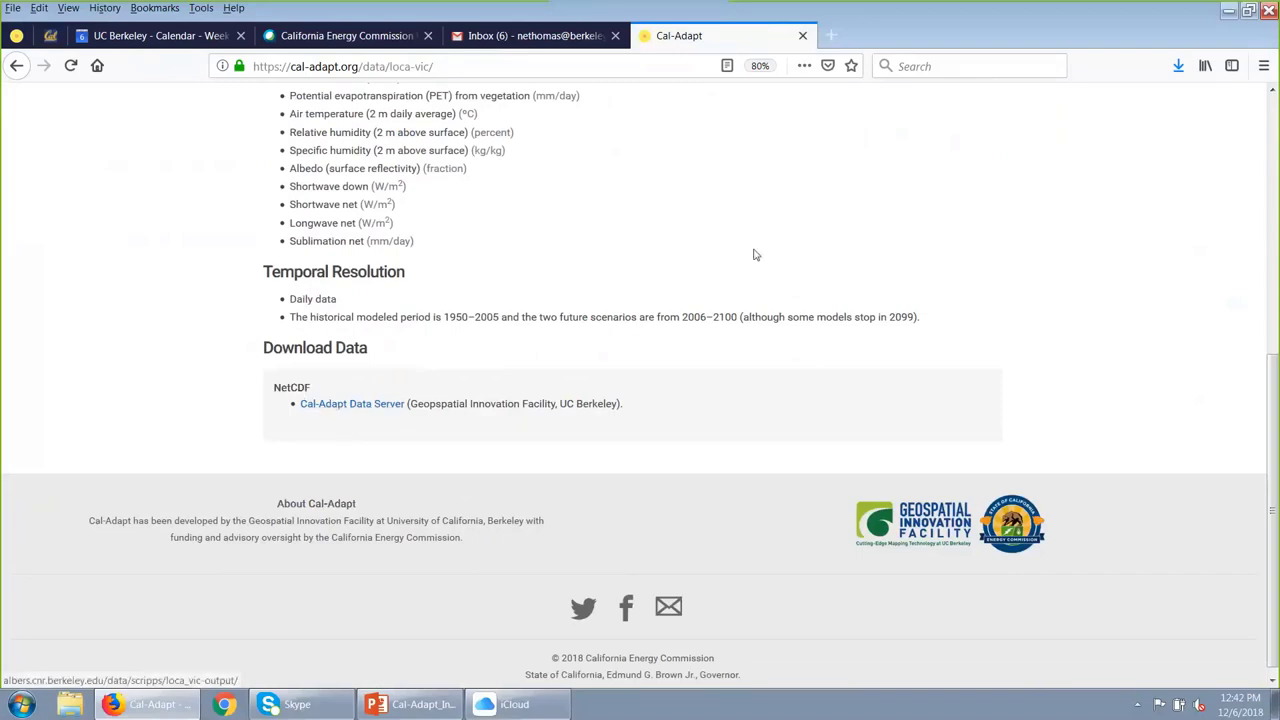
scroll(843, 296, "up", 4)
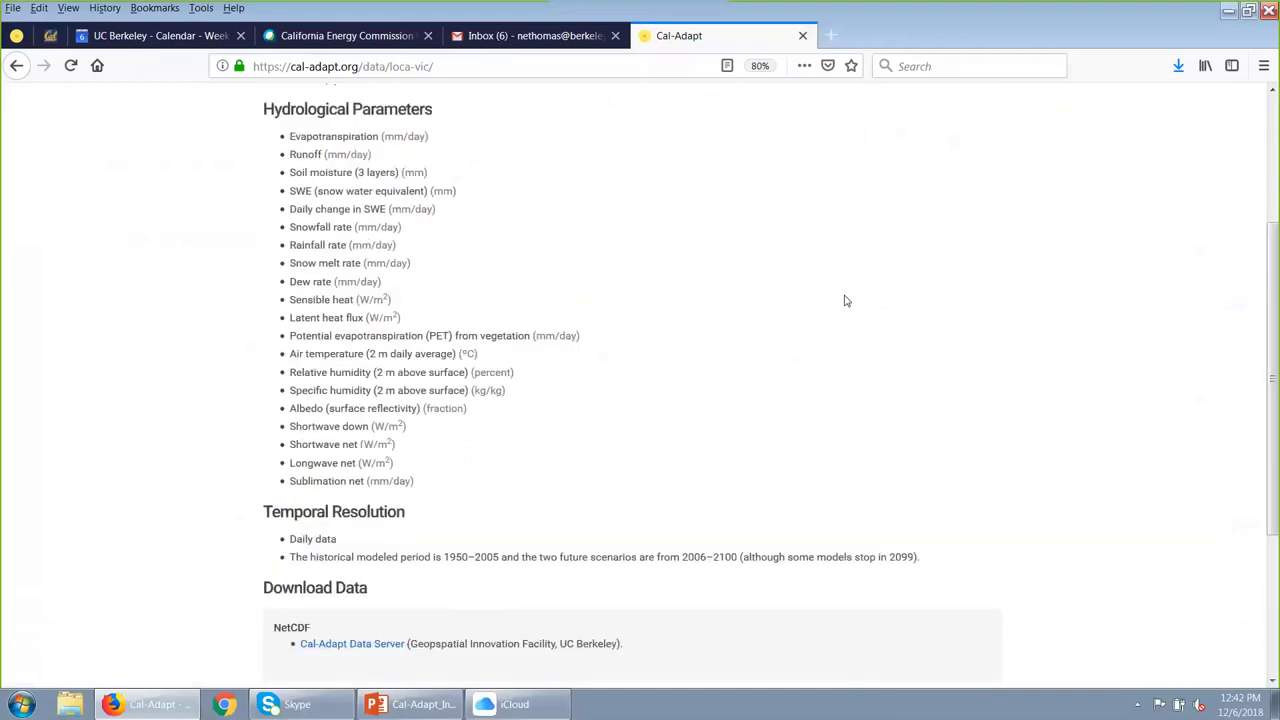
scroll(845, 300, "up", 4)
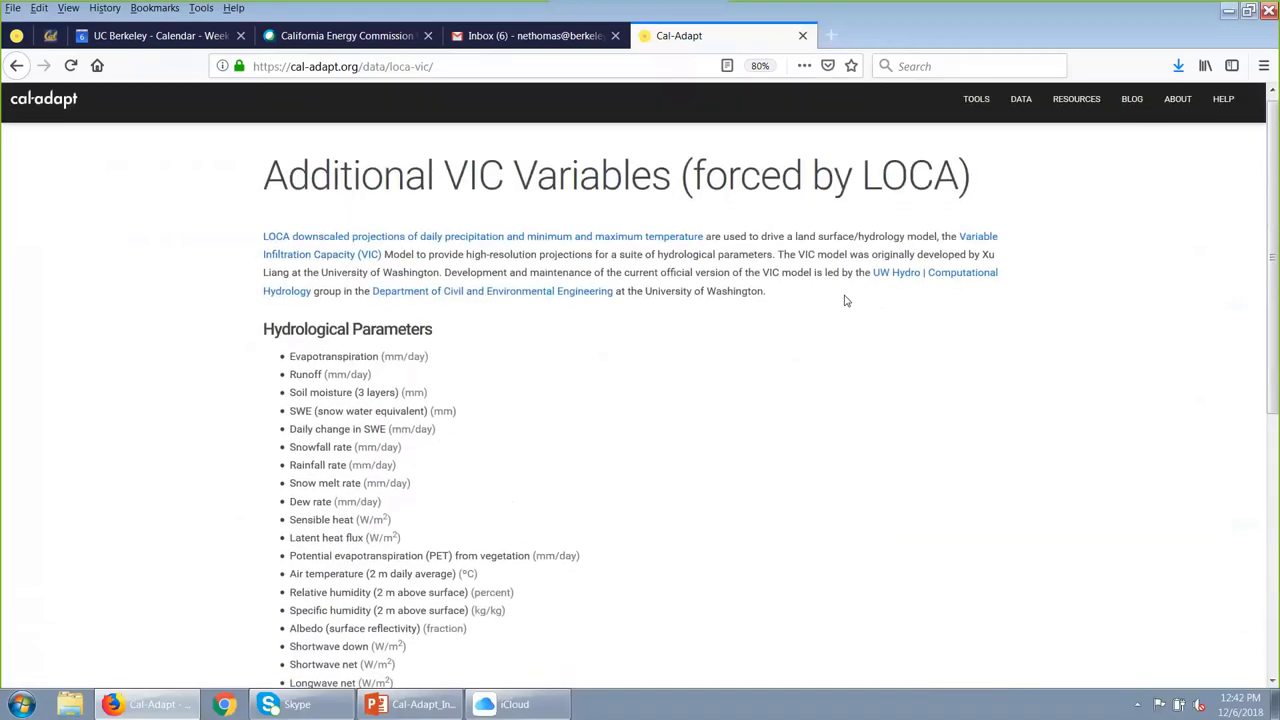
- Open the Using Climate Projections guidance from the site's Resources and read its four highlighted recommendations
left_click(1075, 100)
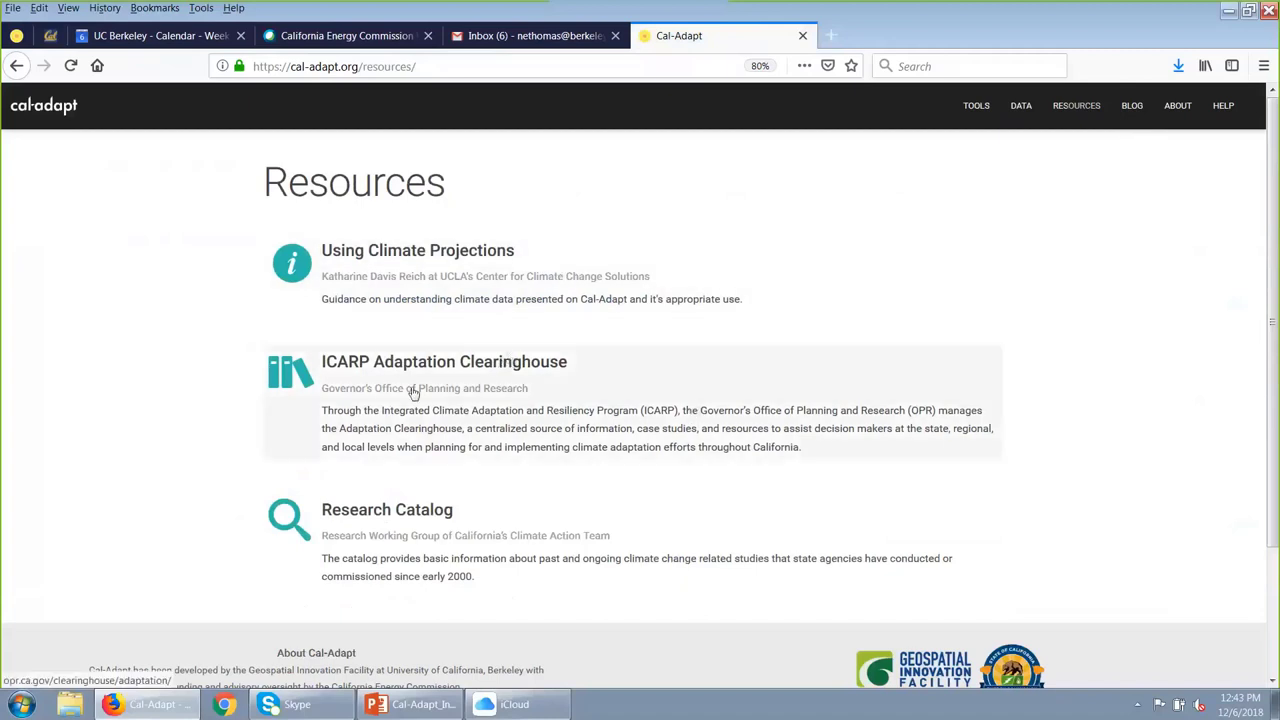
left_click(423, 253)
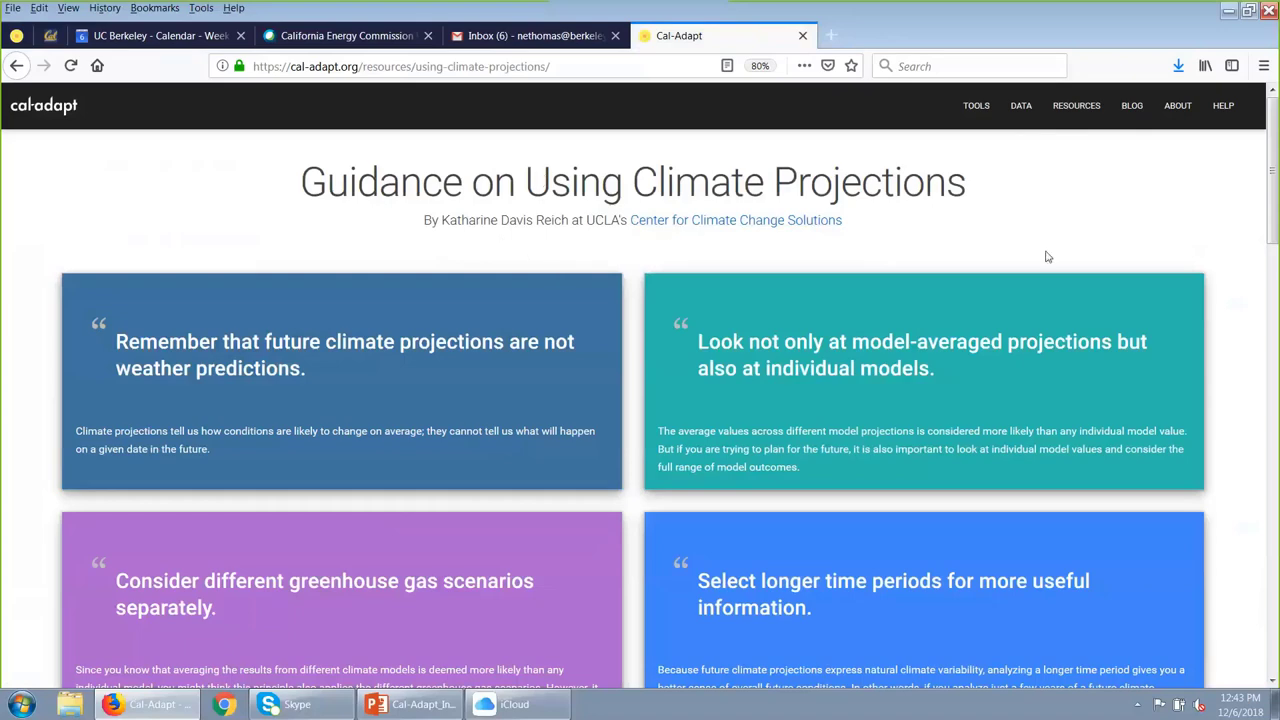
scroll(1047, 257, "down", 2)
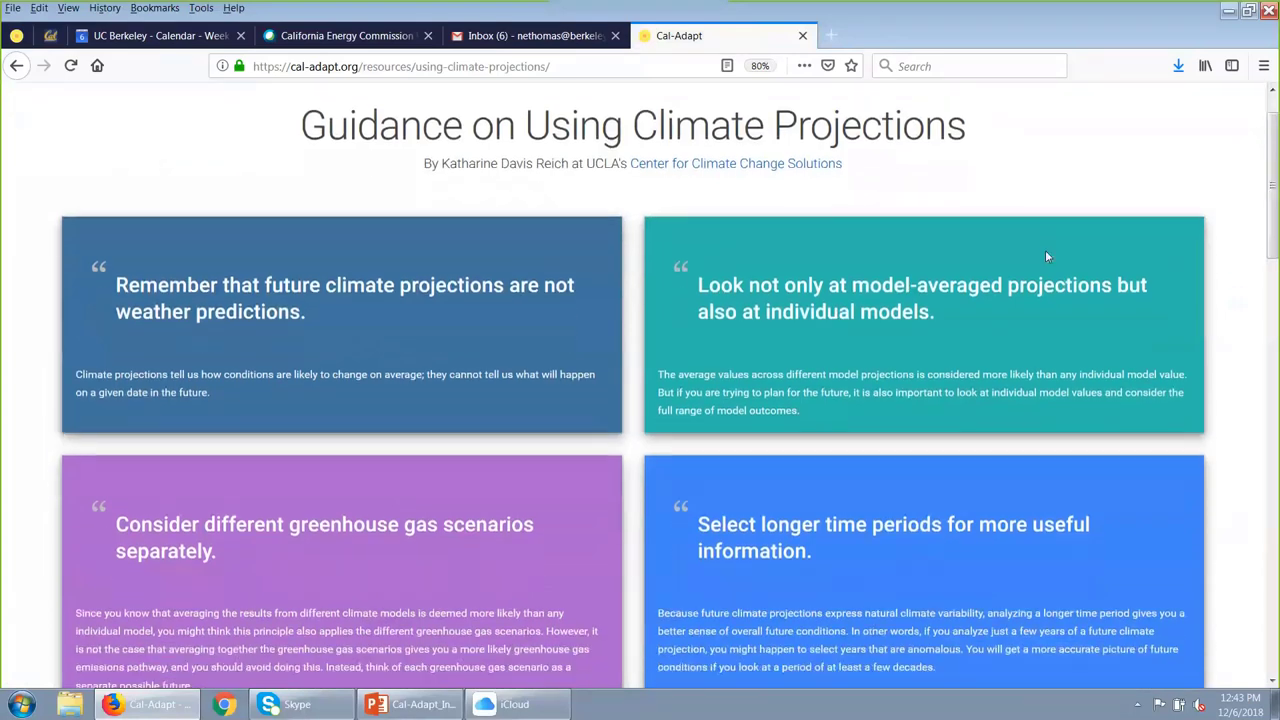
scroll(1047, 257, "down", 1)
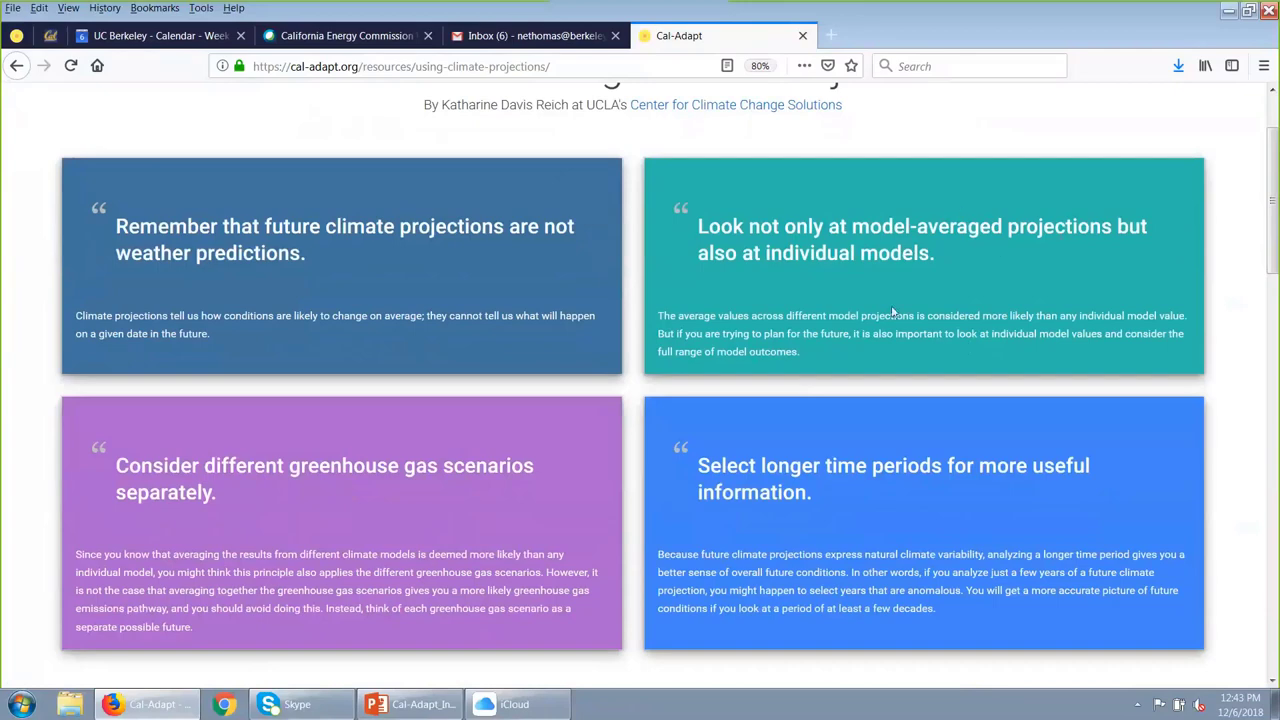
scroll(895, 316, "down", 1)
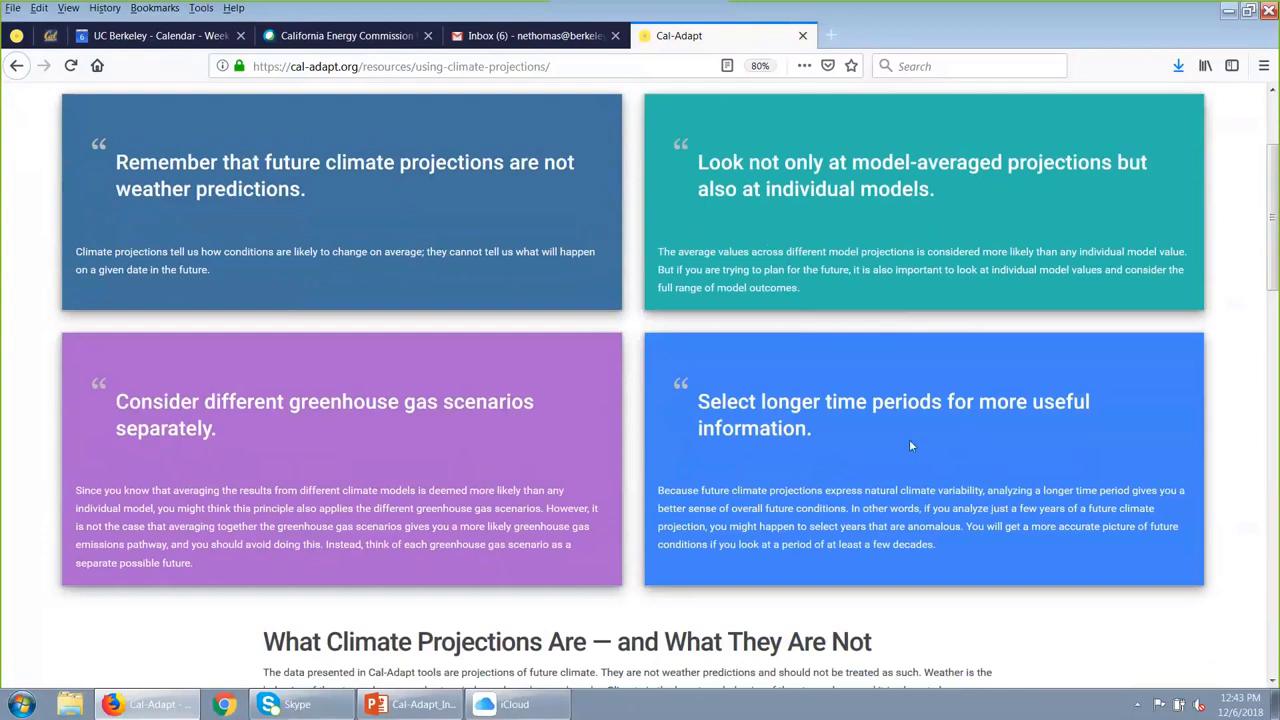
scroll(910, 445, "down", 1)
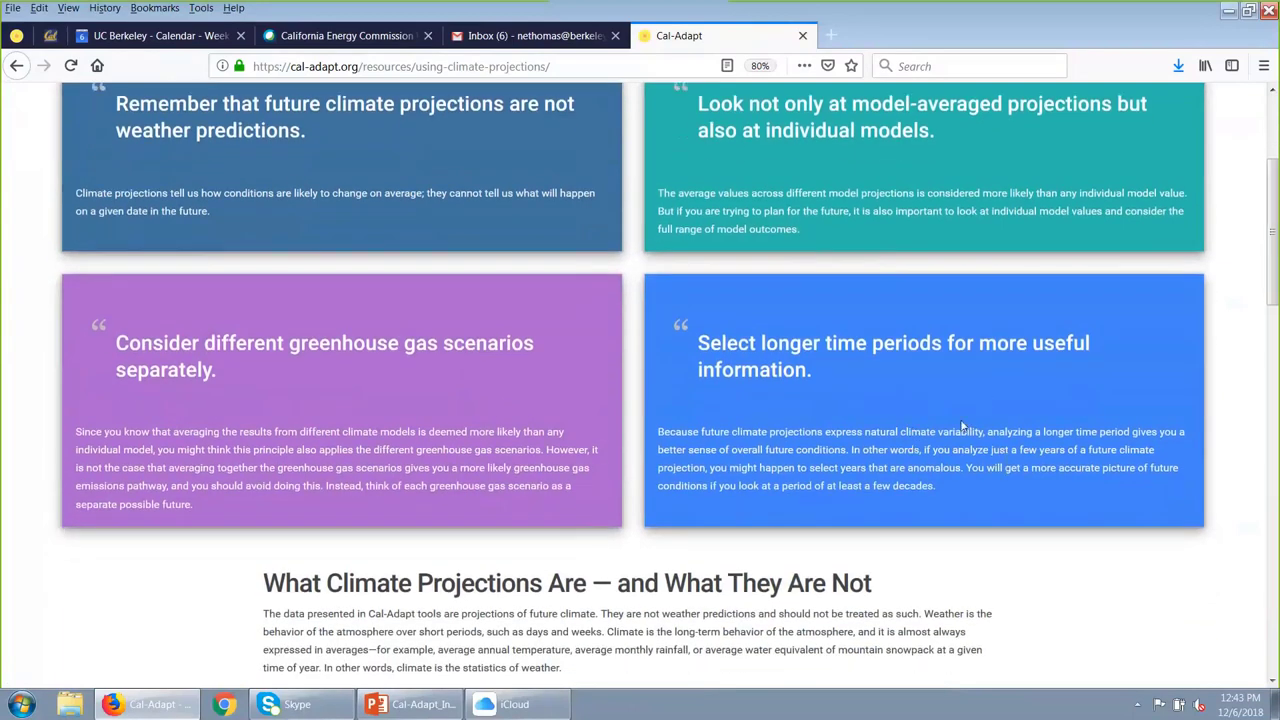
scroll(962, 422, "down", 1)
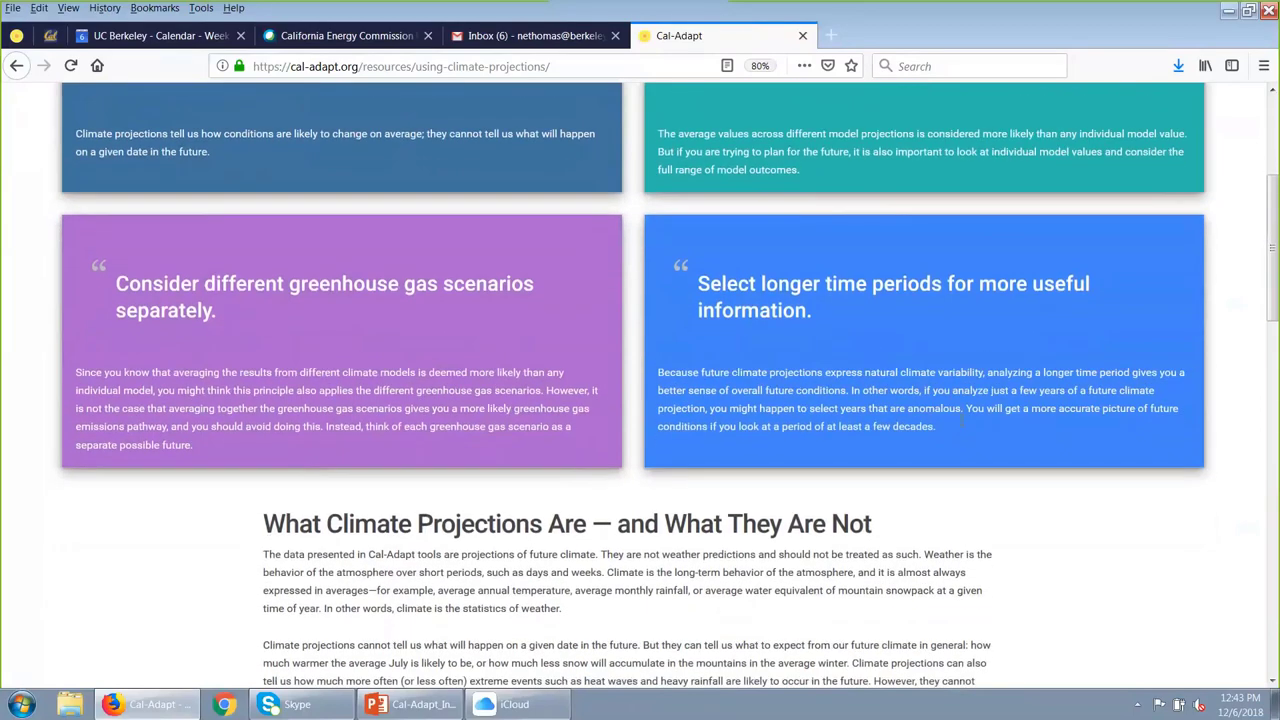
scroll(961, 422, "down", 2)
scroll(963, 428, "up", 2)
scroll(963, 428, "up", 1)
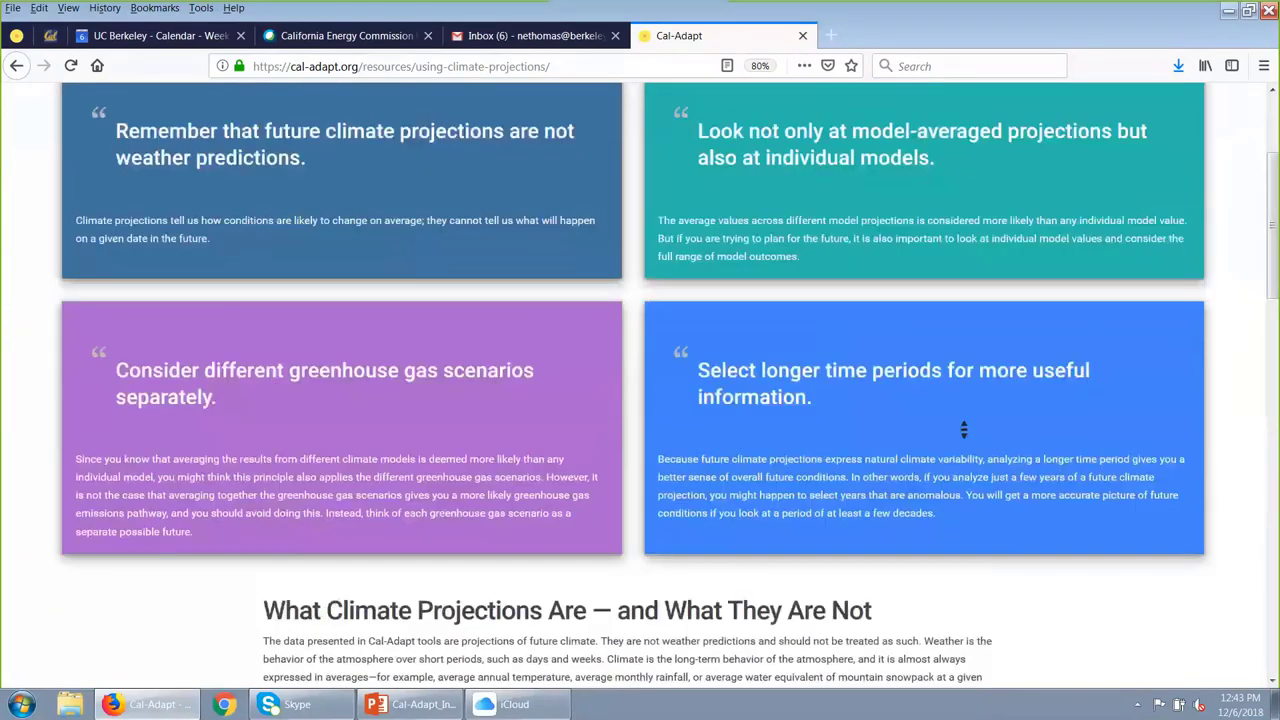
scroll(991, 487, "down", 1)
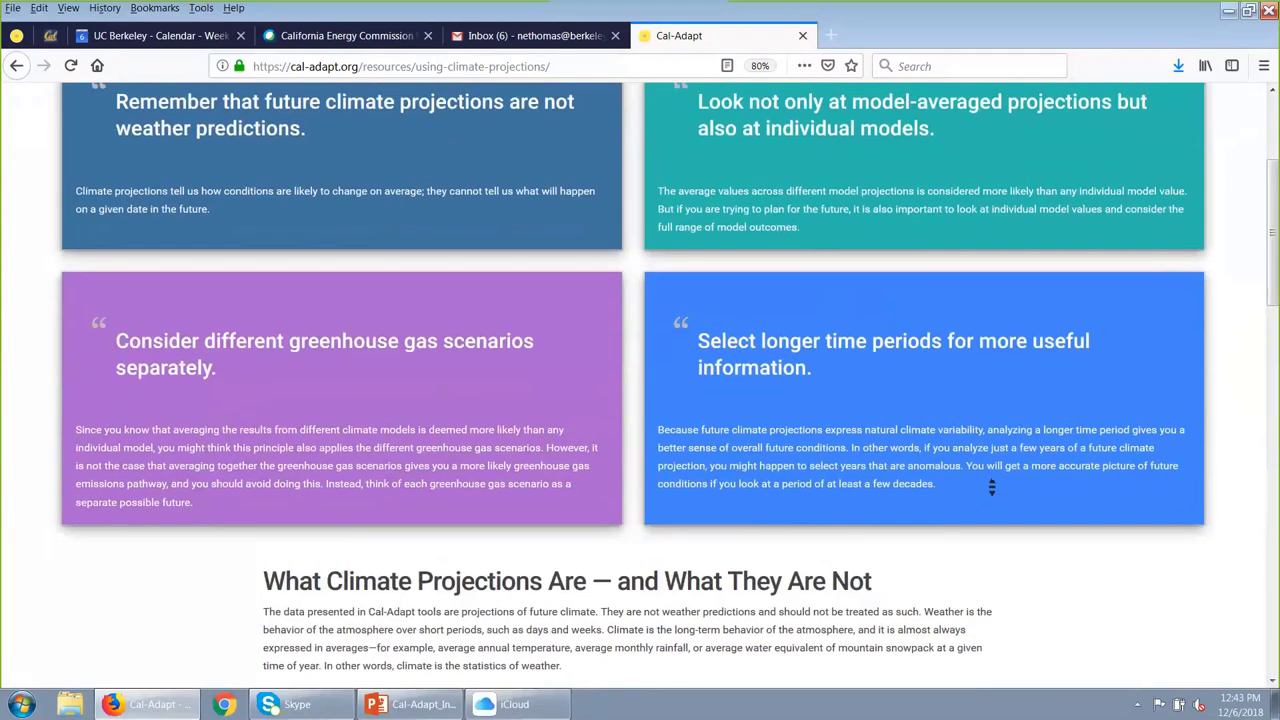
- Skim the guidance sections on how projections are produced, greenhouse gas scenarios, uncertainty and natural variability, and return to the page's beginning
scroll(991, 487, "down", 6)
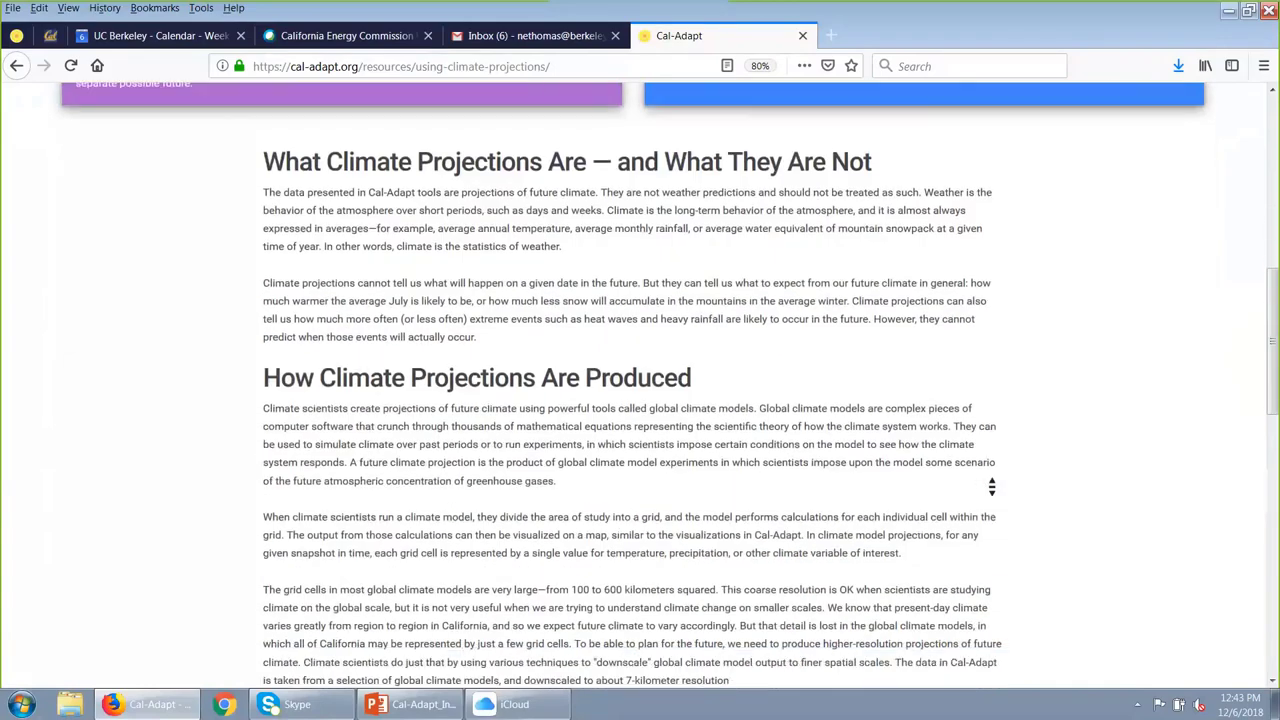
scroll(991, 487, "down", 6)
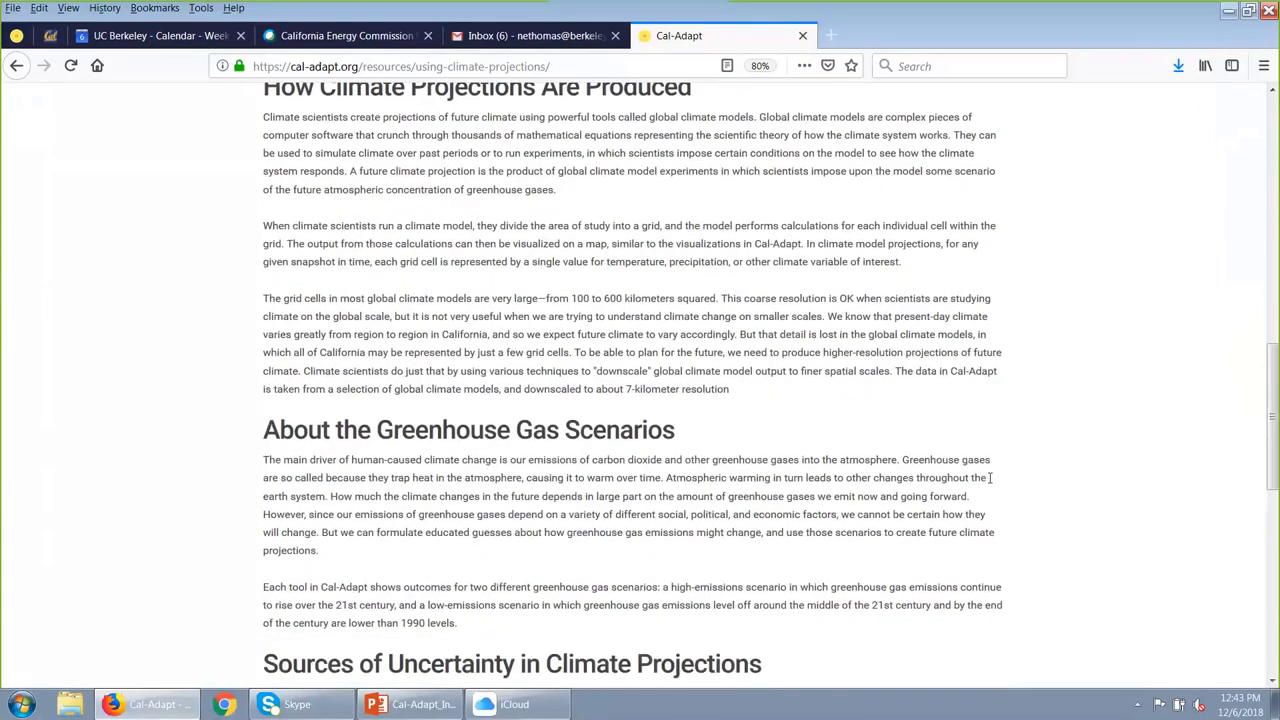
scroll(988, 478, "down", 4)
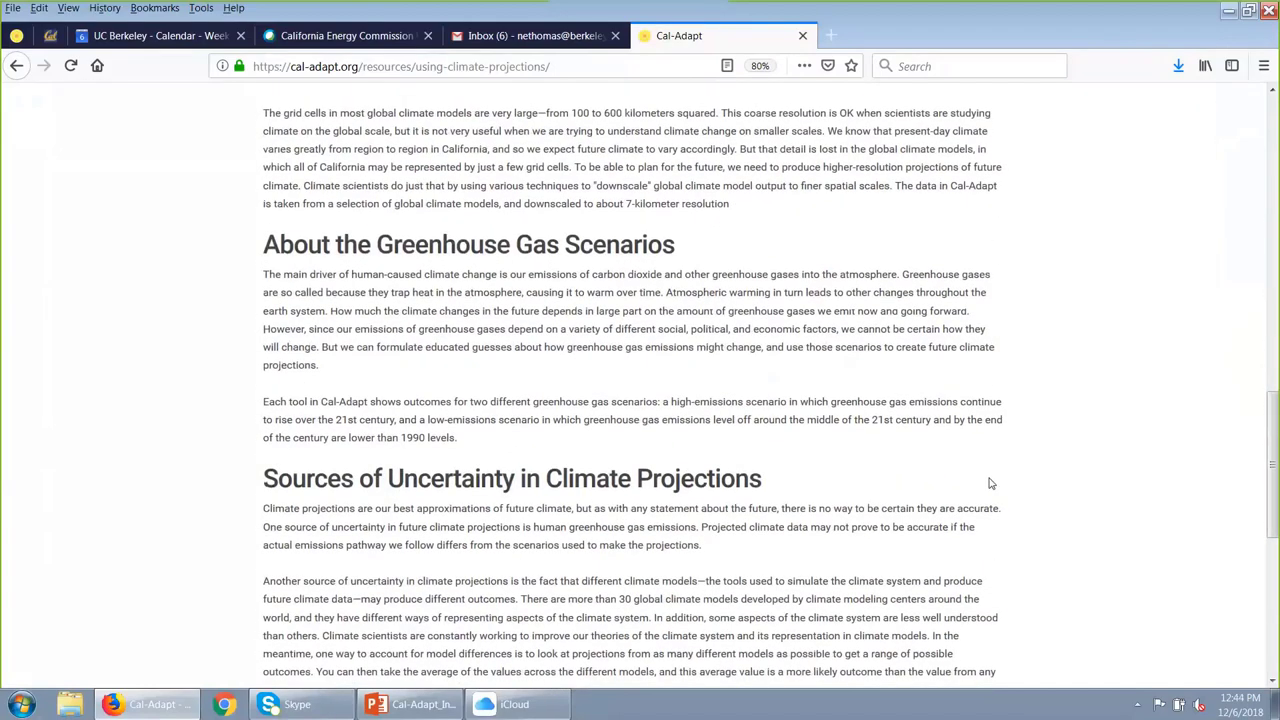
scroll(990, 483, "down", 4)
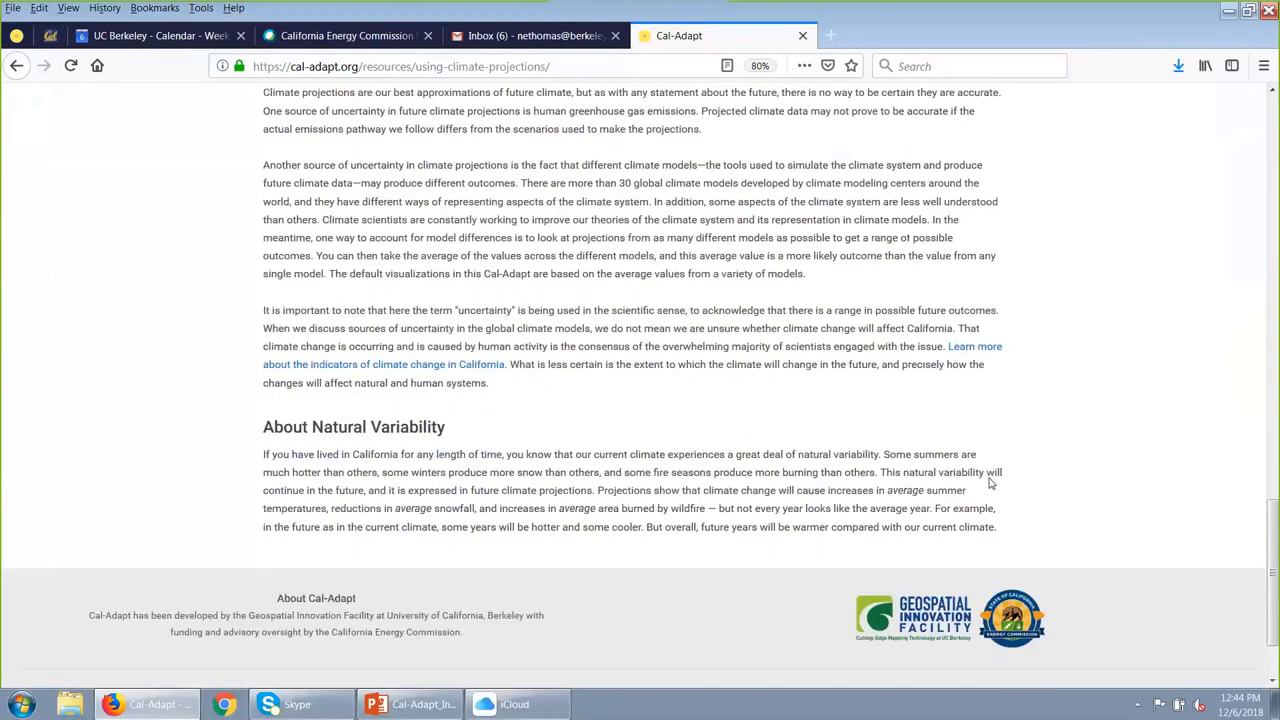
scroll(991, 487, "up", 12)
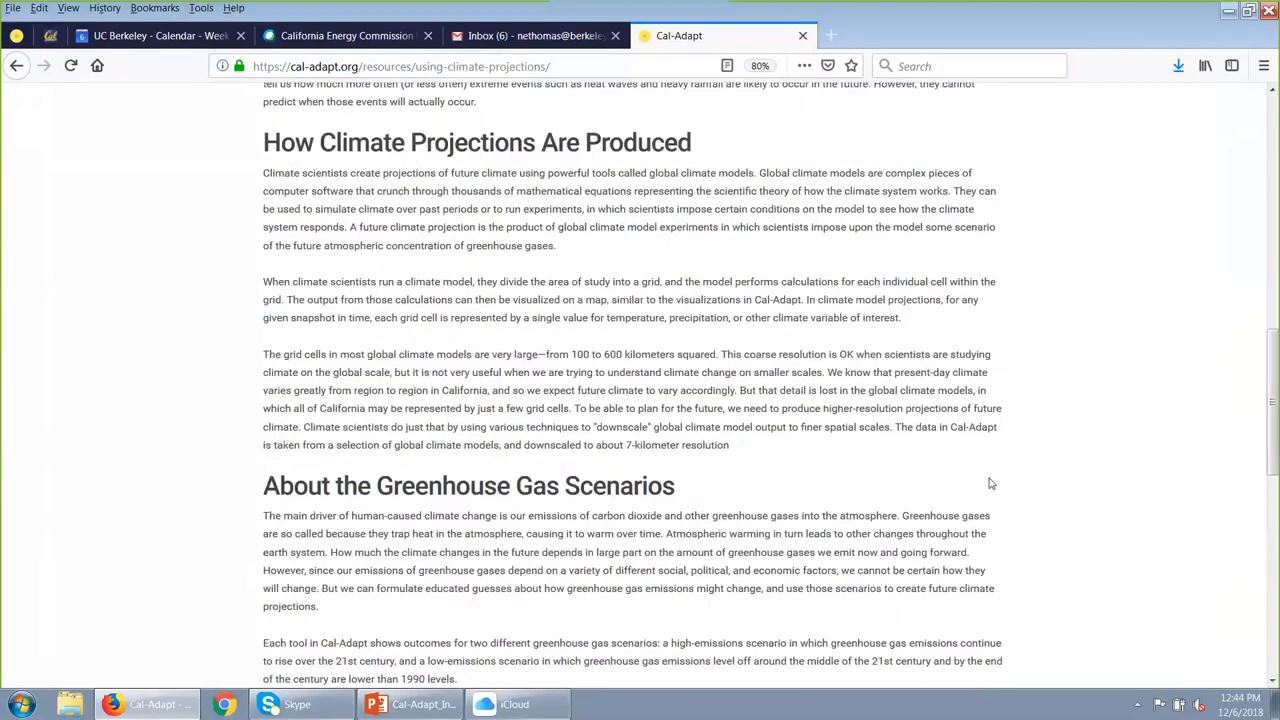
scroll(991, 487, "up", 10)
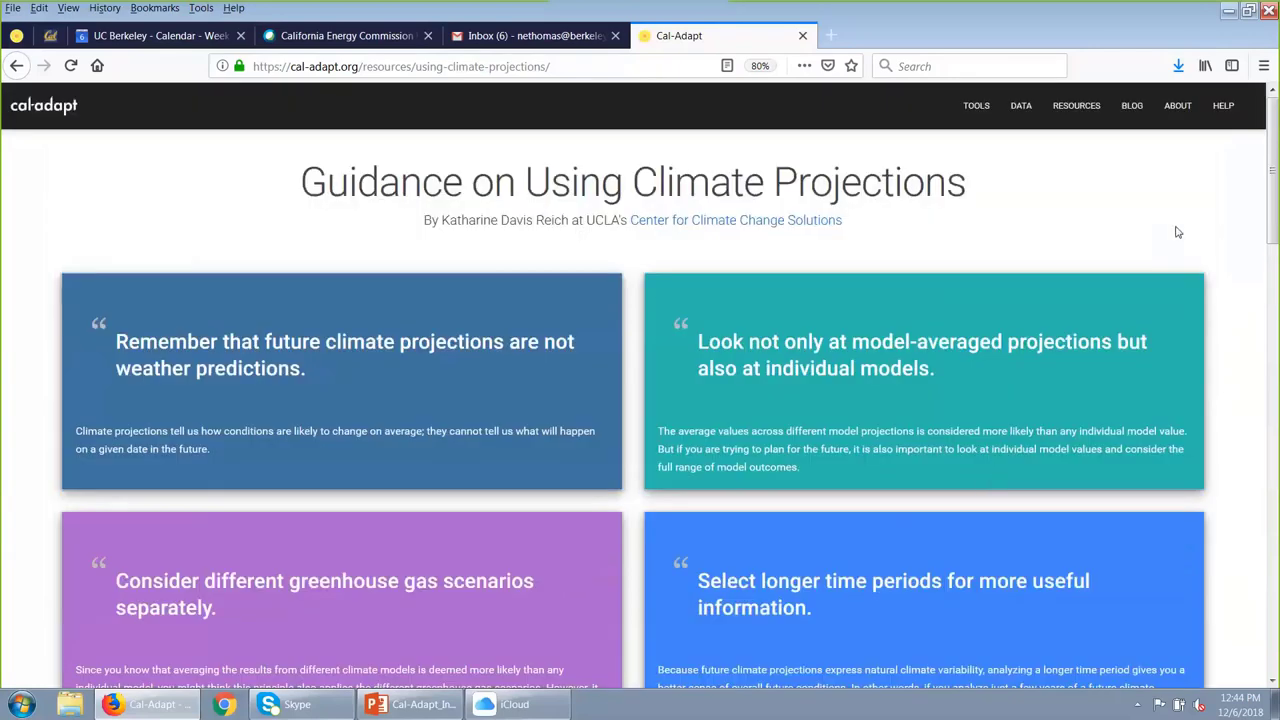
- Open the API documentation from the Cal-Adapt home page and skim its About Cal-Adapt page
left_click(47, 113)
scroll(808, 550, "down", 2)
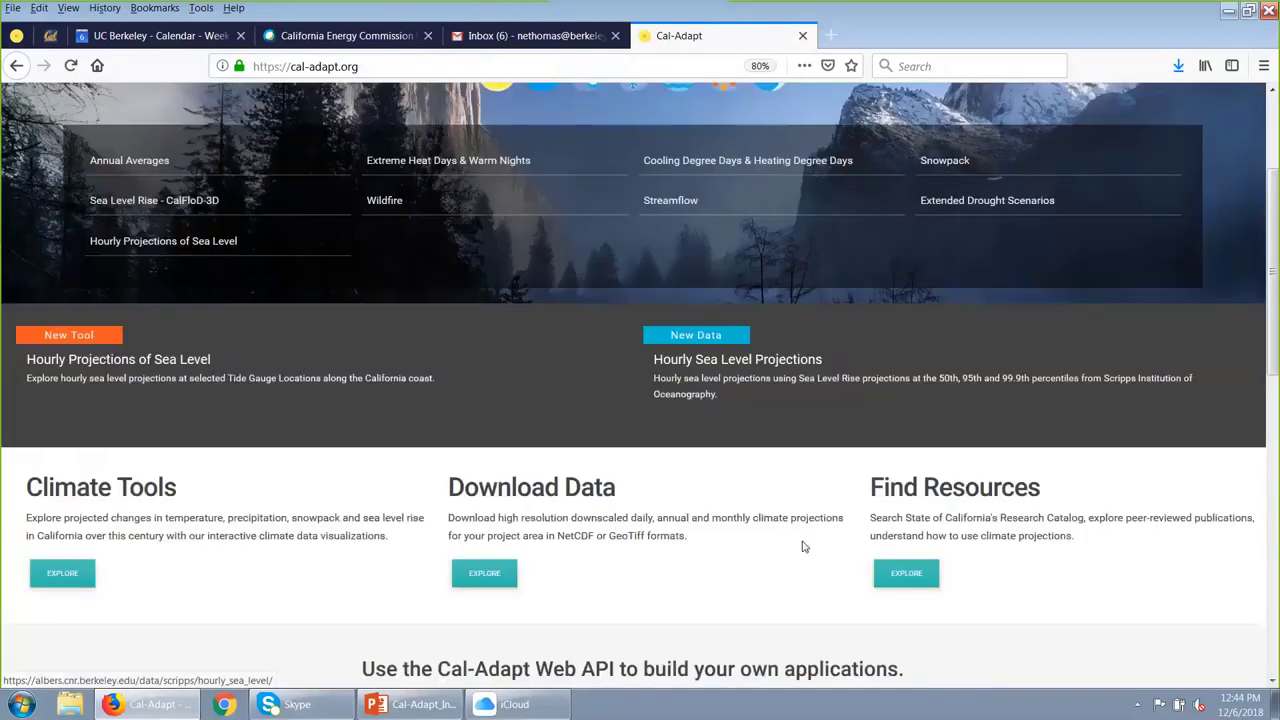
scroll(805, 545, "down", 3)
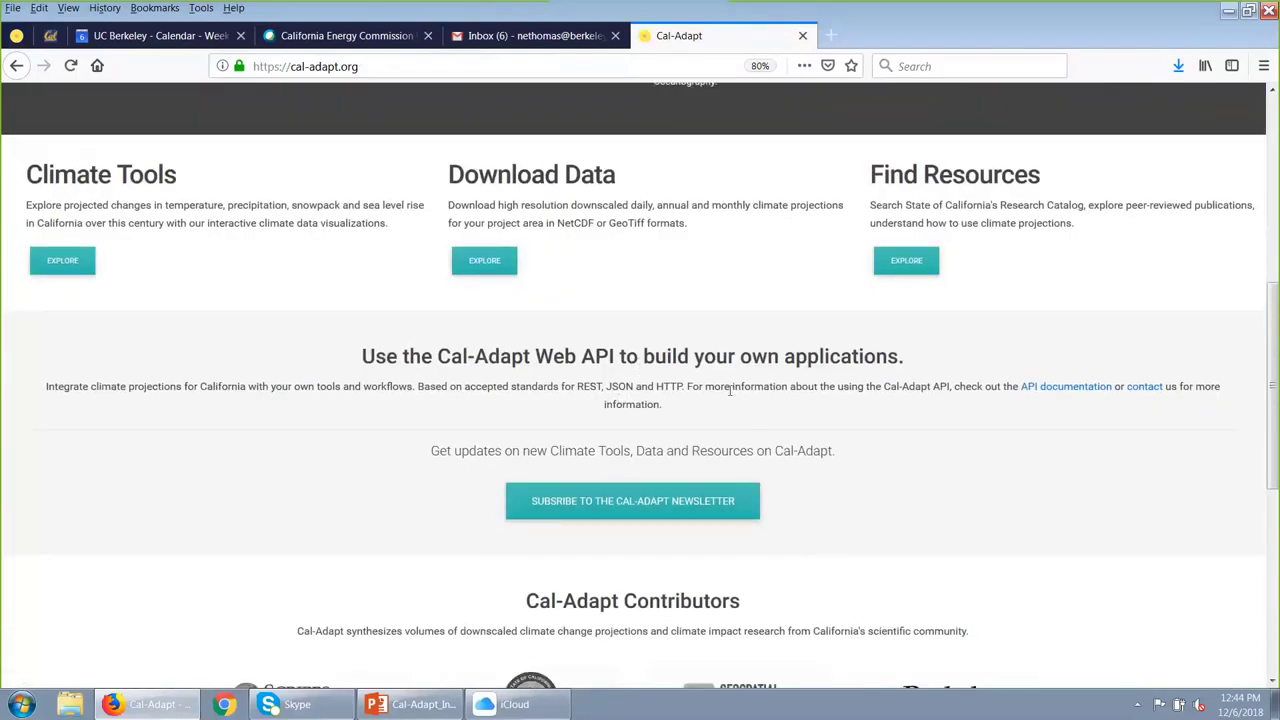
left_click(1048, 391)
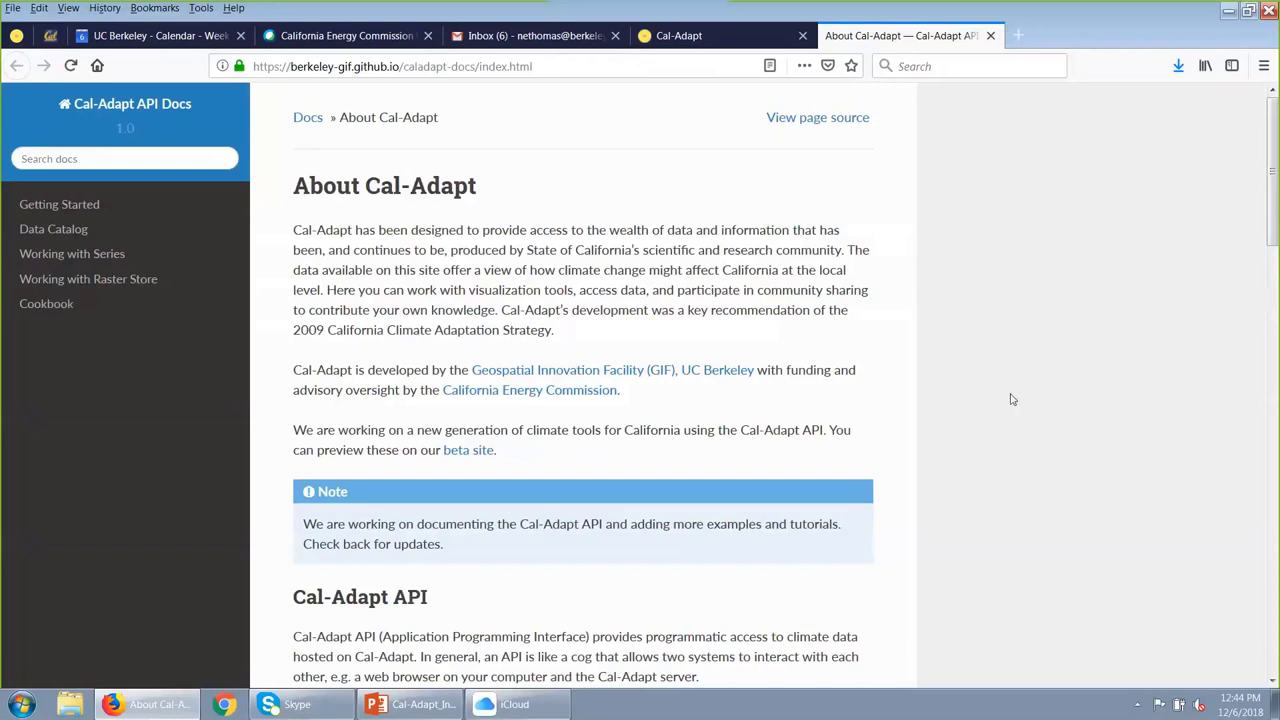
scroll(1011, 399, "down", 5)
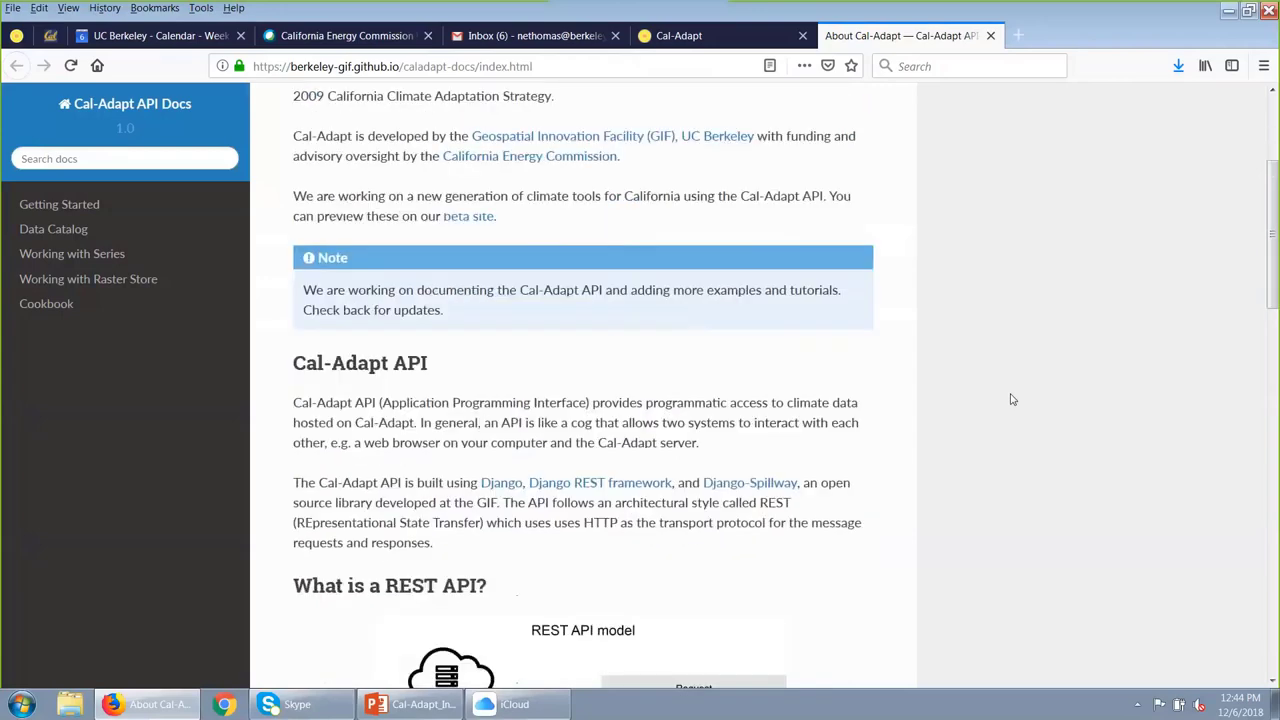
scroll(1011, 399, "down", 10)
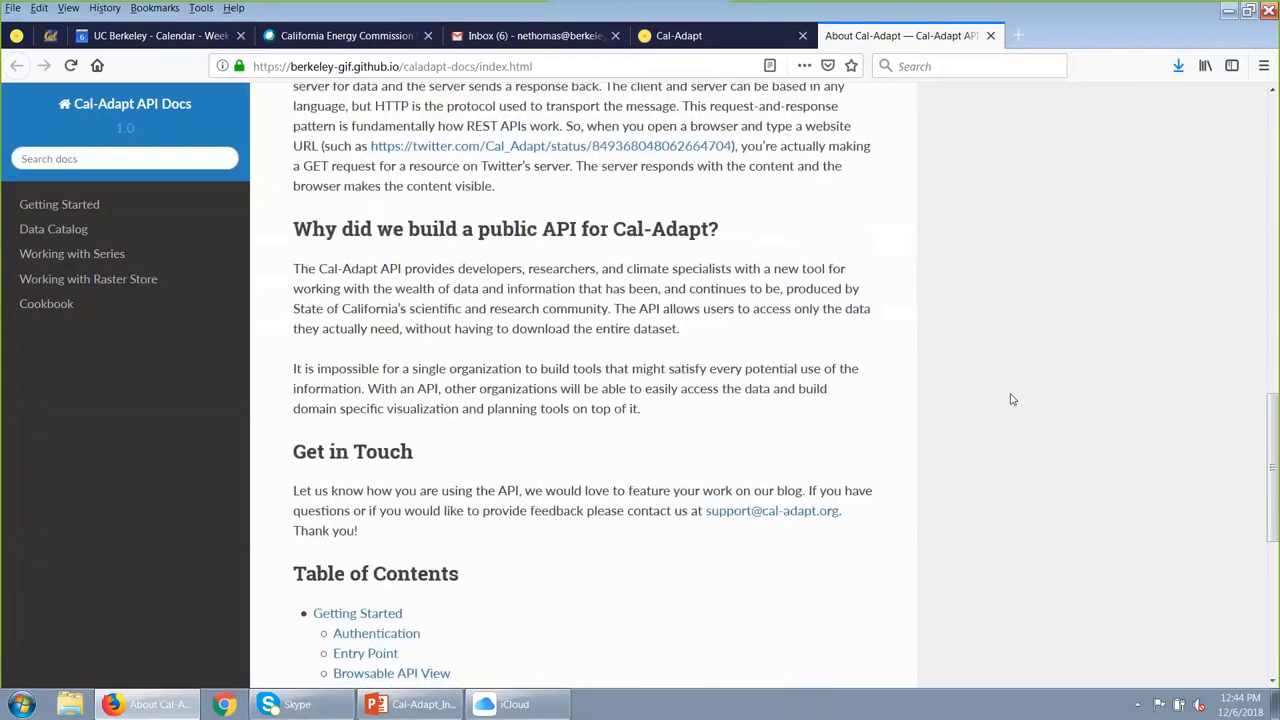
scroll(1011, 399, "up", 15)
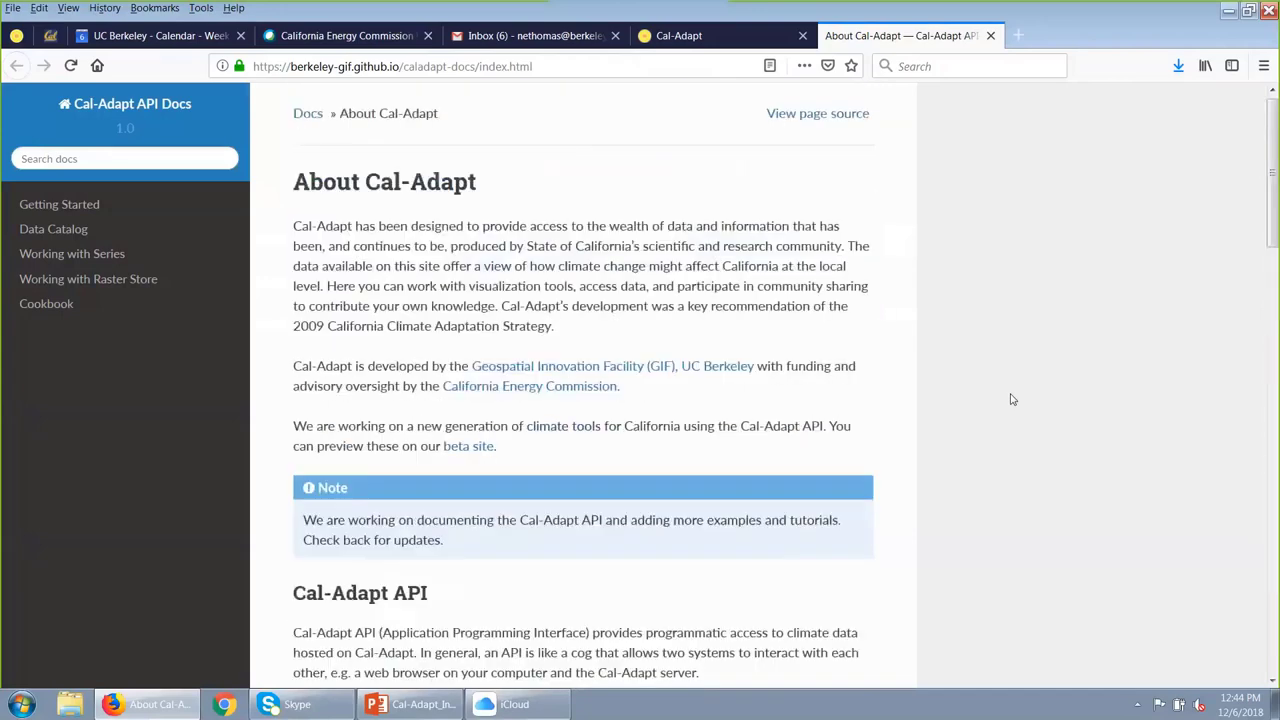
- Open the Cookbook section of the API documentation and review its list of Jupyter Notebooks
left_click(50, 305)
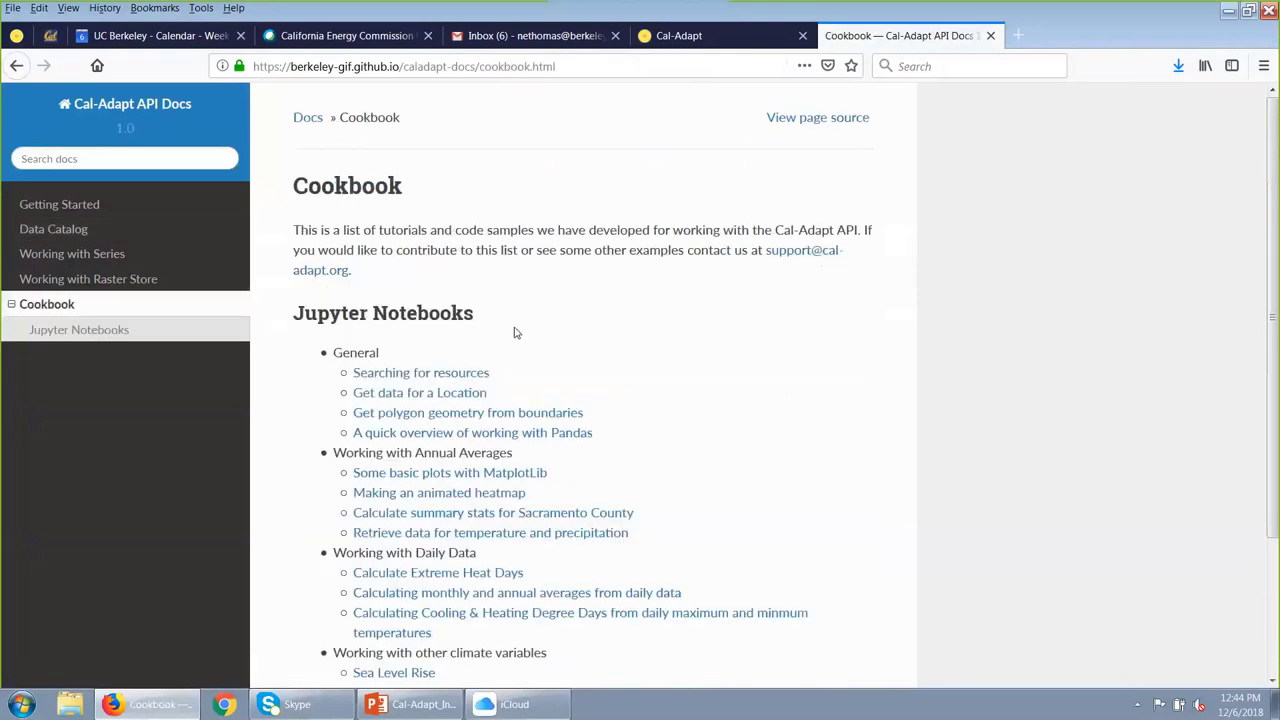
scroll(847, 437, "down", 3)
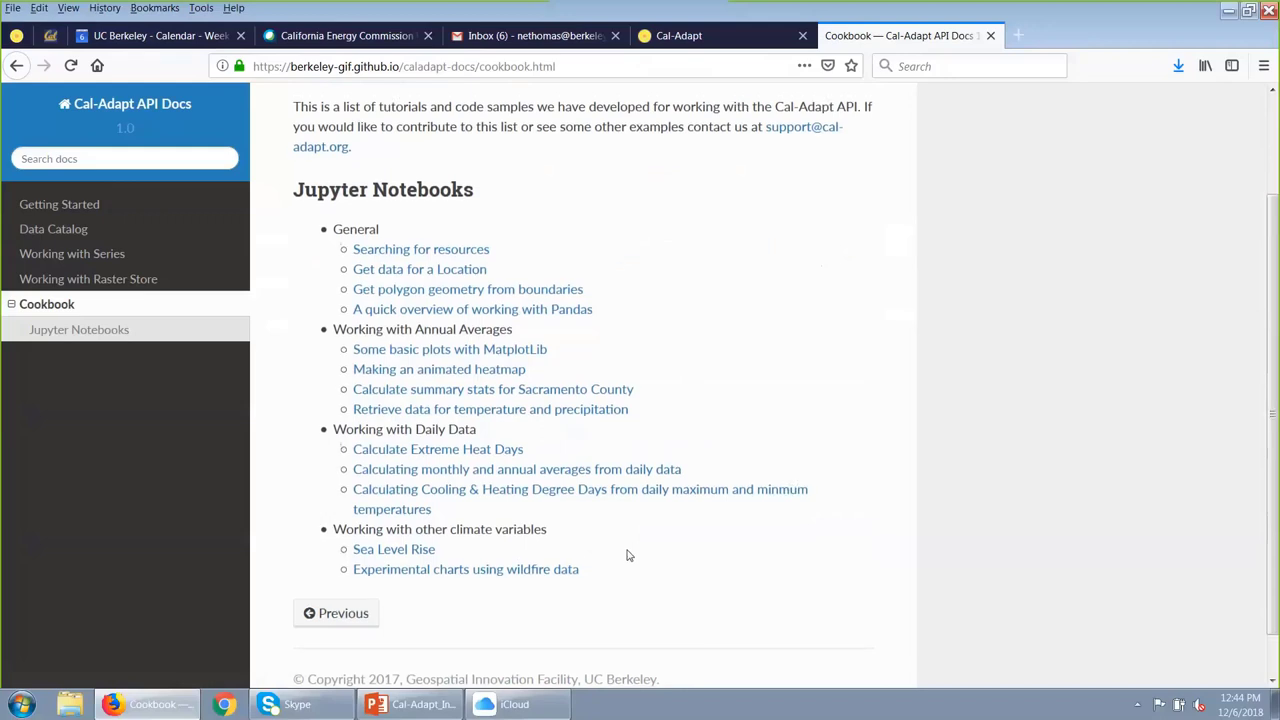
scroll(628, 555, "up", 2)
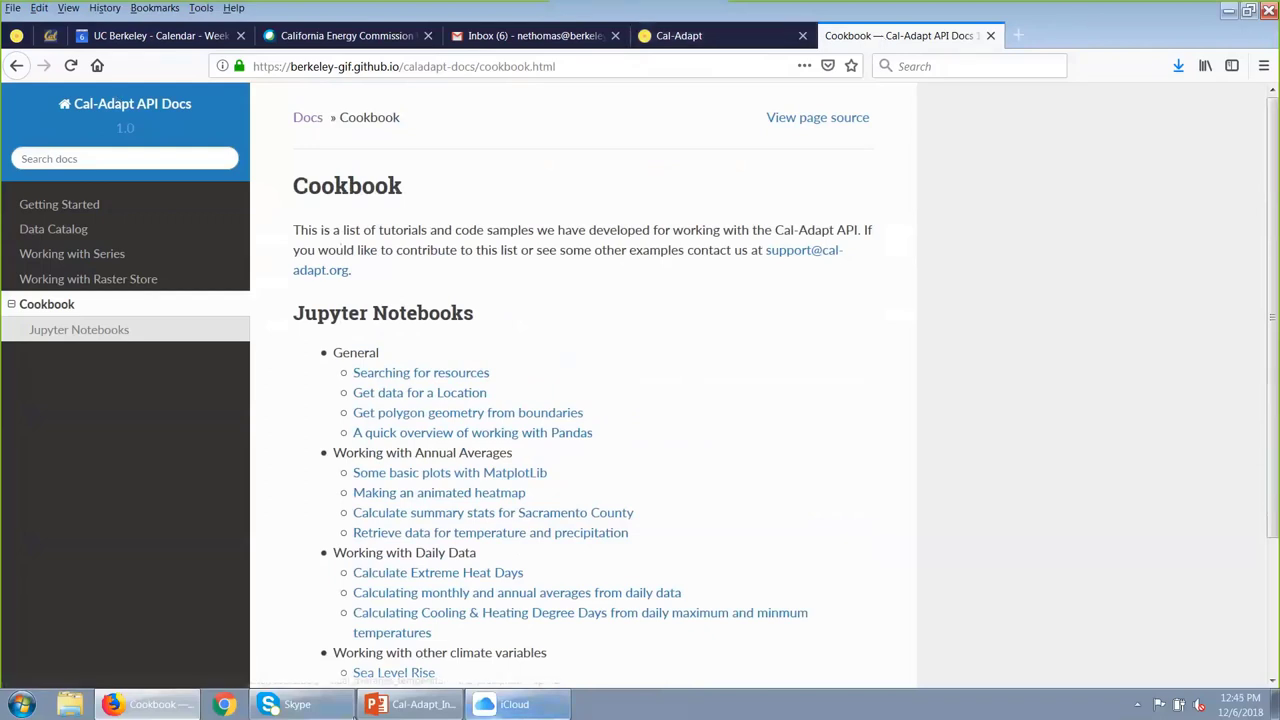
- Switch to the PowerPoint presentation, start the slide show from the current Cal-Adapt.org slide and advance to the "Cal-Adapt Use Cases: Energy Sector" slide
left_click(405, 706)
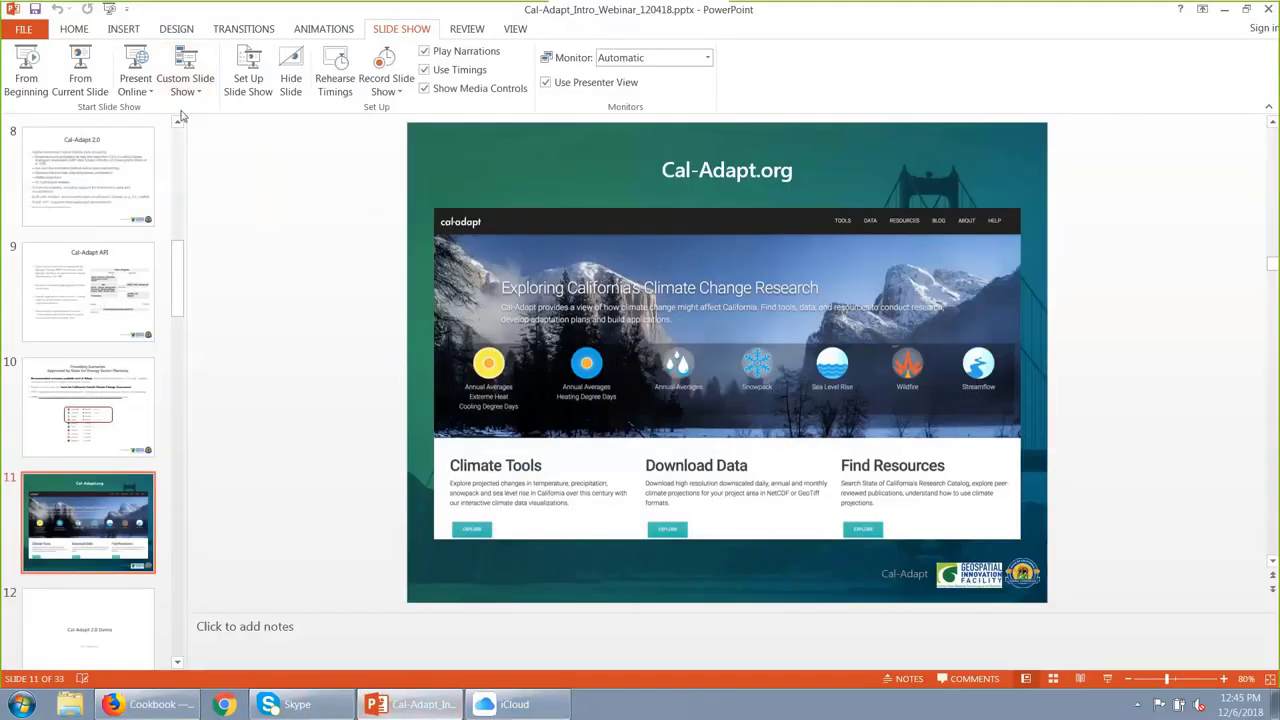
left_click(80, 75)
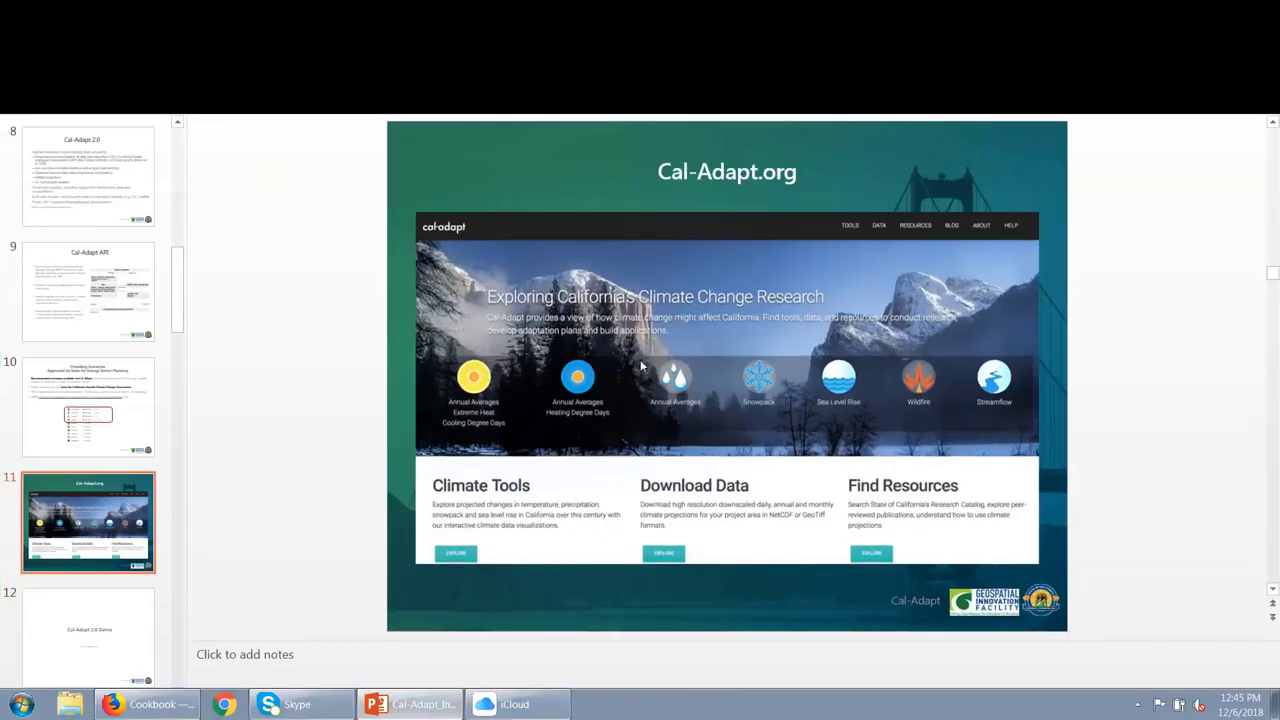
left_click(641, 366)
left_click(641, 366)
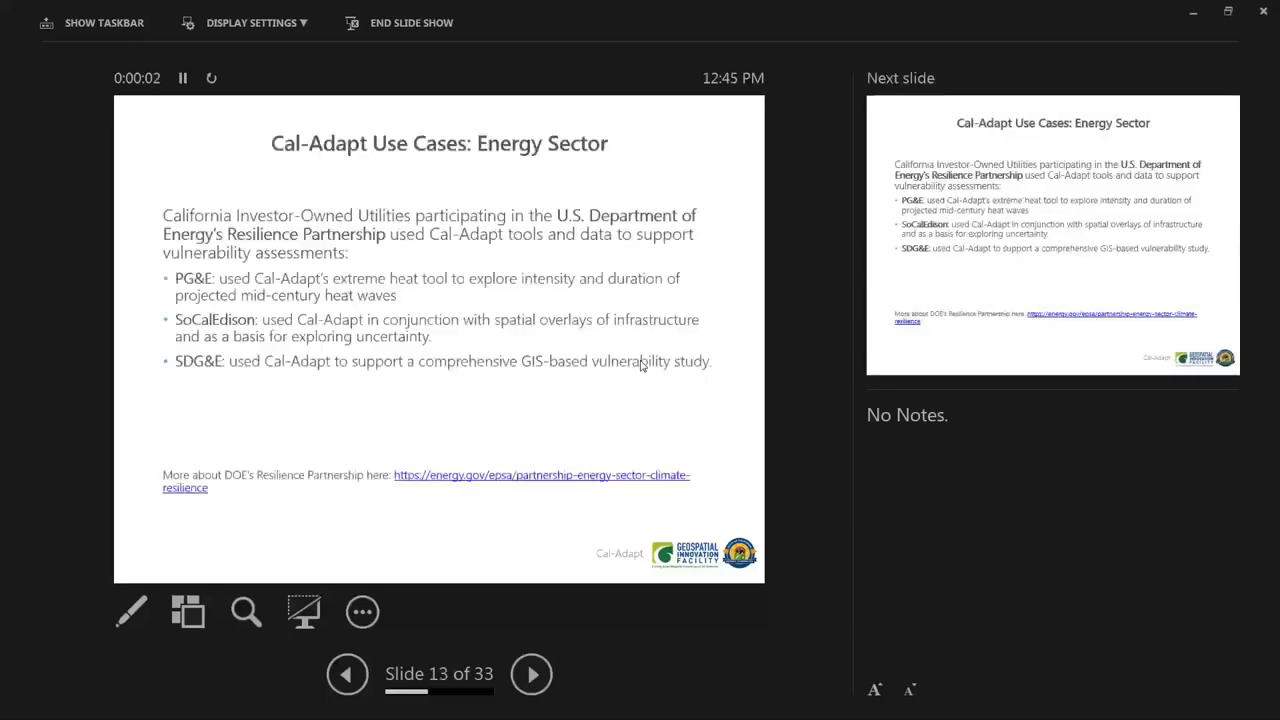